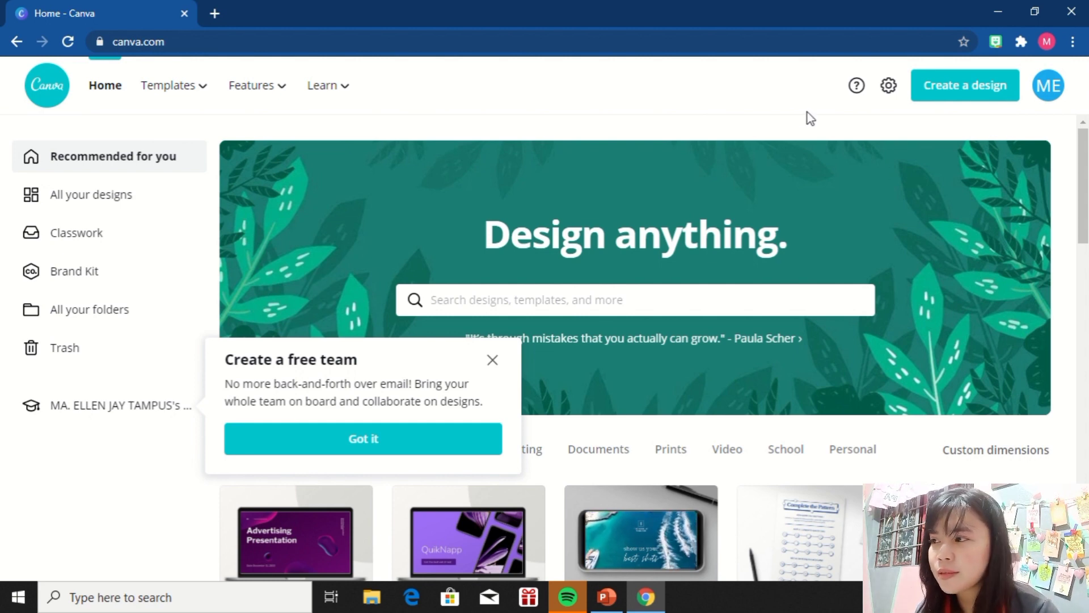
- Dismiss the free team pop-up and create a new blank Presentation design
mouse_move(182, 96)
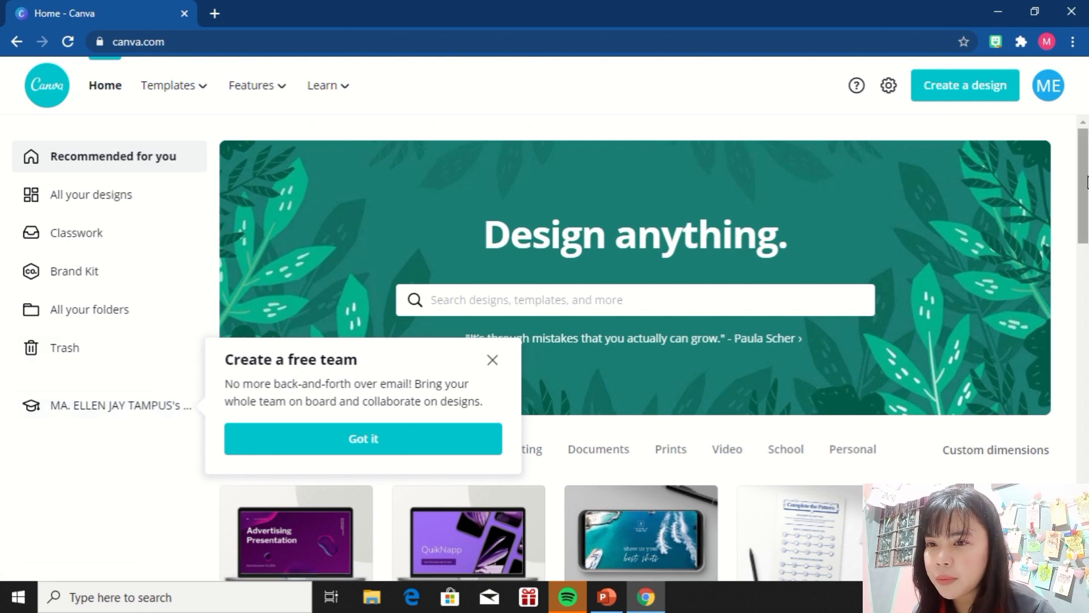
left_click_drag(1087, 176, 1087, 233)
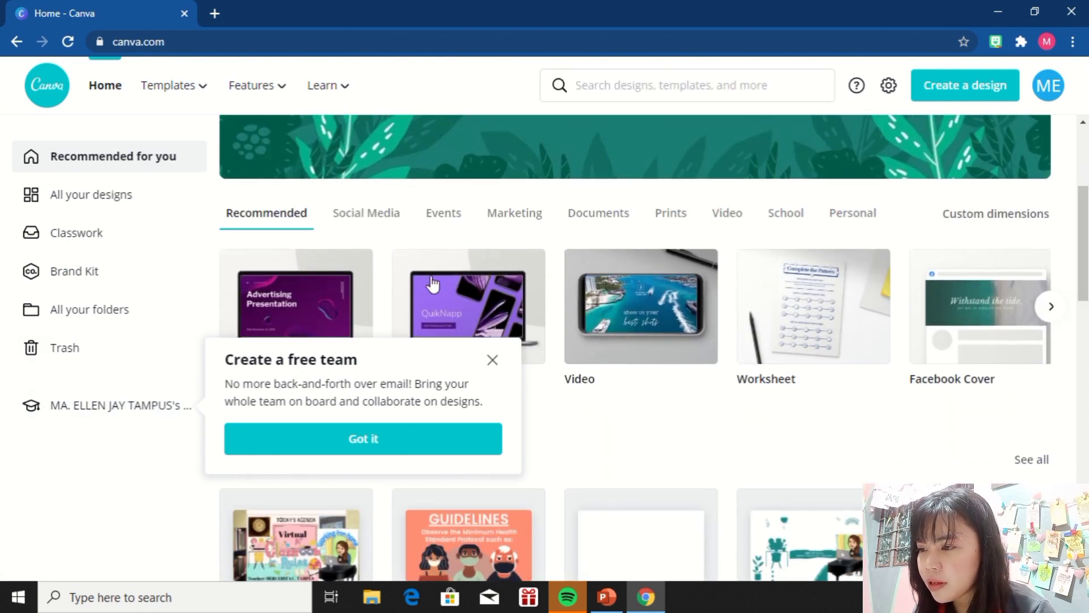
left_click(492, 361)
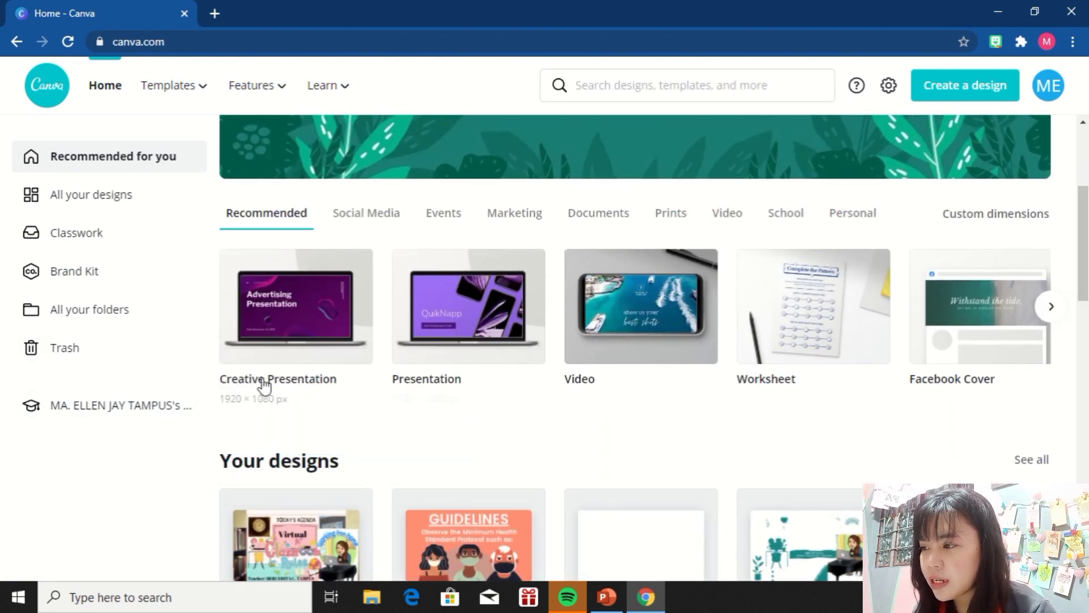
left_click(434, 381)
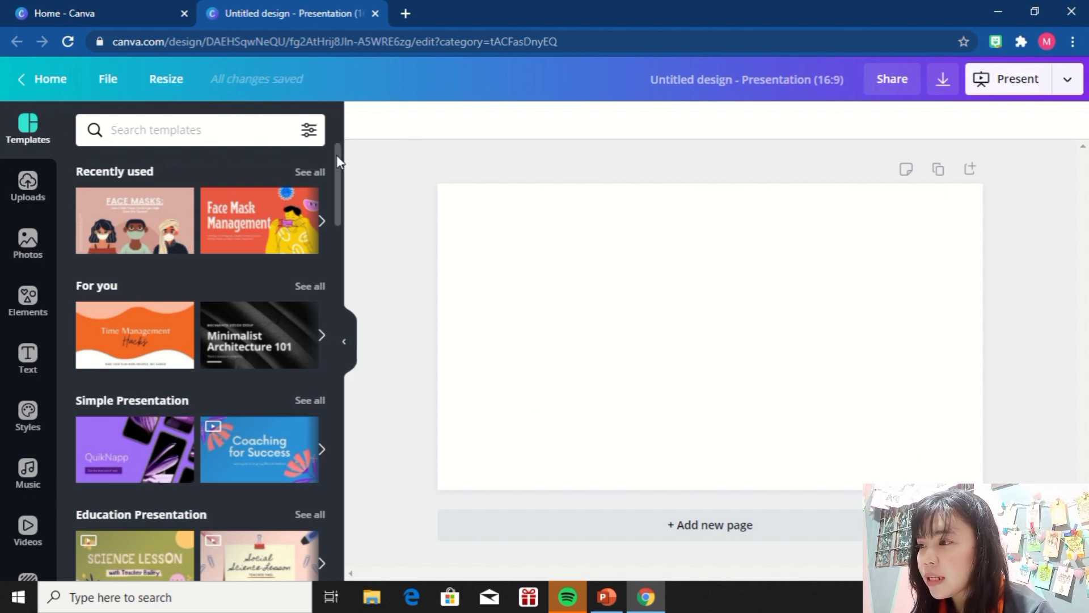
- Search the presentation templates for "body parts"
mouse_move(335, 155)
left_mouse_down()
mouse_move(344, 257)
mouse_move(339, 138)
left_mouse_up()
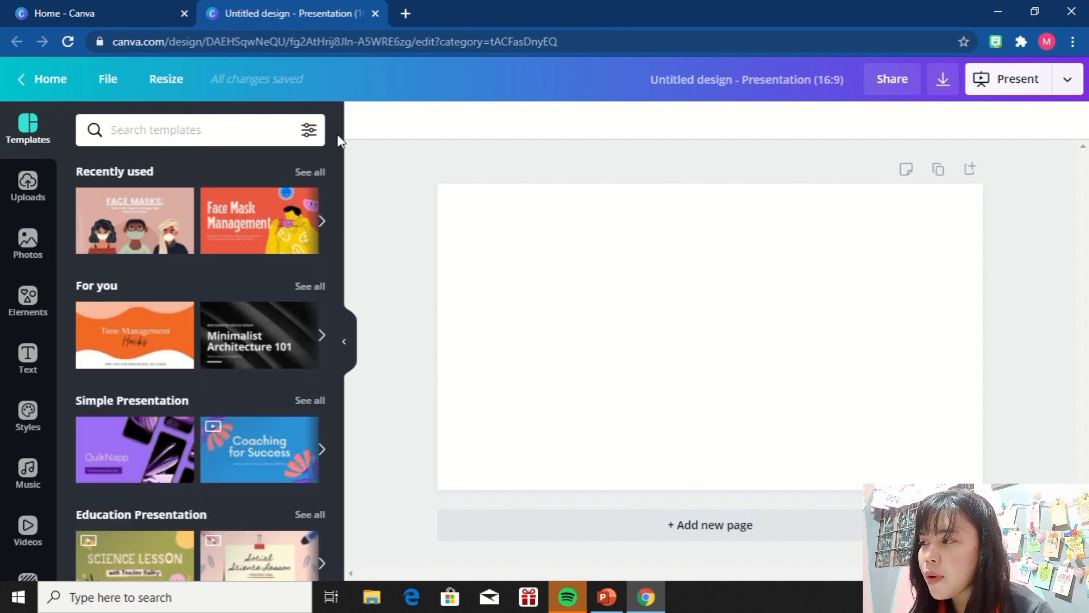
left_click(193, 124)
type("bod")
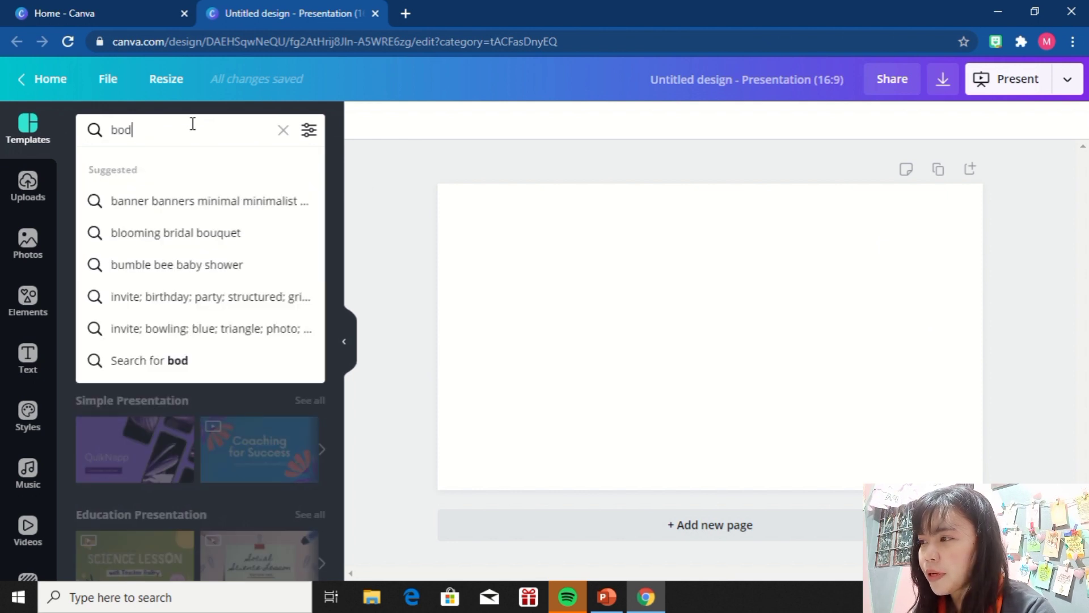
type("y parts")
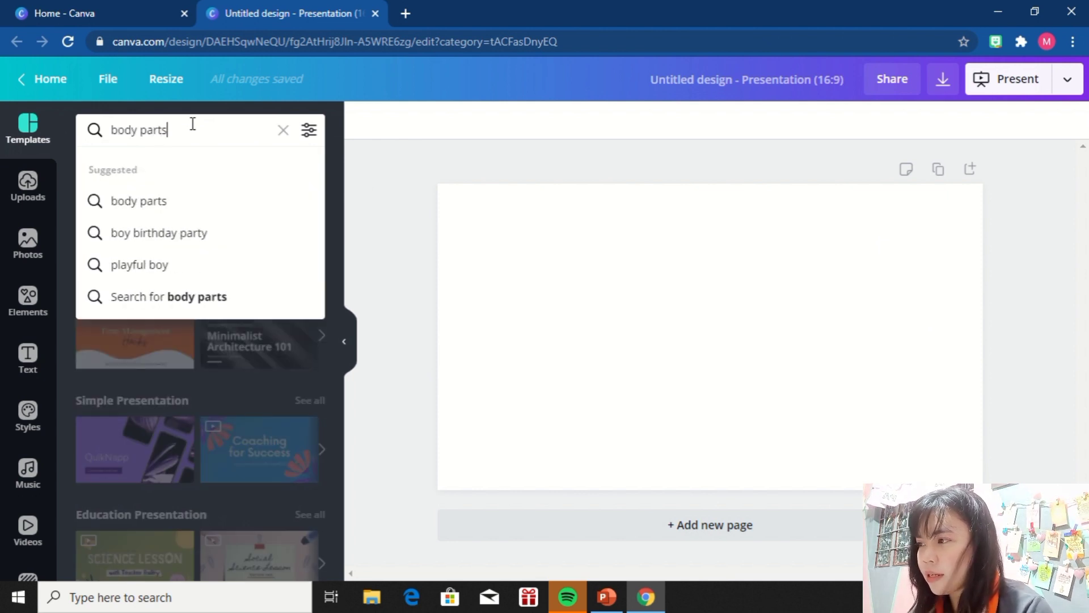
key("Return")
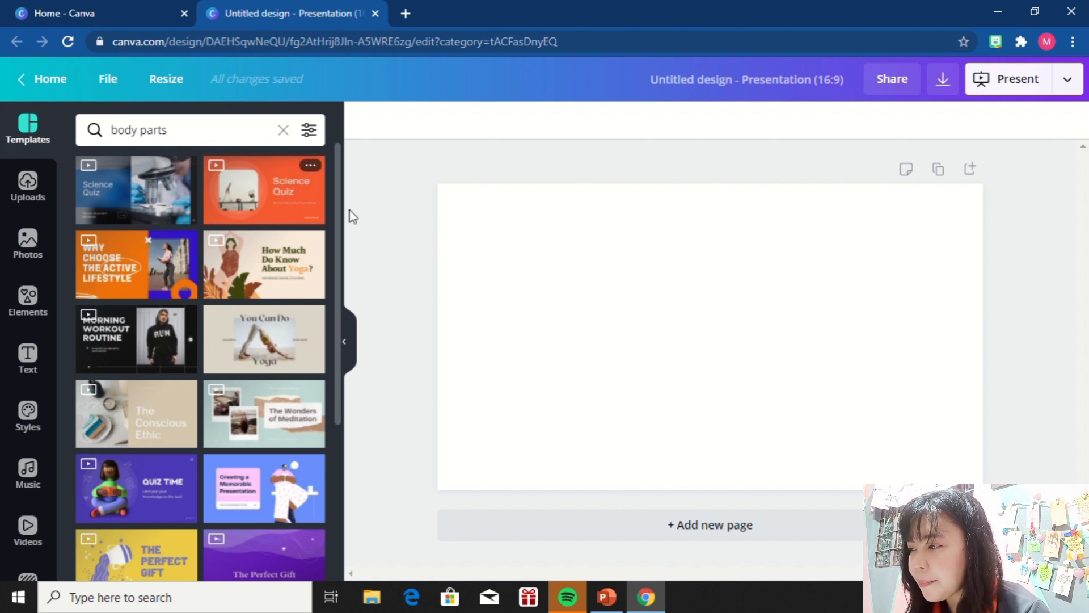
- Apply the PART 2 page of the Purple Modern Illustrated 3D Humans Quiz Education Presentation template to the blank slide and collapse the template list
left_click_drag(335, 177, 330, 227)
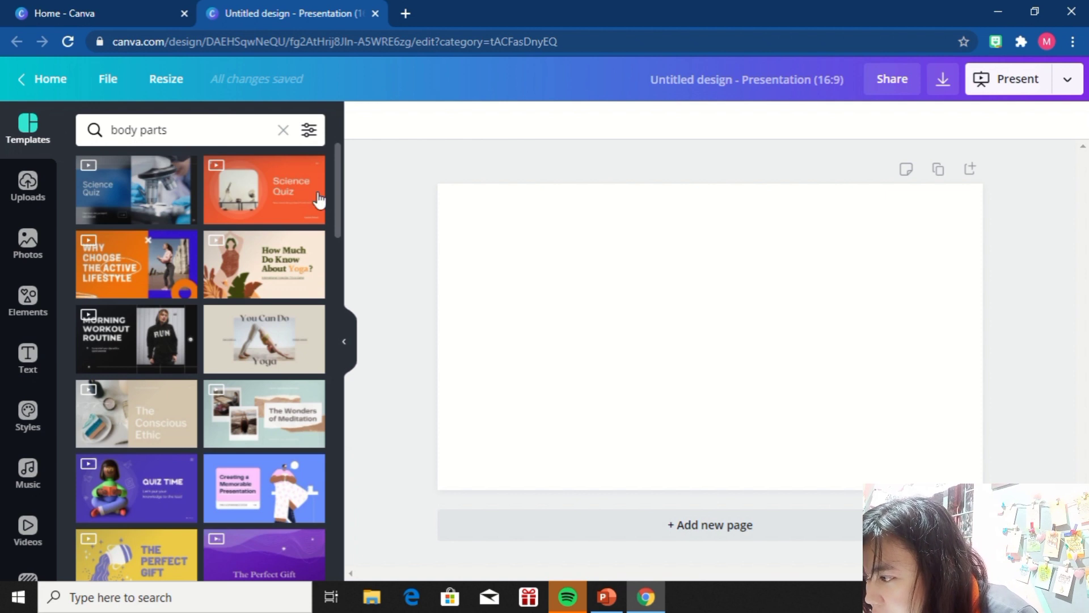
left_click(101, 510)
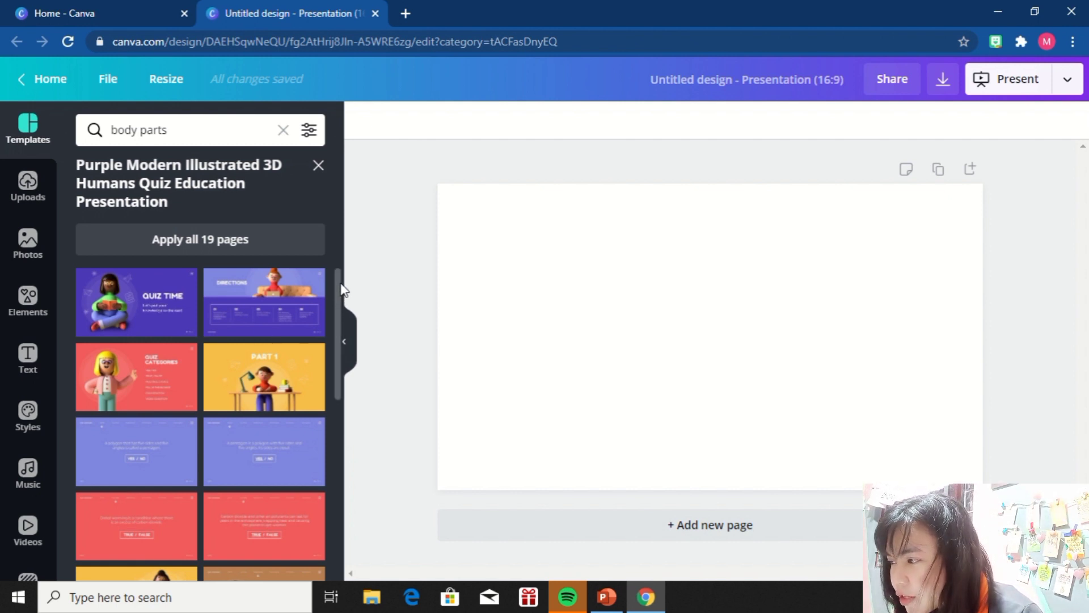
left_click_drag(340, 283, 345, 393)
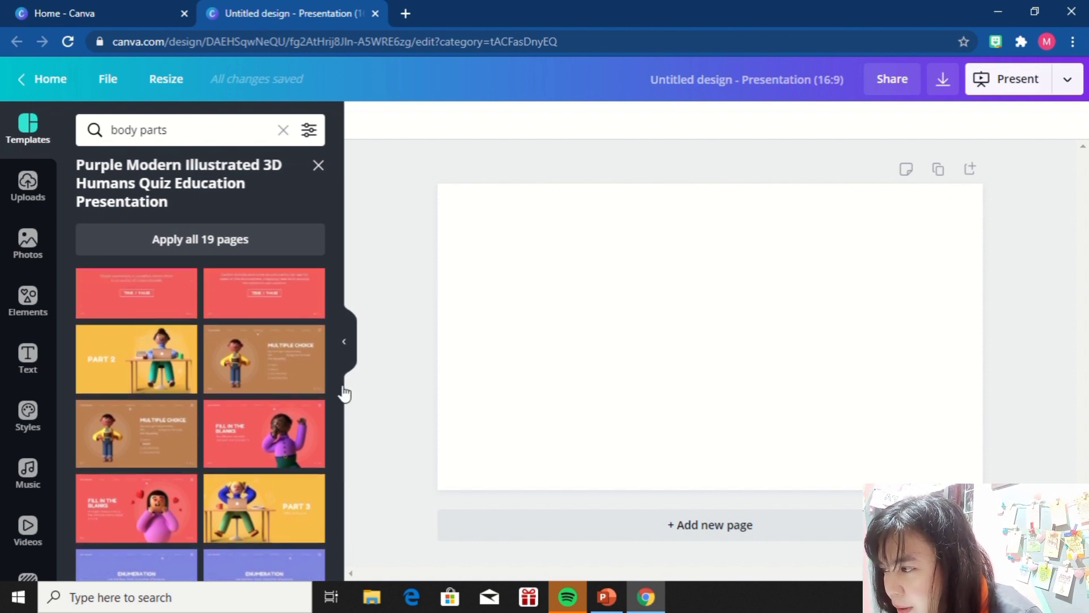
left_click(115, 353)
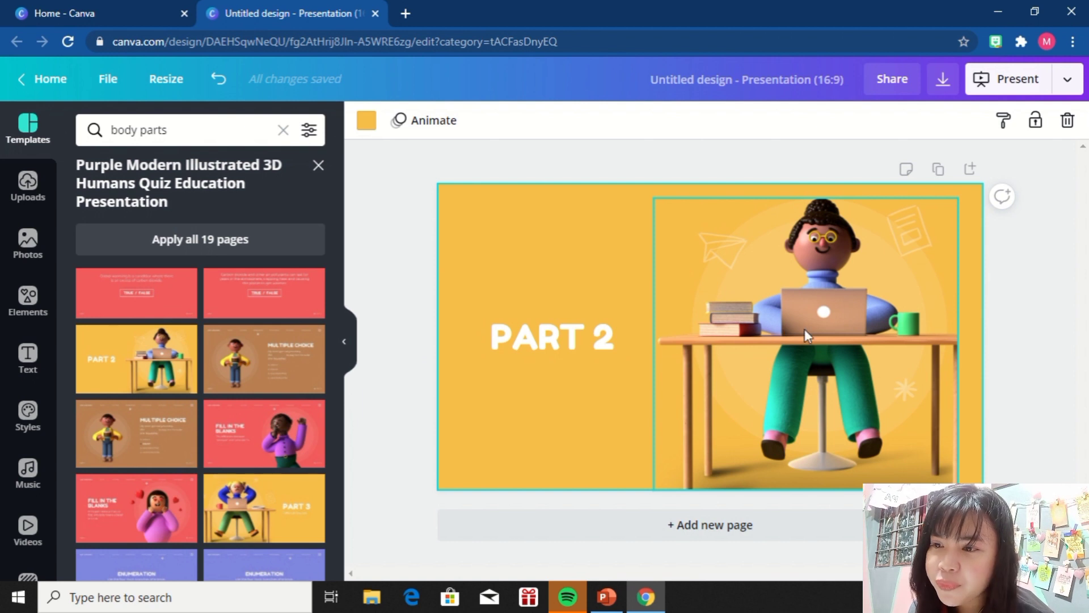
left_click(379, 228)
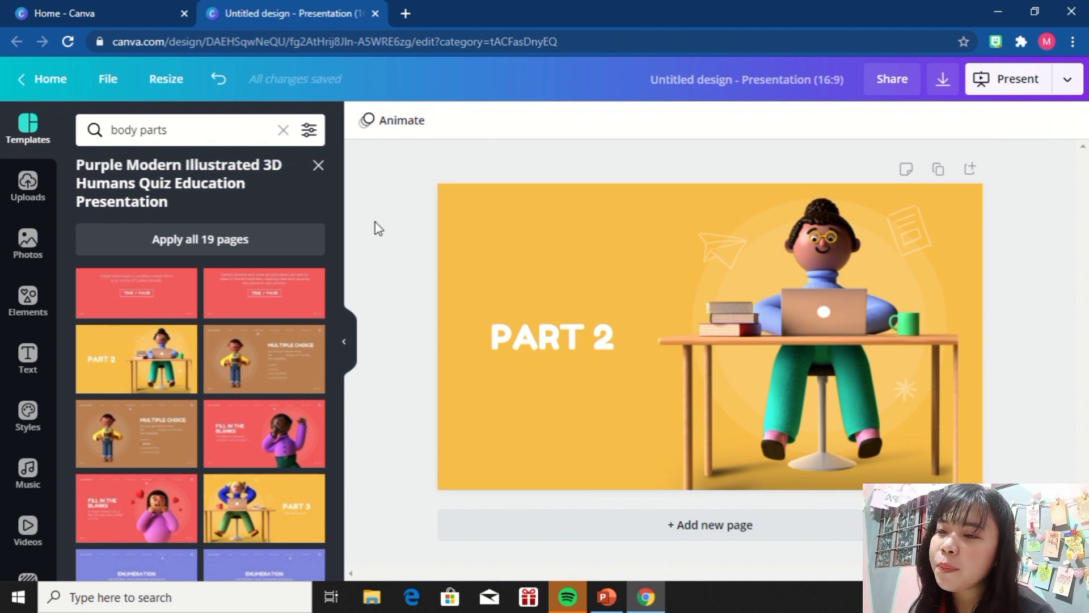
left_click(345, 342)
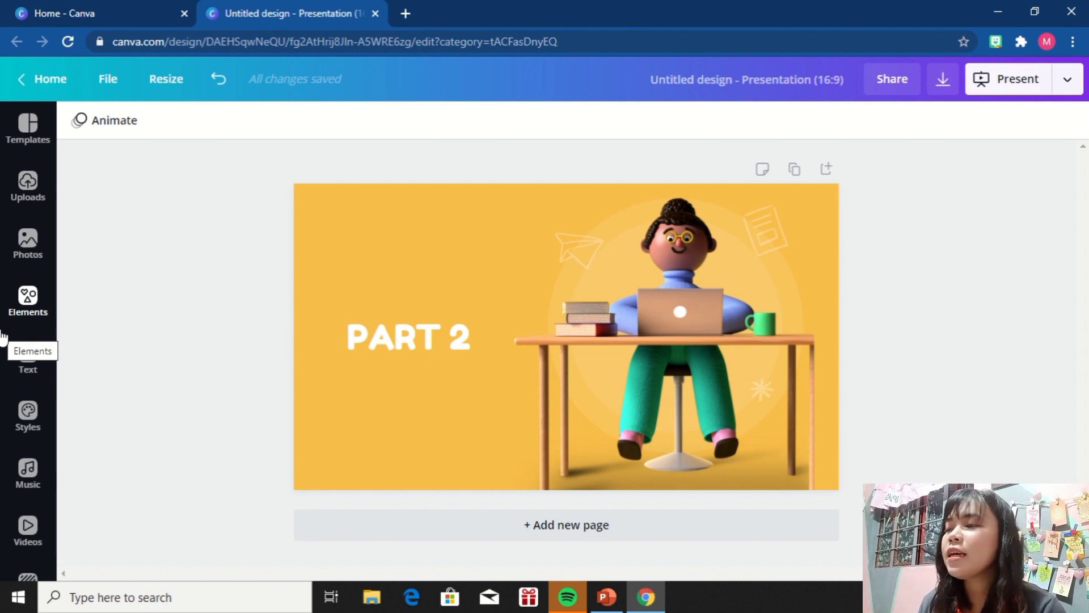
- Replace the slide's PART 2 title with WEEK 5 and move it up near the slide's upper edge
left_click(416, 348)
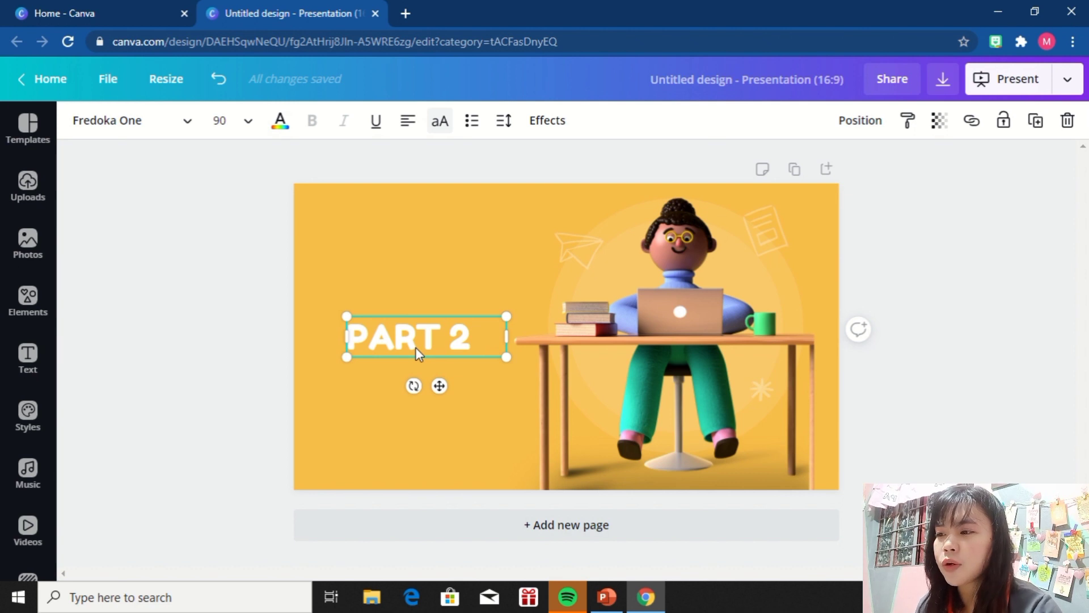
double_click(441, 337)
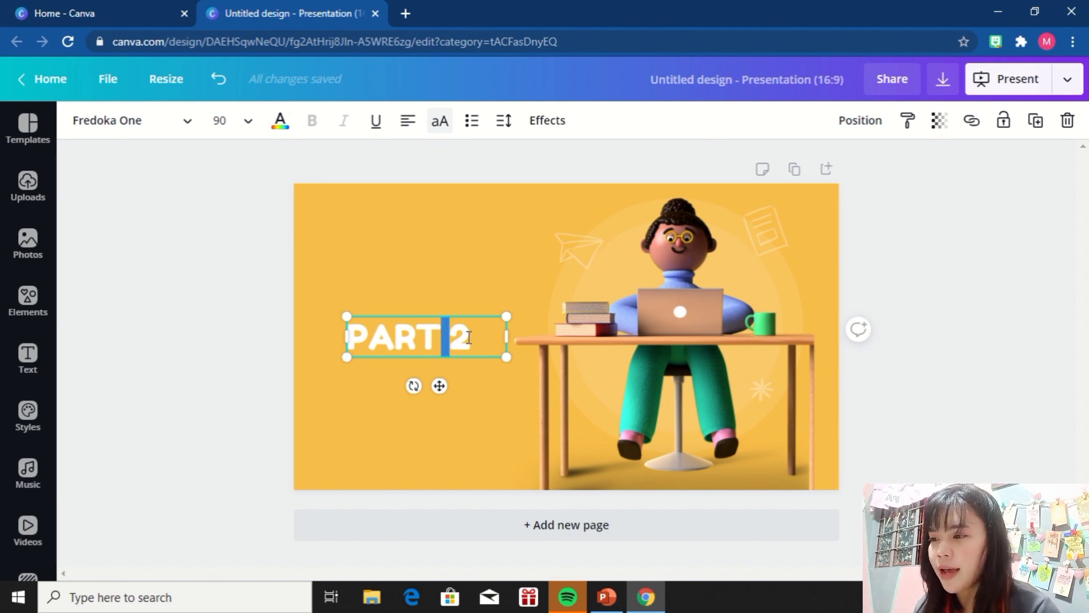
left_click_drag(469, 337, 324, 326)
type("W")
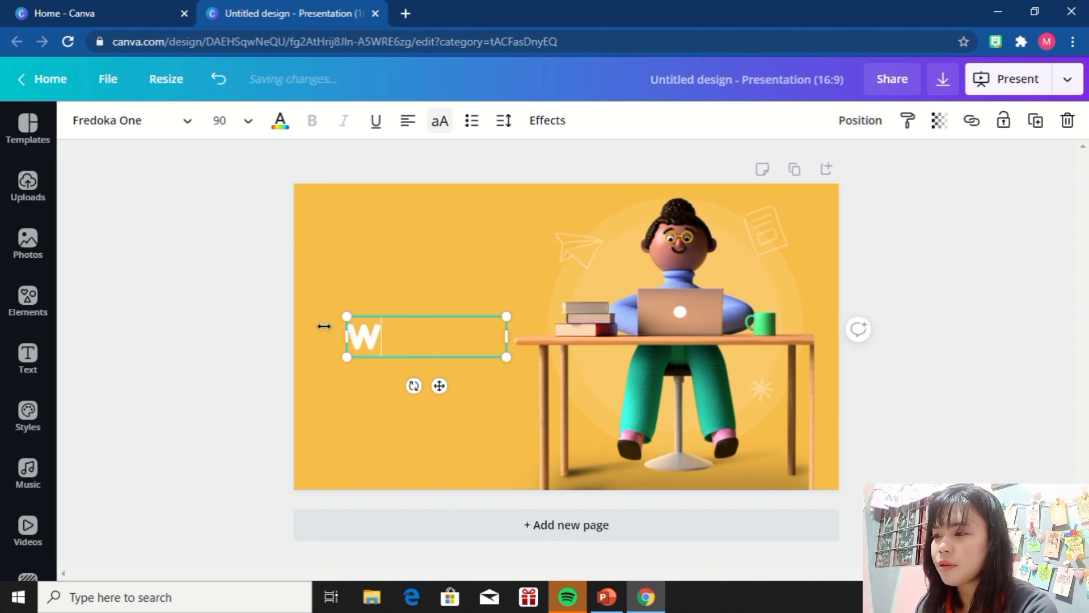
type("EEK 5")
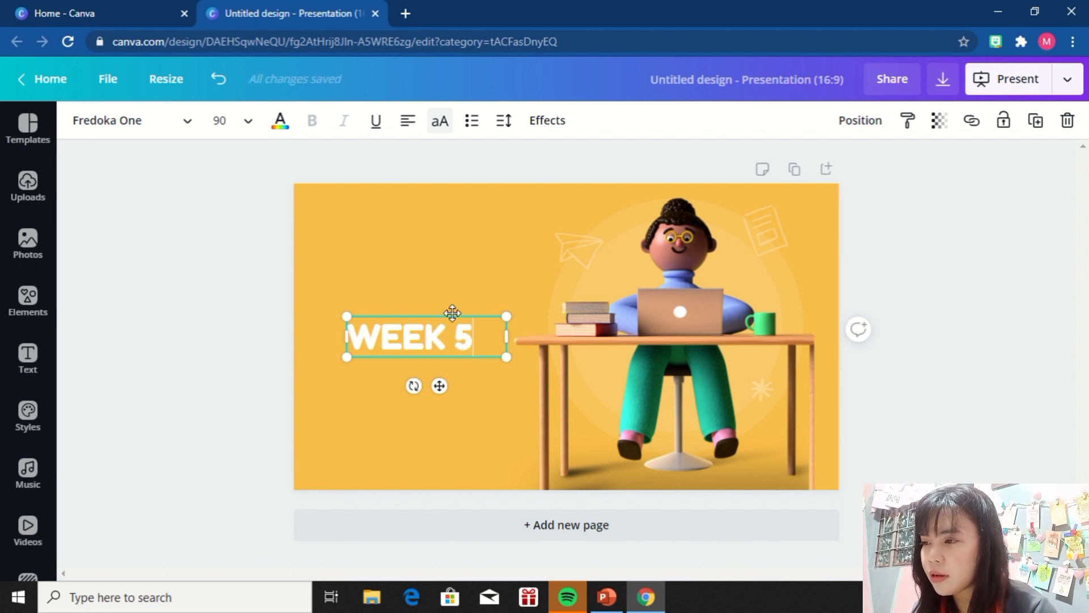
left_click_drag(451, 313, 438, 205)
- Change the WEEK 5 title's font to Code Pro and enlarge it to font size 140
double_click(445, 231)
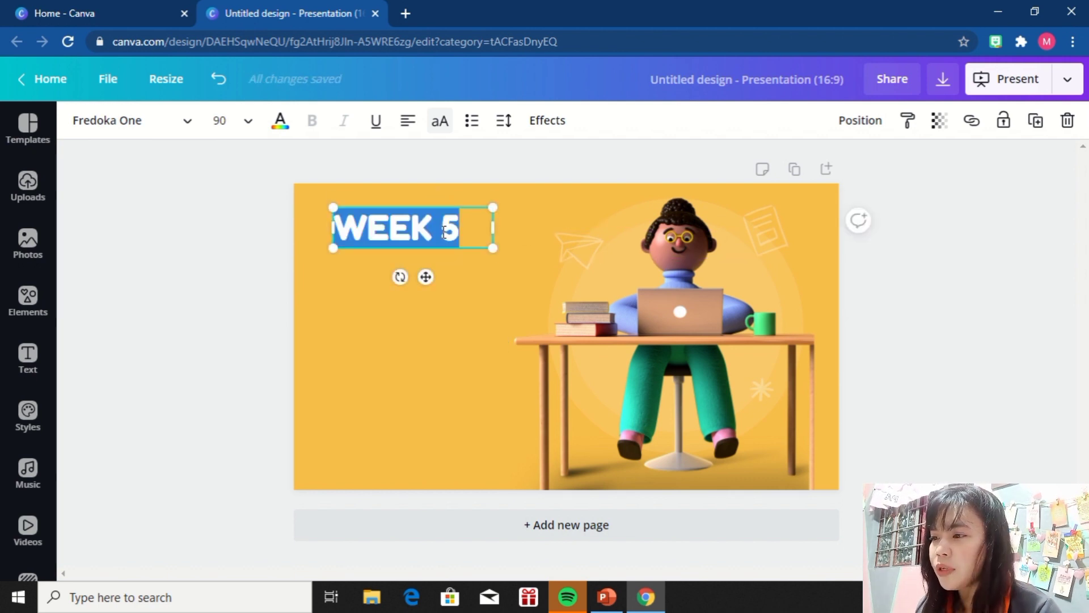
left_click(179, 124)
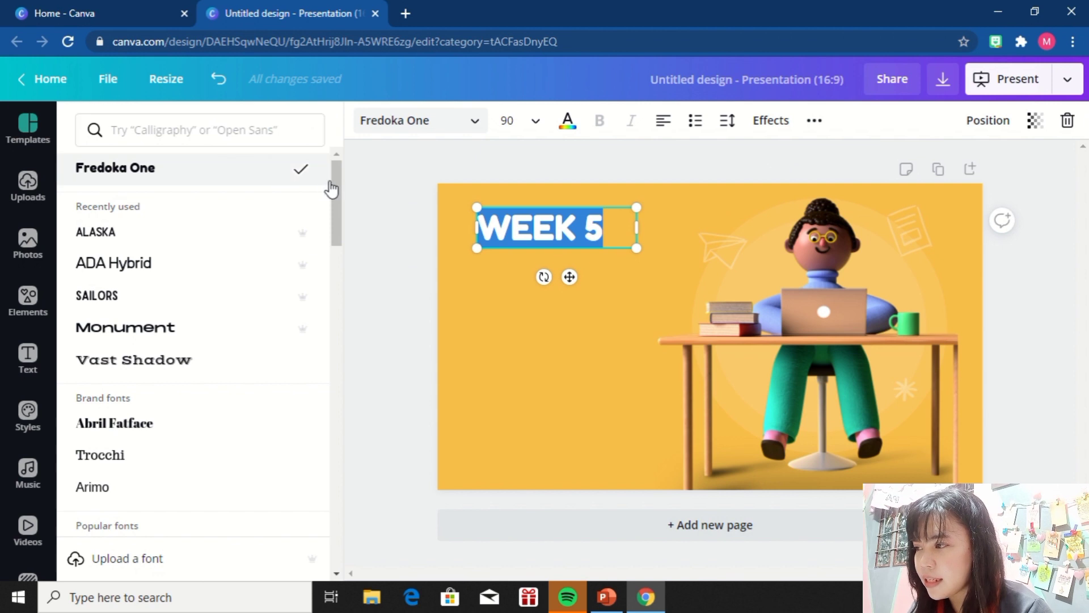
left_click_drag(332, 182, 334, 399)
scroll(334, 397, "up", 1)
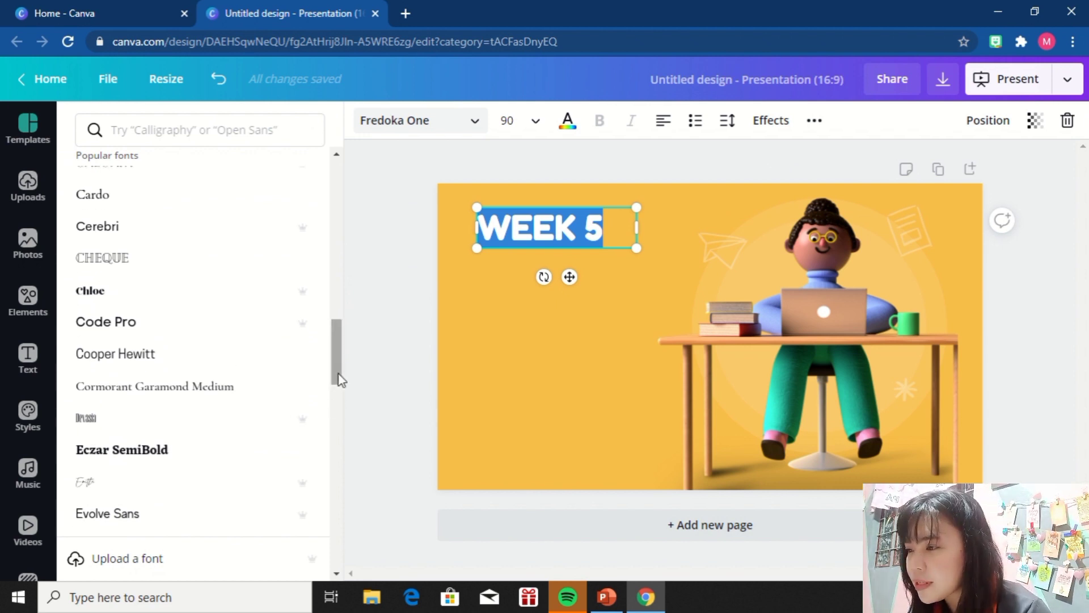
mouse_move(334, 362)
left_mouse_down()
mouse_move(334, 377)
mouse_move(333, 365)
left_mouse_up()
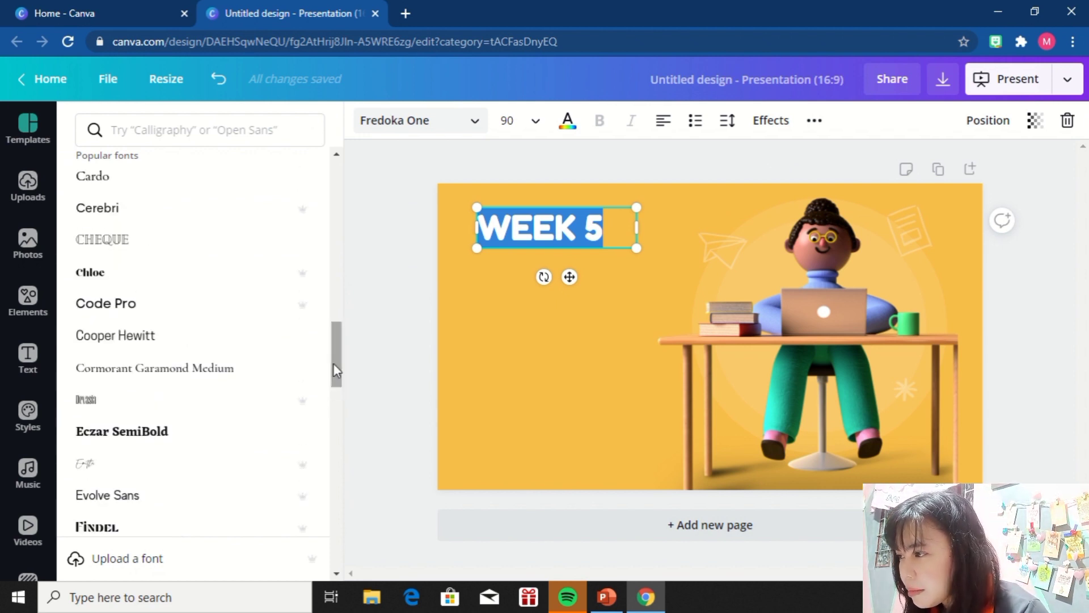
left_click(98, 299)
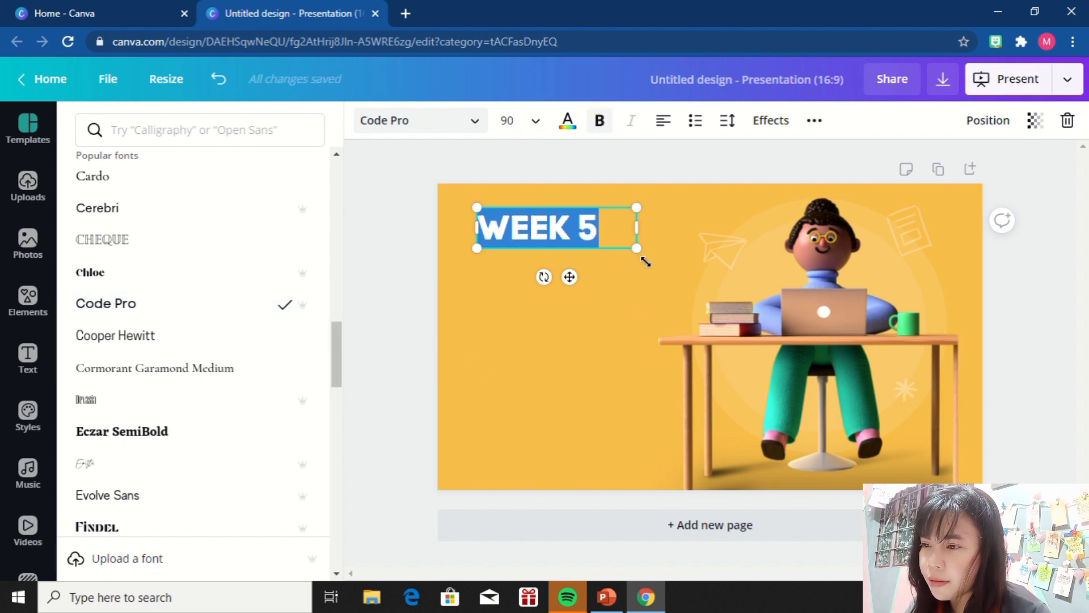
left_click(575, 239)
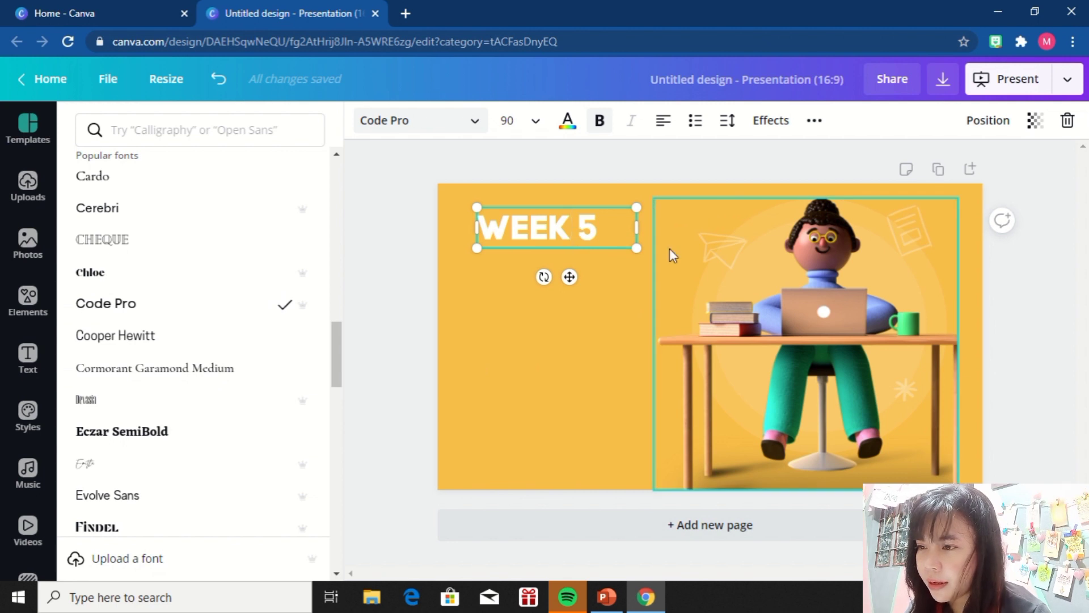
left_click_drag(638, 250, 716, 309)
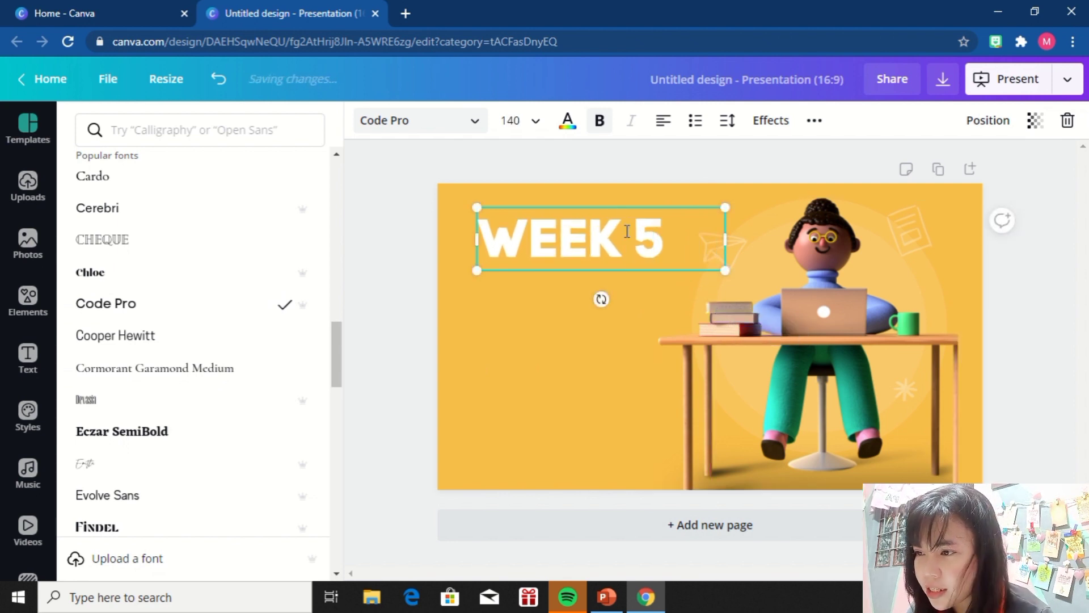
- Centre-align the WEEK 5 title and move its text box slightly down and toward the slide's left edge
left_click(596, 210)
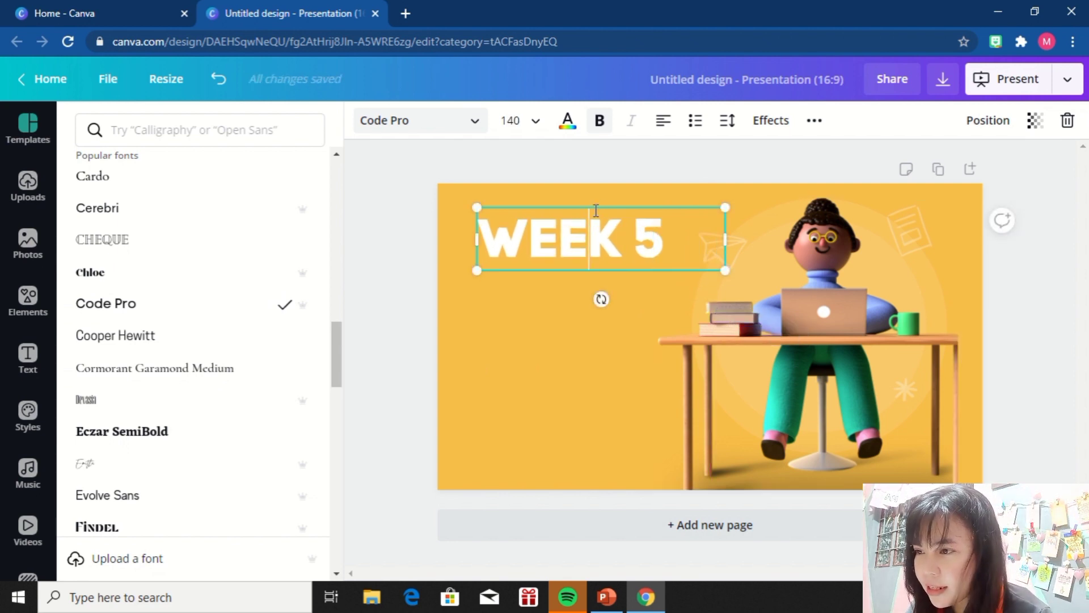
left_click(664, 121)
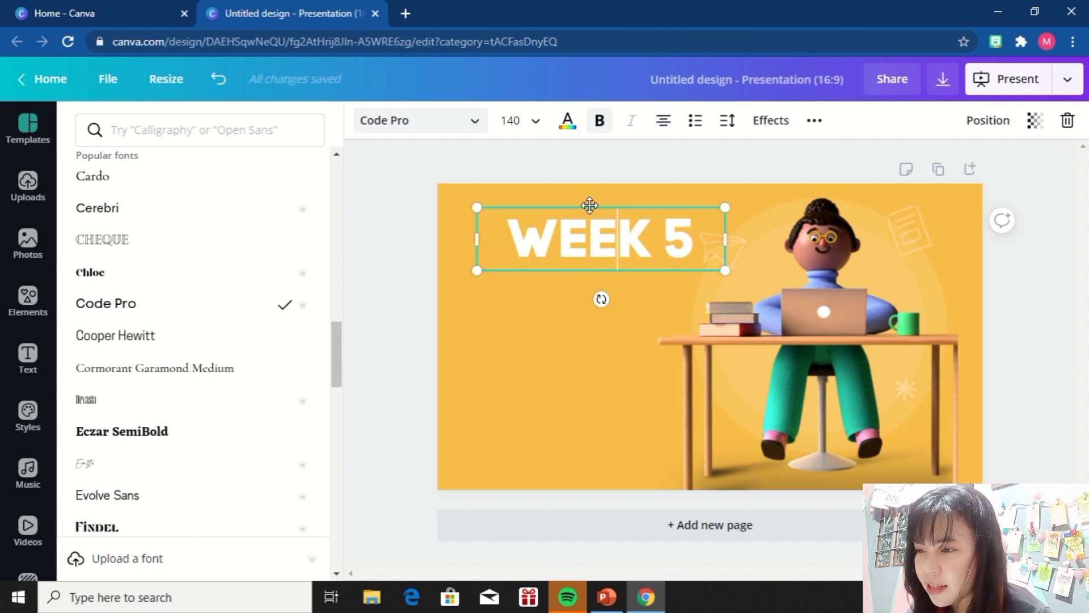
left_click_drag(592, 204, 567, 247)
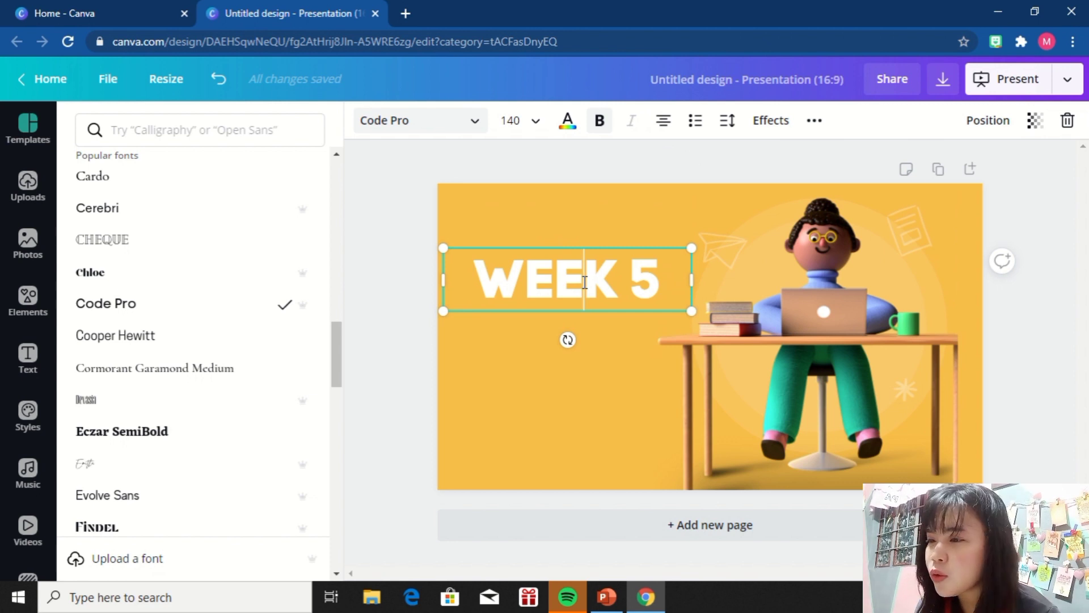
- Recolour the WEEK 5 title with a new custom dark blue, #1470A4
key("ctrl+a")
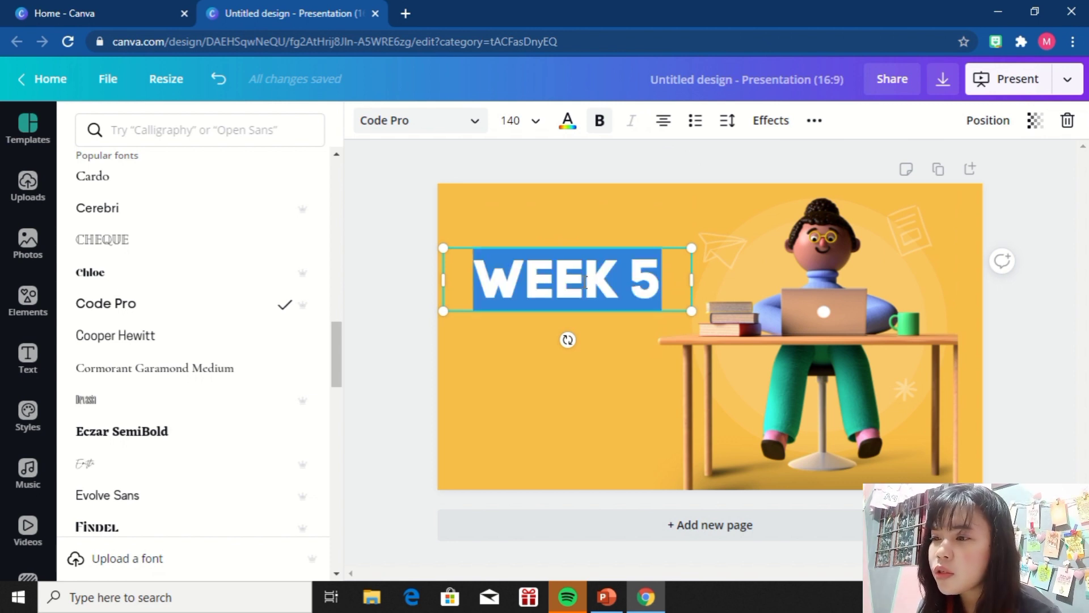
left_click(567, 132)
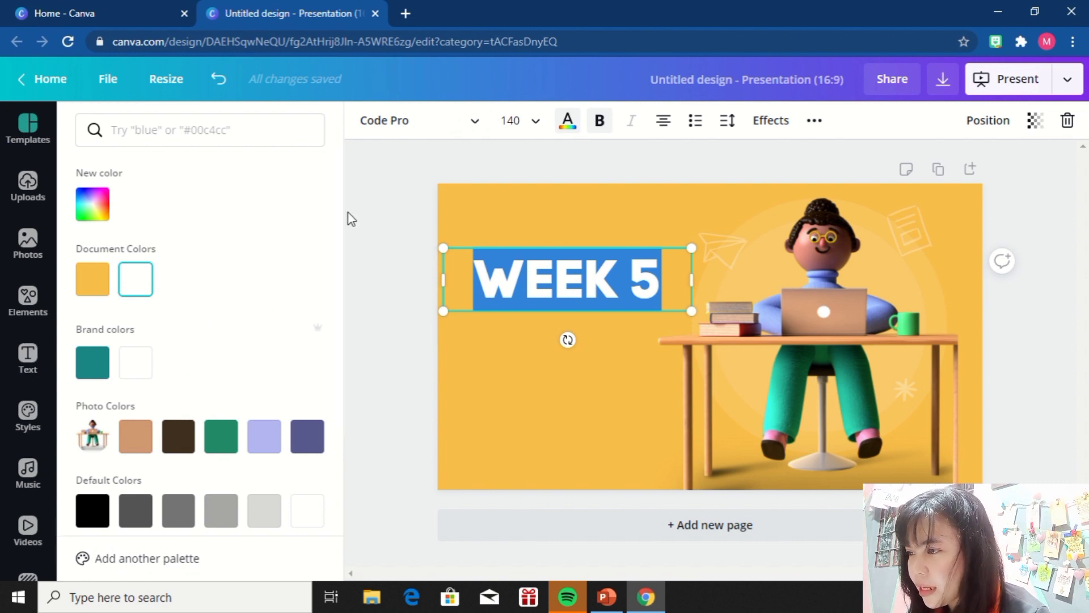
scroll(342, 271, "down", 3)
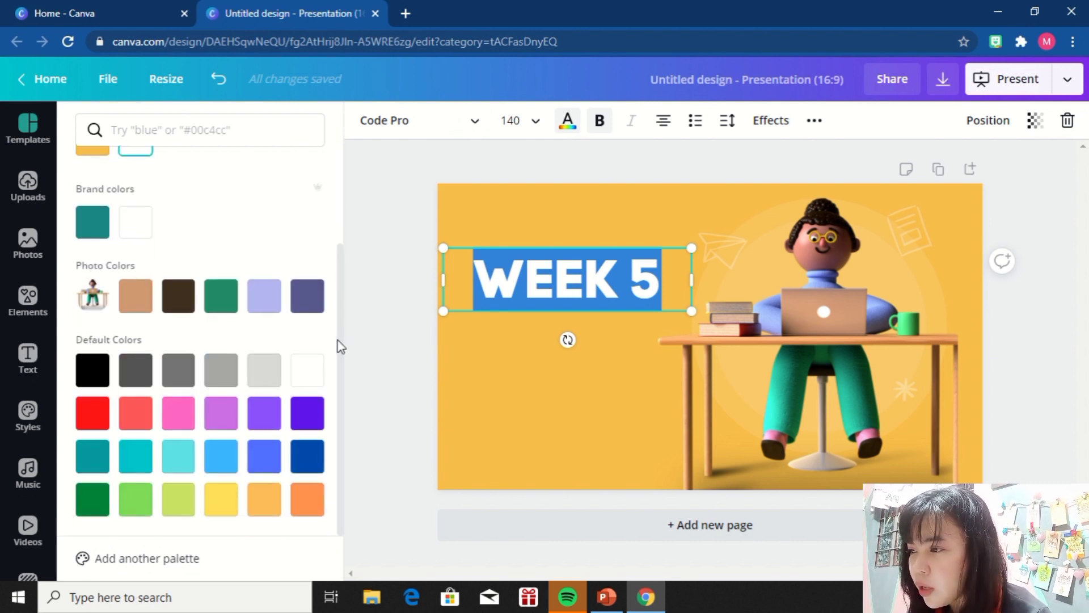
left_click_drag(338, 340, 334, 210)
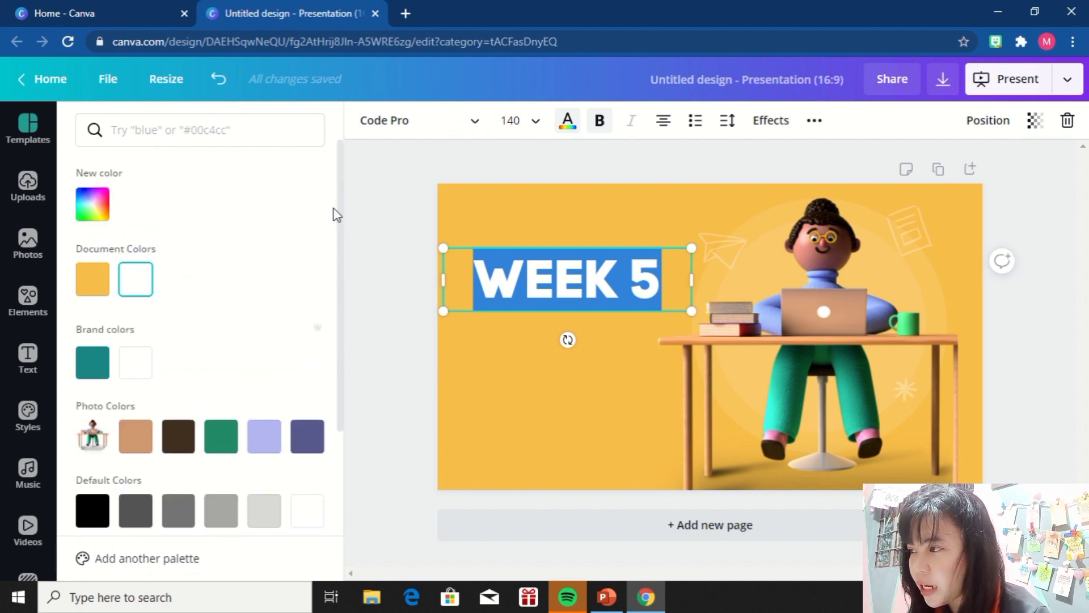
left_click(84, 210)
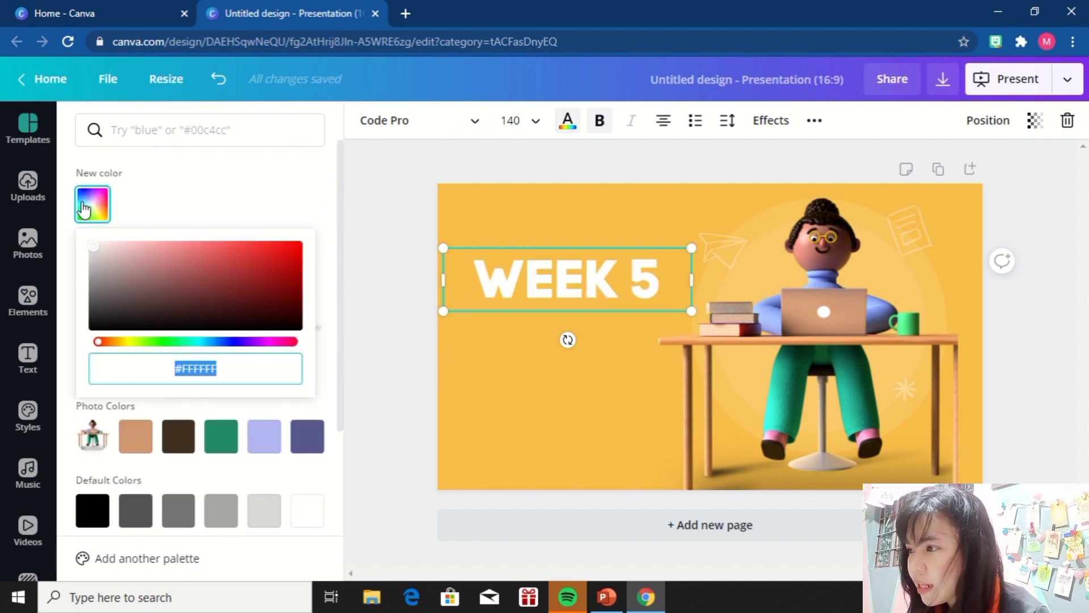
left_click(209, 342)
left_click(290, 251)
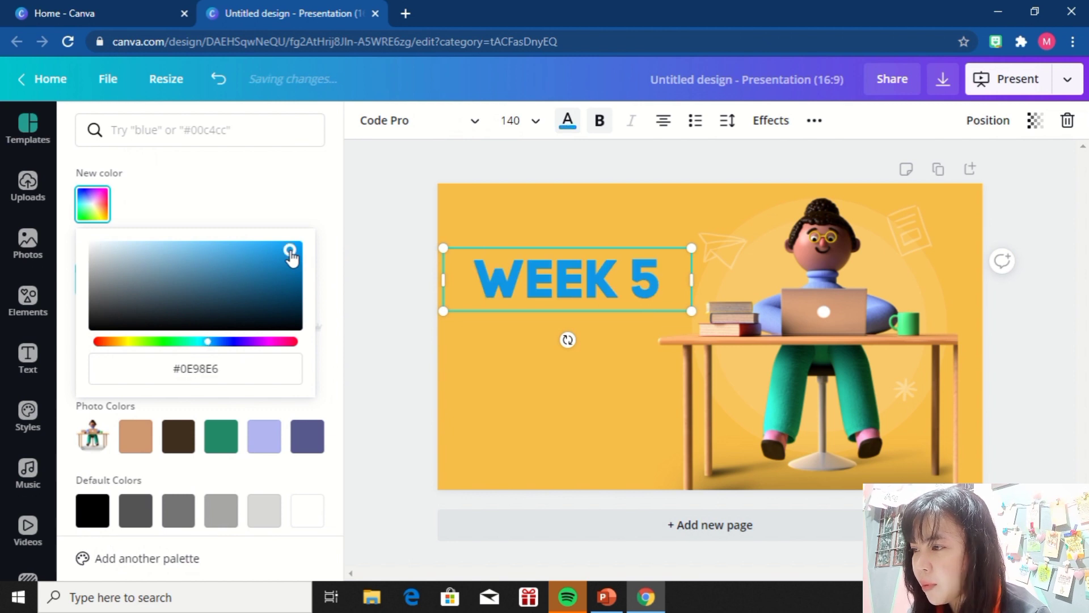
left_click(276, 273)
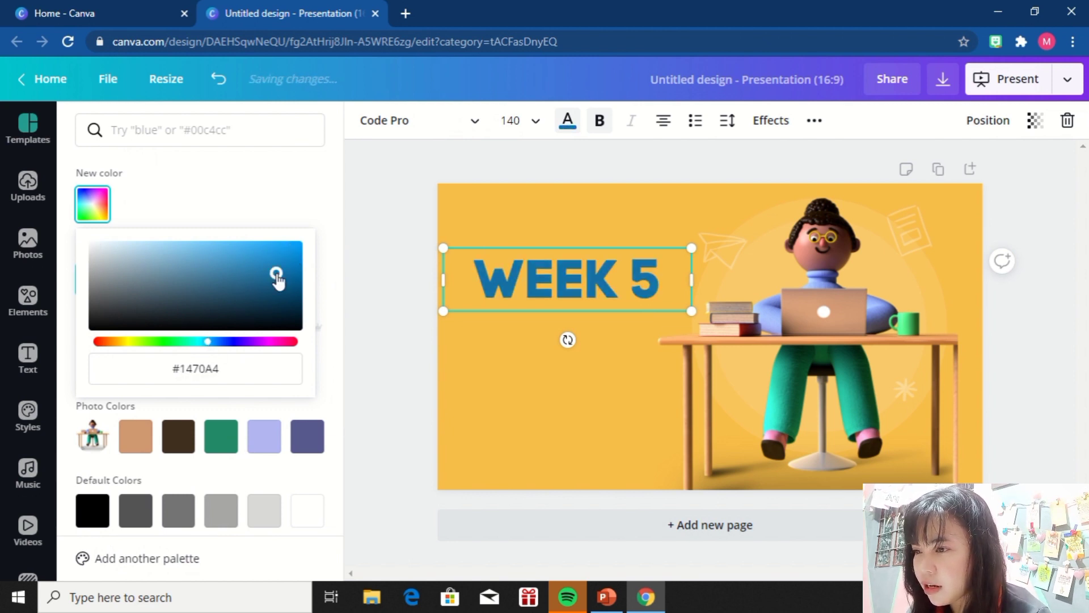
- Darken the WEEK 5 title's custom blue to #03649B and move the title slightly up and toward the illustration
left_click(299, 278)
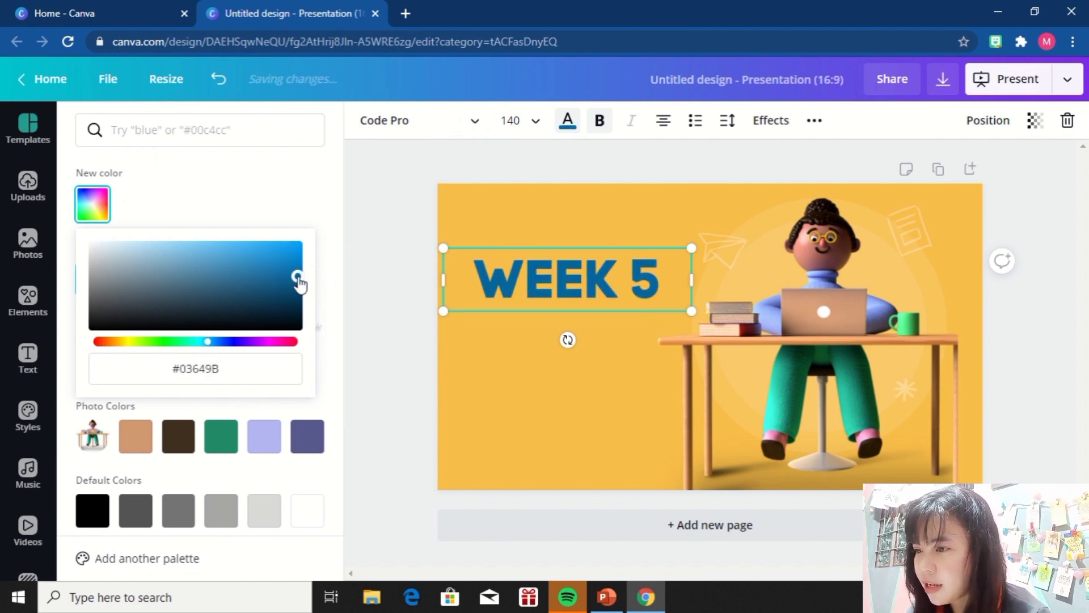
left_click(387, 231)
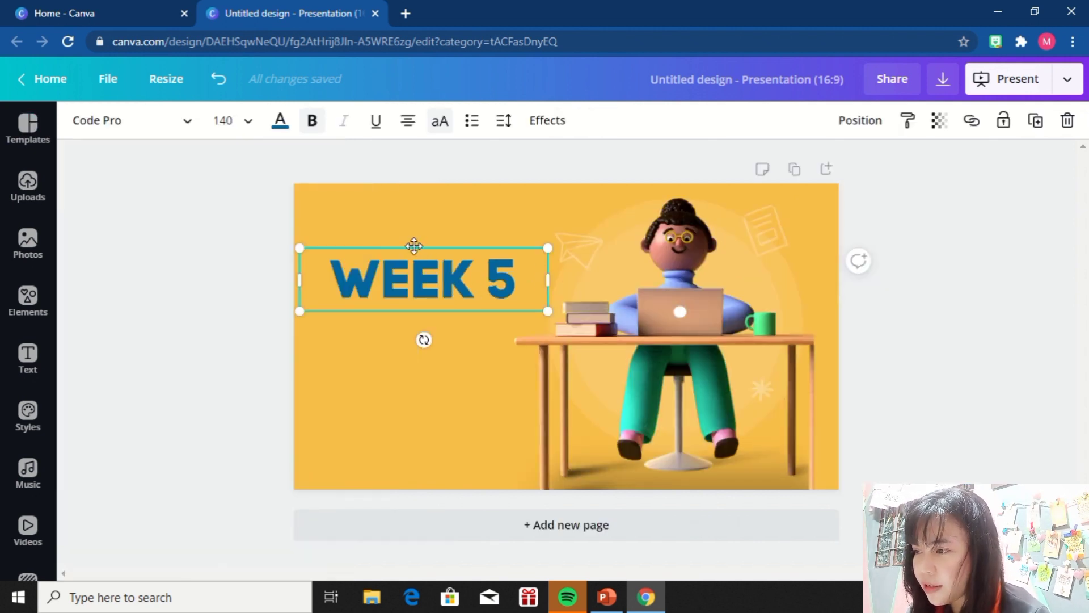
left_click_drag(414, 246, 426, 226)
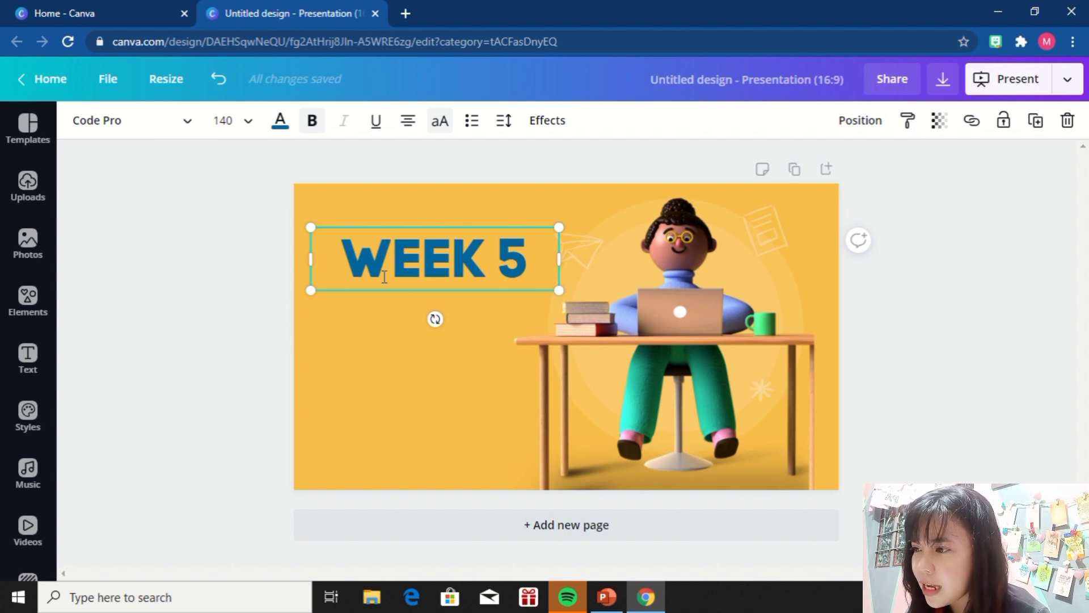
left_click(373, 227)
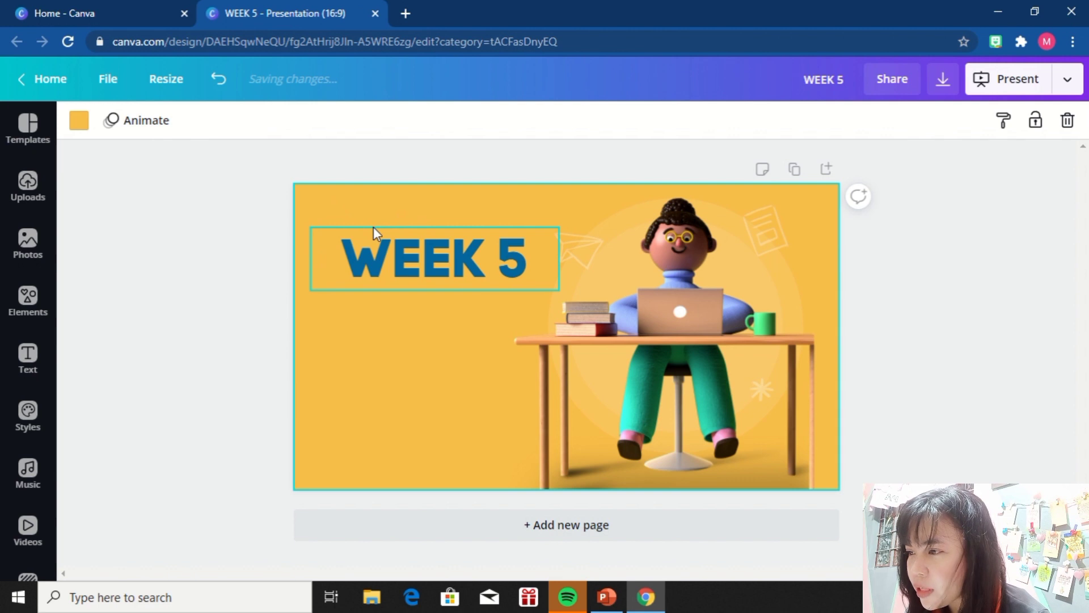
left_click(384, 284)
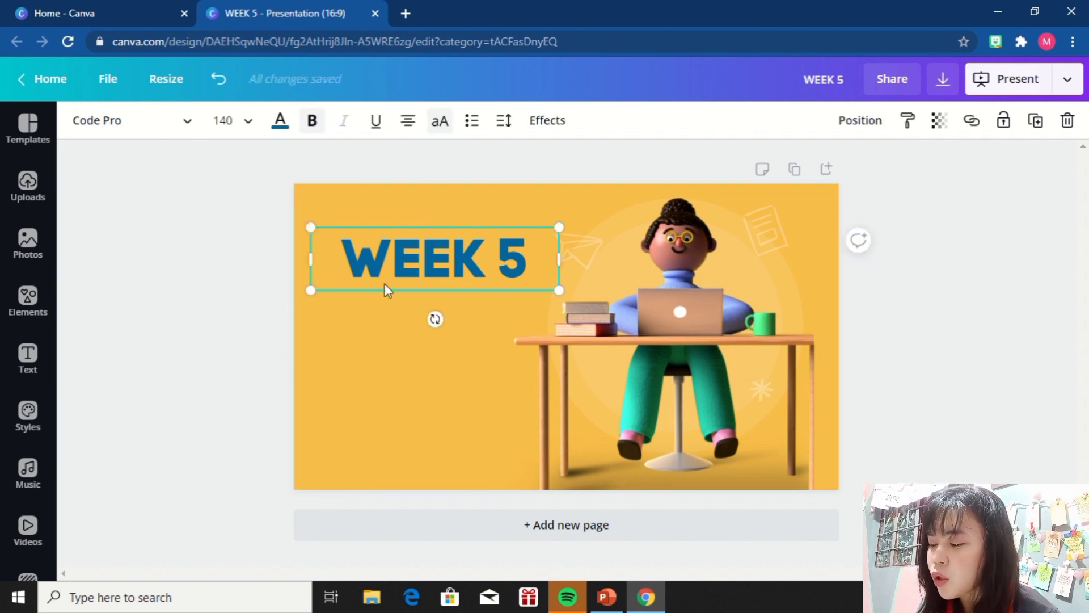
key("ctrl+d")
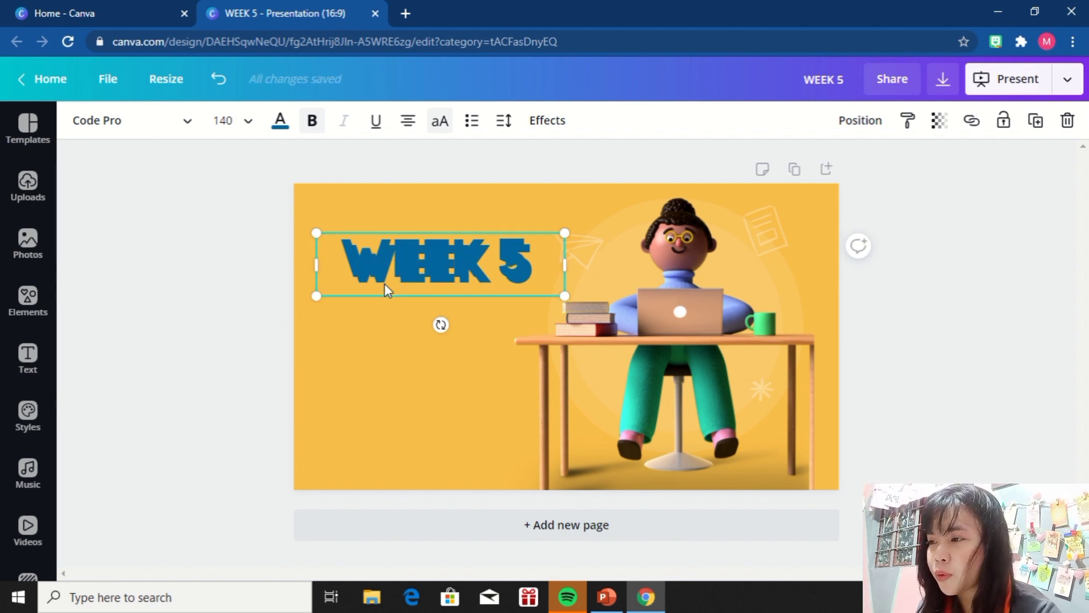
key("Delete")
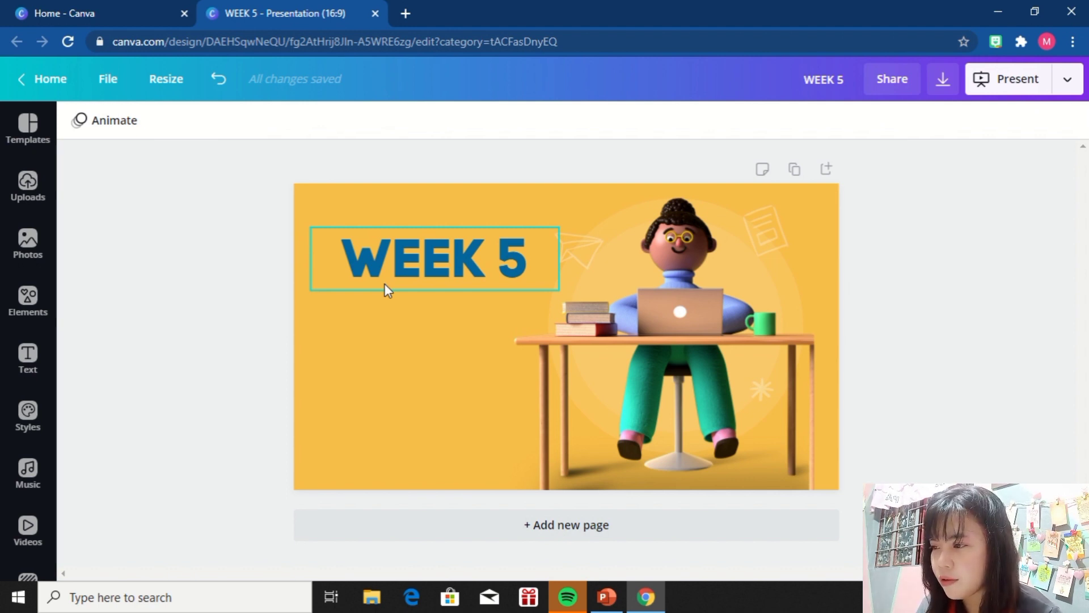
left_click(417, 253)
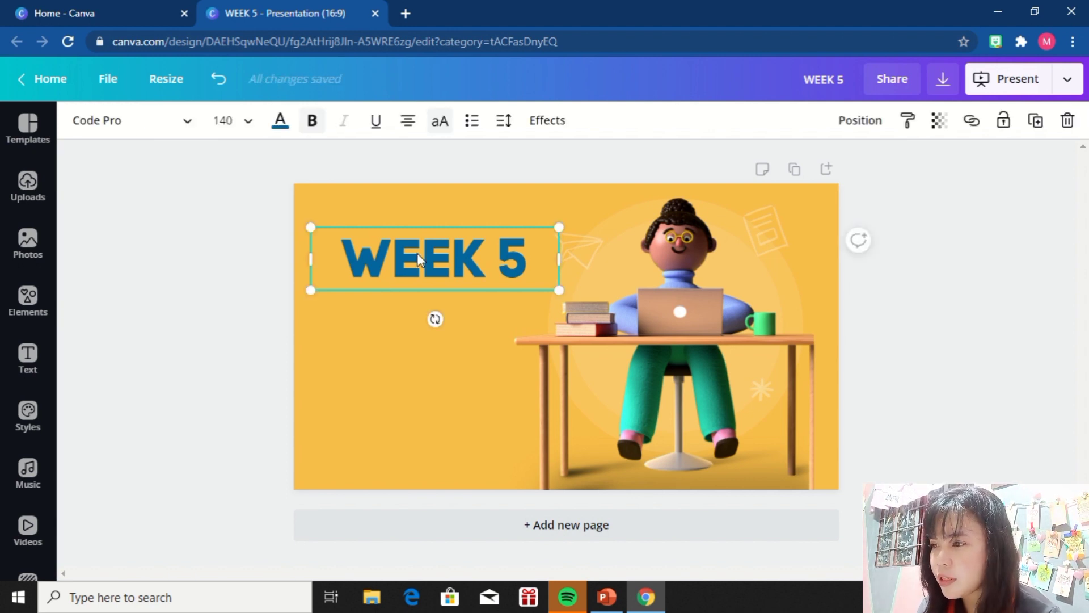
left_click(394, 303)
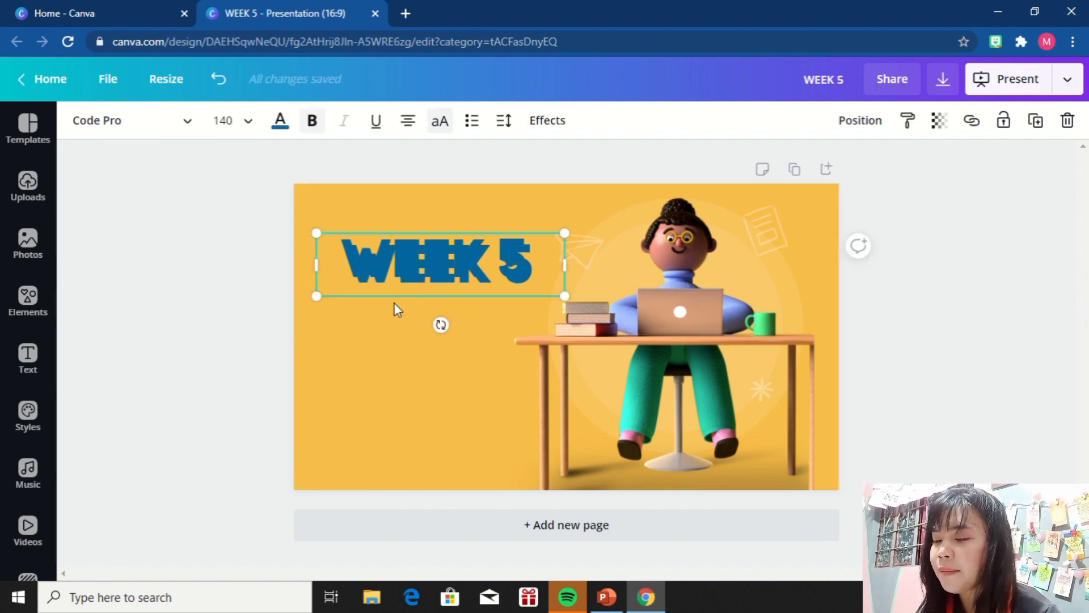
left_click_drag(397, 250, 393, 330)
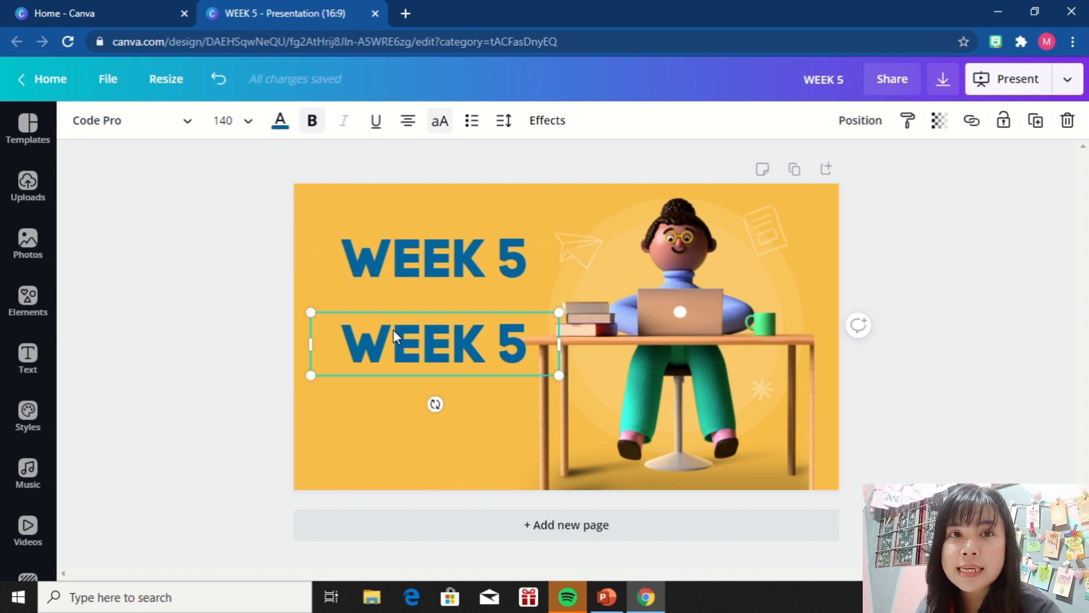
key("Delete")
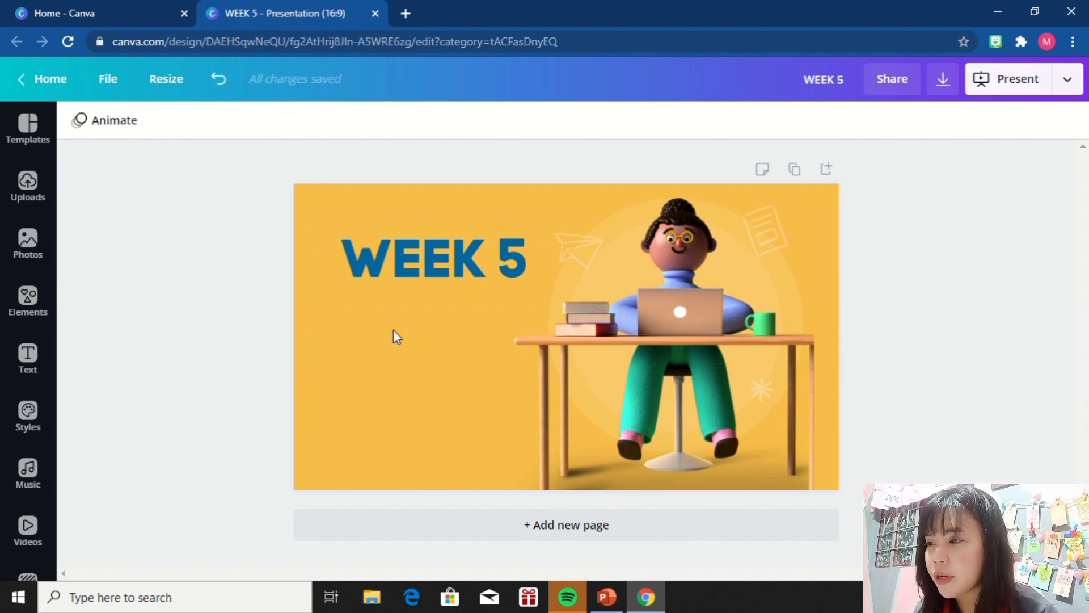
- Duplicate the WEEK 5 title and place the copy directly below the original
left_click(400, 264)
key("ctrl+d")
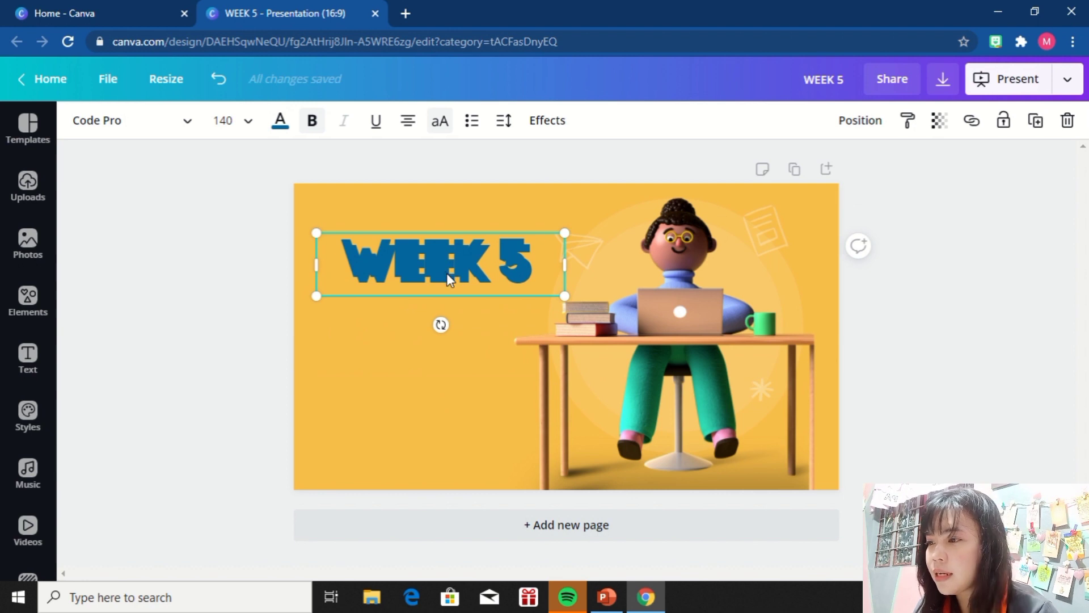
left_click_drag(445, 311, 442, 339)
- Replace the lower title's text with LIMANG on one line and PANDAMA on the next
double_click(442, 335)
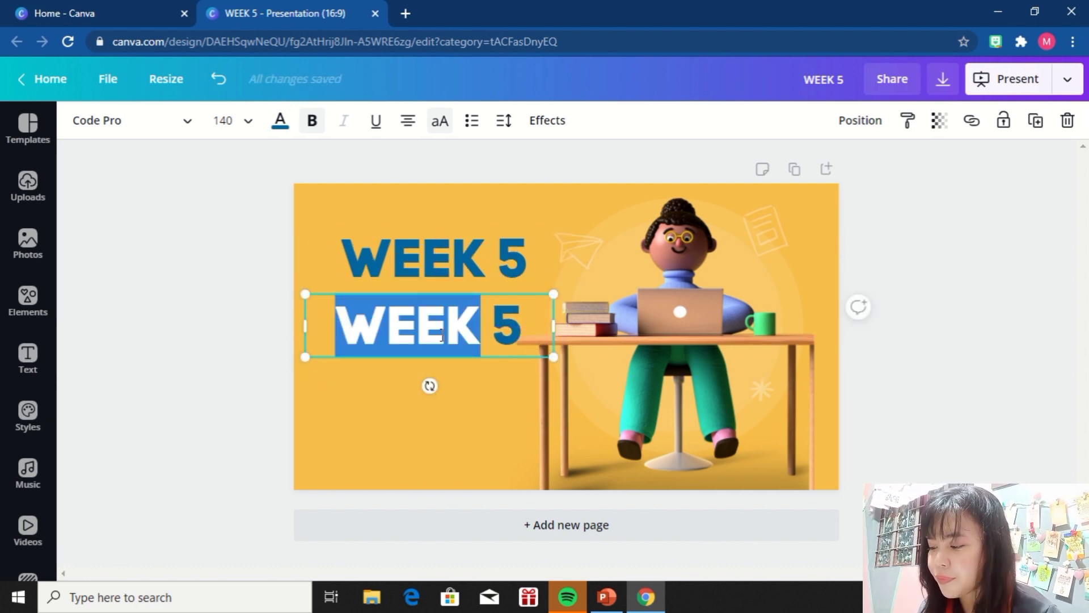
key("ctrl+a")
type("LIMANG")
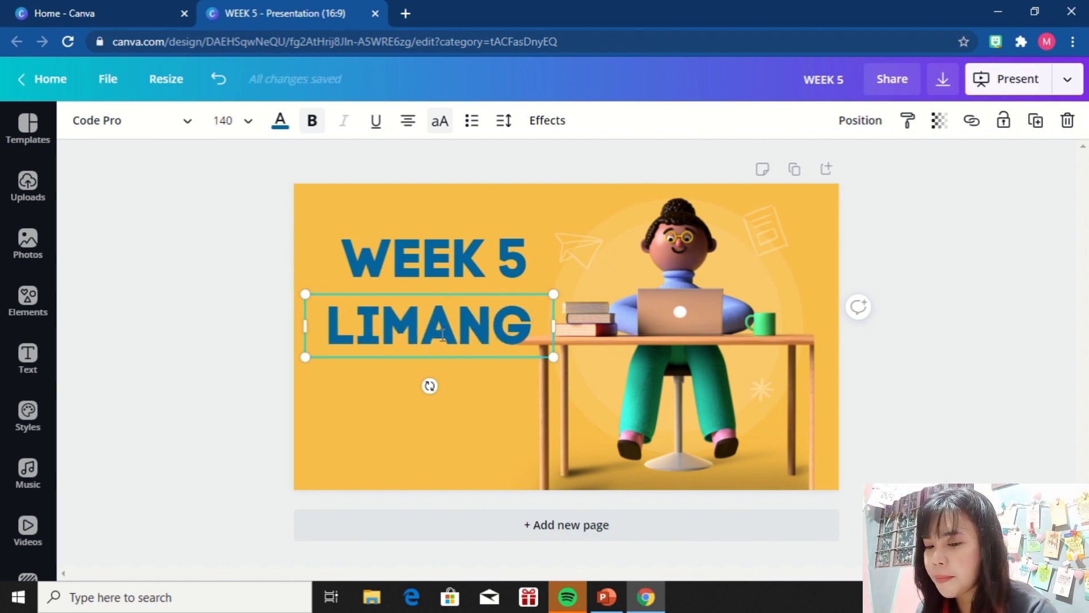
key("Return")
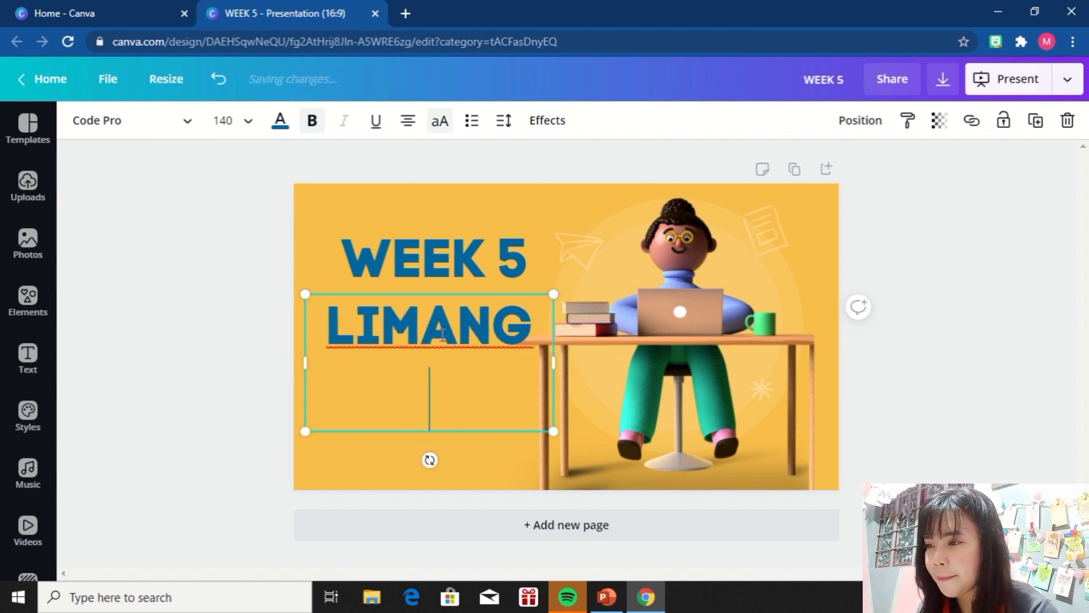
type("PAND")
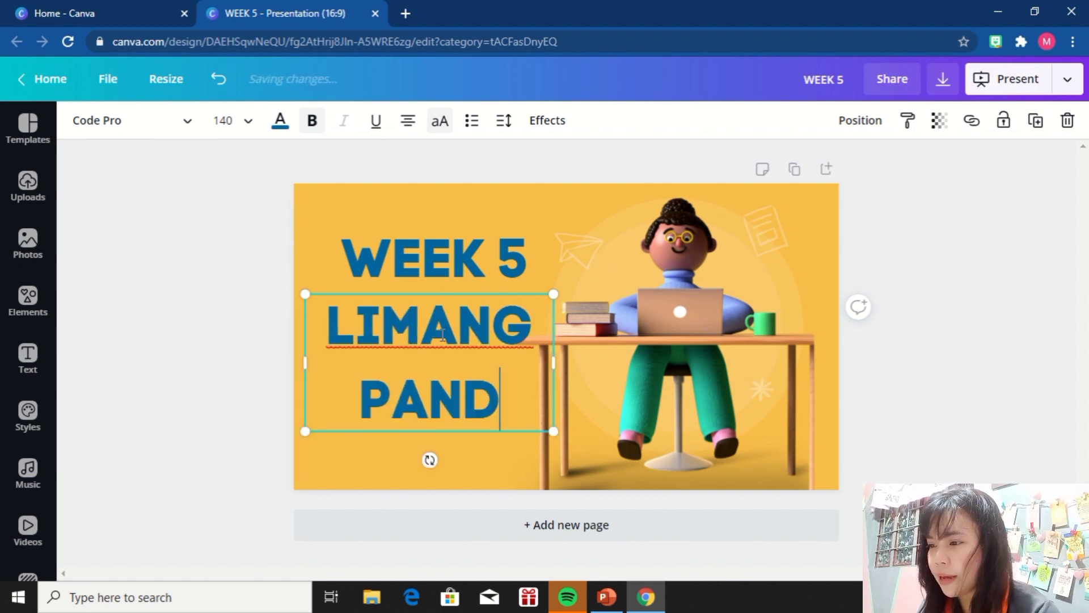
type("AMA")
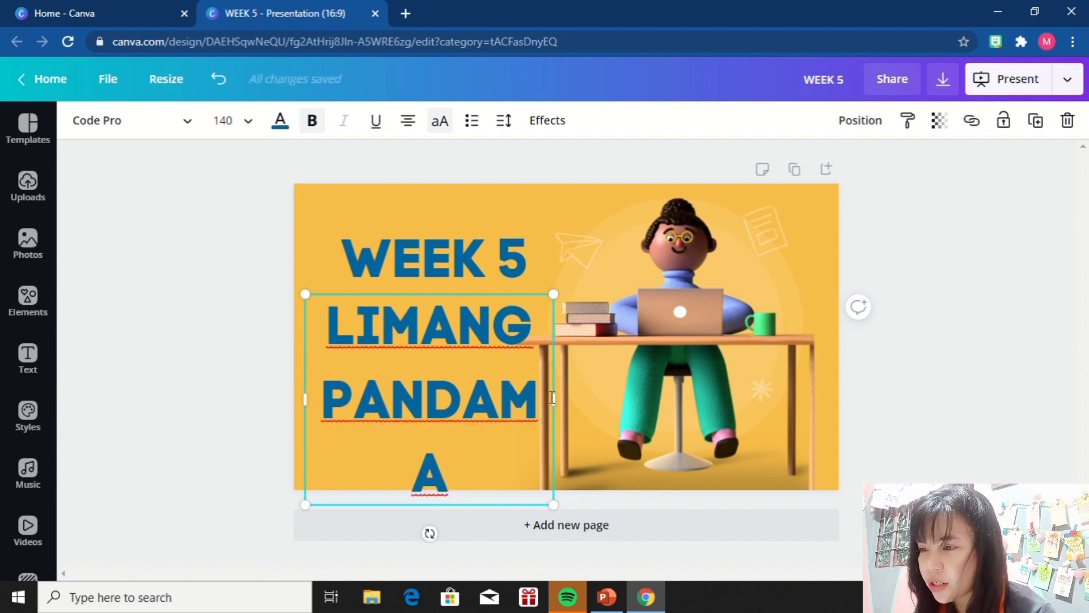
- Move the desk illustration toward the slide's right edge, and widen the LIMANG PANDAMA text box to about 1,123 and lower it slightly
left_click(679, 303)
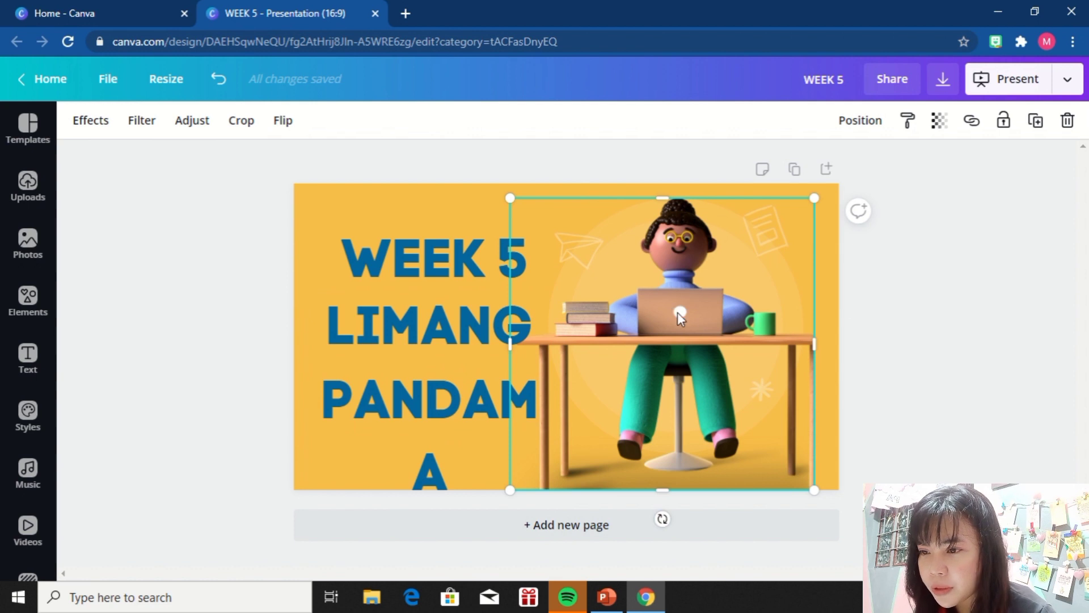
left_click_drag(679, 313, 760, 308)
left_click(423, 413)
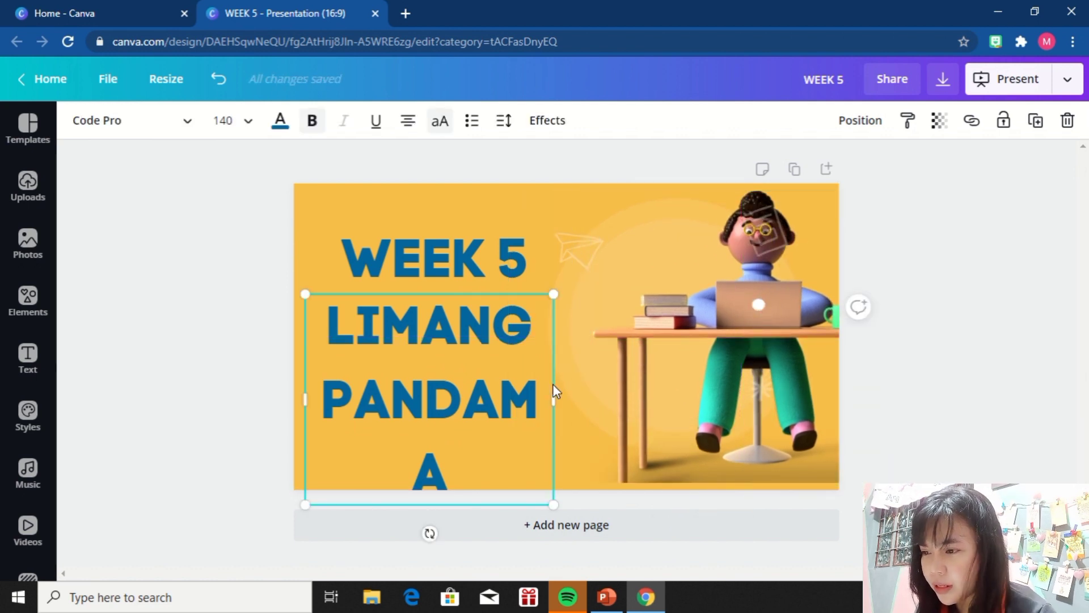
left_click_drag(571, 394, 641, 393)
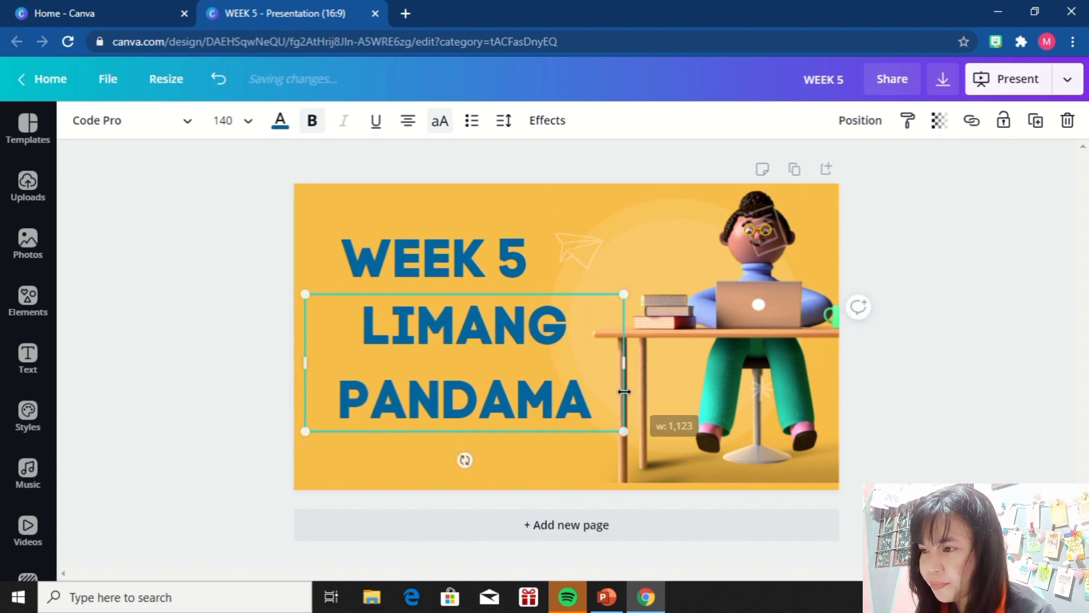
left_click_drag(502, 310, 491, 332)
- Move the WEEK 5 title up near the slide's upper edge, centred over LIMANG PANDAMA, and enlarge it to about font size 192
left_click(454, 243)
left_click_drag(468, 243, 478, 215)
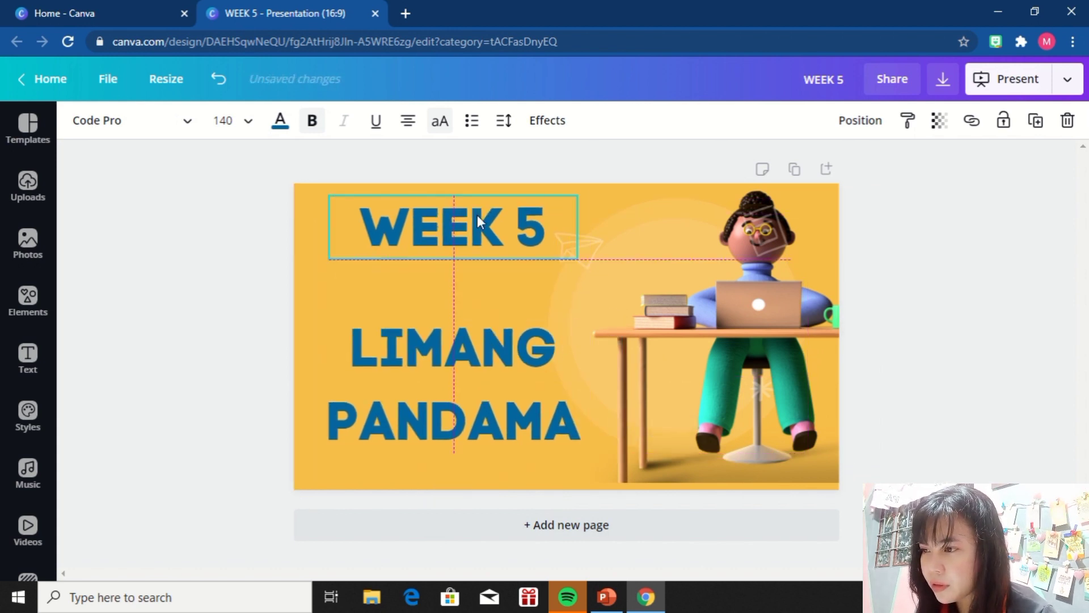
left_click_drag(579, 260, 672, 296)
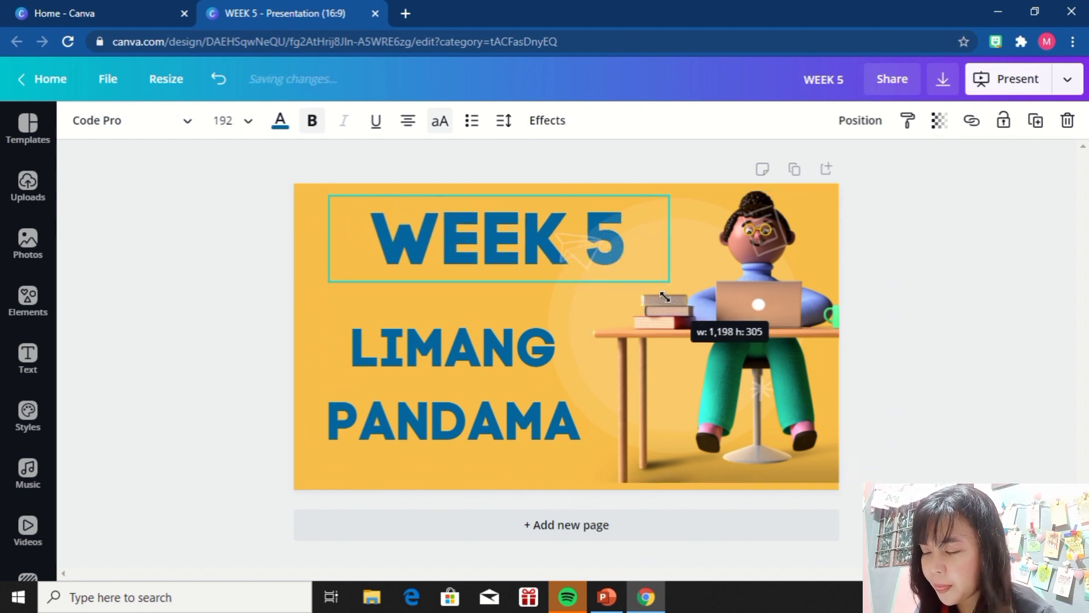
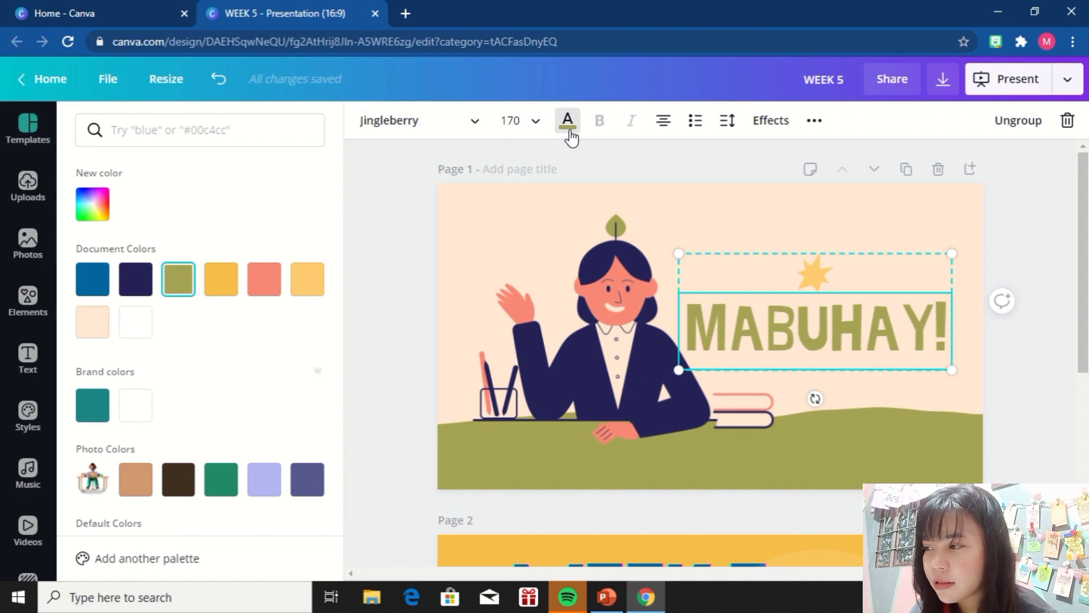
- Recolour the MABUHAY! title on page 1 with a new custom red, #D82508
left_click(262, 296)
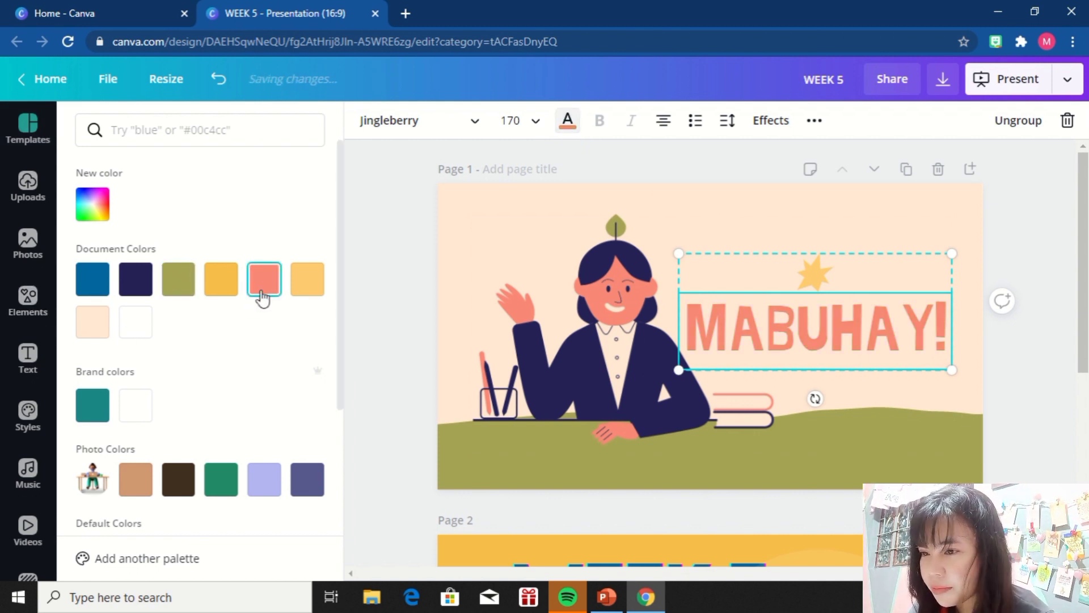
left_click(93, 205)
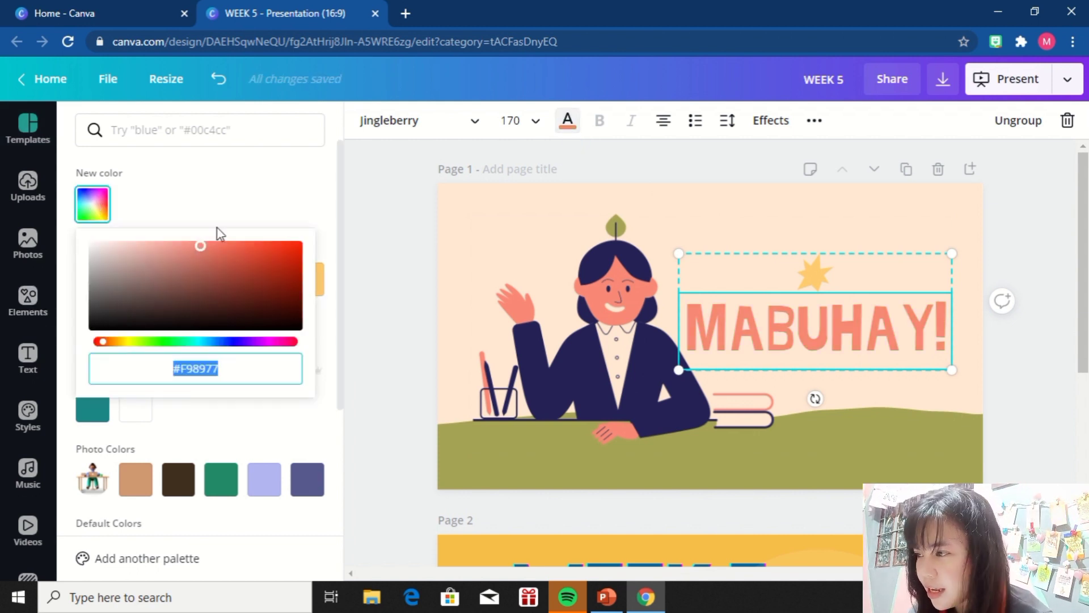
left_click(294, 256)
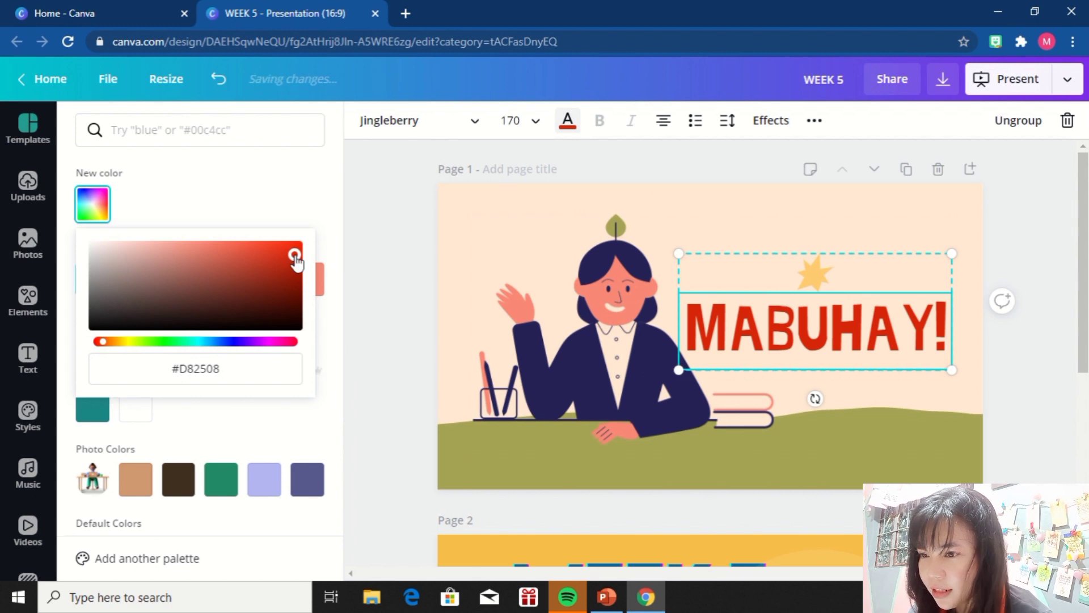
left_click(396, 220)
- Add a new page after page 2 and apply the Today's Science Lesson layout from the green and yellow science class template
left_click(1075, 278)
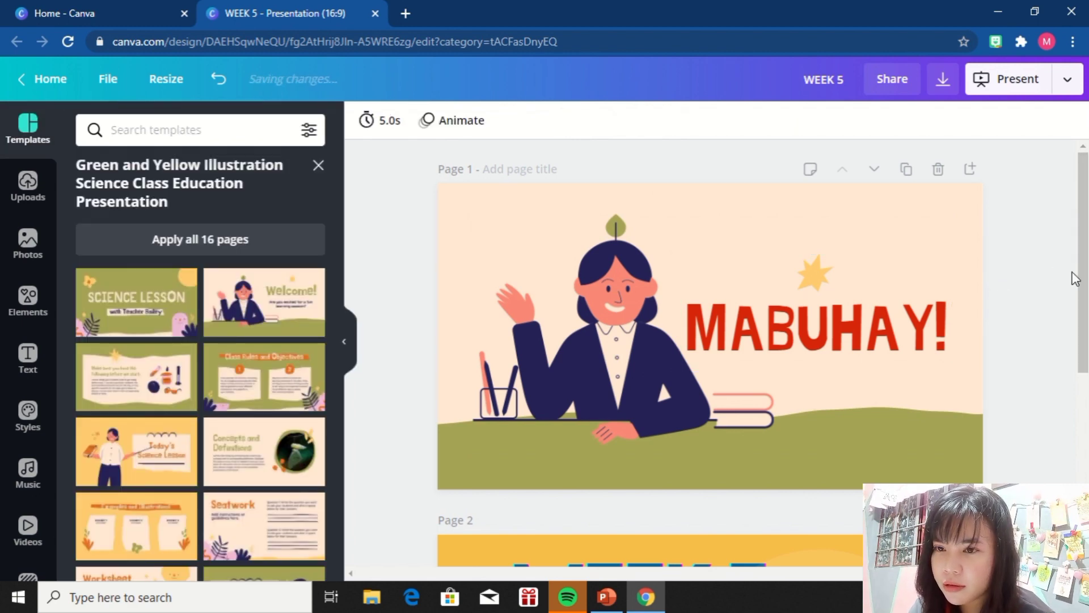
scroll(704, 542, "down", 5)
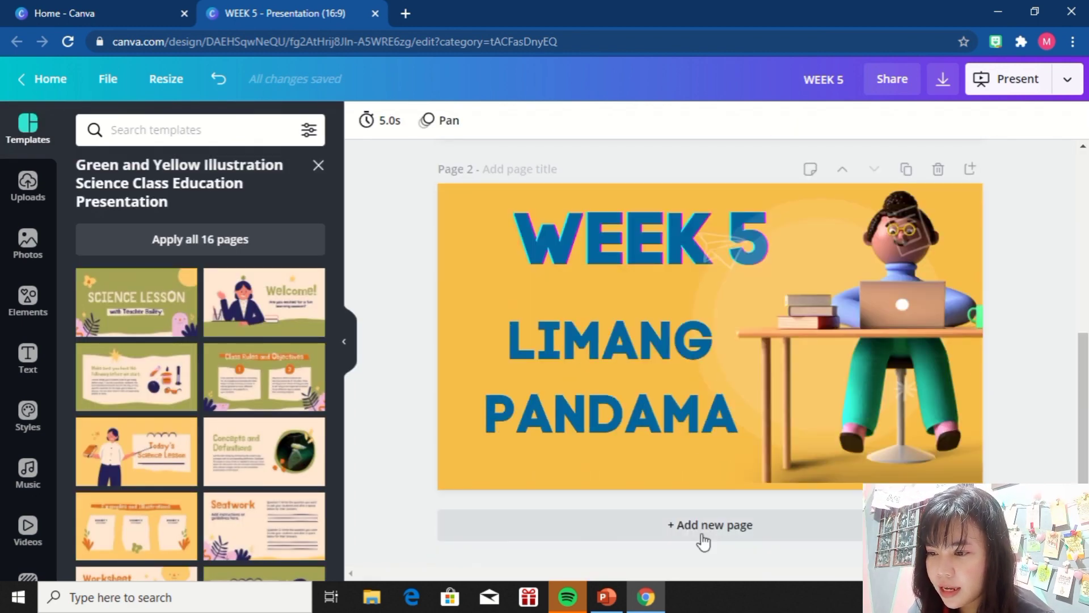
left_click(704, 542)
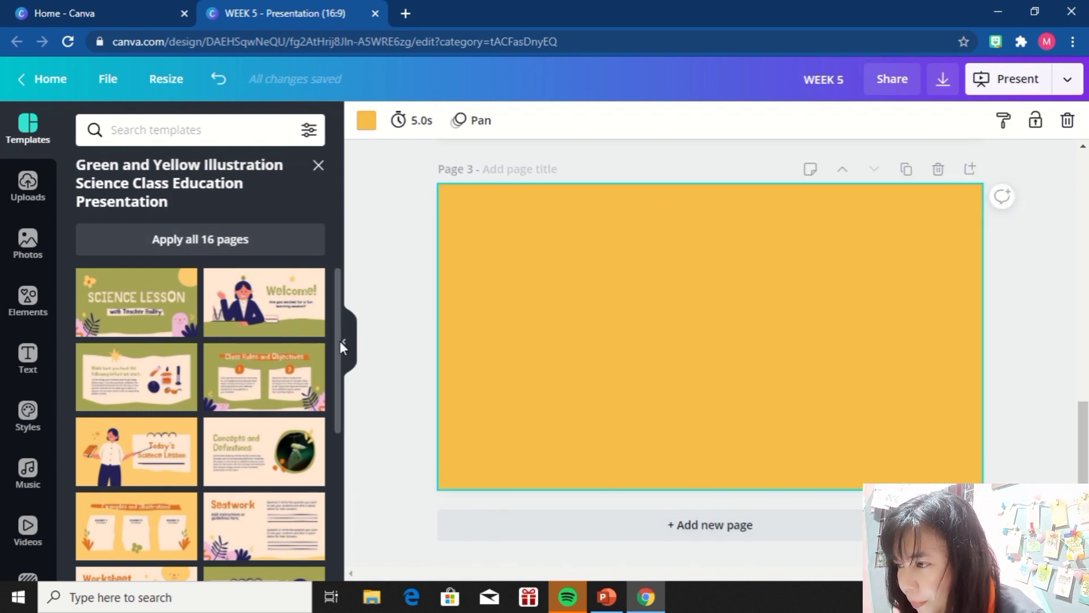
left_click(102, 472)
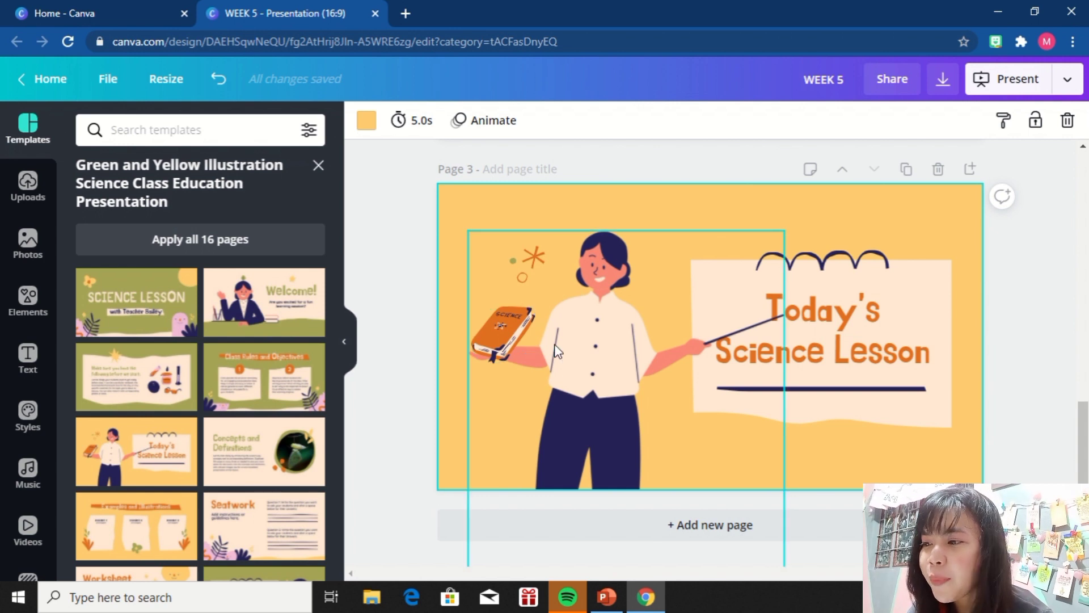
- Move the teacher illustration on page 3, together with its book and star doodles, up and toward the slide's left edge
mouse_move(400, 209)
left_mouse_down()
mouse_move(673, 336)
mouse_move(680, 492)
left_mouse_up()
mouse_move(625, 362)
left_mouse_down()
mouse_move(543, 319)
mouse_move(565, 324)
left_mouse_up()
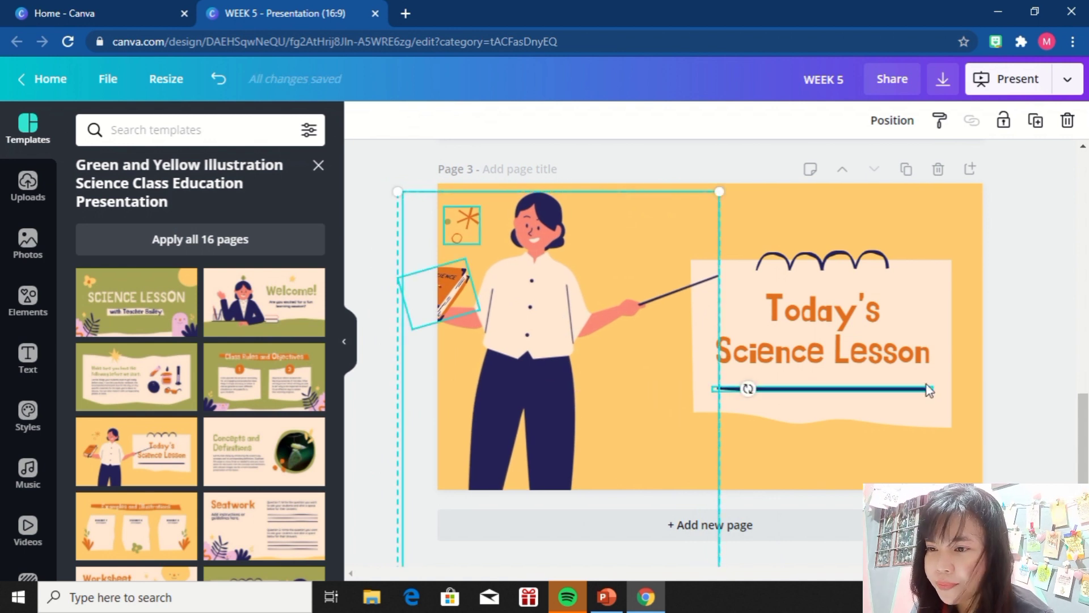
left_click(898, 378)
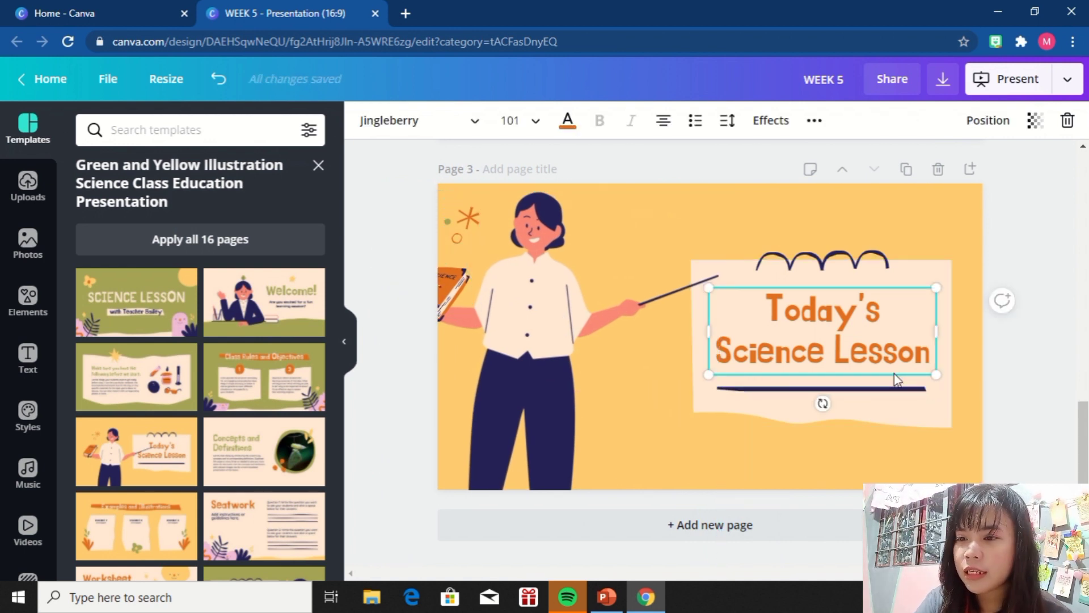
left_click(822, 417)
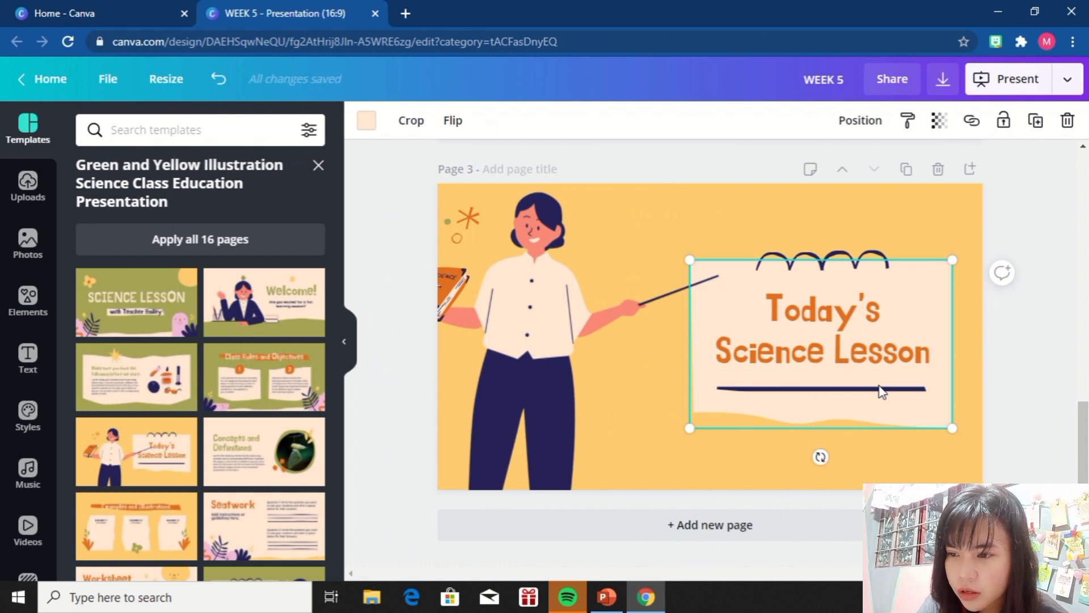
key("Delete")
key("ctrl+z")
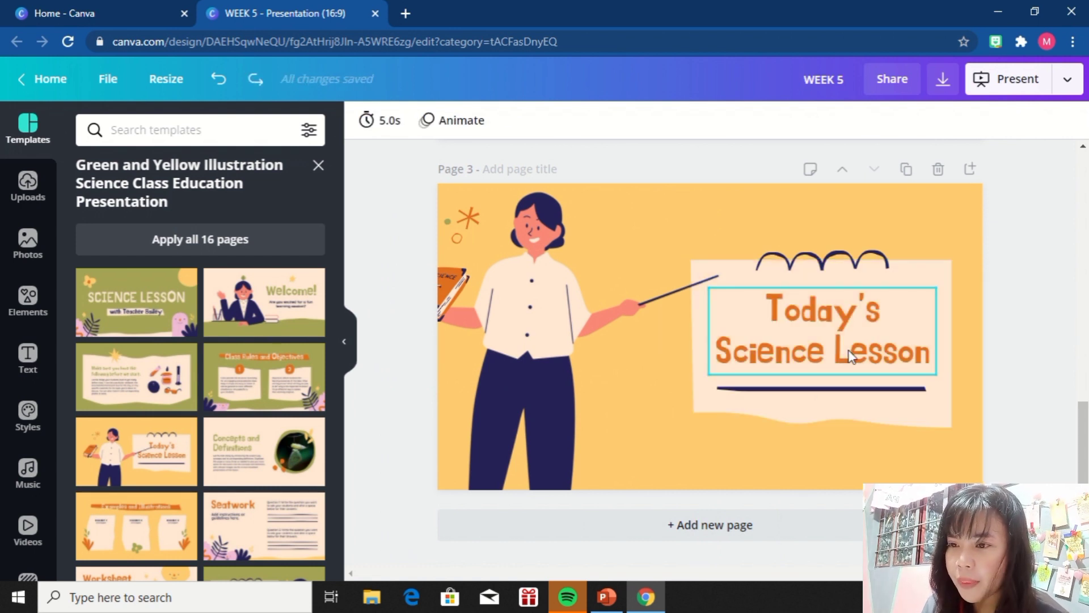
- Delete the Today's Science Lesson text from the paper board on page 3
left_click(842, 336)
key("Delete")
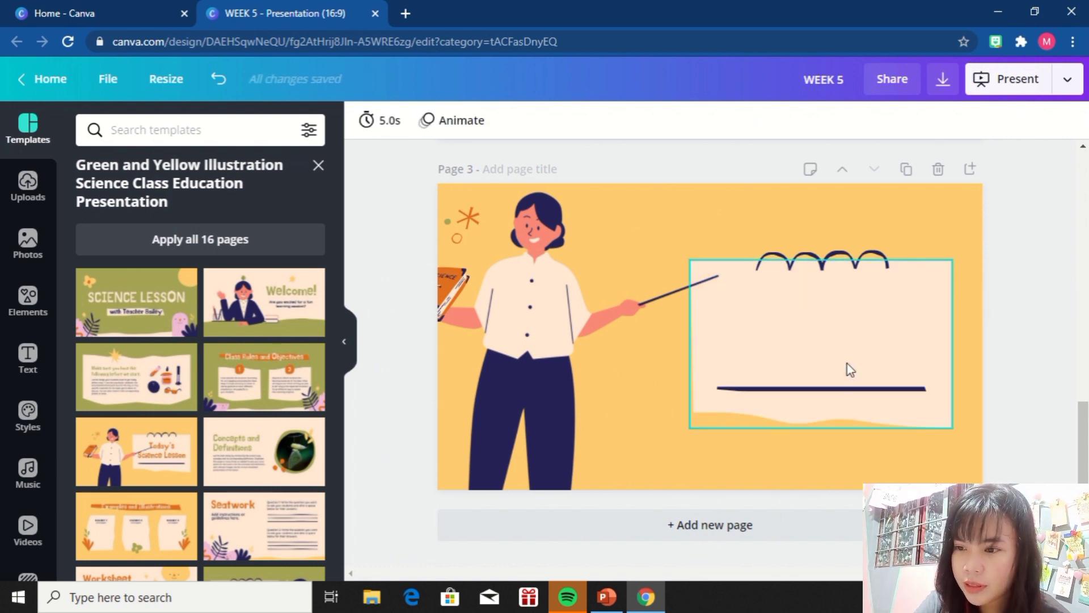
- Delete the dark line from the paper board on page 3, and enlarge the board to fill the area beside the teacher
left_click(846, 389)
key("Delete")
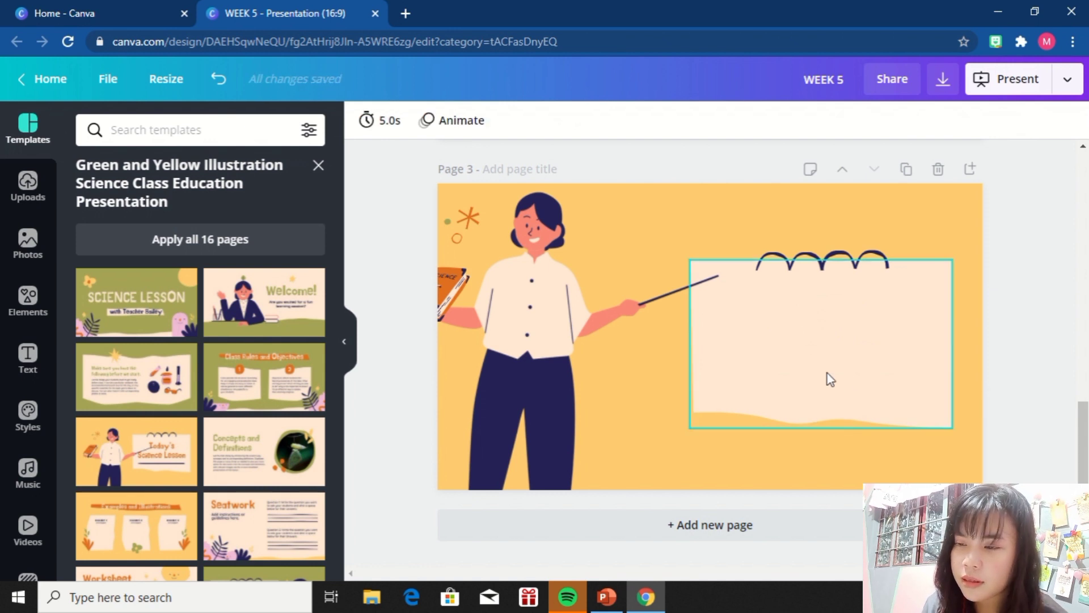
left_click_drag(823, 366, 732, 308)
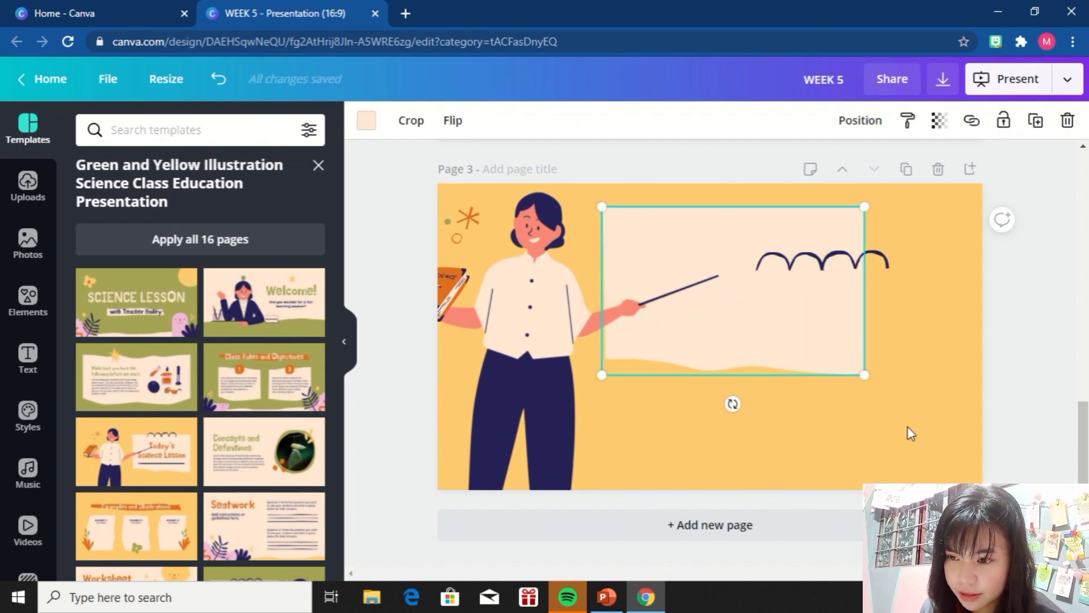
left_click_drag(867, 374, 973, 446)
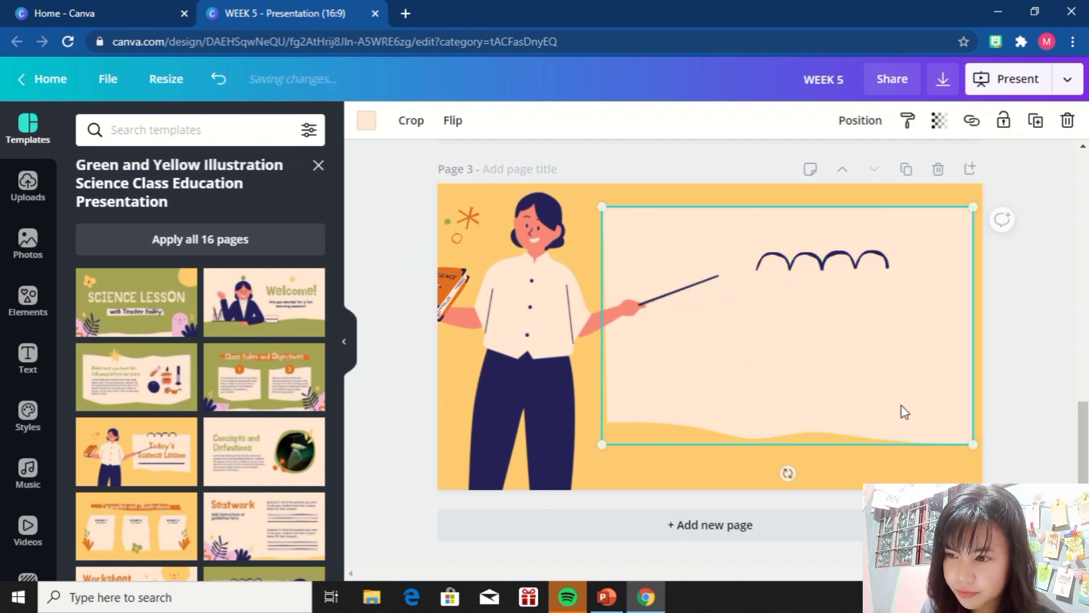
- Move the dark binder rings to the paper board's upper edge, enlarge them, and centre them over the board
left_click_drag(836, 260, 767, 213)
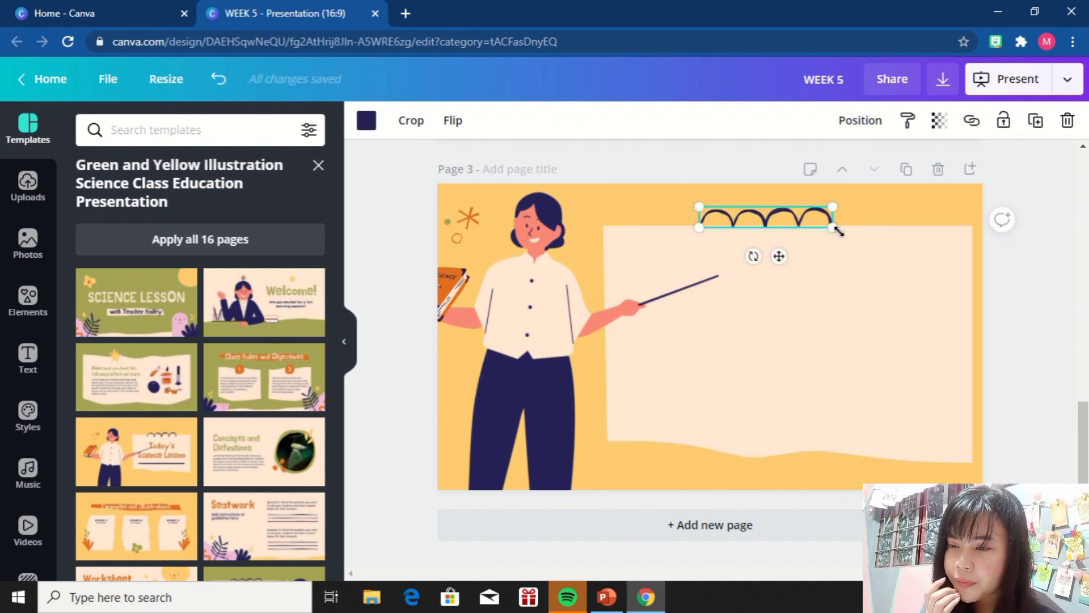
mouse_move(835, 229)
left_mouse_down()
mouse_move(931, 253)
mouse_move(939, 245)
left_mouse_up()
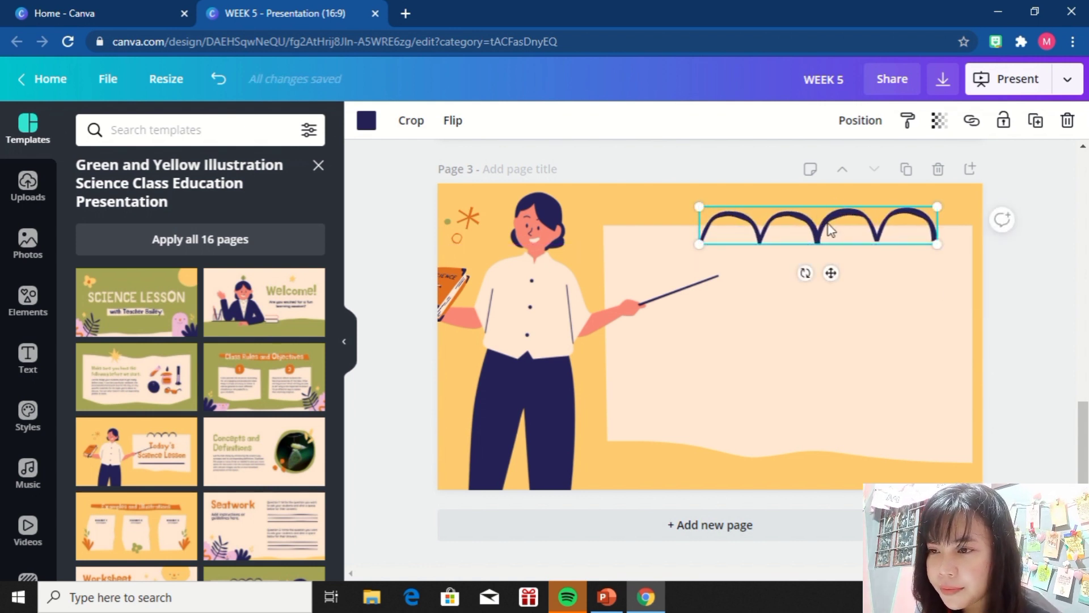
left_click_drag(831, 229, 801, 221)
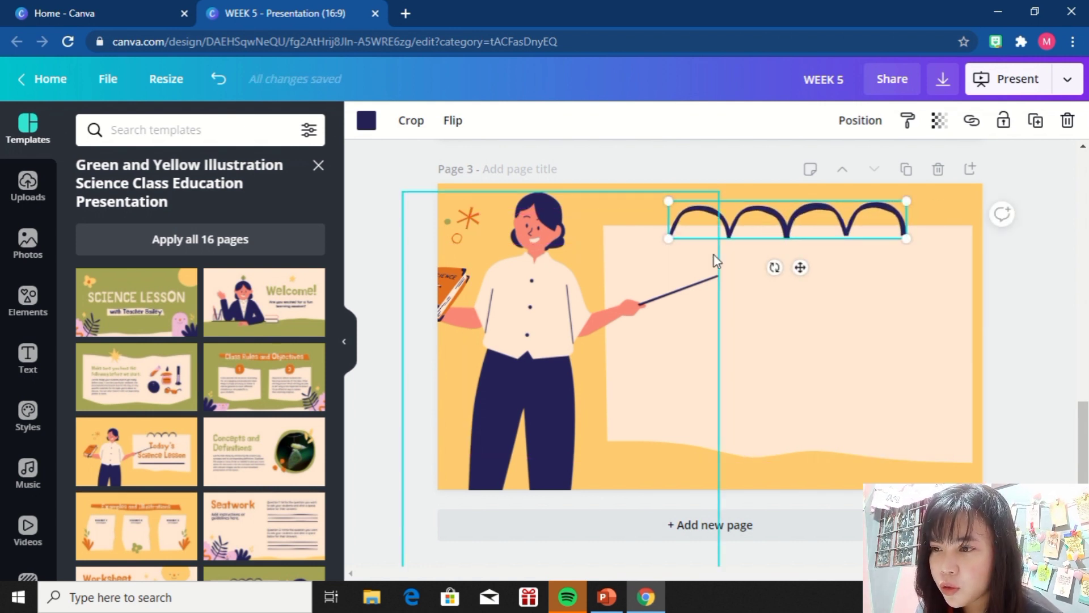
left_click(1020, 288)
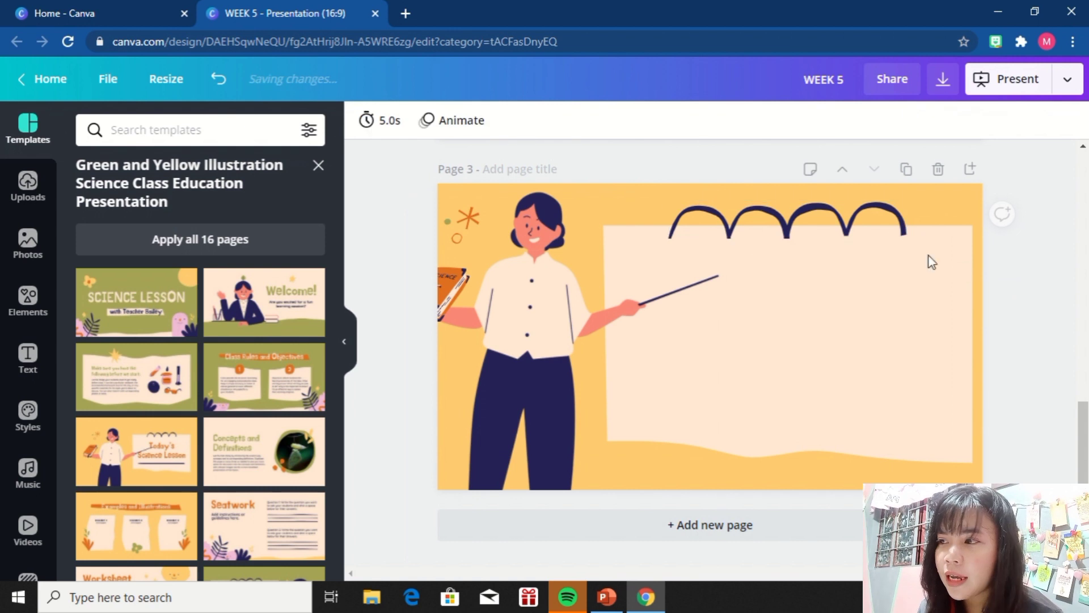
left_click(346, 351)
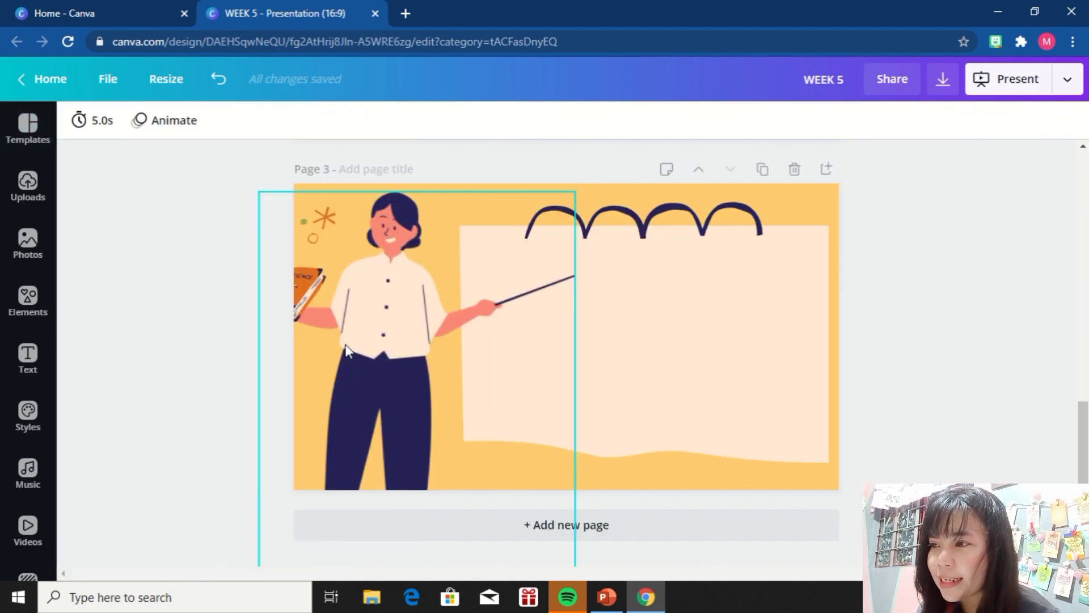
- Add the RODEO font combination to page 3 and recolour its text with the document's red
left_click(729, 349)
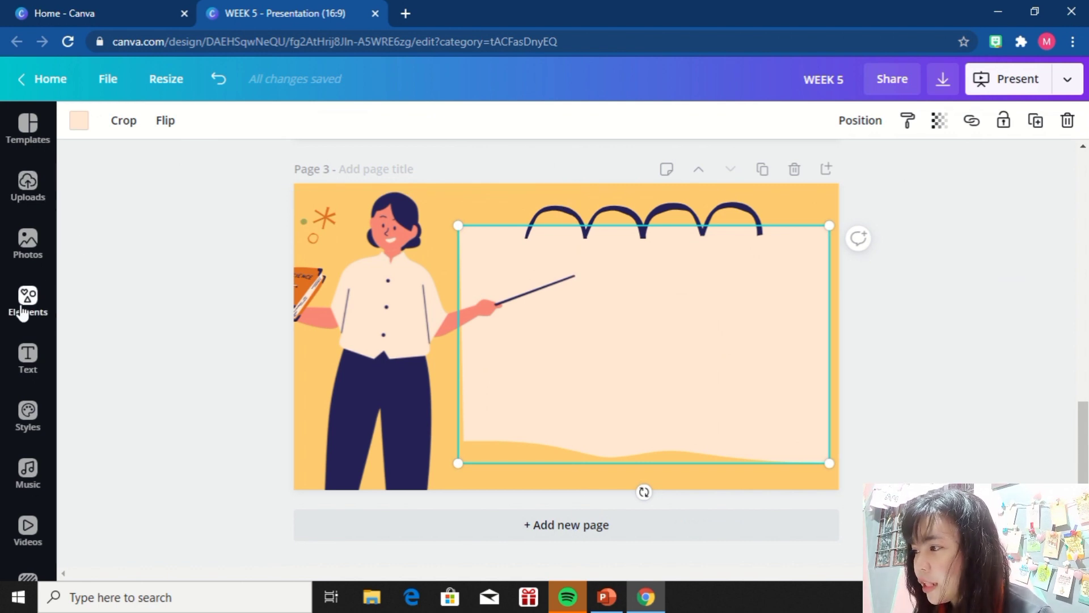
left_click(28, 359)
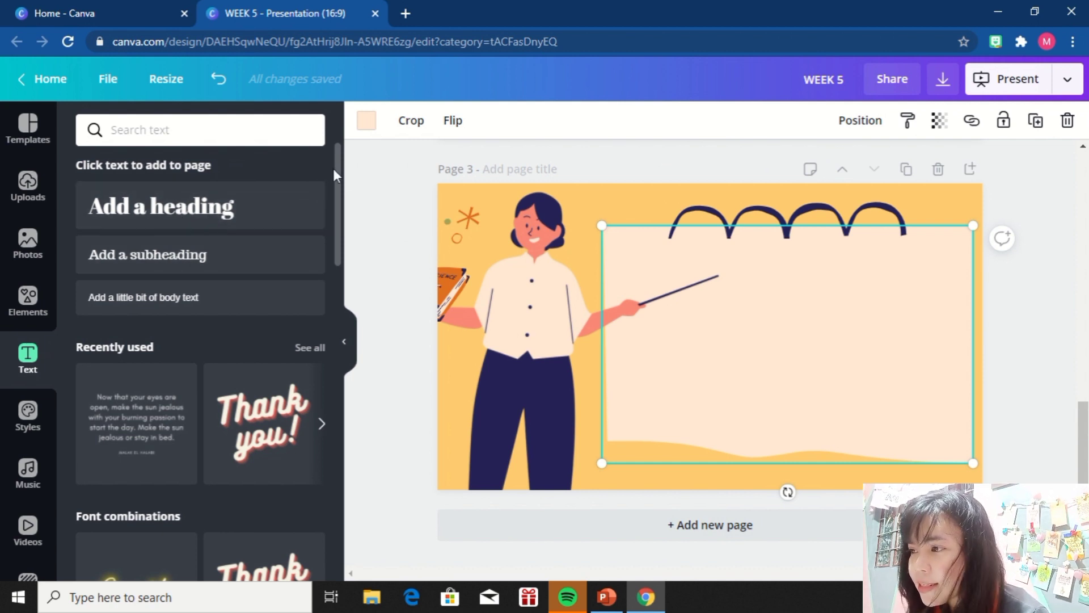
left_click_drag(339, 180, 322, 455)
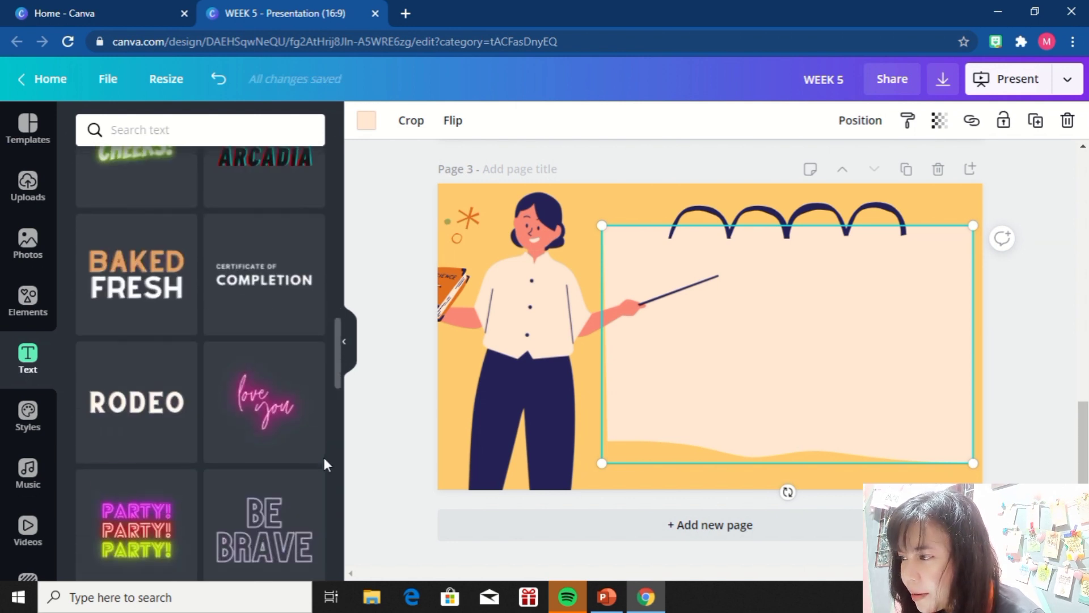
left_click(154, 406)
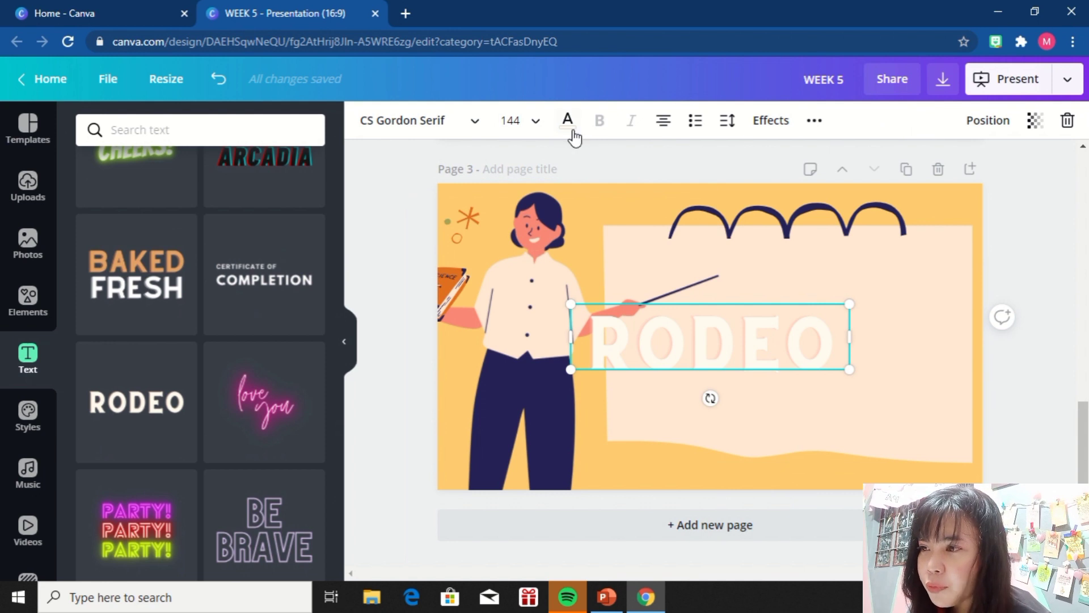
left_click(568, 122)
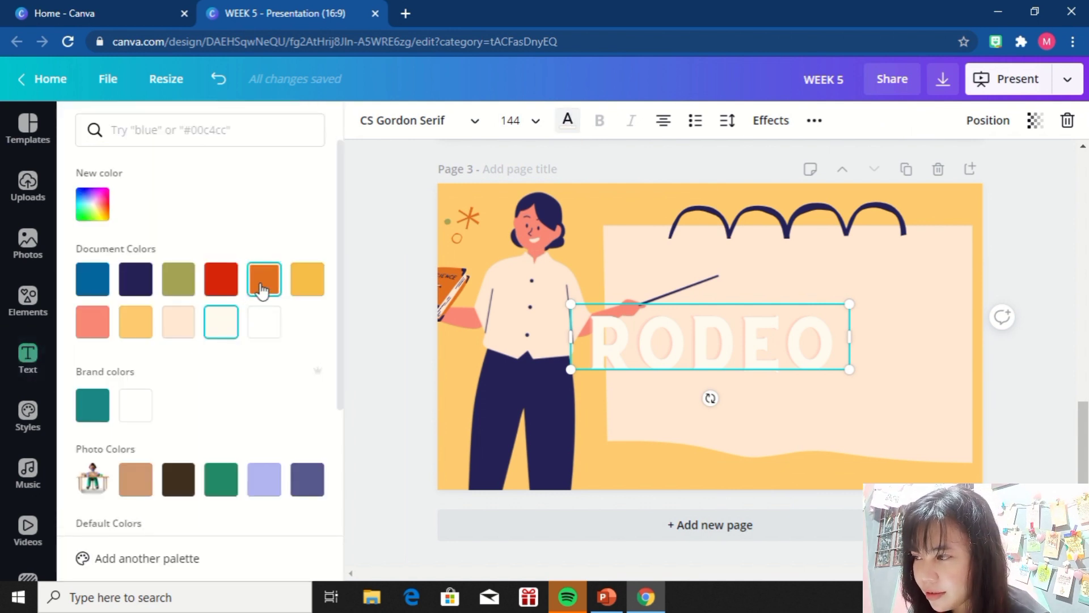
left_click(212, 279)
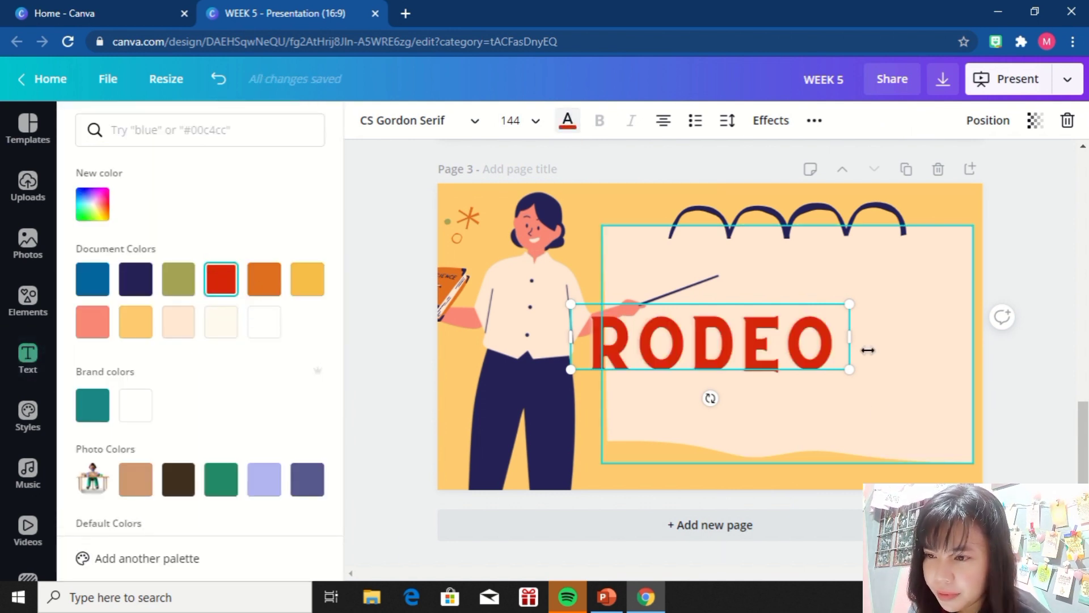
- Change the RODEO text to MATA and centre it on the upper part of the paper board, just below the rings
double_click(831, 338)
type("MATA")
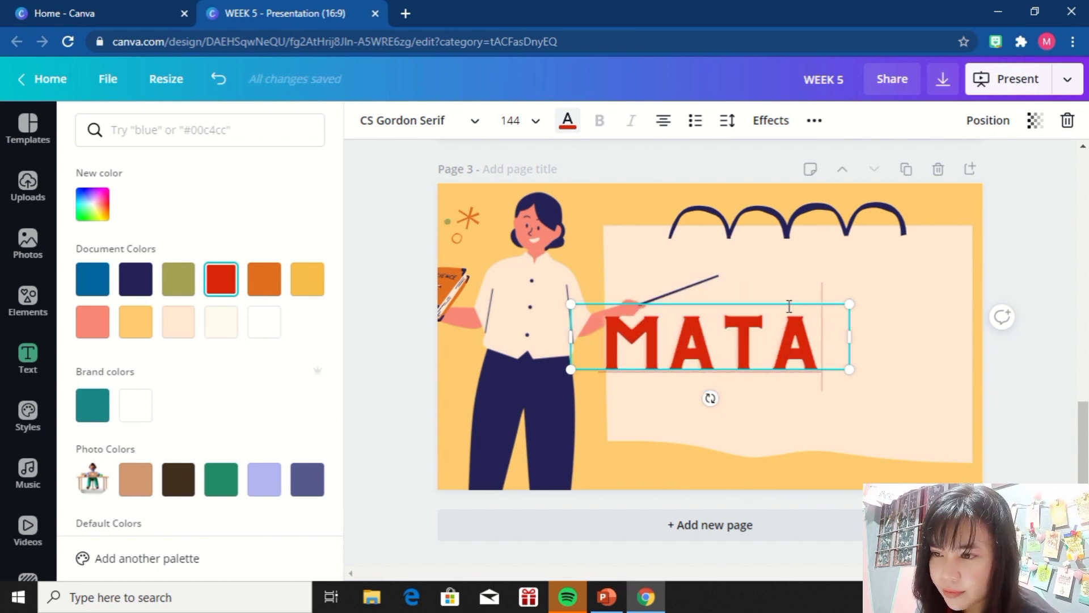
left_click_drag(771, 299, 850, 242)
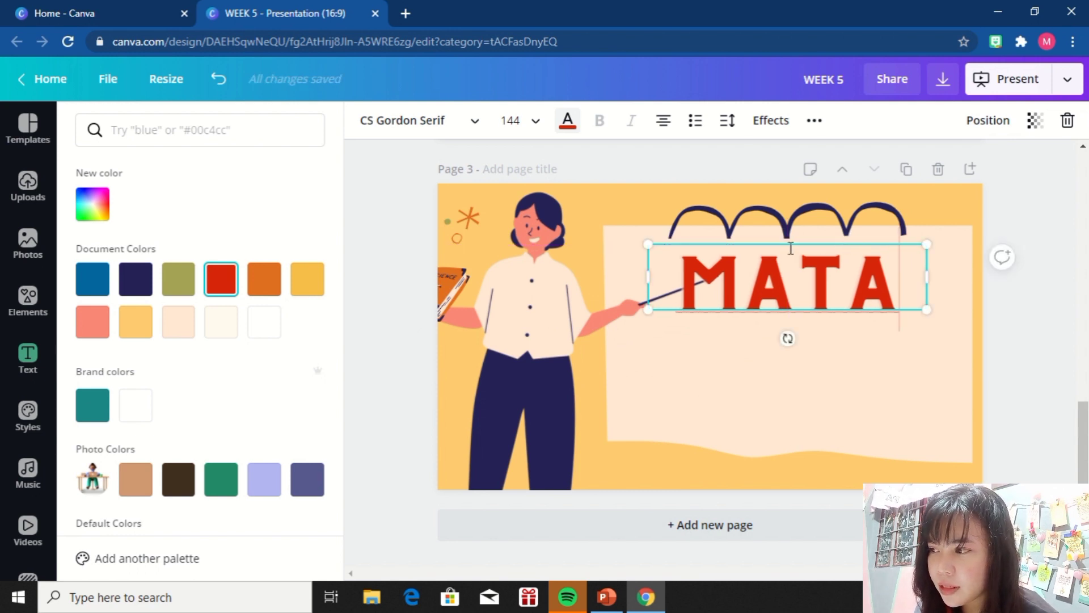
left_click(1031, 333)
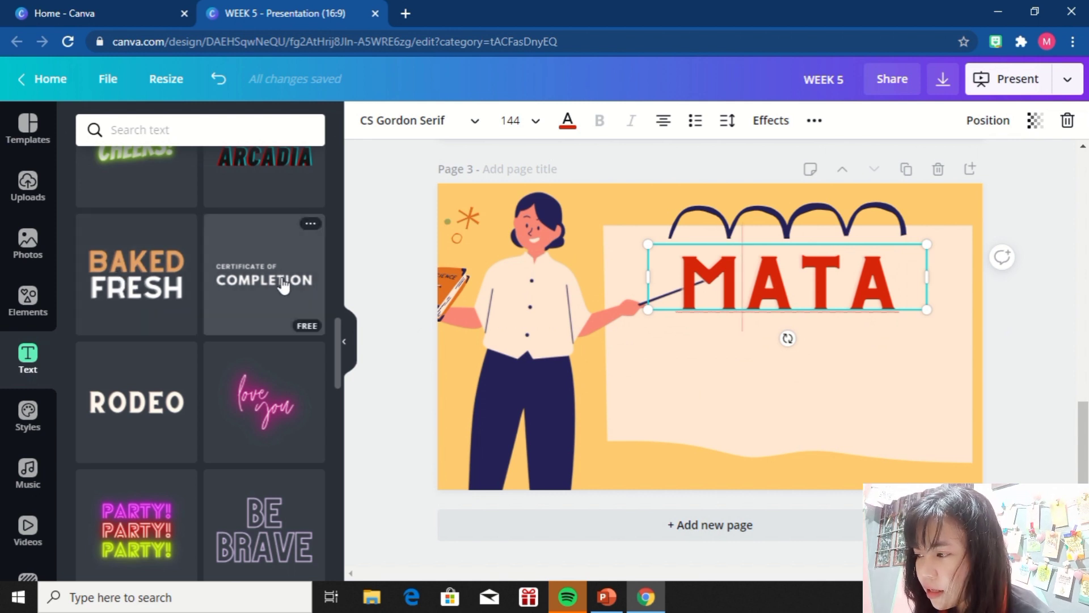
left_click(816, 348)
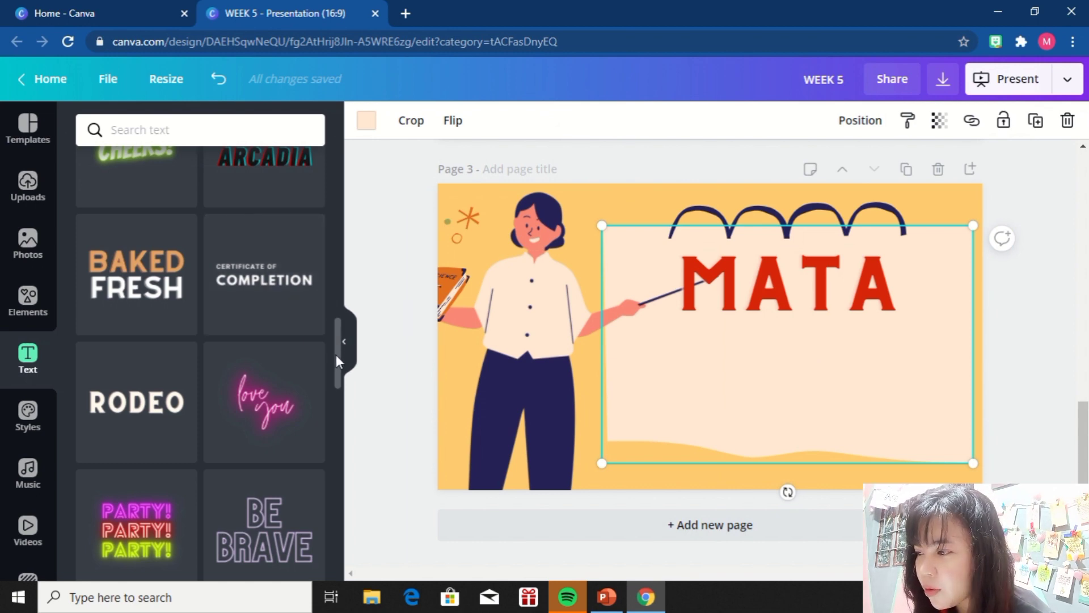
- Add a subheading text box to page 3 and set its font size to 104
left_click_drag(335, 355, 336, 160)
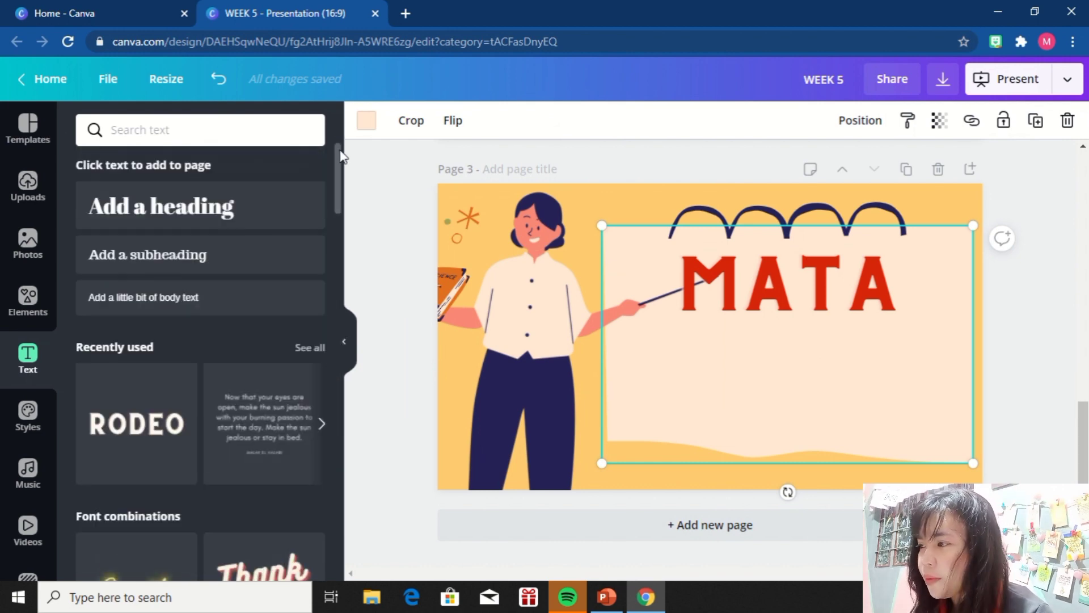
left_click(236, 253)
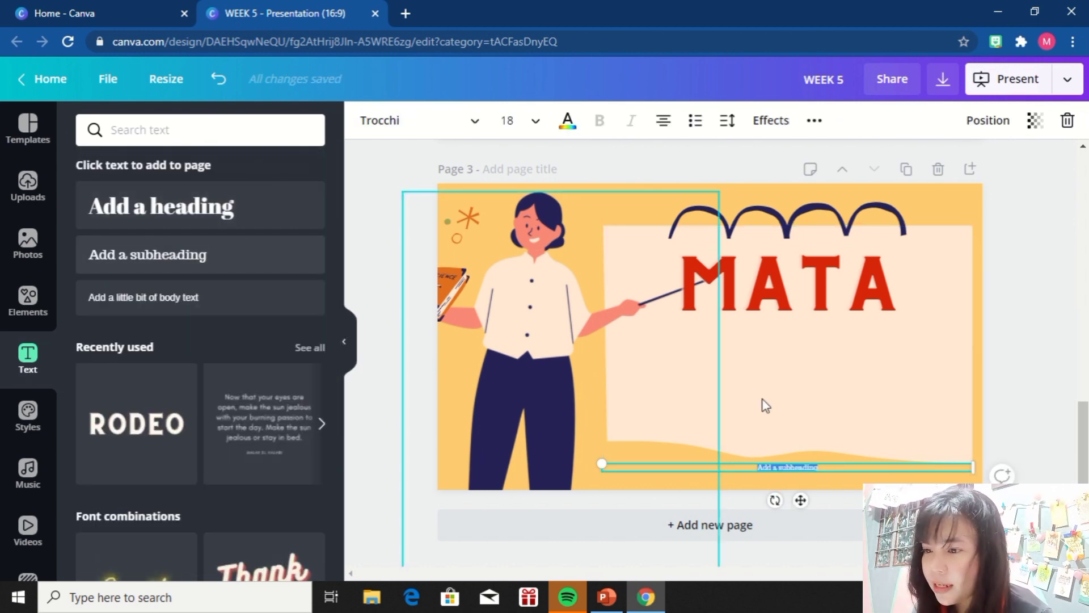
left_click(799, 469)
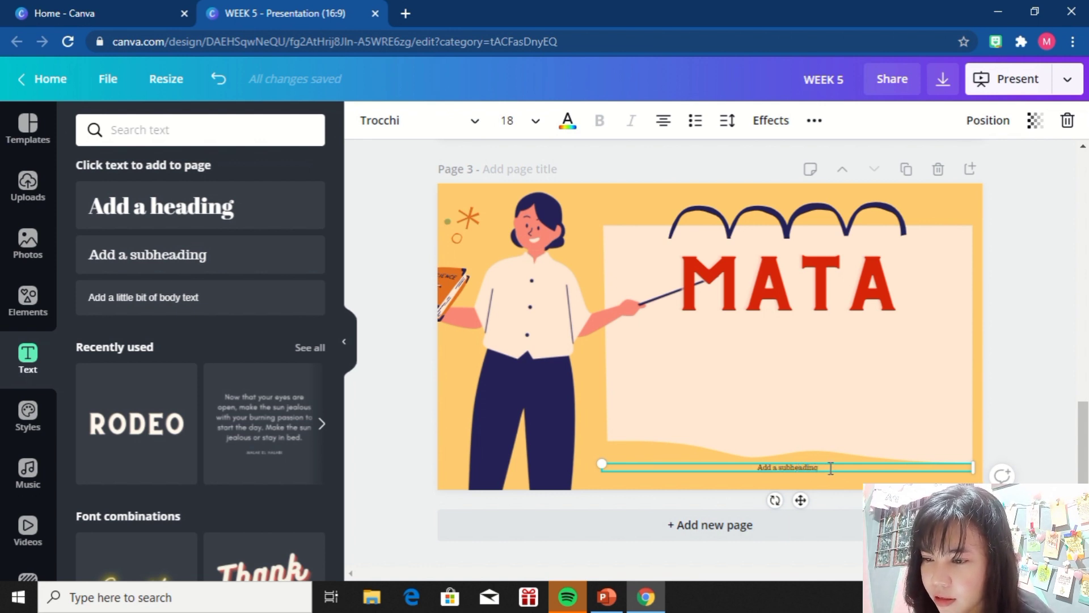
left_click_drag(831, 468, 726, 470)
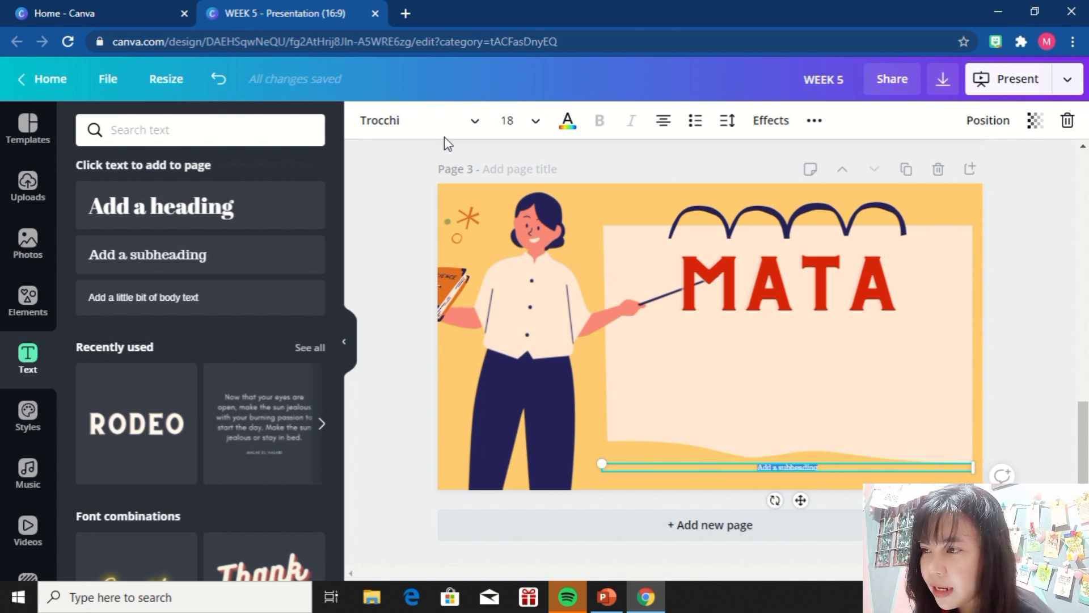
left_click(535, 120)
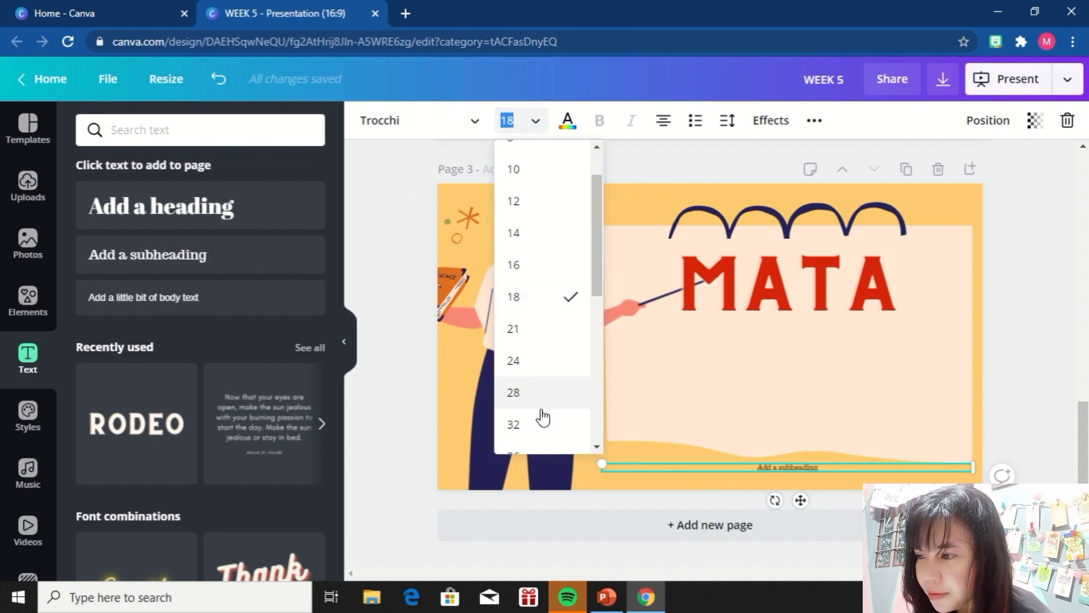
left_click_drag(601, 234, 615, 391)
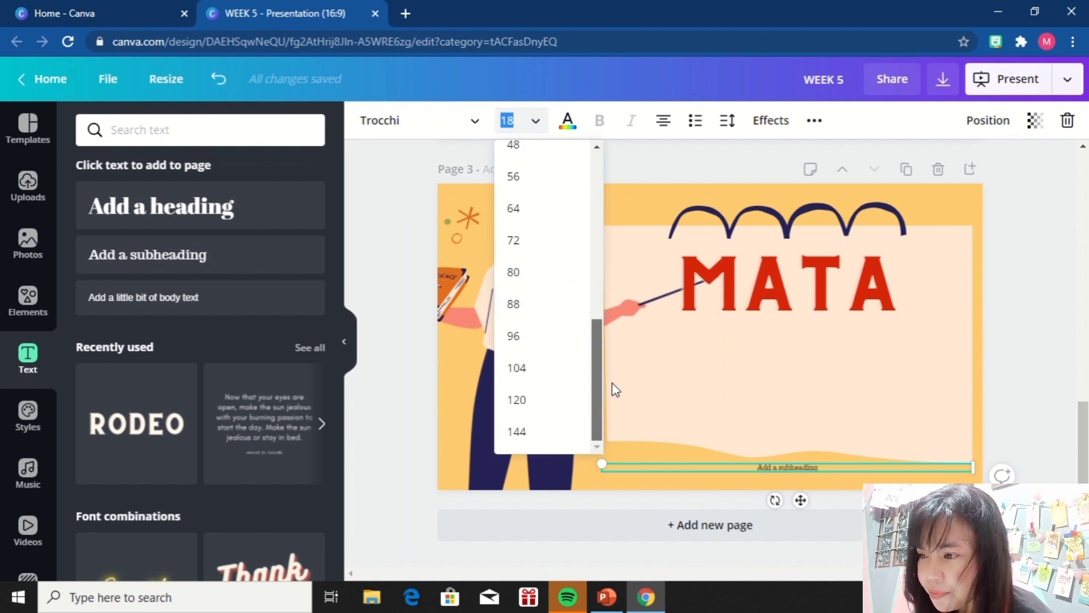
left_click(508, 366)
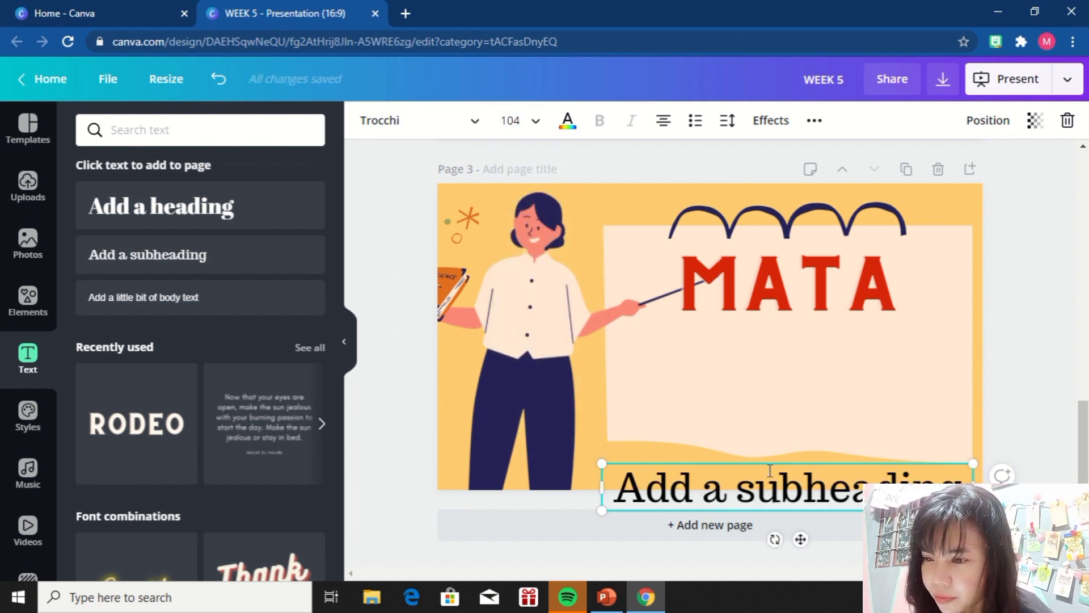
- Move the subheading up onto the paper board, directly beneath the MATA title
left_click_drag(782, 486, 646, 488)
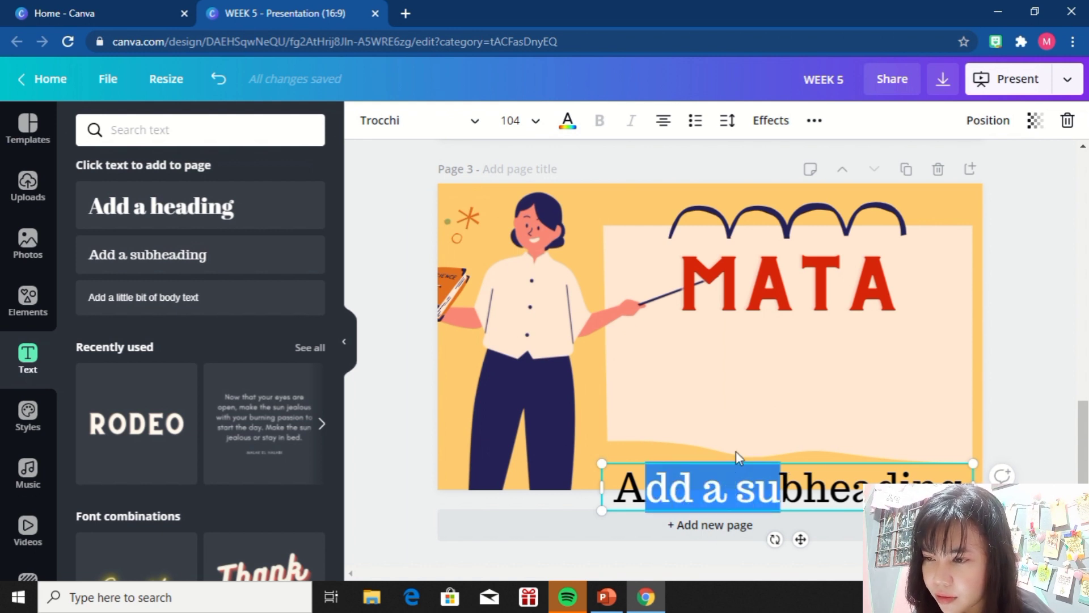
left_click_drag(738, 458, 740, 324)
left_click(710, 358)
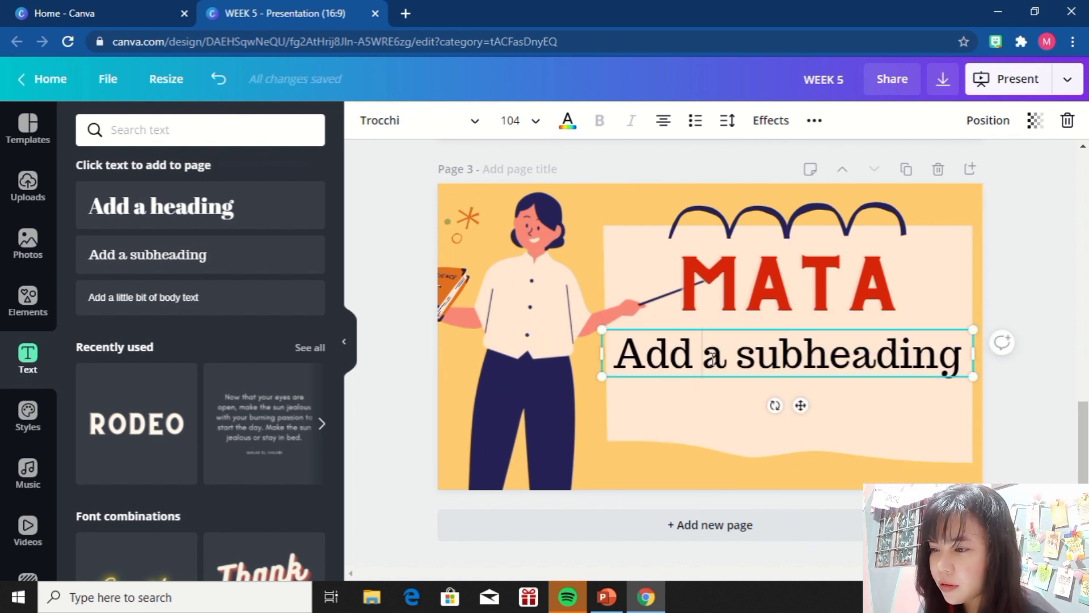
- Replace the placeholder subheading text with "Ito ay ginagamit upang makakita"
triple_click(713, 358)
type("ITO AY GINA")
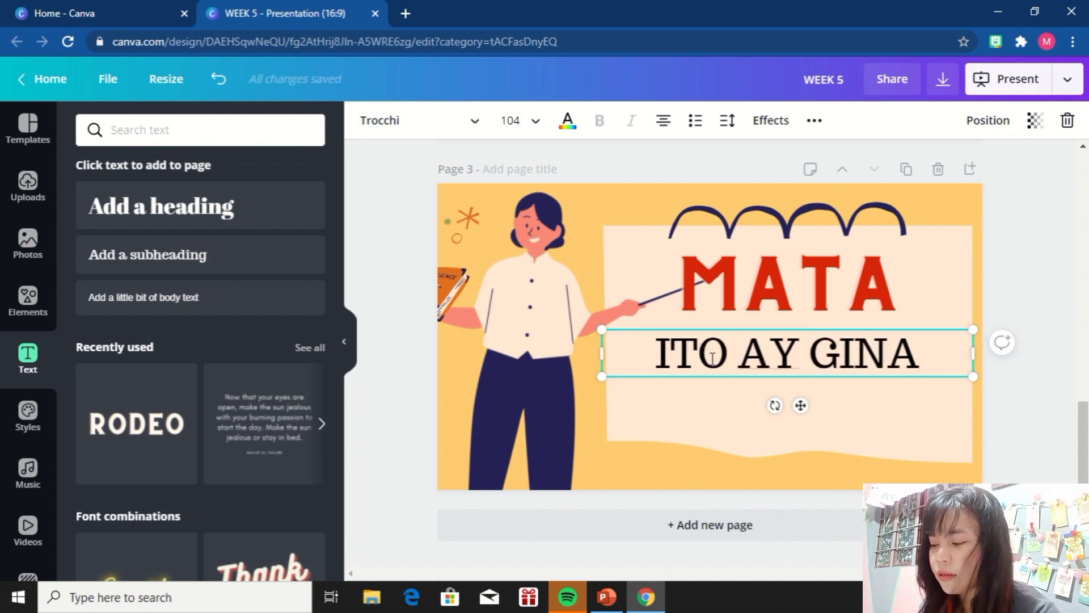
triple_click(712, 358)
key("BackSpace")
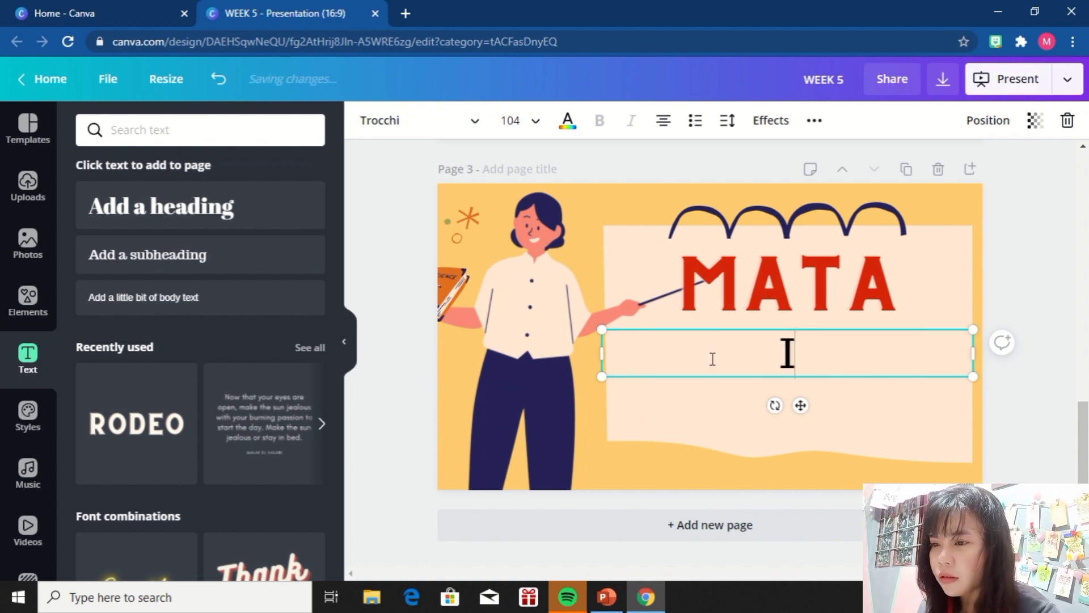
type("Ito ay ginam")
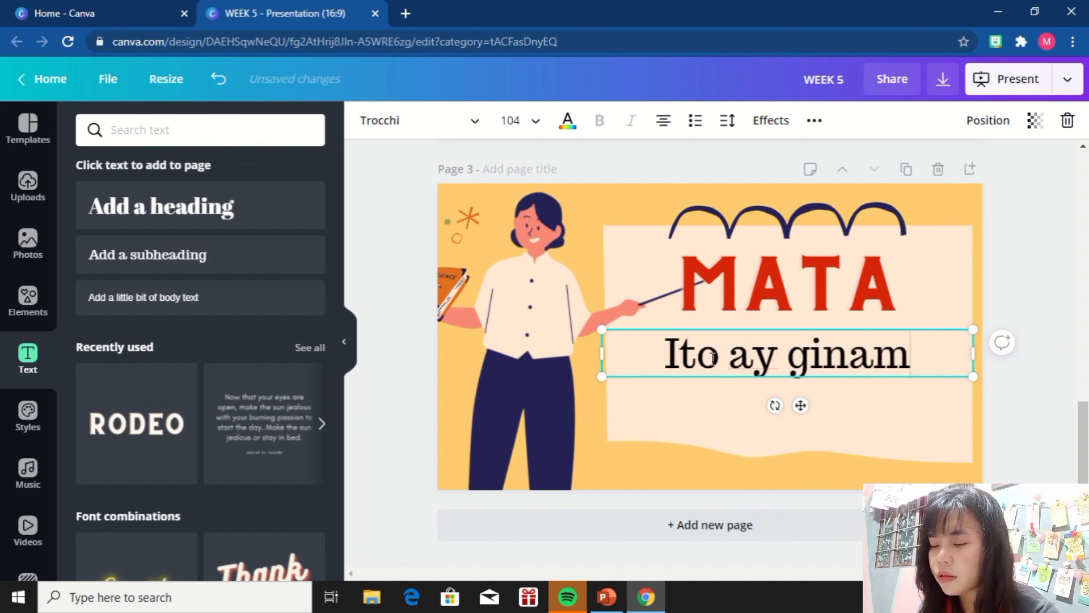
key("BackSpace")
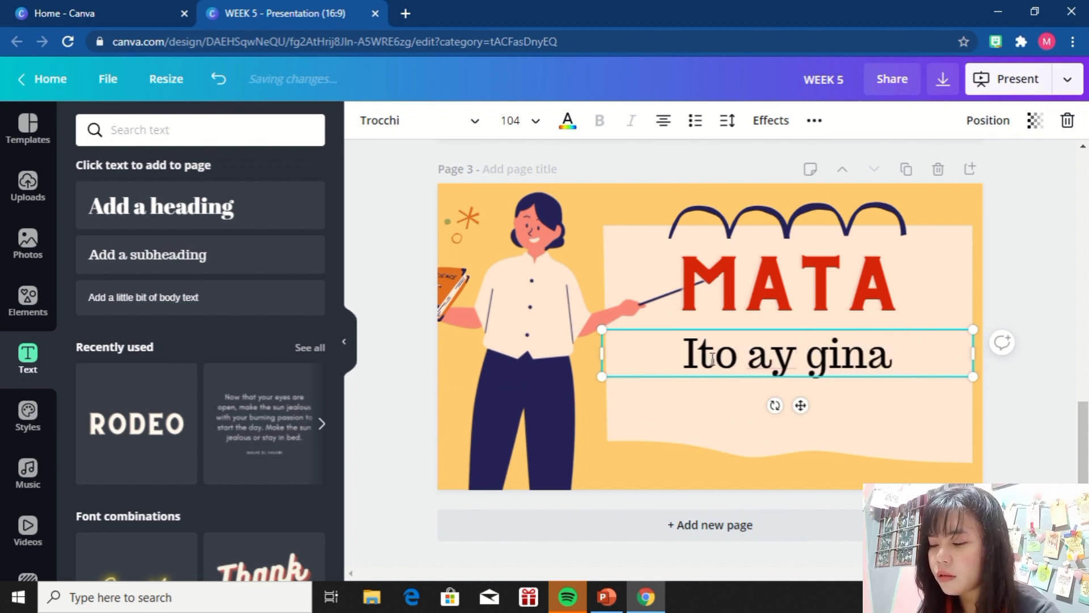
type("gamit")
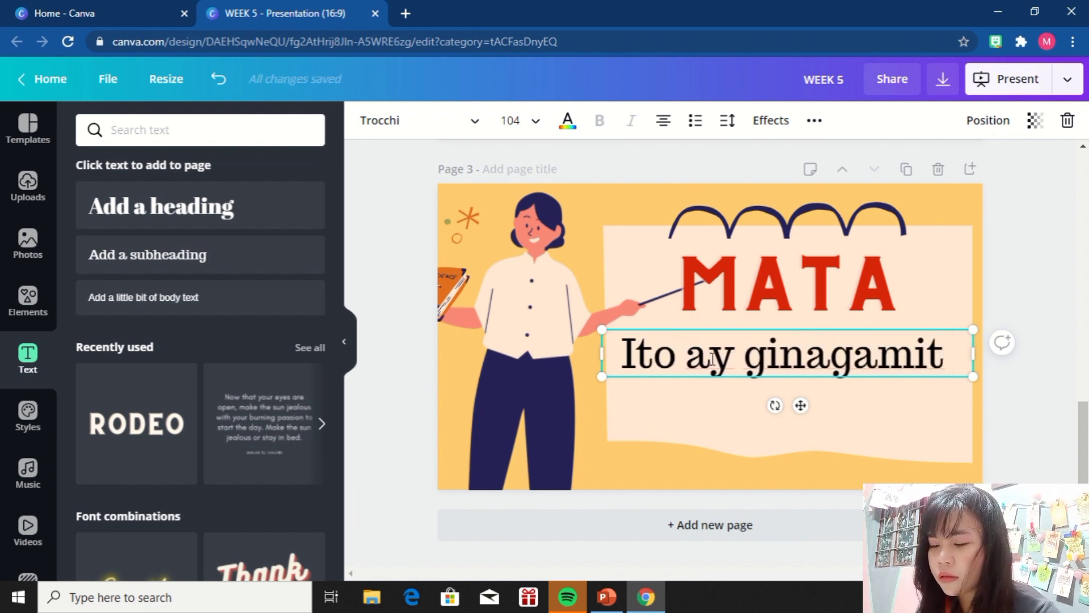
type(" upang m")
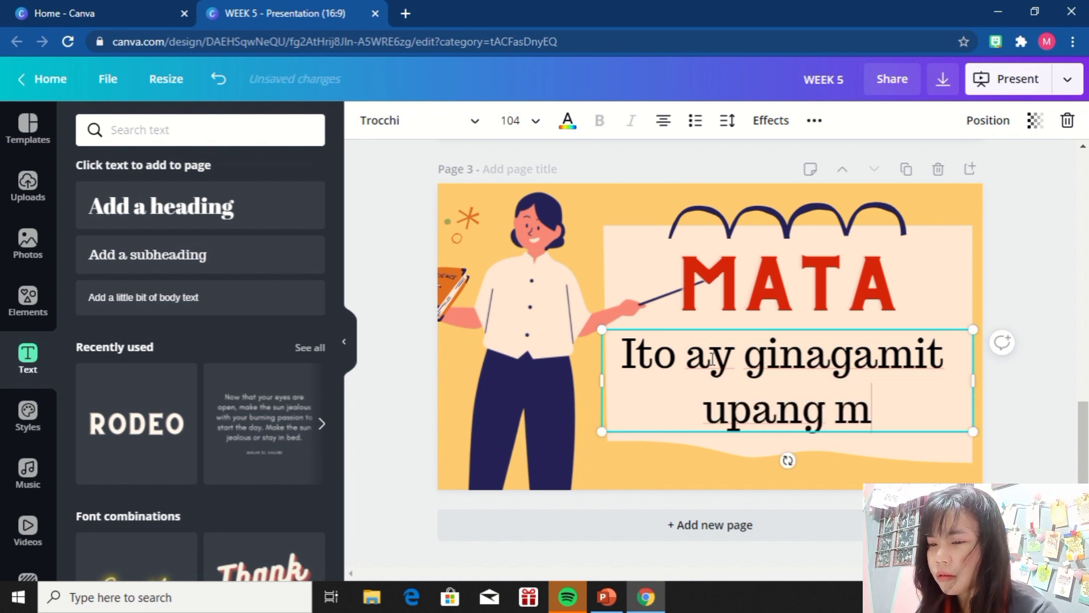
type("akakita")
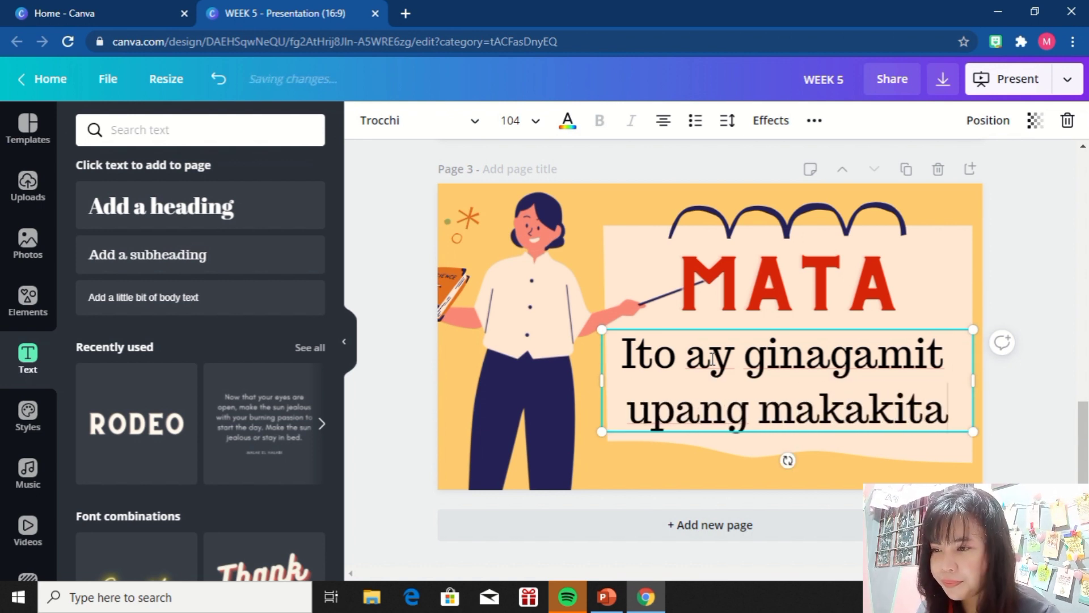
left_click(375, 342)
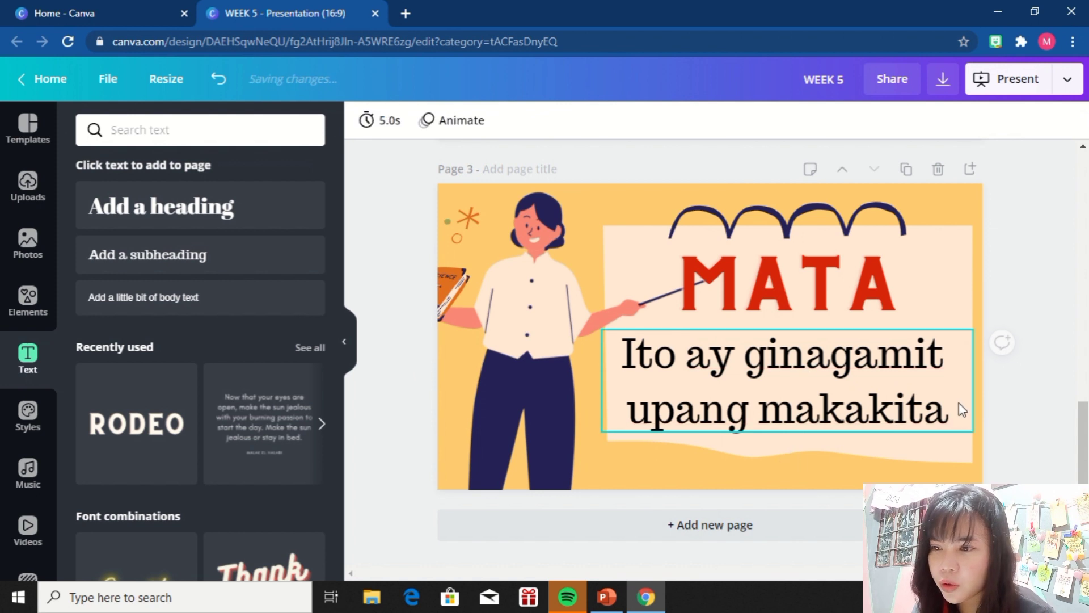
- Change the font of the whole sentence "Ito ay ginagamit upang makakita" on page 3 to Code Pro
left_click(888, 369)
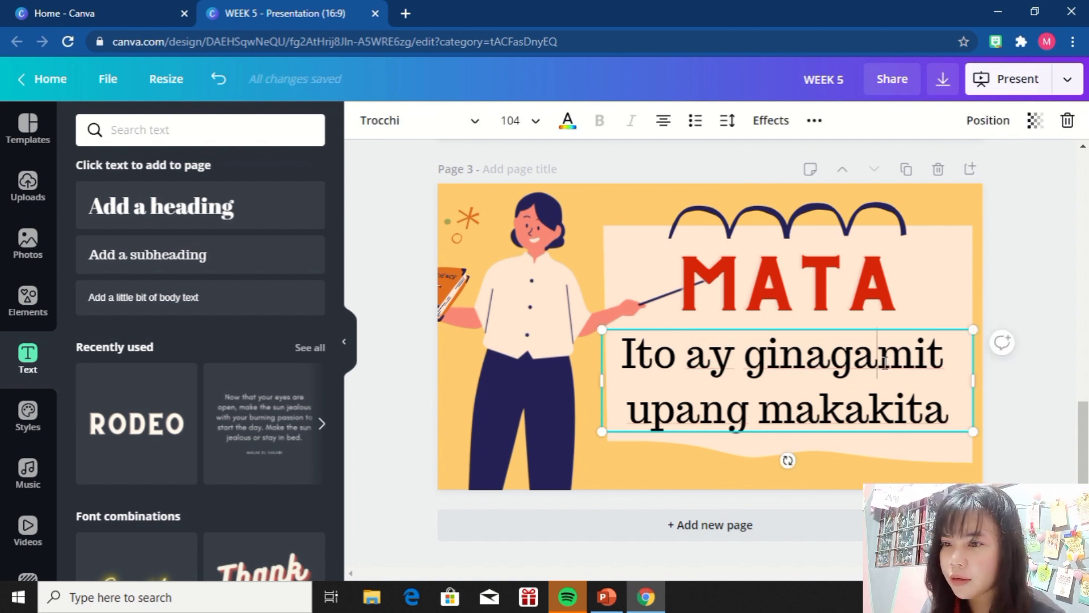
left_click(887, 367)
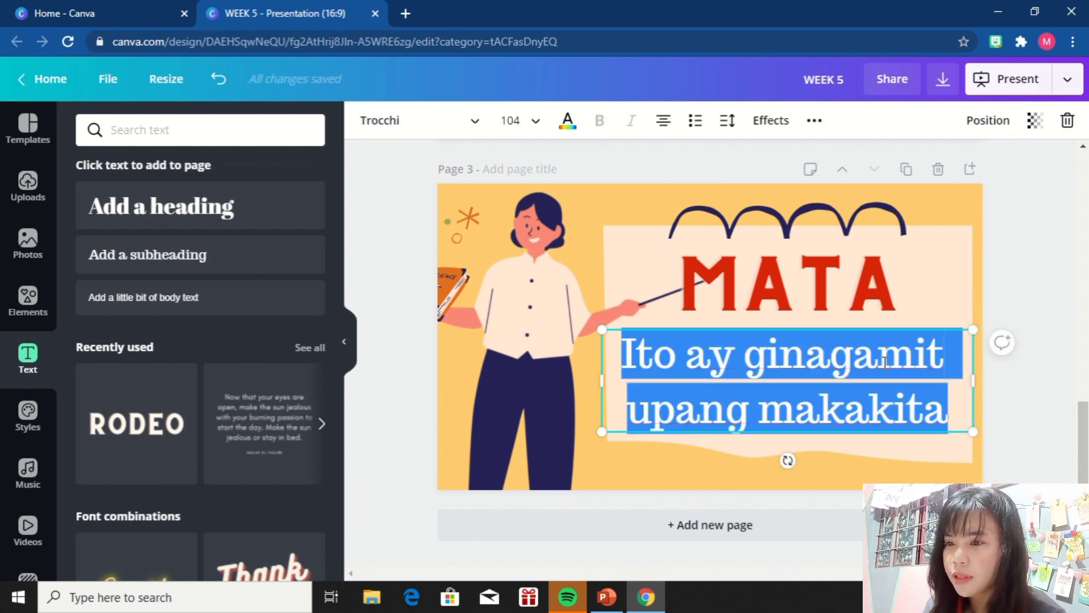
left_click(470, 131)
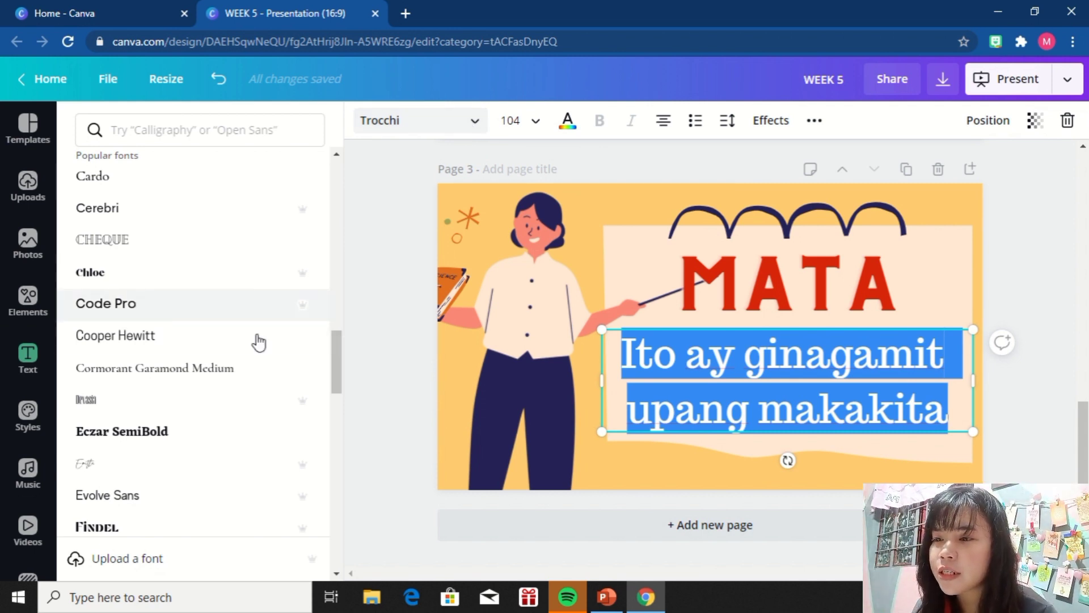
left_click(137, 300)
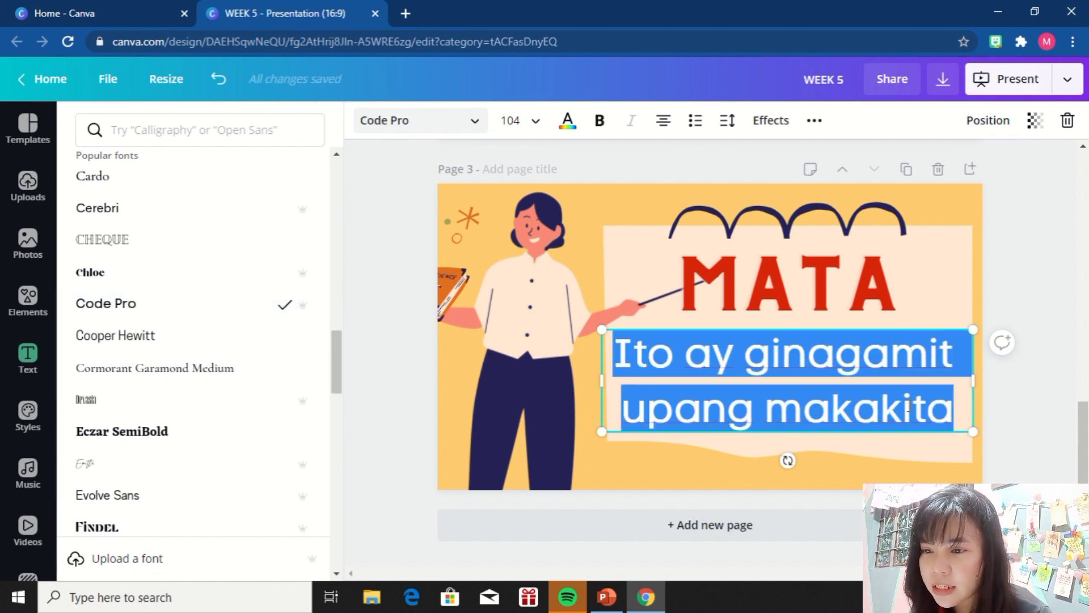
left_click(866, 366)
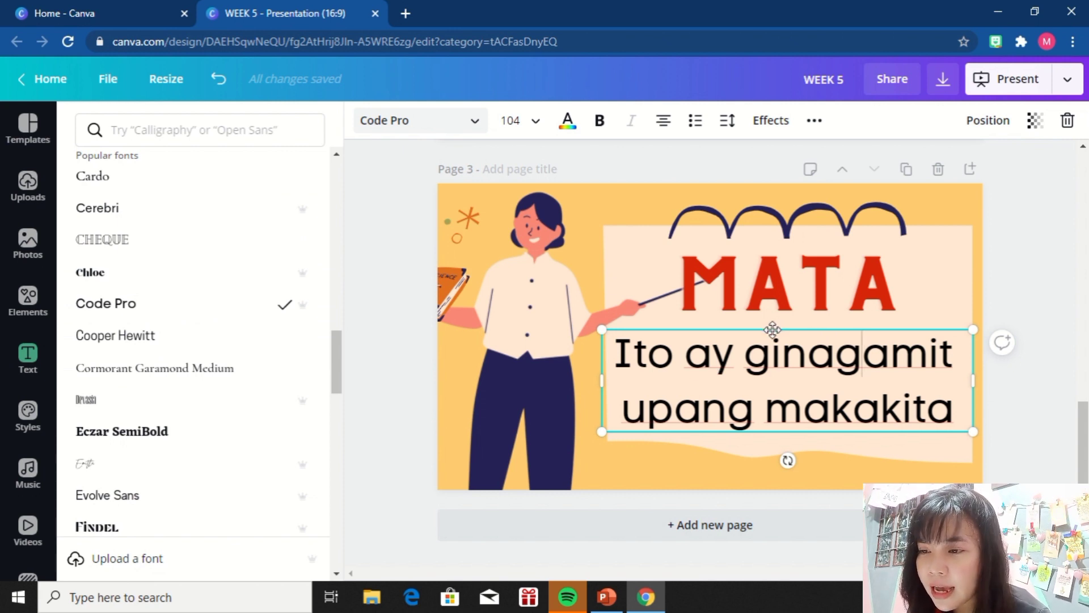
- Shift the MATA title up to just below the rings and move the sentence up directly beneath it
left_click_drag(775, 326, 775, 311)
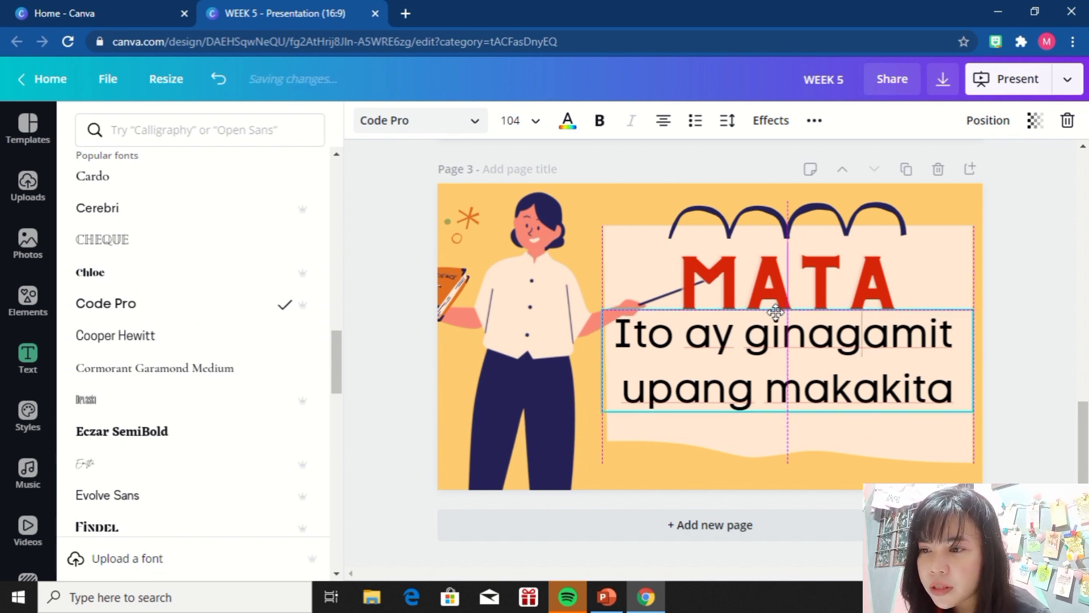
left_click(772, 271)
left_click_drag(772, 271, 772, 259)
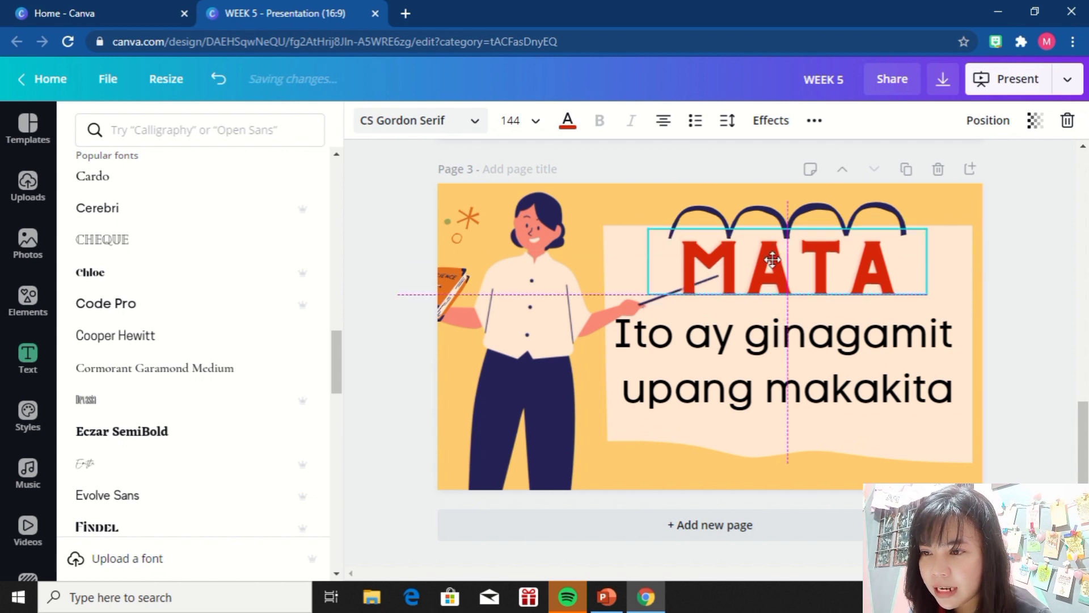
left_click(784, 321)
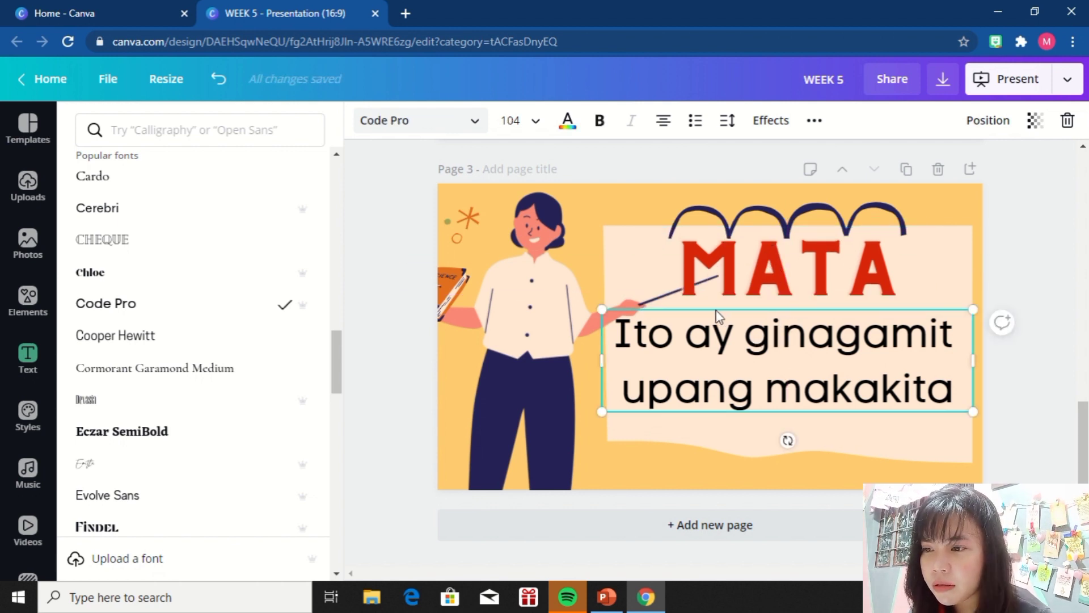
left_click_drag(719, 307, 721, 298)
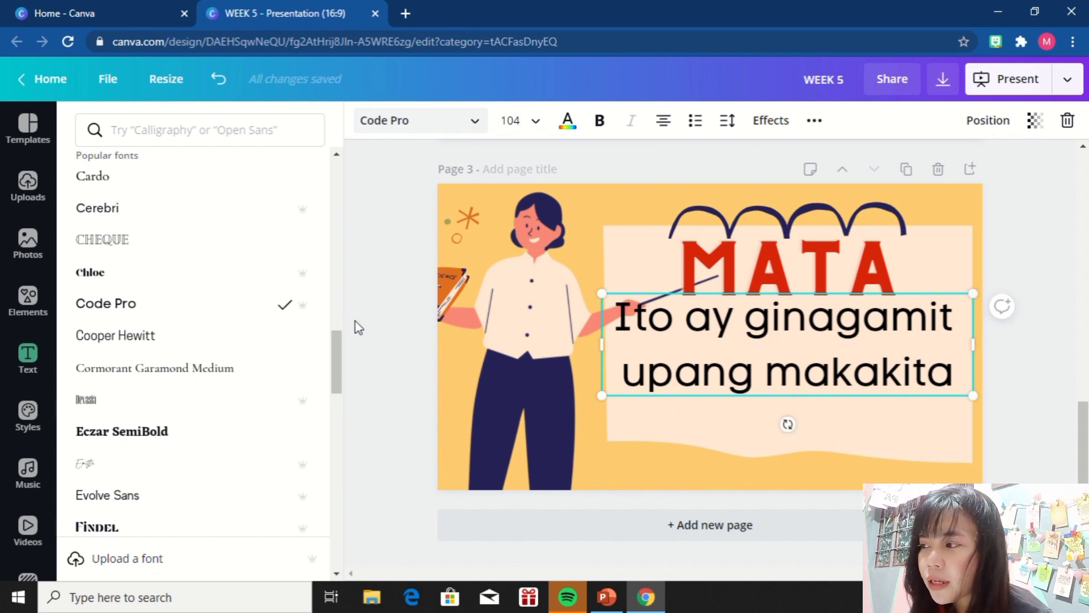
- Try the Cerebri font on the sentence and switch it back to Code Pro
left_click(94, 207)
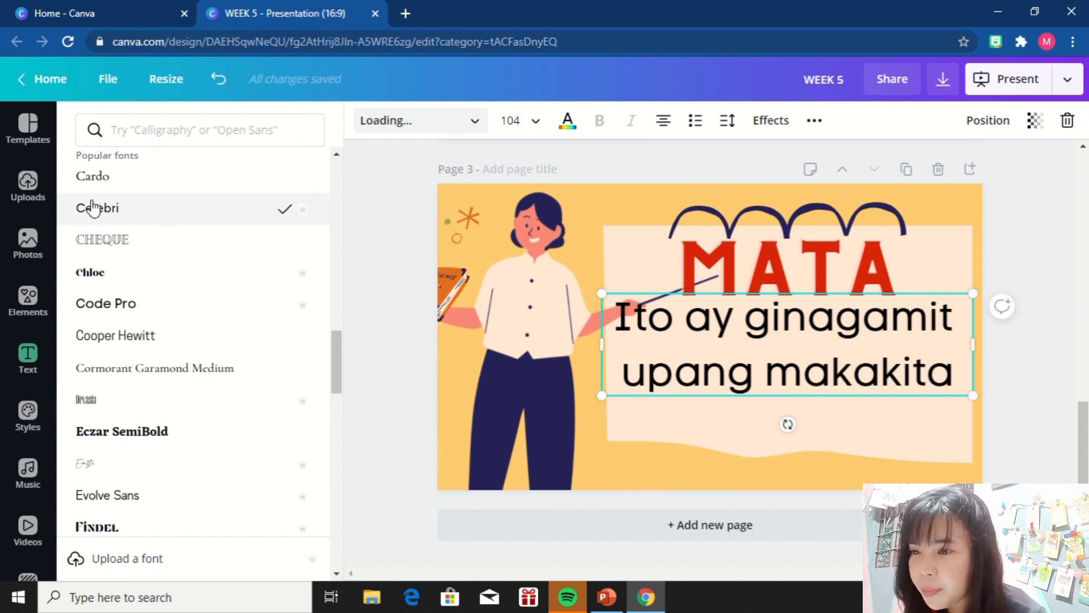
left_click(707, 366)
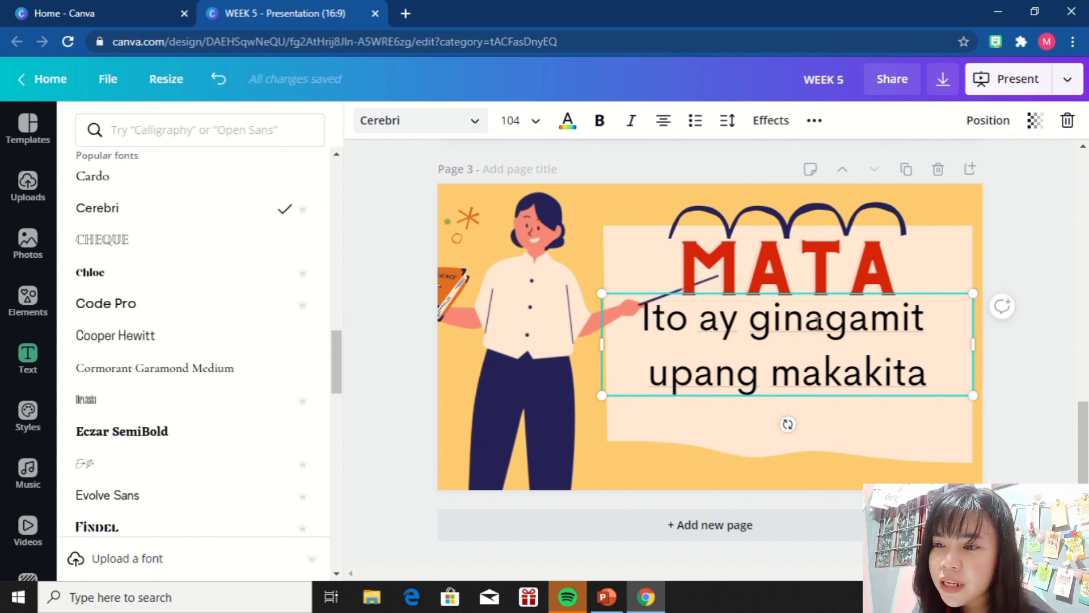
left_click_drag(824, 324, 813, 322)
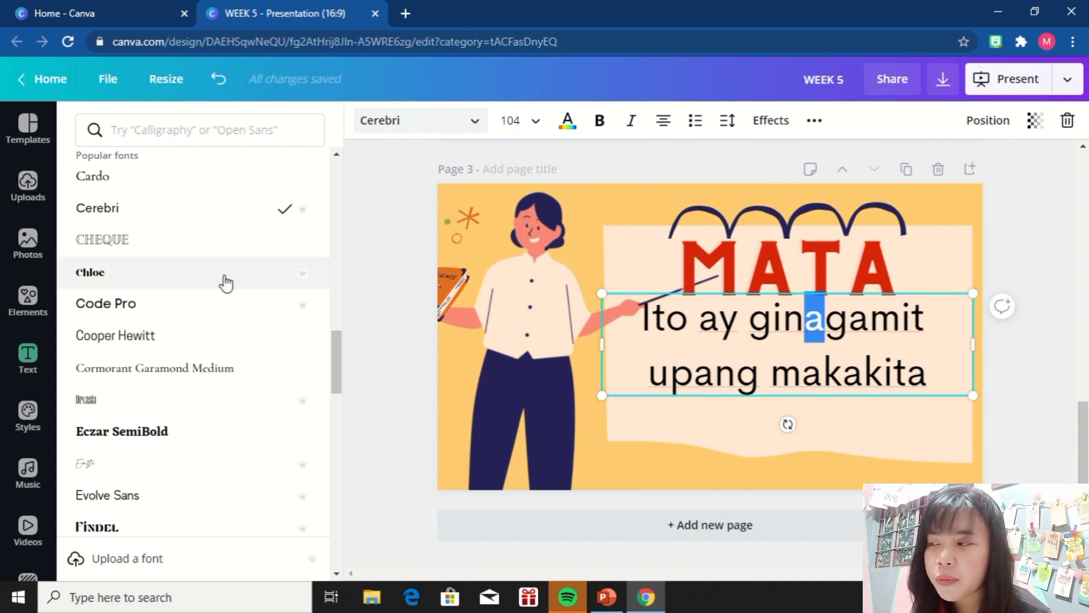
left_click(126, 310)
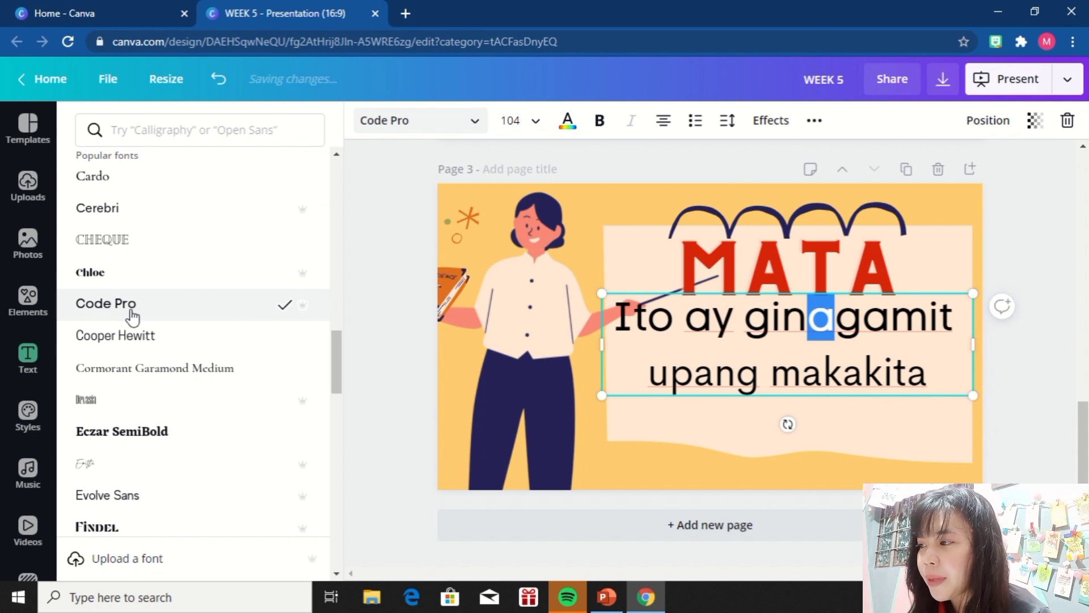
left_click(1046, 322)
left_click(1008, 379)
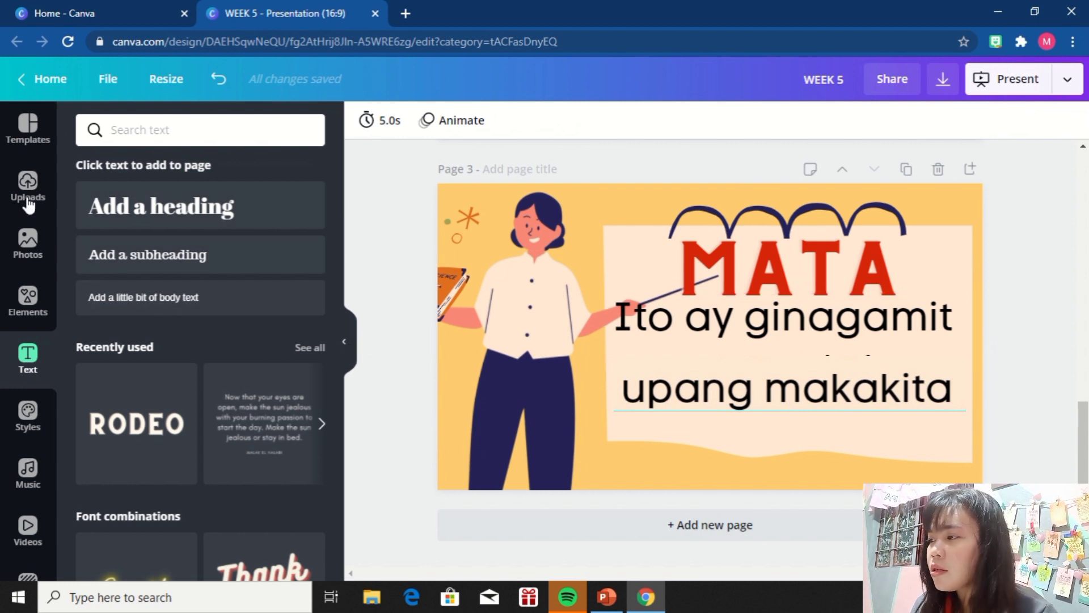
- Search the graphic elements for "eyes" and refine the search to "eyes animated"
left_click(28, 307)
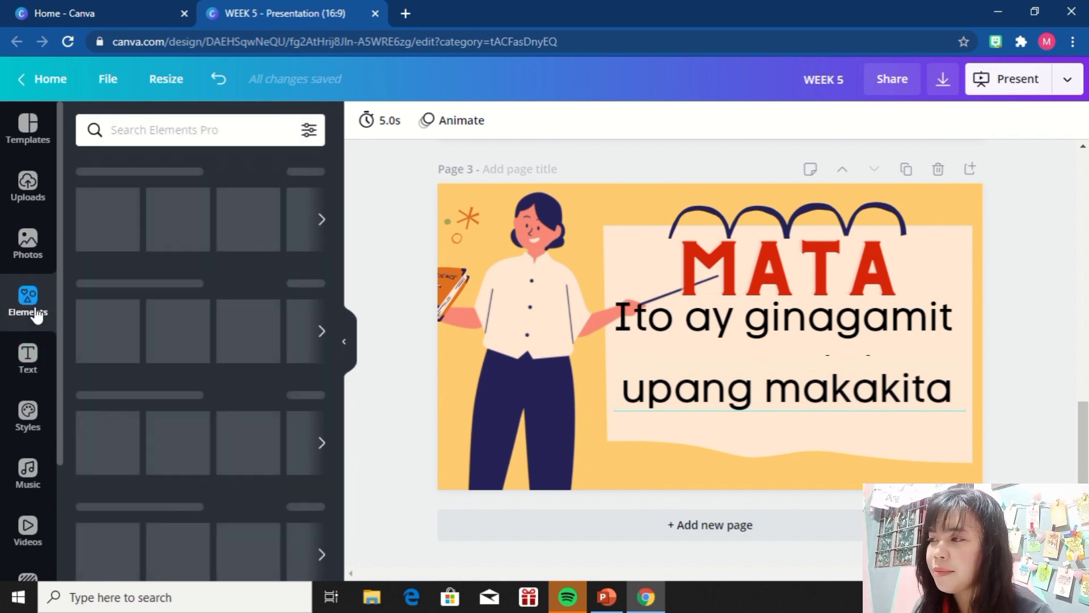
left_click(163, 130)
type("eyes")
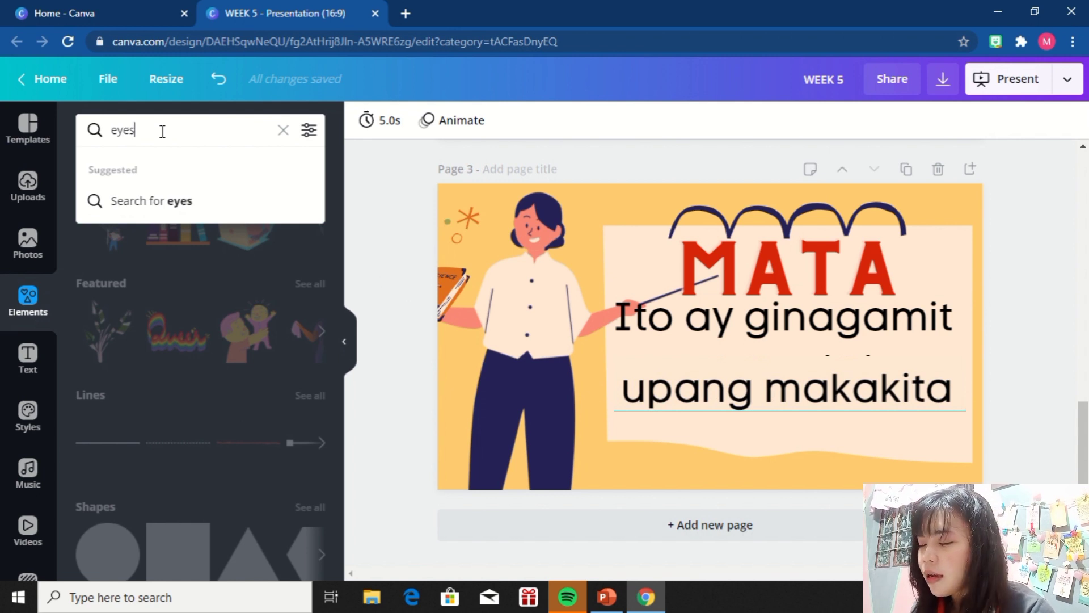
key("Return")
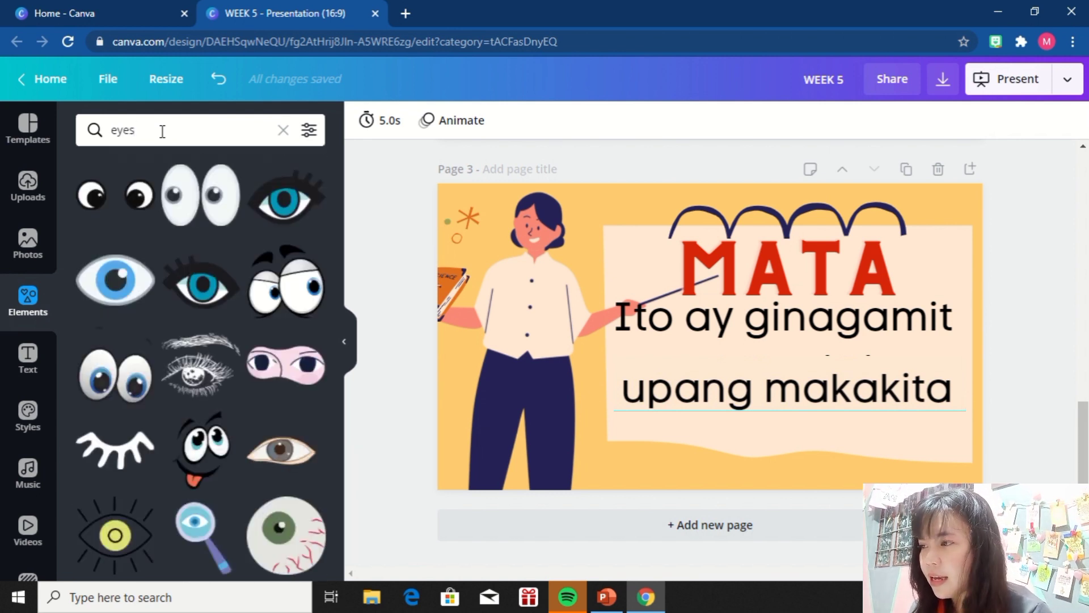
left_click(187, 124)
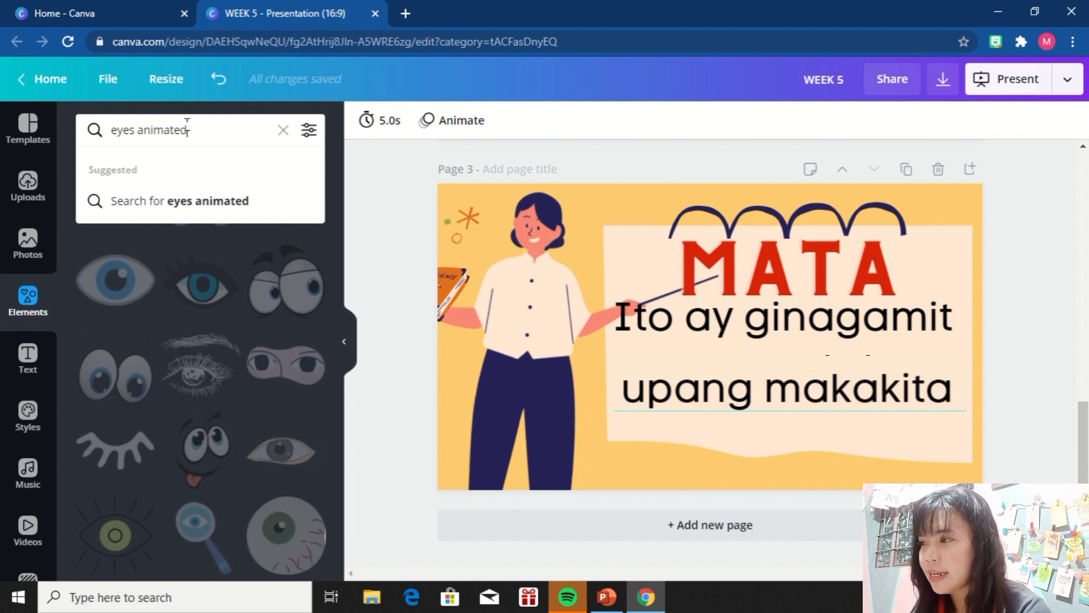
type("animated")
key("Return")
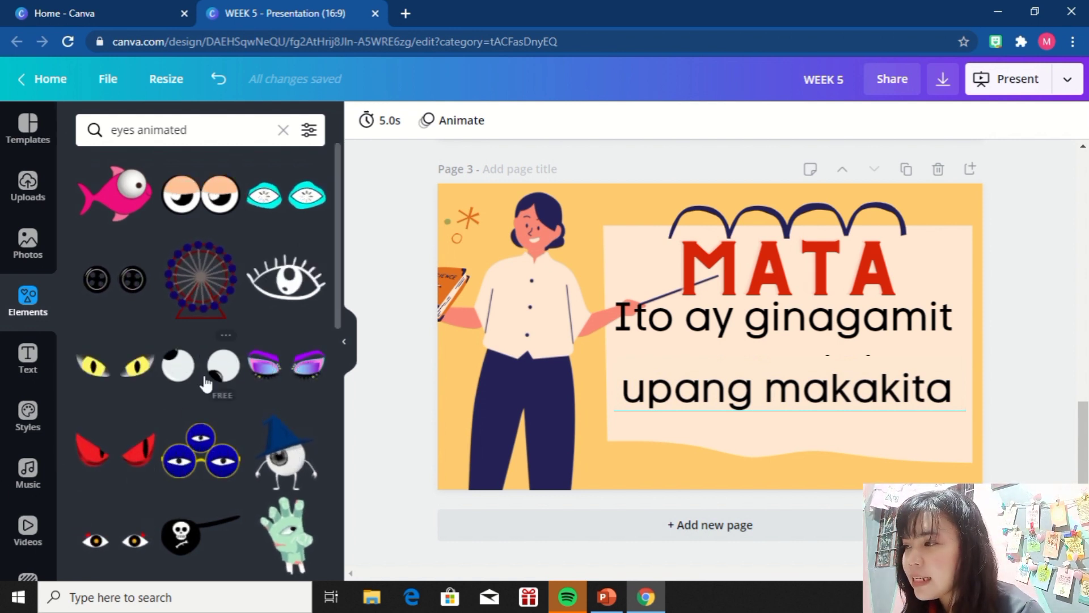
- Add the animated pair of round cartoon eyes with peach eyelids to page 3 and shrink it to a small graphic near the paper board's upper corner
left_click(189, 207)
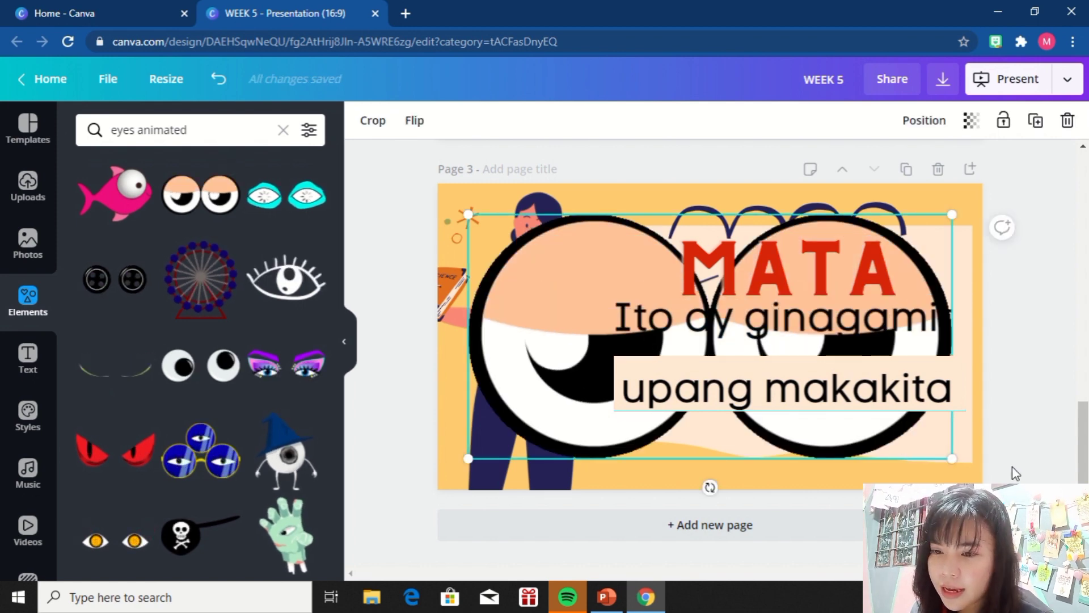
left_click_drag(953, 458, 636, 276)
left_click_drag(553, 241, 587, 224)
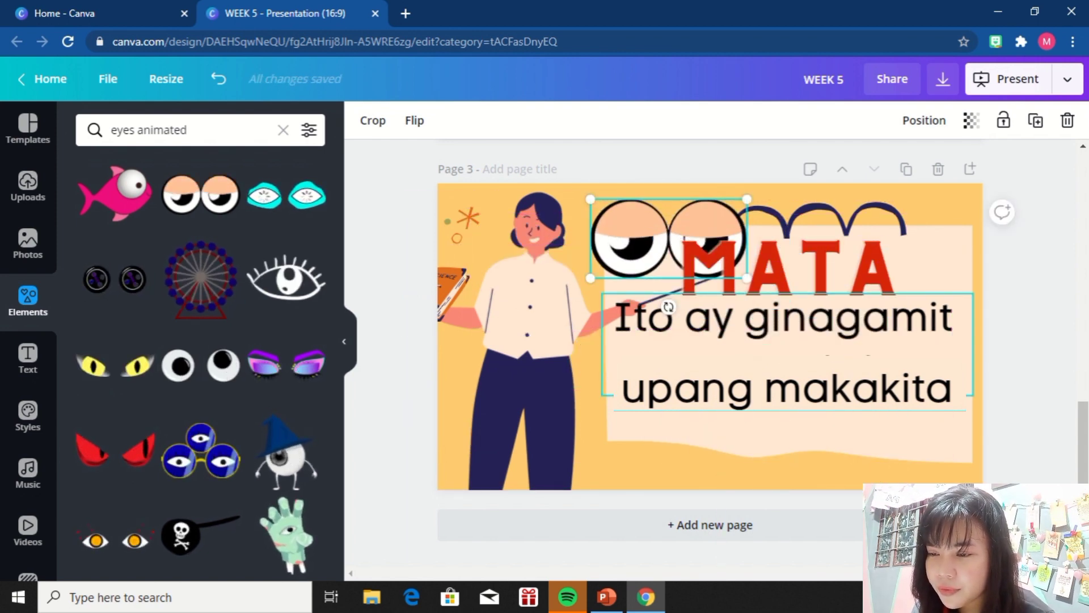
- Move the sentence down to the lower edge of page 3 and place the eyes between it and the MATA title
left_click(760, 397)
left_click_drag(760, 440, 769, 519)
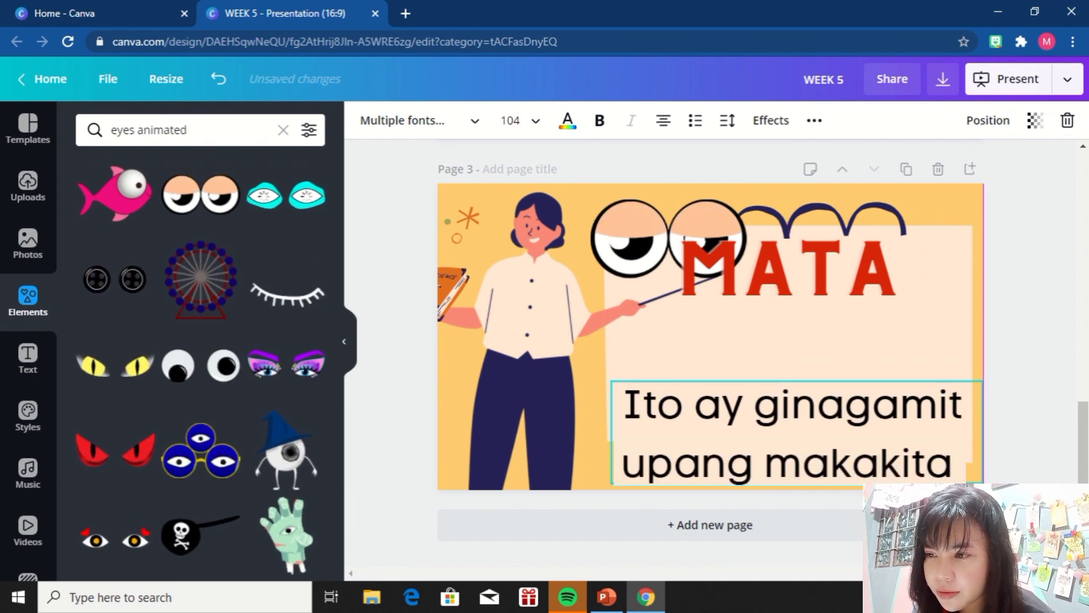
left_click_drag(640, 257, 762, 352)
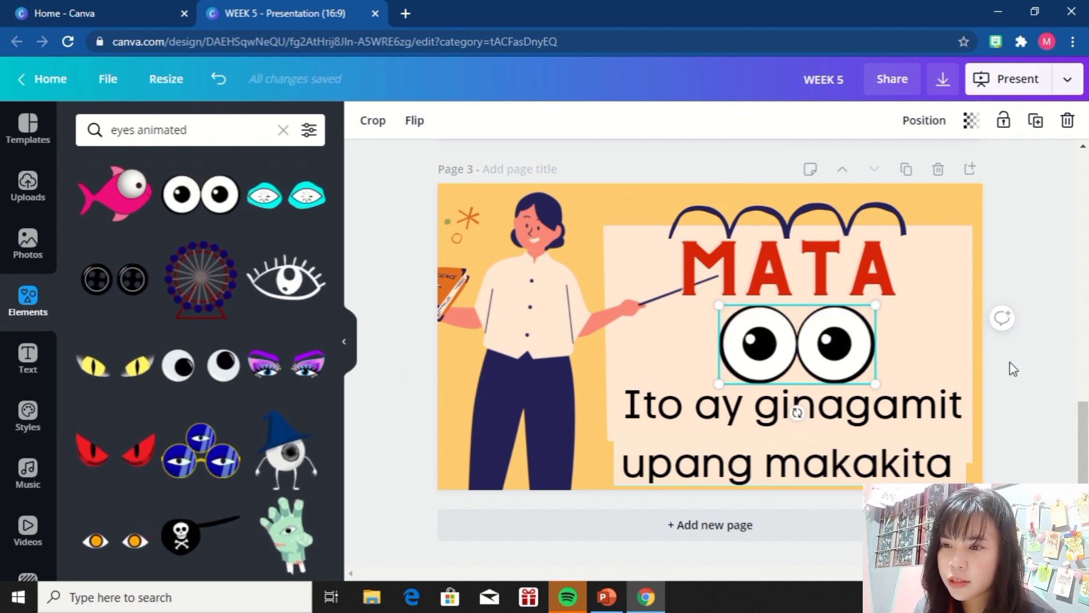
left_click(1000, 364)
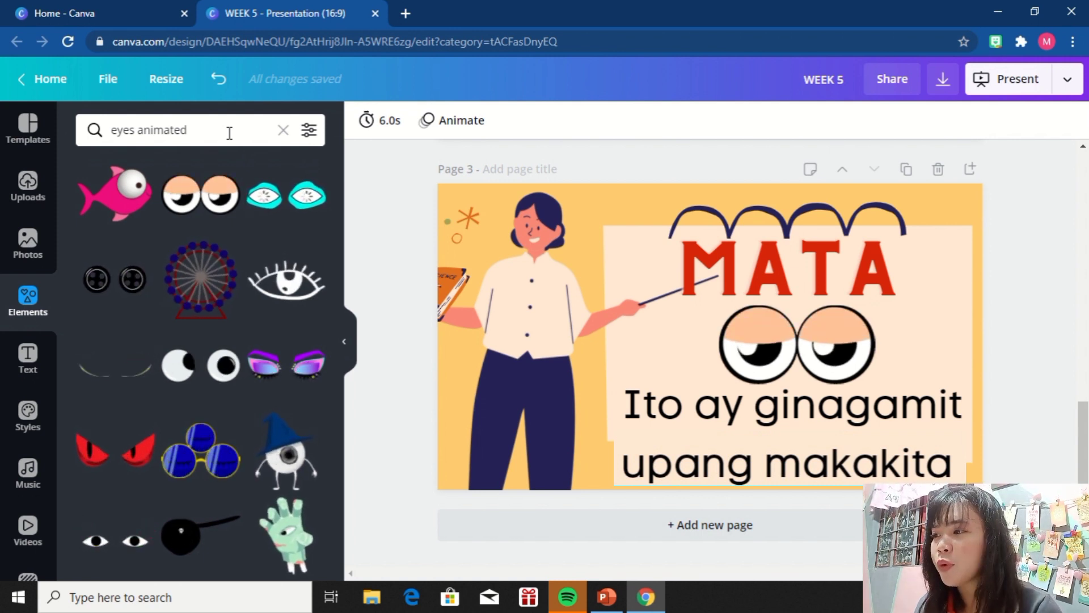
mouse_move(305, 318)
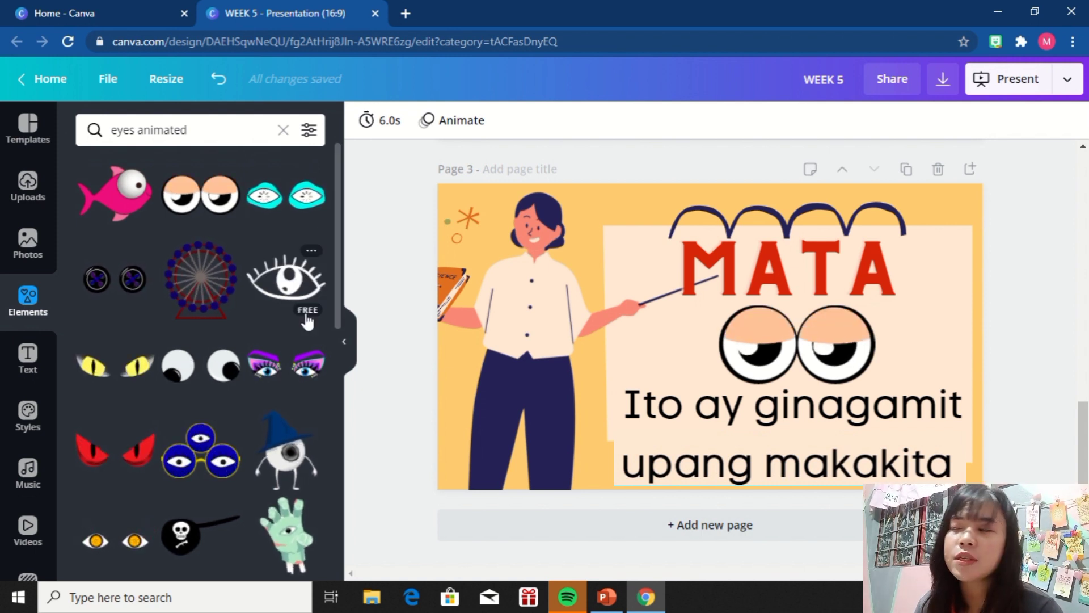
mouse_move(319, 229)
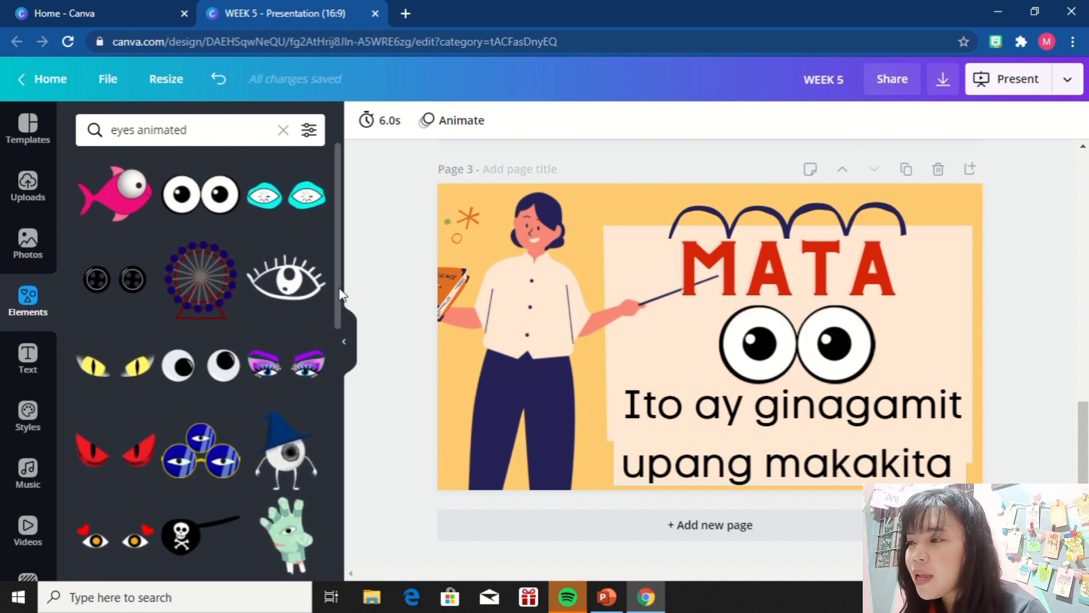
- Add page 4 and apply the "Maximizing Performance Reviews" page from the Blue and Purple Simple Teamwork Keynote Presentation template
left_click(706, 528)
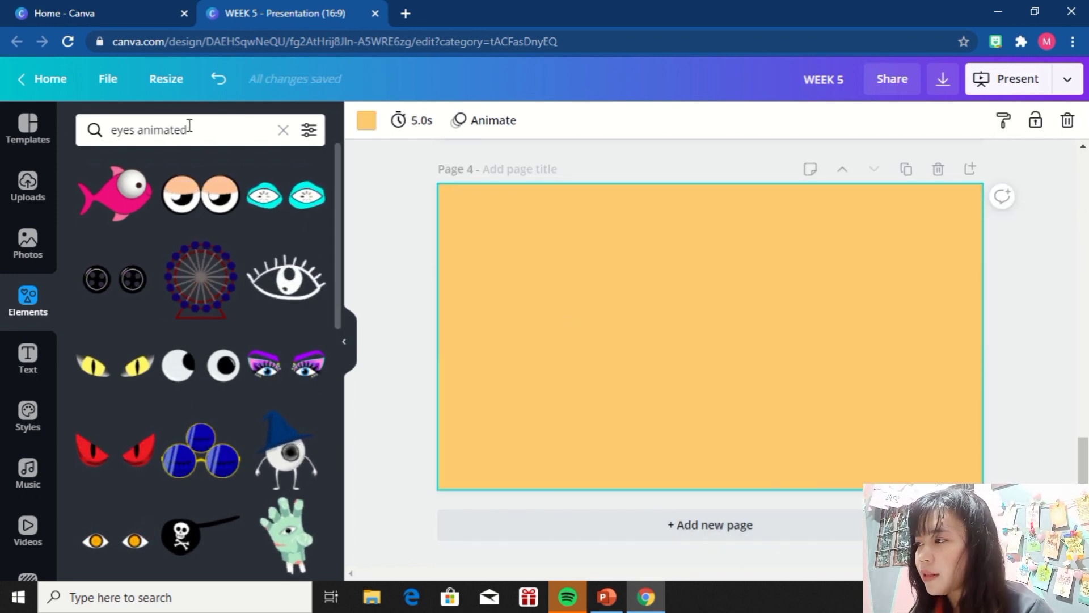
left_click(19, 142)
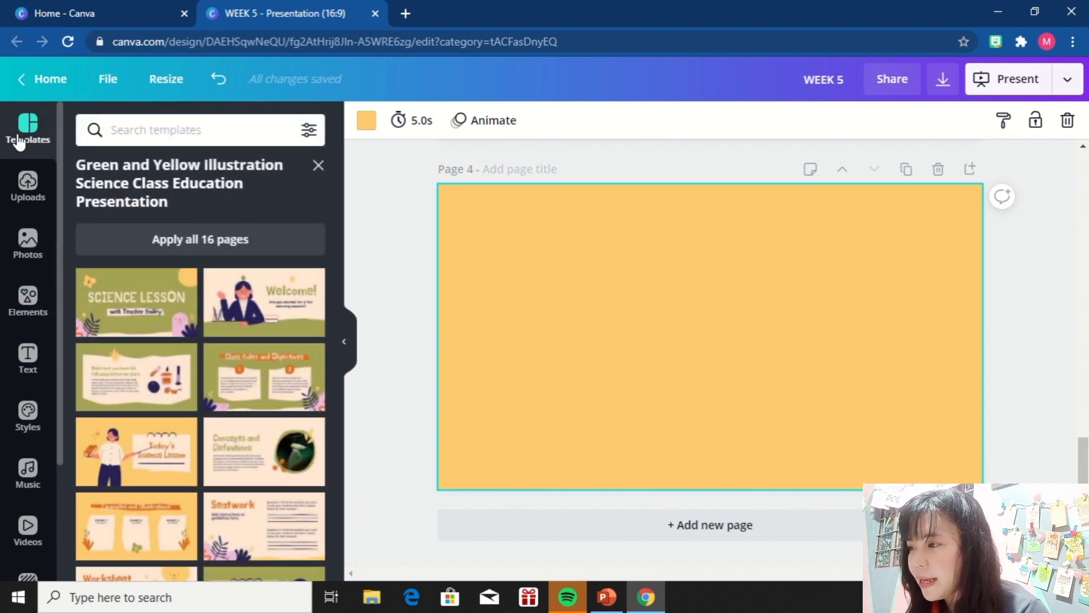
left_click(317, 167)
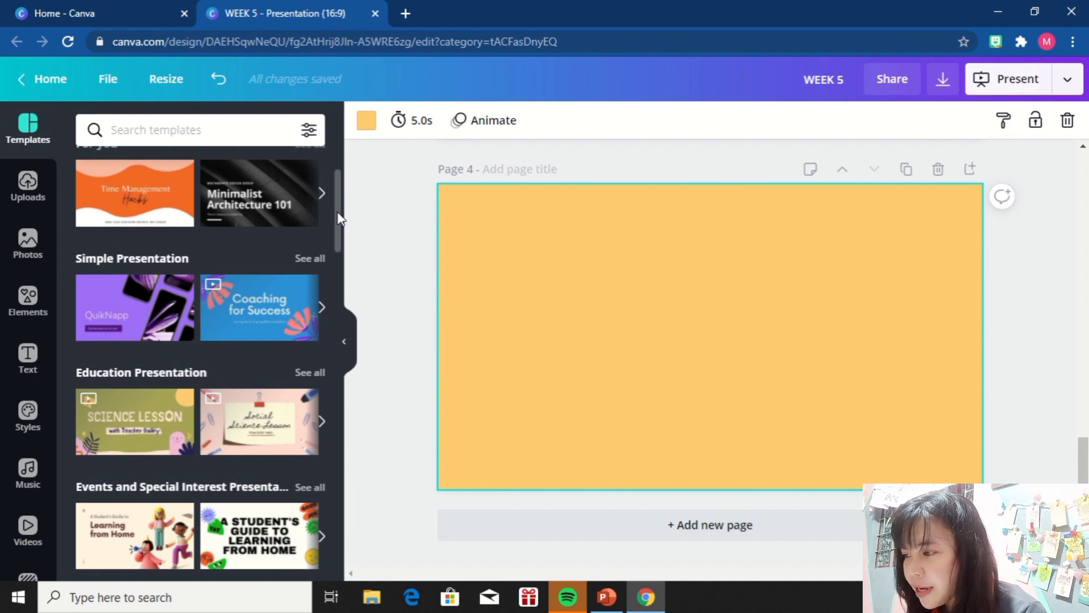
mouse_move(339, 218)
left_mouse_down()
mouse_move(345, 300)
mouse_move(346, 214)
mouse_move(344, 230)
left_mouse_up()
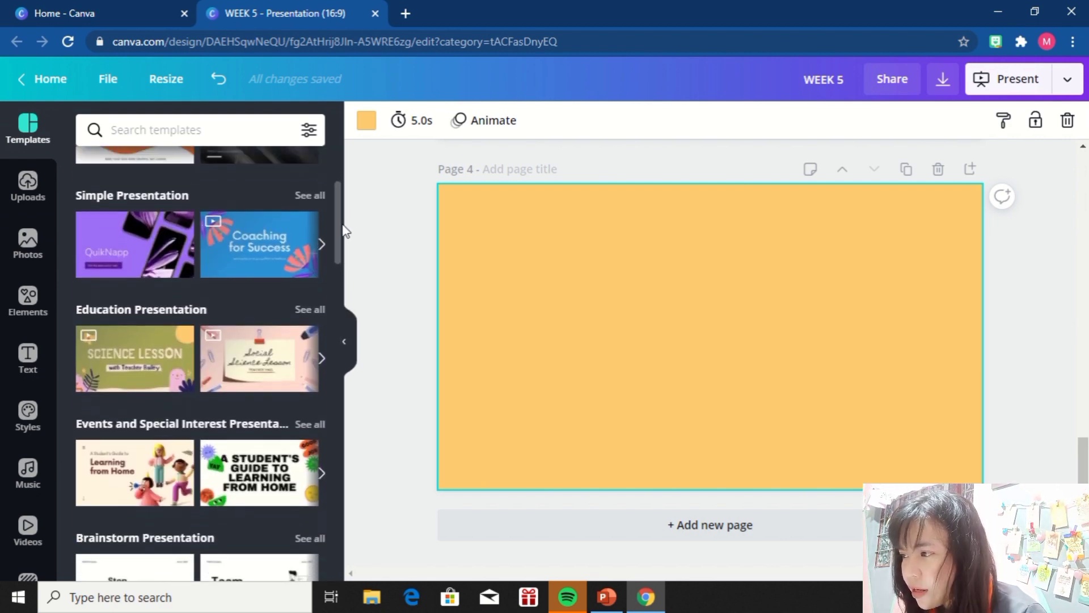
left_click(245, 245)
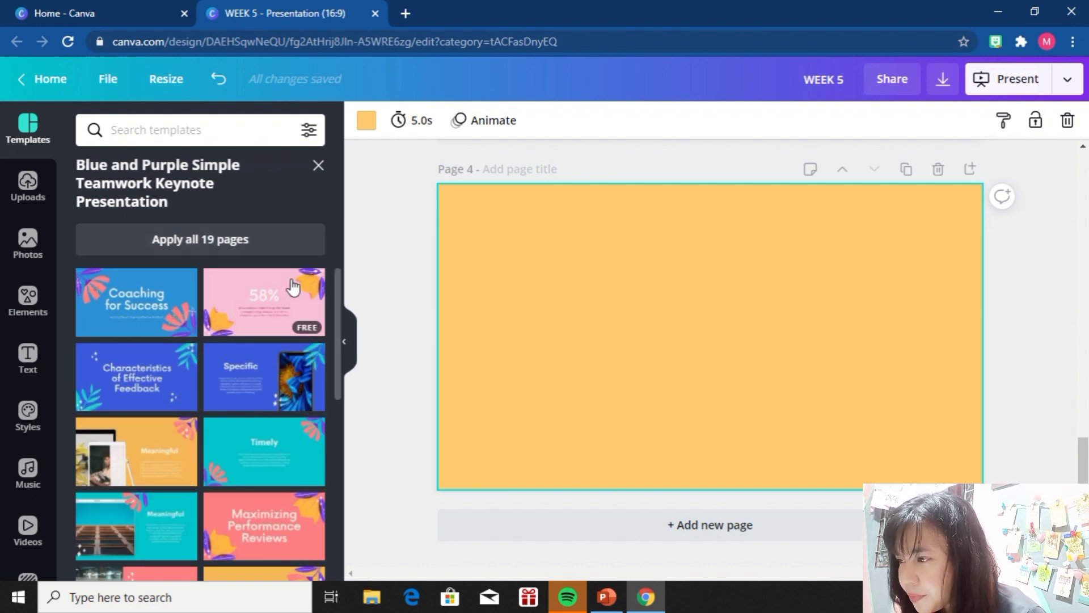
left_click(234, 529)
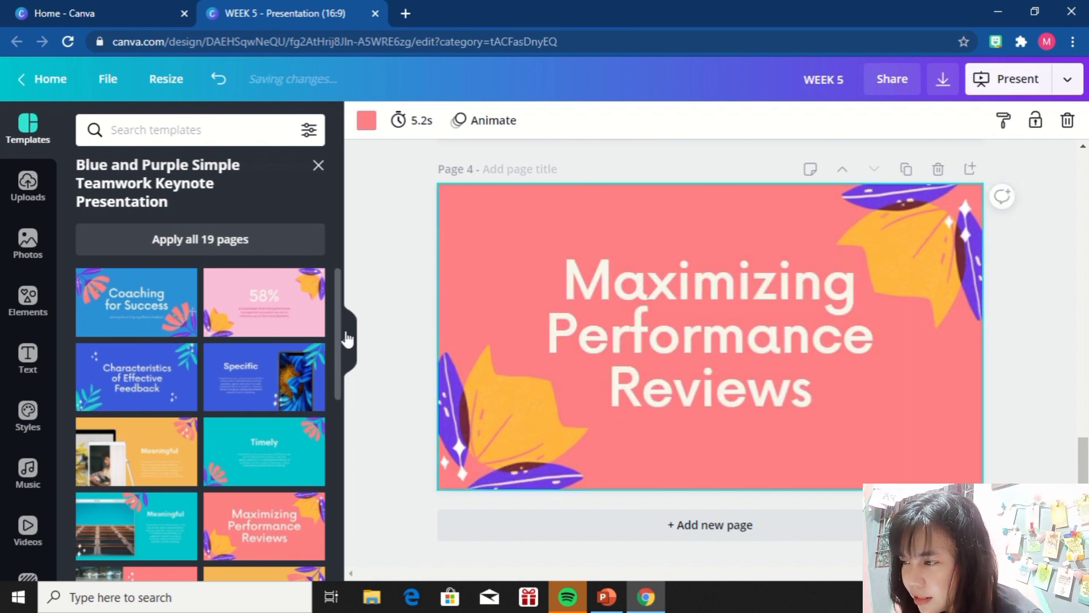
- Delete the "Maximizing Performance Reviews" title text from page 4, keeping the floral background
left_click_drag(336, 314, 339, 472)
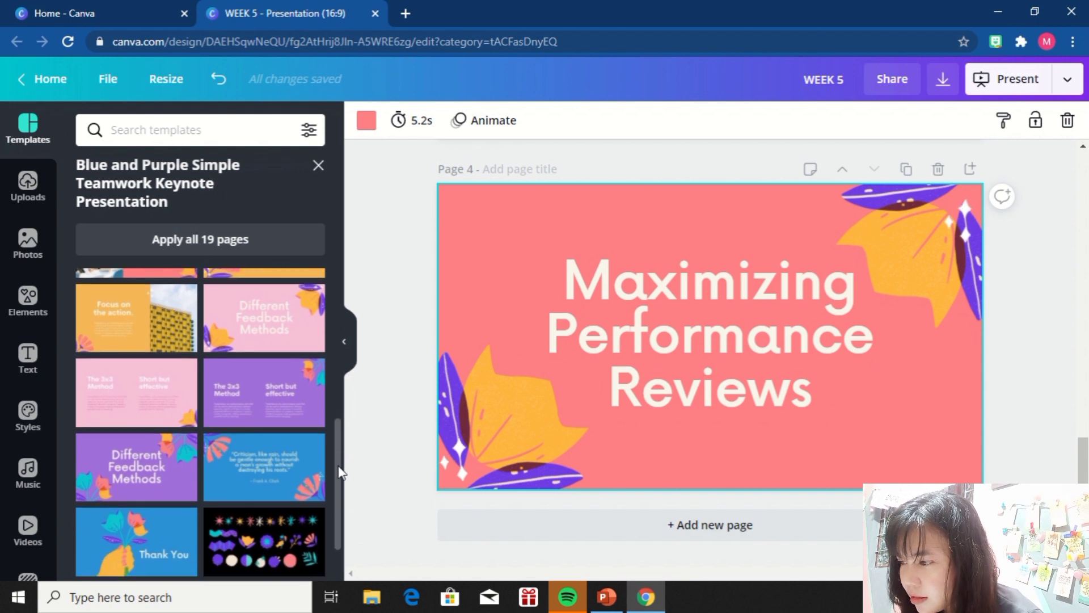
left_click(755, 373)
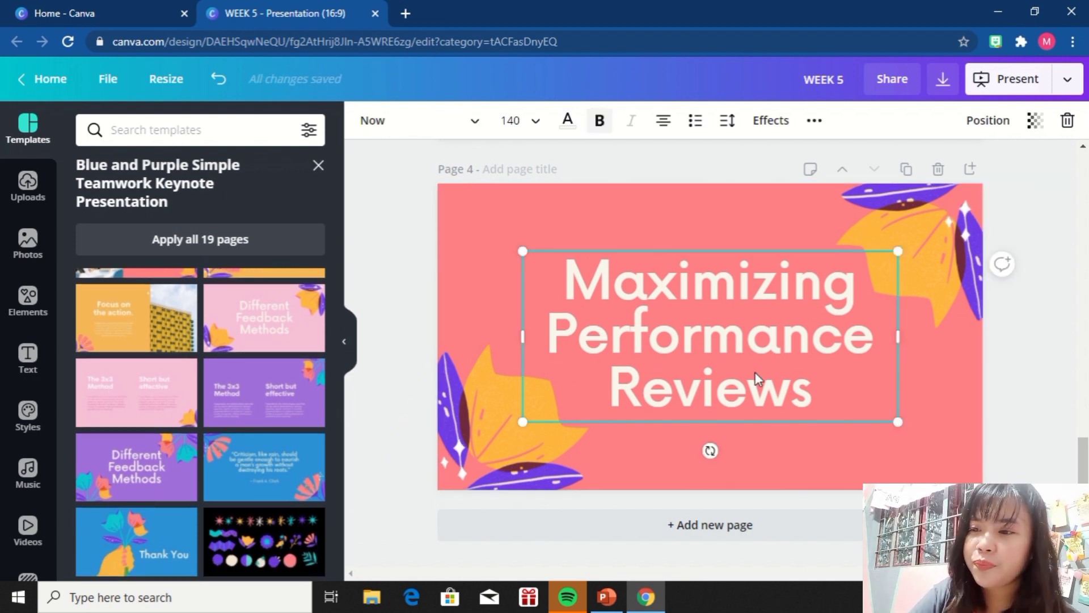
key("Delete")
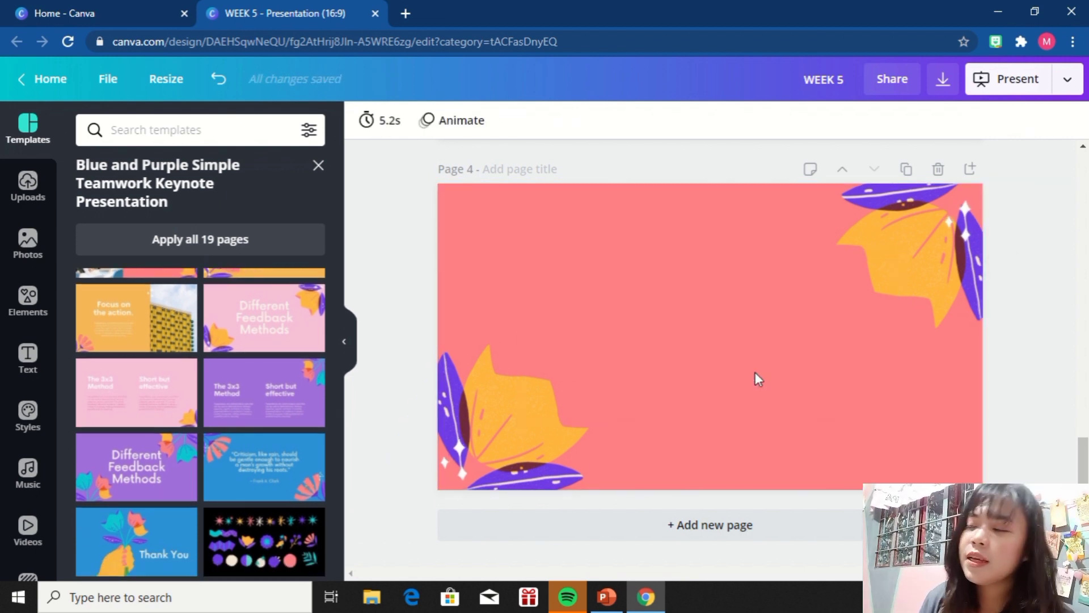
- Upload the "let's DISCUSS" cartoon image with the water dispenser from the computer's Downloads folder
left_click(346, 341)
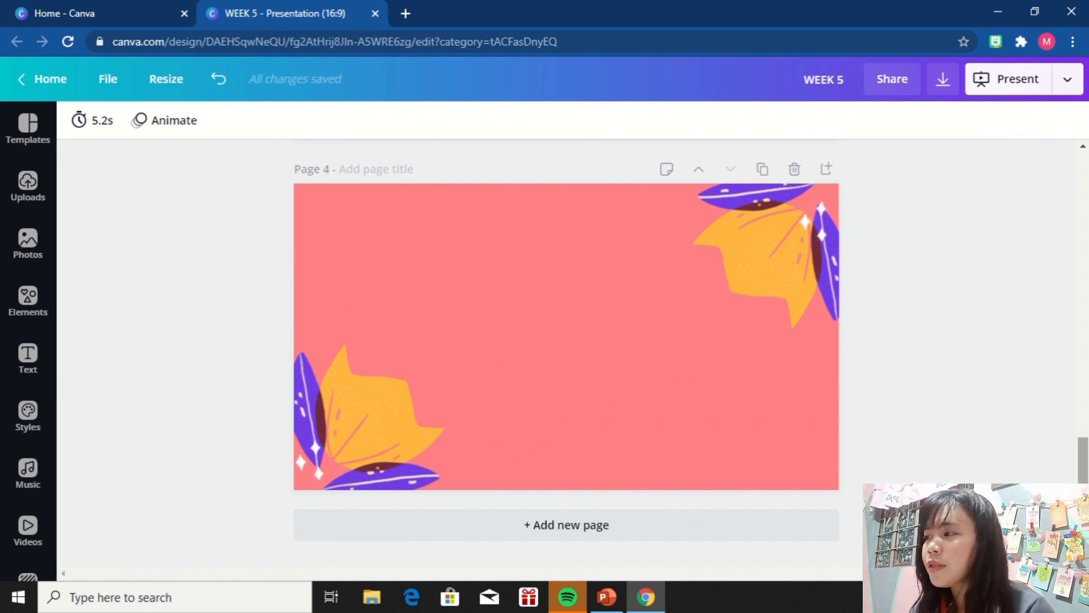
left_click(28, 300)
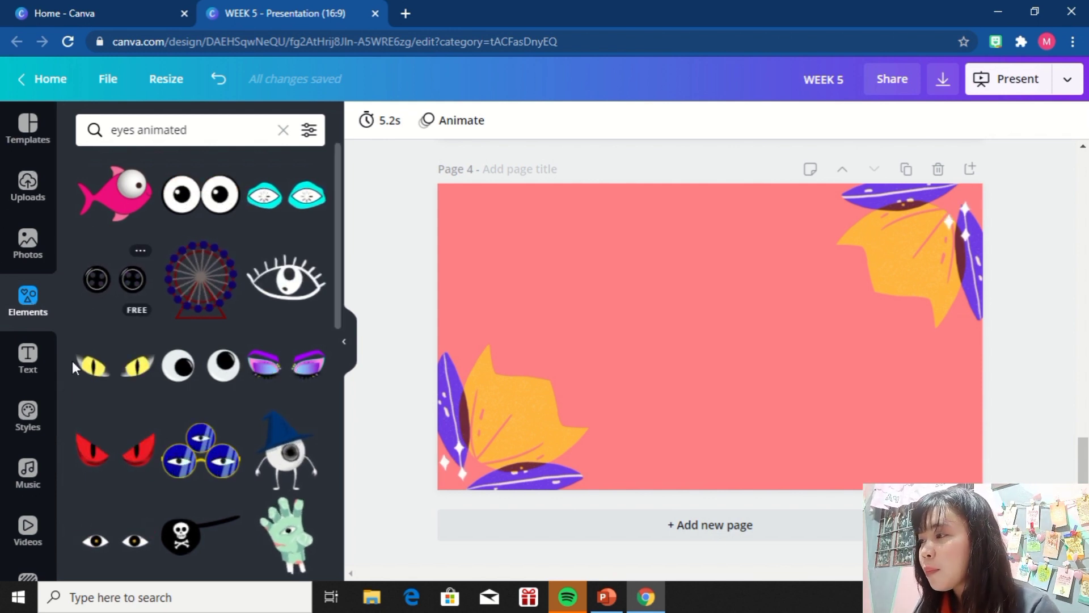
left_click(20, 192)
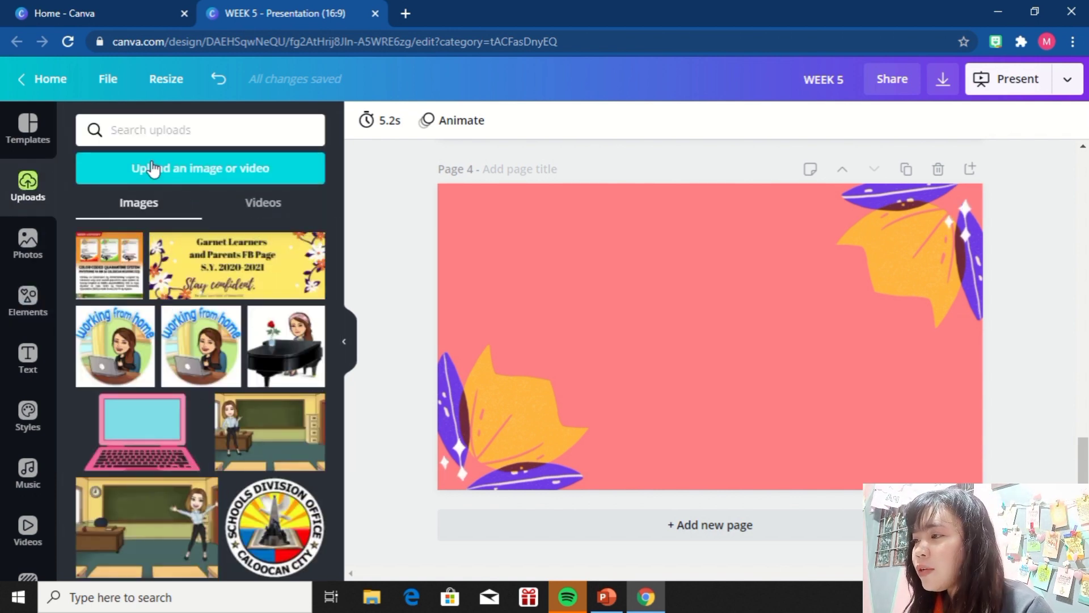
left_click(182, 176)
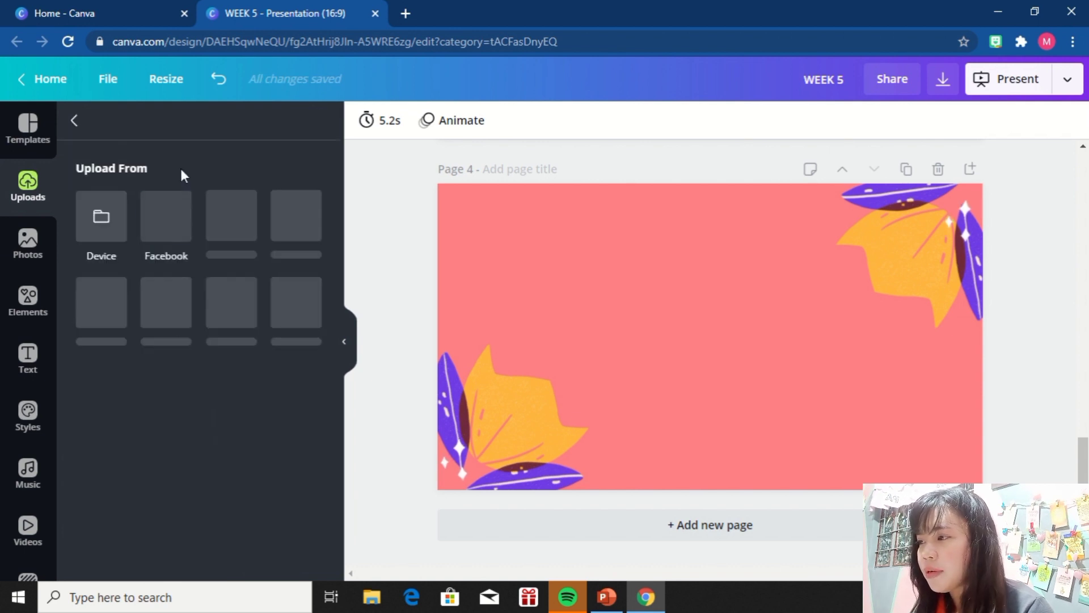
left_click(97, 223)
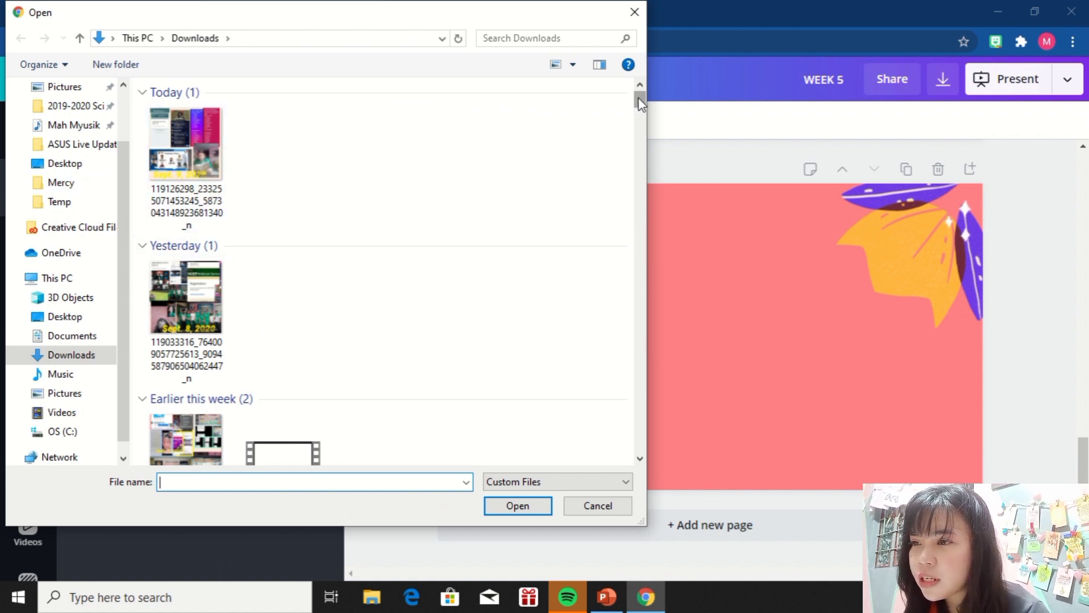
mouse_move(638, 97)
left_mouse_down()
mouse_move(638, 127)
mouse_move(639, 110)
left_mouse_up()
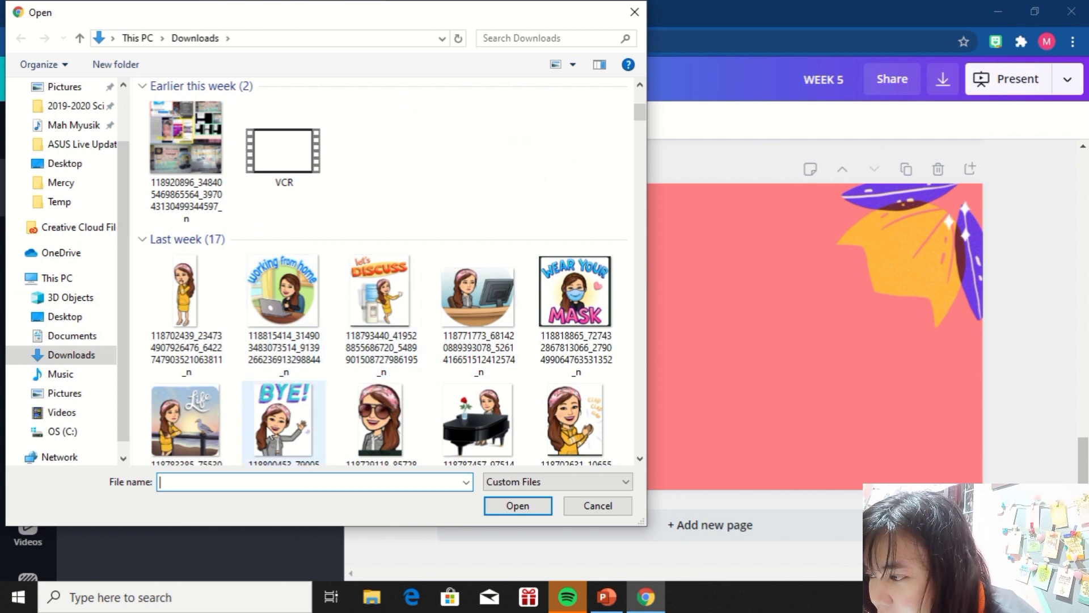
left_click(405, 280)
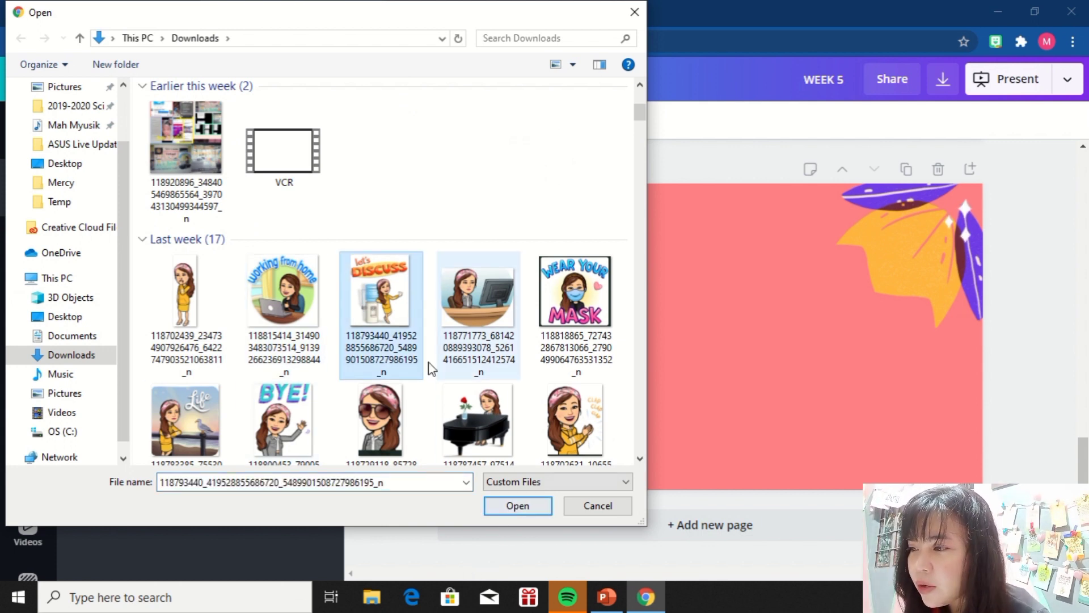
left_click(516, 506)
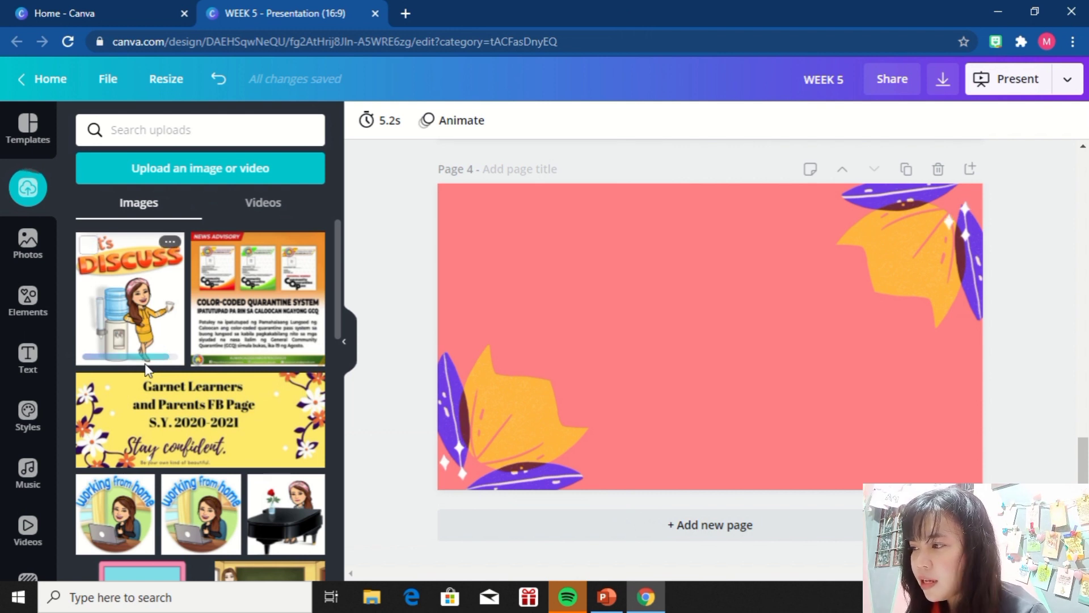
- Try placing the "let's DISCUSS" image on page 4 and enlarging it to the full page height
left_click(122, 307)
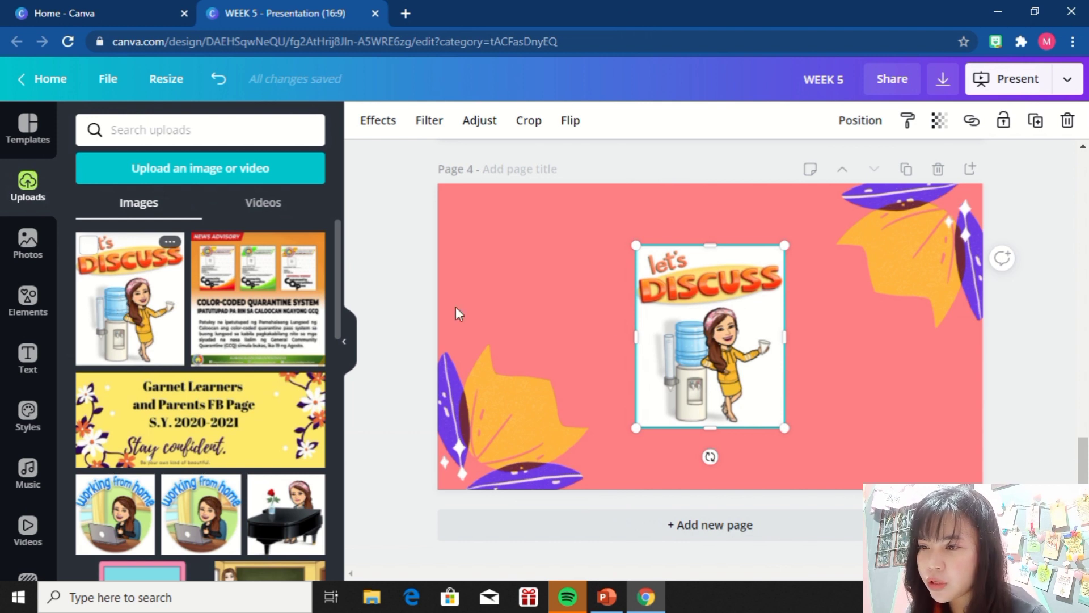
left_click_drag(676, 336, 531, 308)
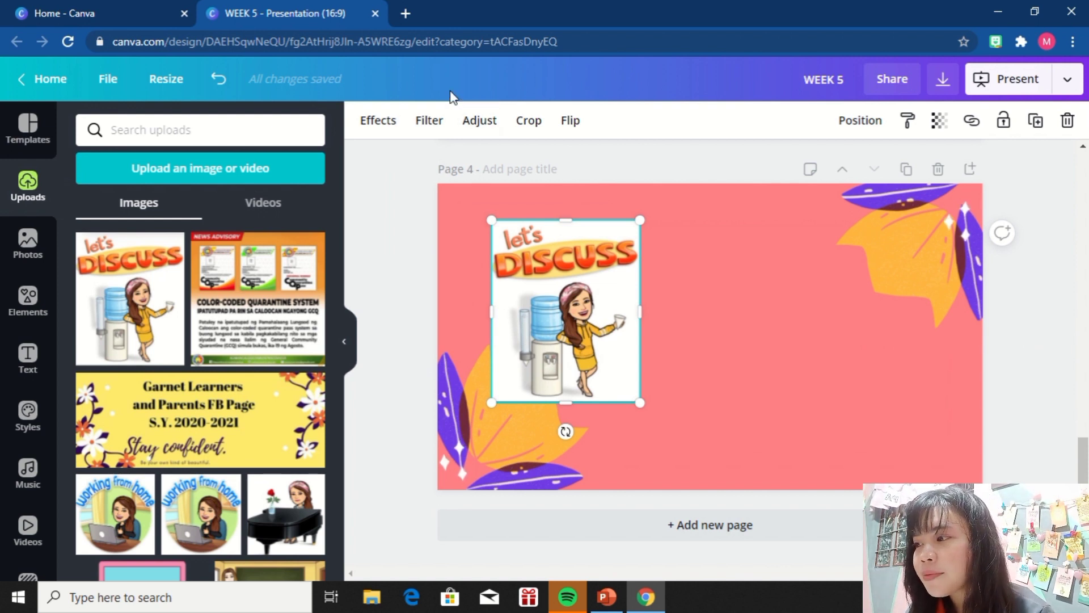
left_click(378, 121)
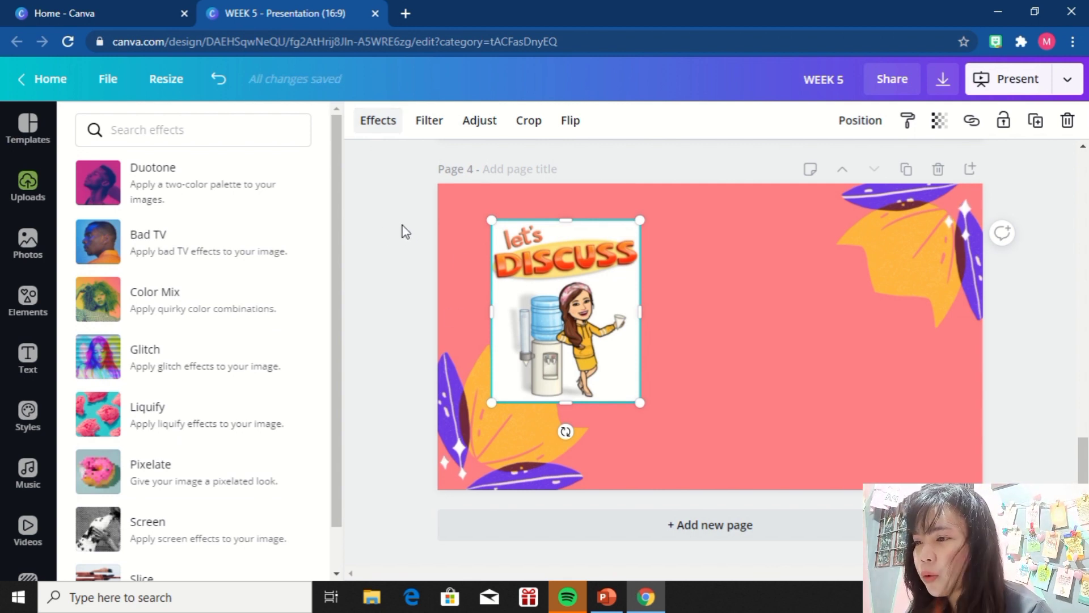
left_click(608, 317)
left_click_drag(605, 311, 557, 274)
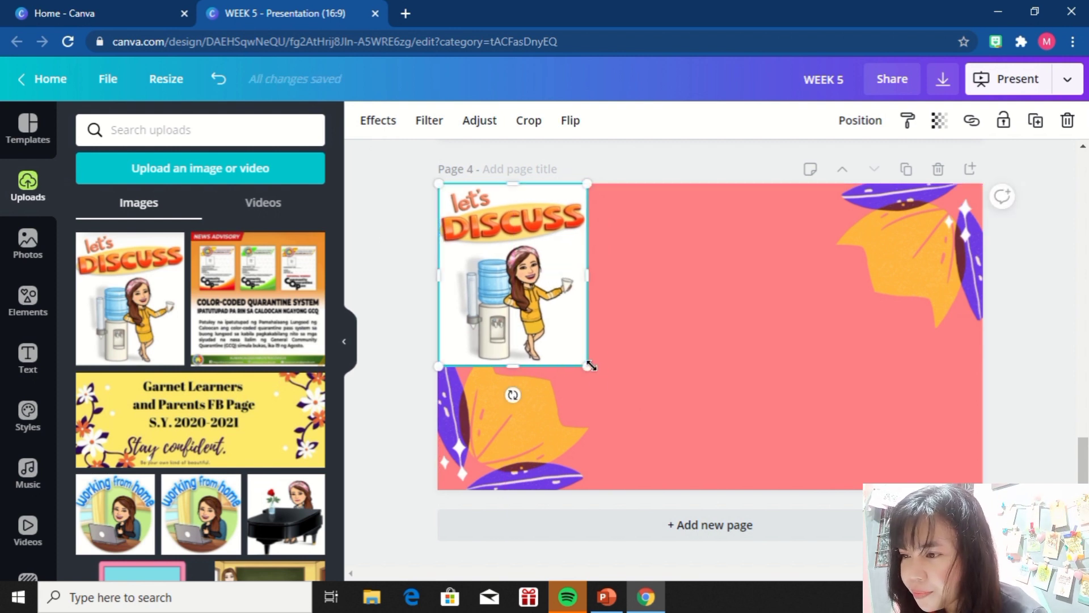
left_click_drag(585, 365, 662, 502)
left_click_drag(610, 357, 666, 341)
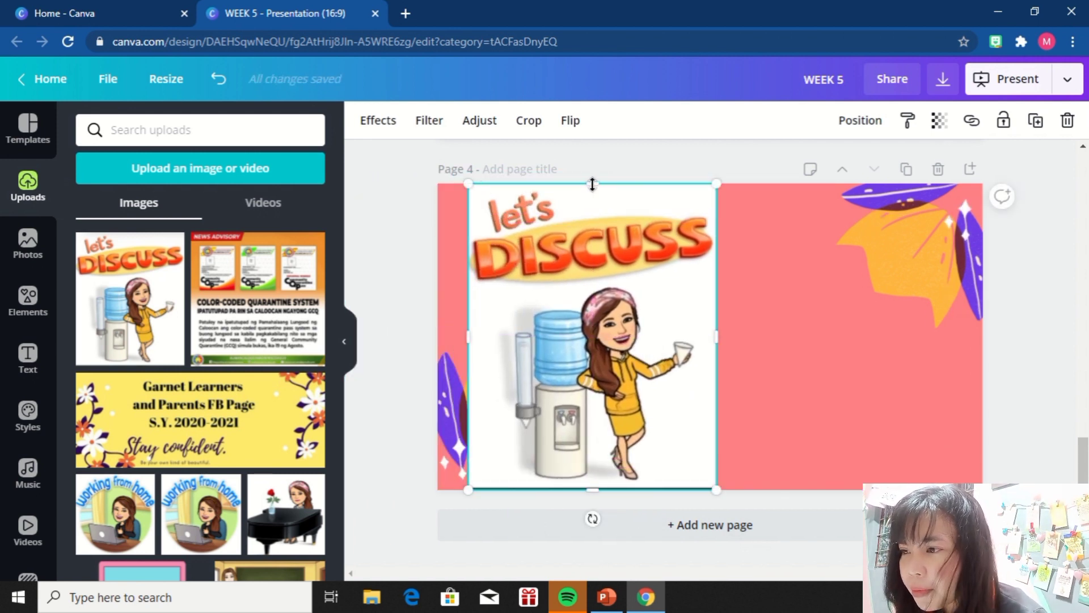
- Crop the title and most of the water dispenser off the image, enlarge it to page height and align it with the page's left edge
left_click_drag(592, 196, 602, 280)
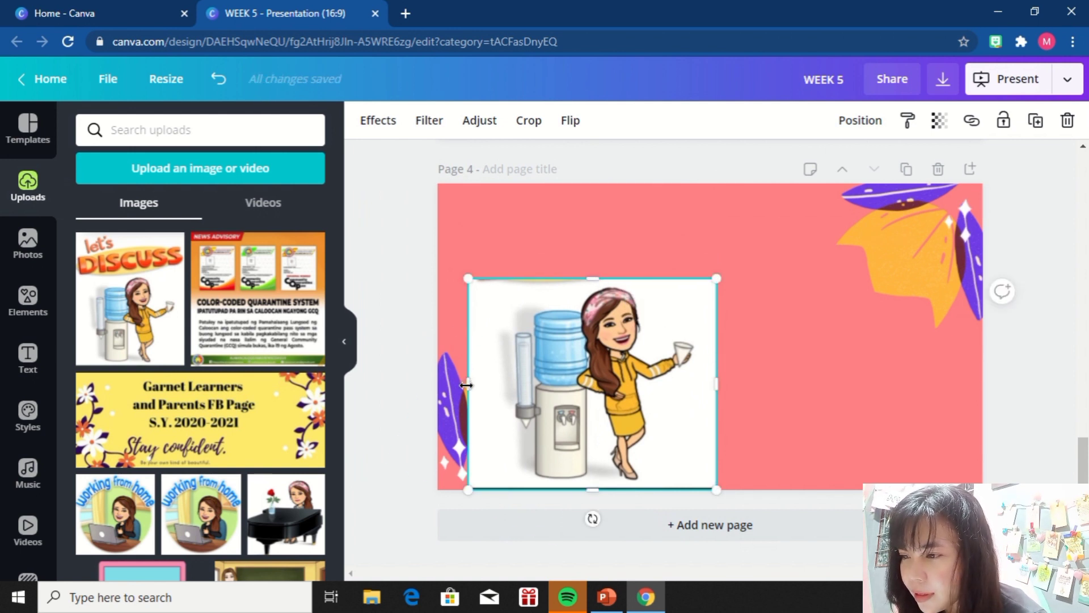
left_click_drag(466, 386, 576, 396)
left_click_drag(675, 419, 549, 316)
left_click_drag(597, 399, 667, 483)
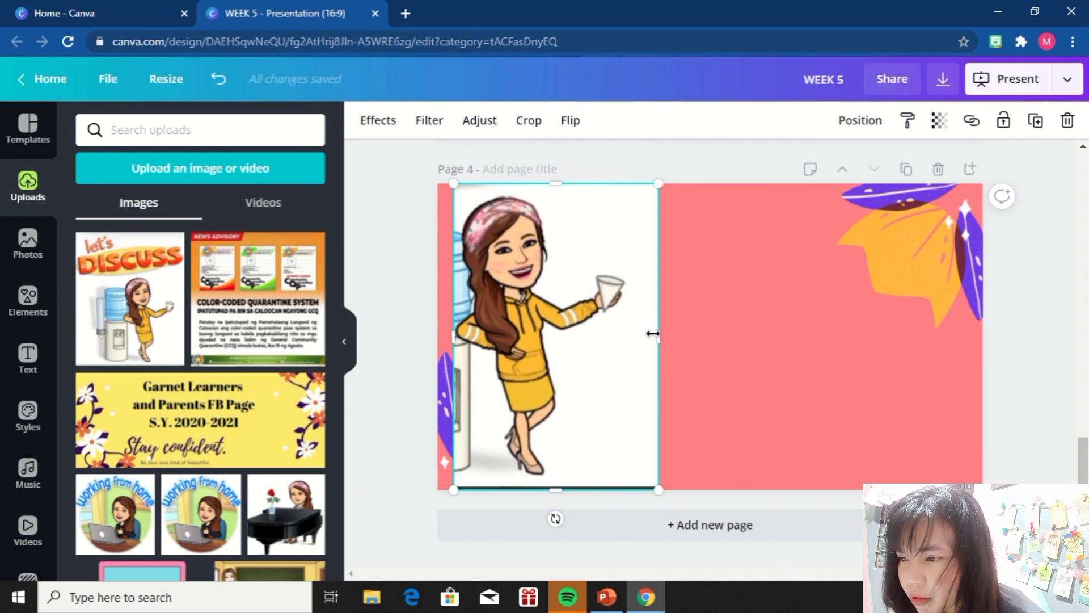
left_click_drag(656, 339, 631, 339)
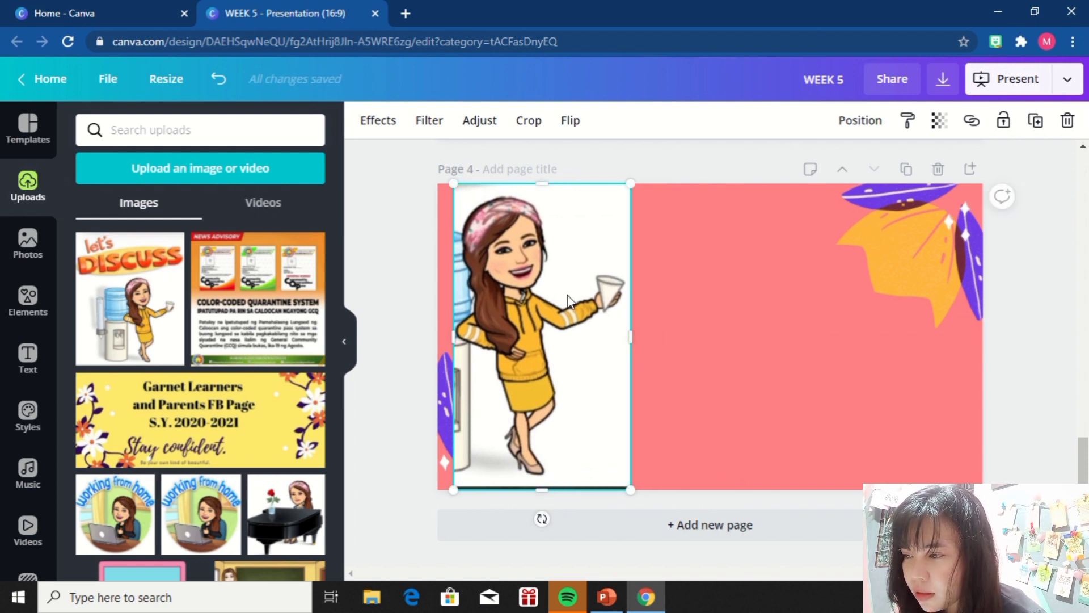
mouse_move(556, 300)
left_mouse_down()
mouse_move(547, 295)
mouse_move(578, 295)
mouse_move(564, 296)
left_mouse_up()
left_click(402, 285)
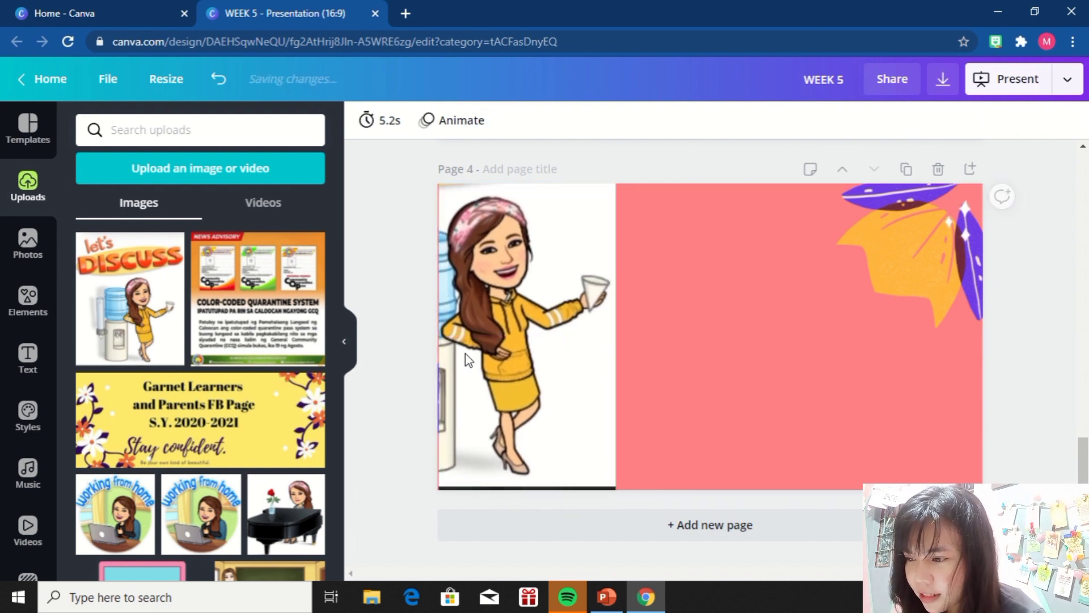
- Adjust the cropped picture's position on page 4 and trim its right edge slightly, close to the cup
left_click(515, 463)
left_click_drag(498, 447, 506, 472)
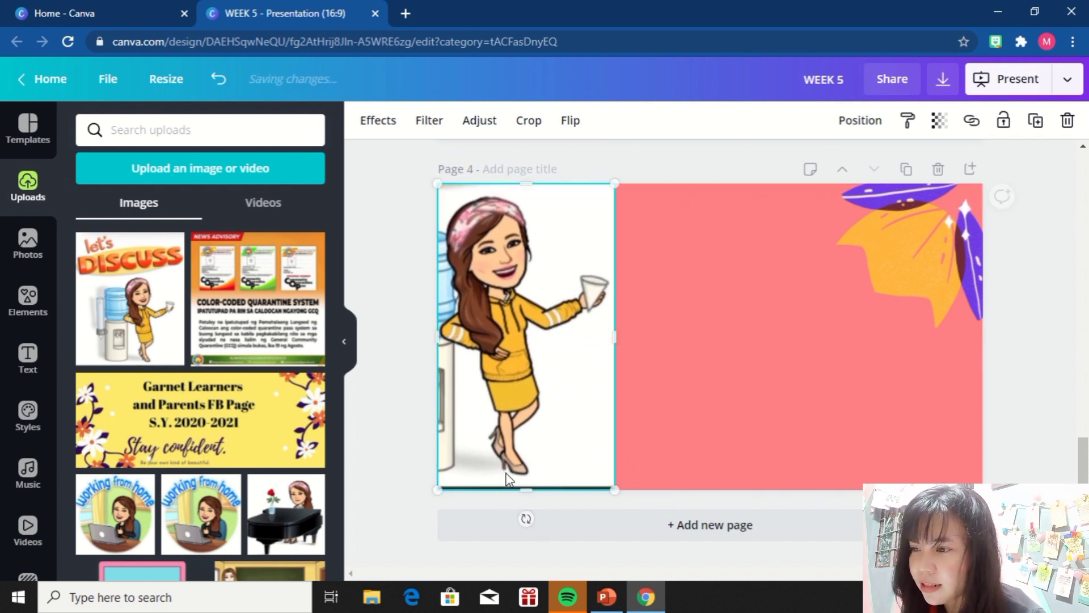
left_click(675, 462)
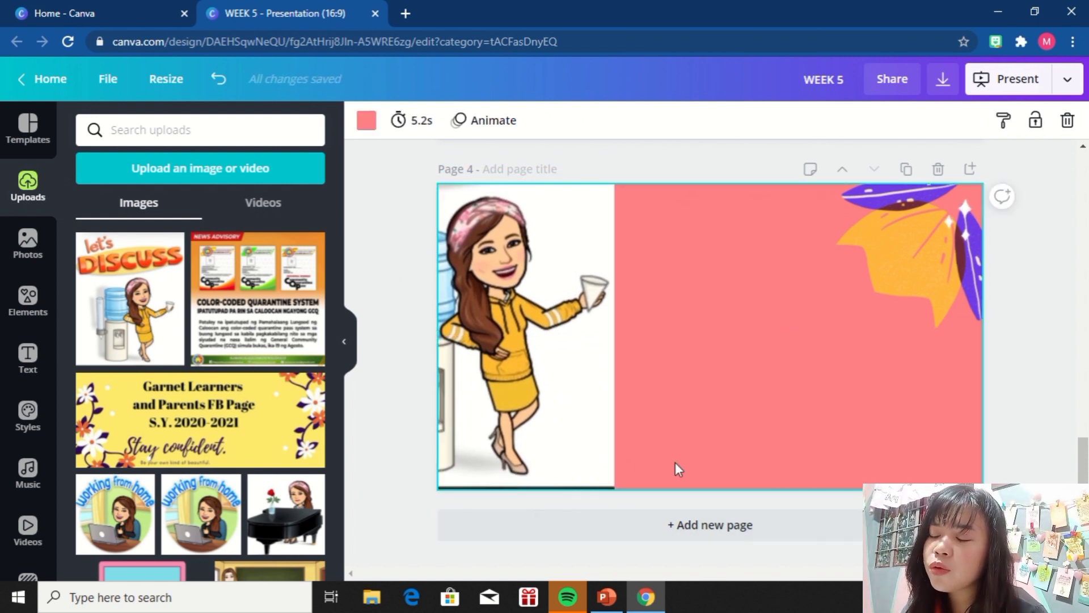
left_click(611, 366)
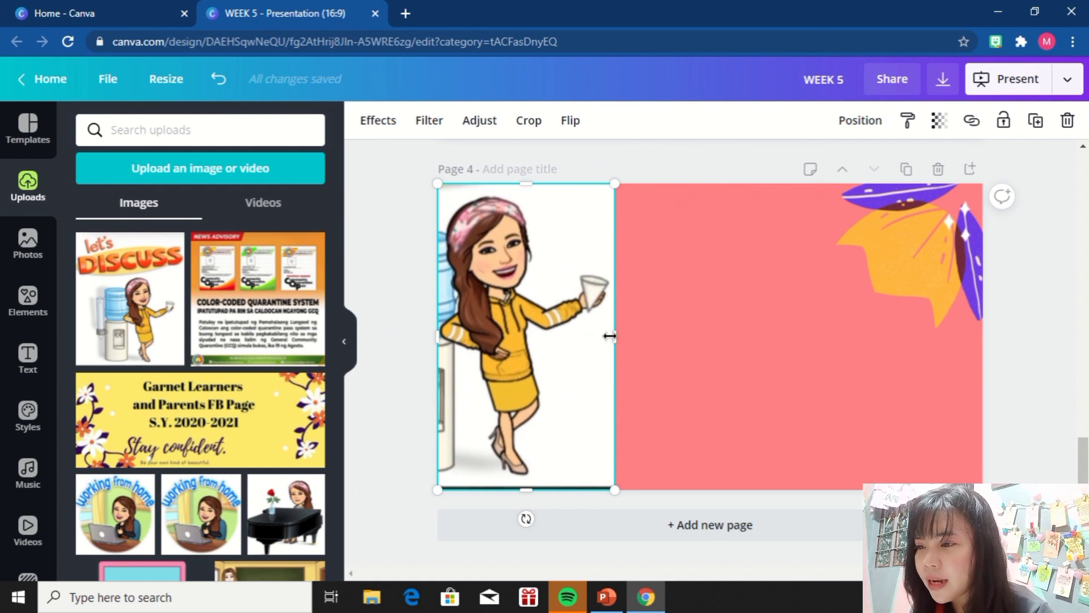
mouse_move(611, 333)
left_mouse_down()
mouse_move(596, 335)
mouse_move(610, 337)
left_mouse_up()
left_click(717, 318)
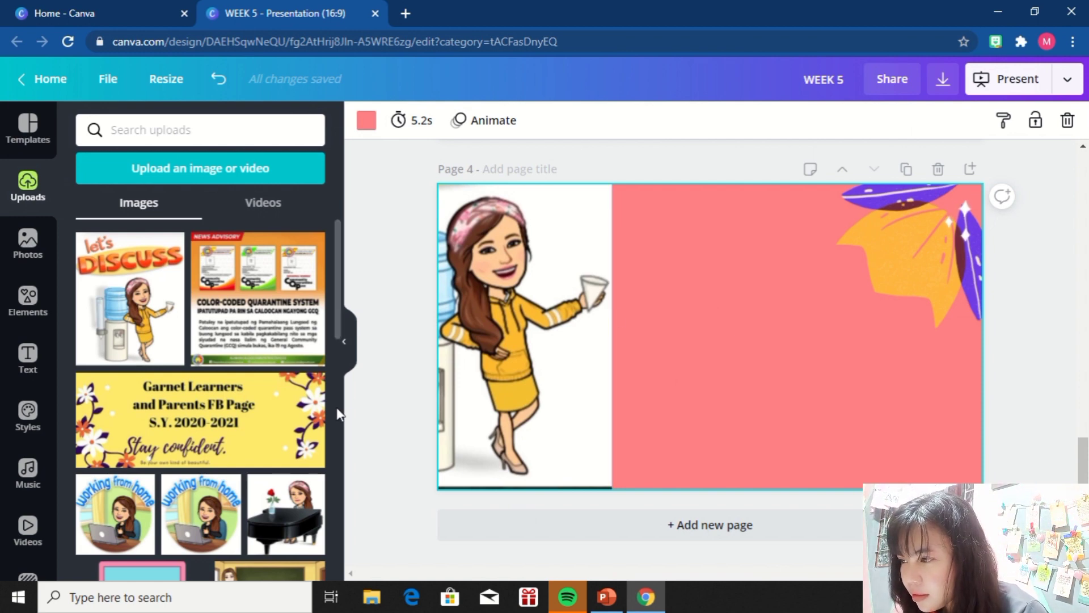
- Look through the uploaded images for a replacement and delete the cropped picture from page 4
scroll(336, 298, "down", 10)
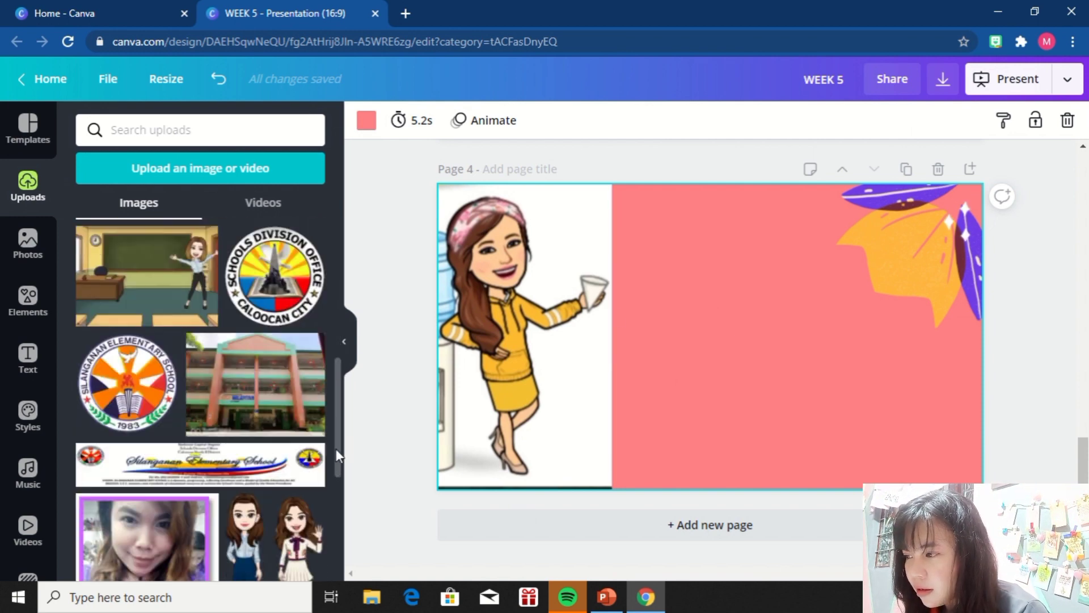
scroll(335, 513, "up", 5)
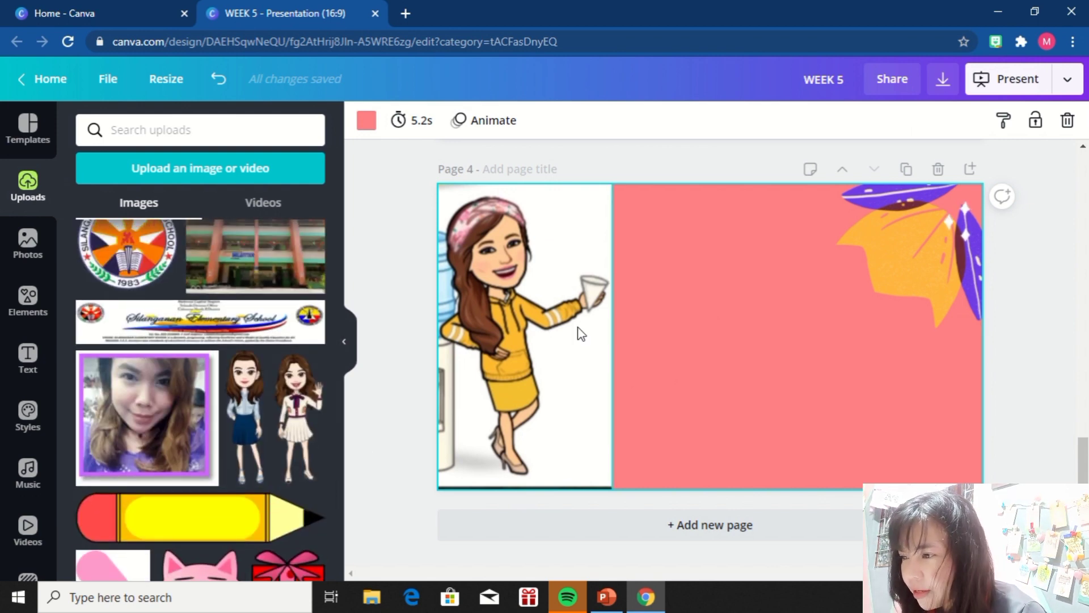
left_click(580, 335)
key("Delete")
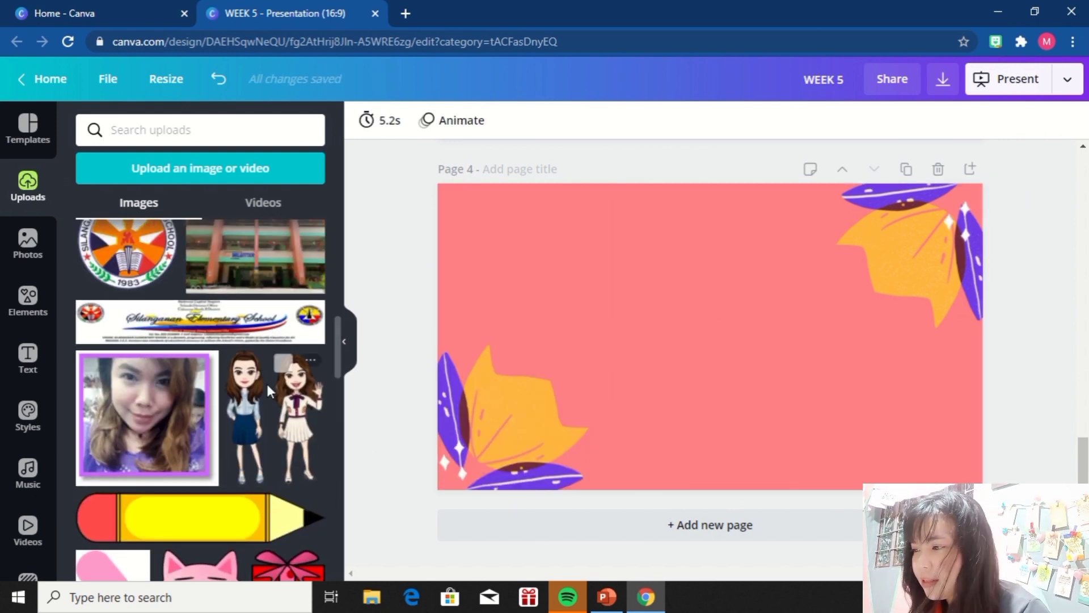
- Add the waving avatar in the white skirt to page 4, enlarge it to nearly page height and place it at the page's left edge
left_click(314, 402)
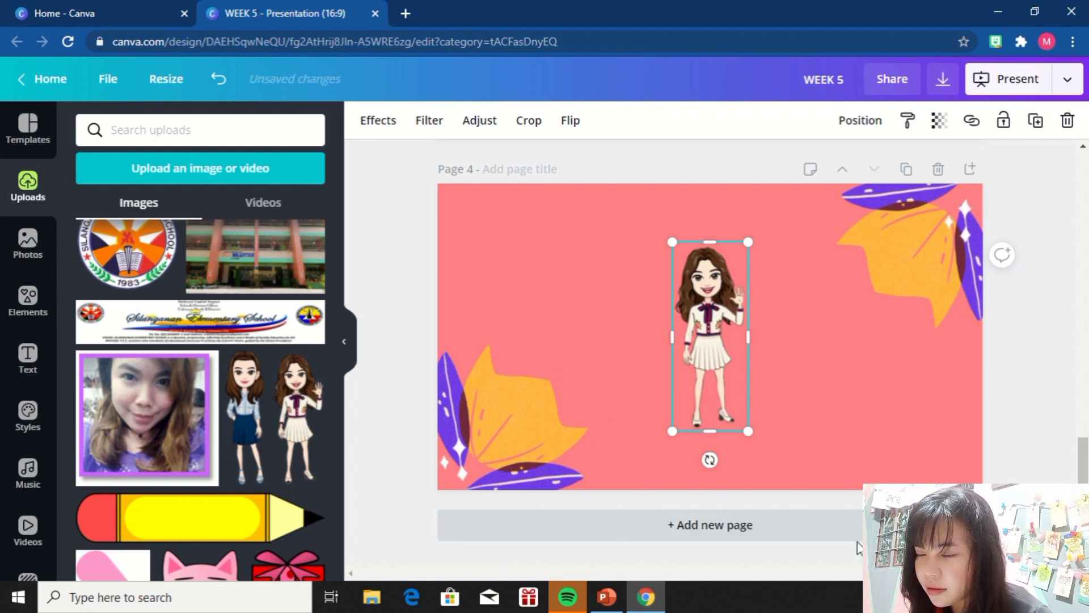
left_click_drag(712, 339, 518, 288)
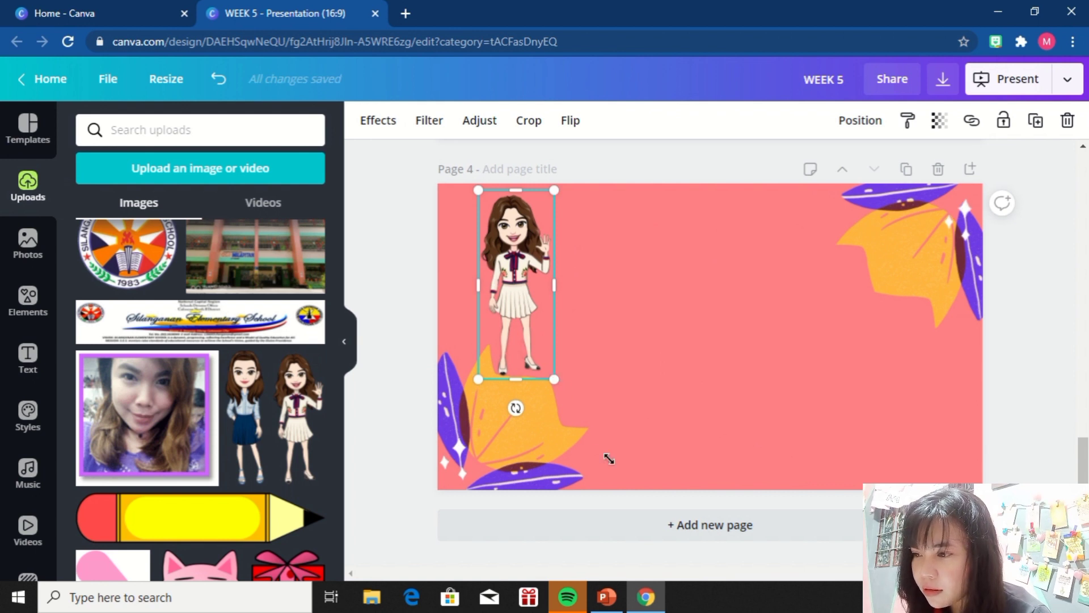
left_click_drag(609, 458, 602, 485)
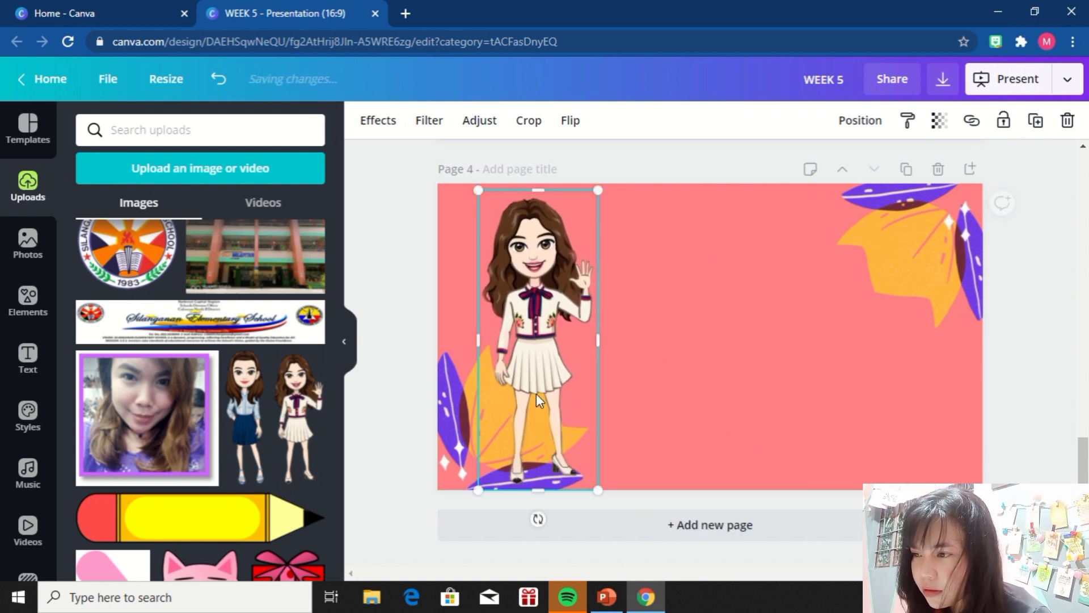
left_click_drag(537, 394, 493, 388)
left_click(391, 380)
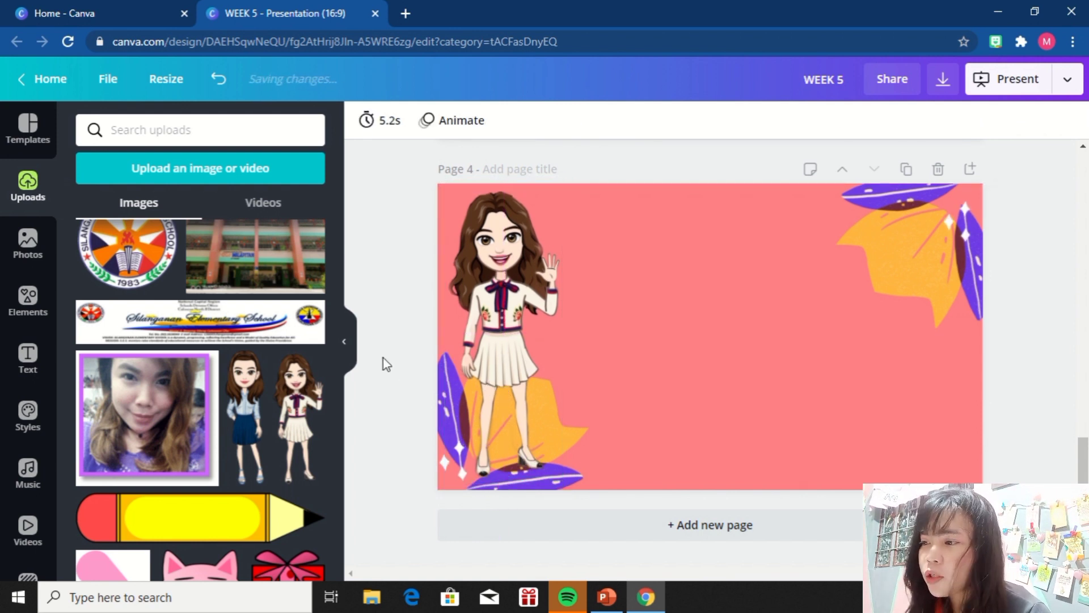
- Add the pink and yellow "WOW!" text style to page 4 and change its wording to ILONG
left_click(26, 357)
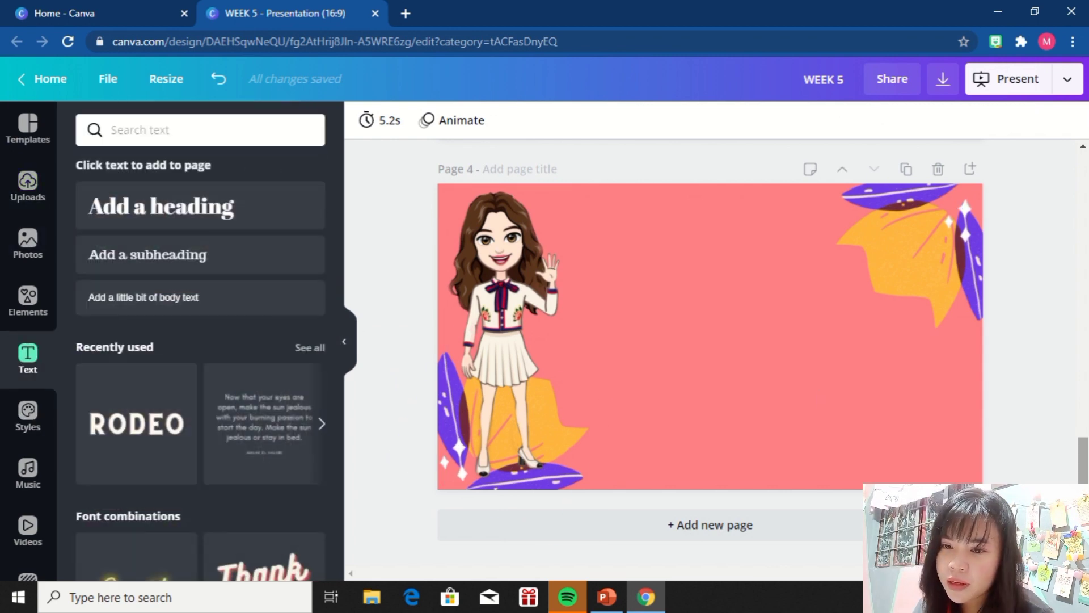
scroll(1087, 431, "up", 4)
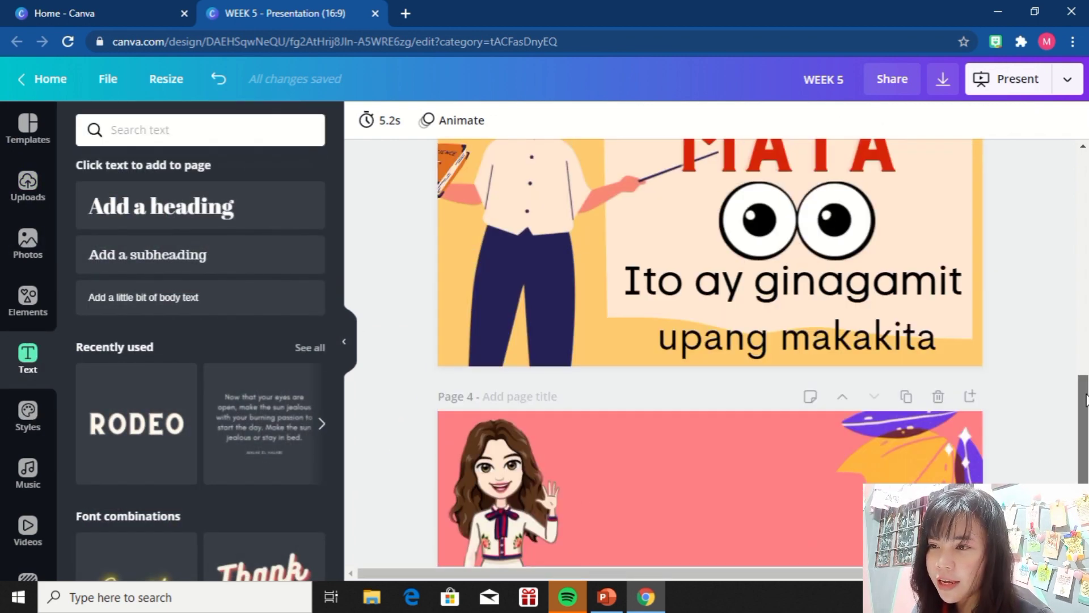
scroll(1086, 431, "down", 3)
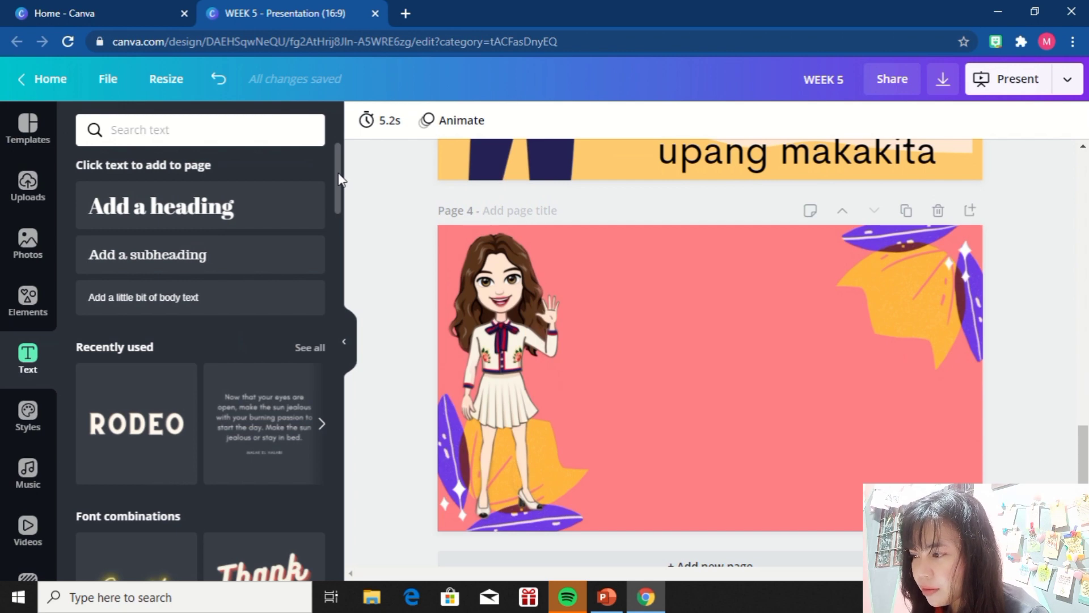
left_click_drag(339, 180, 343, 276)
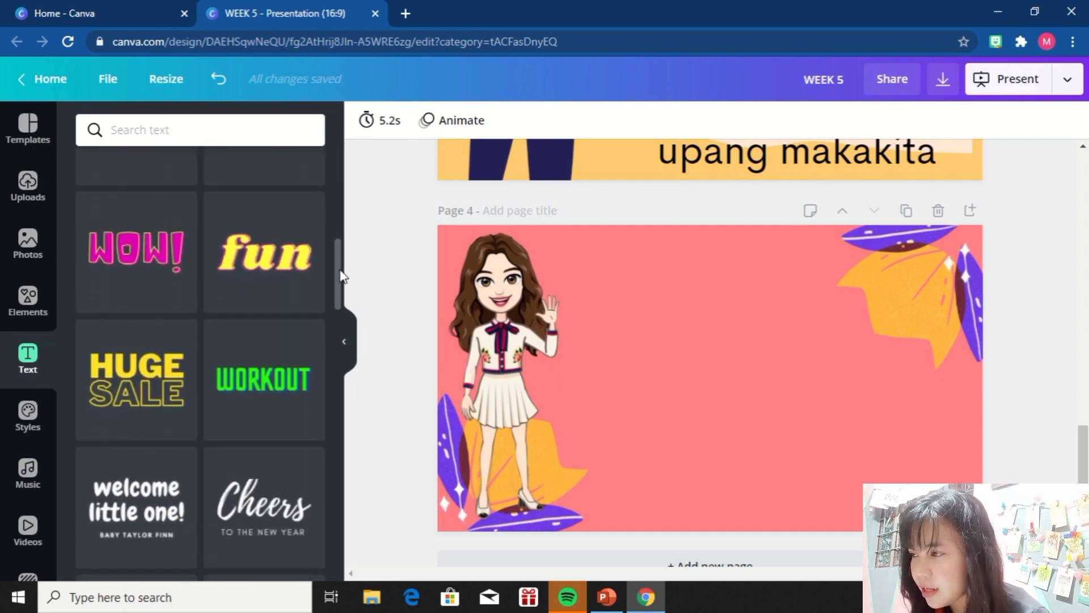
left_click(153, 221)
double_click(750, 383)
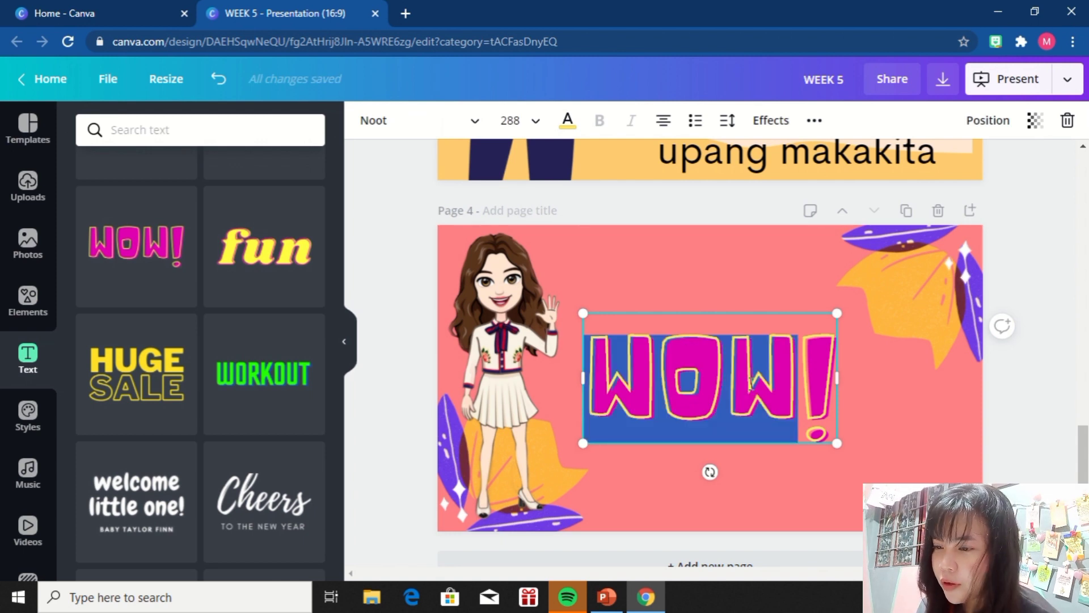
key("ctrl+a")
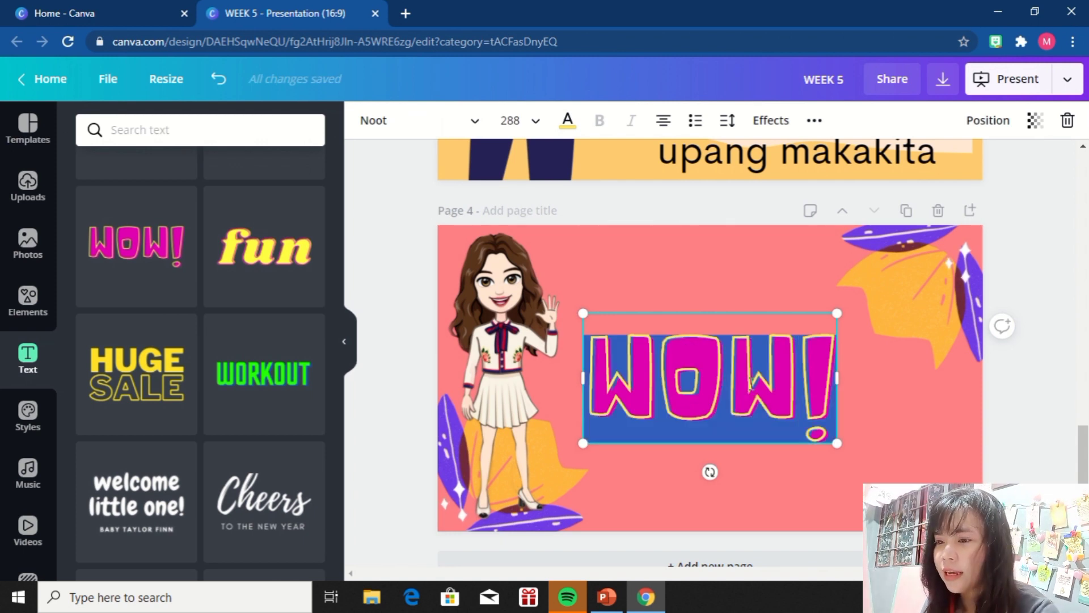
type("ILONG")
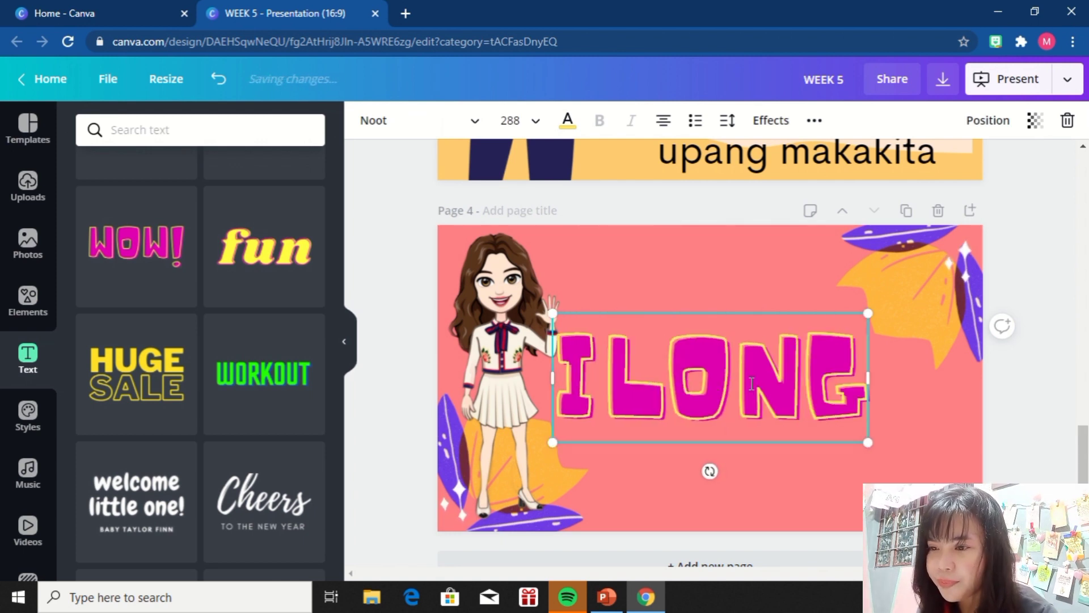
- Reduce the ILONG title to font size 217 and place it near the page's upper edge, beside the avatar
left_click_drag(833, 417, 792, 410)
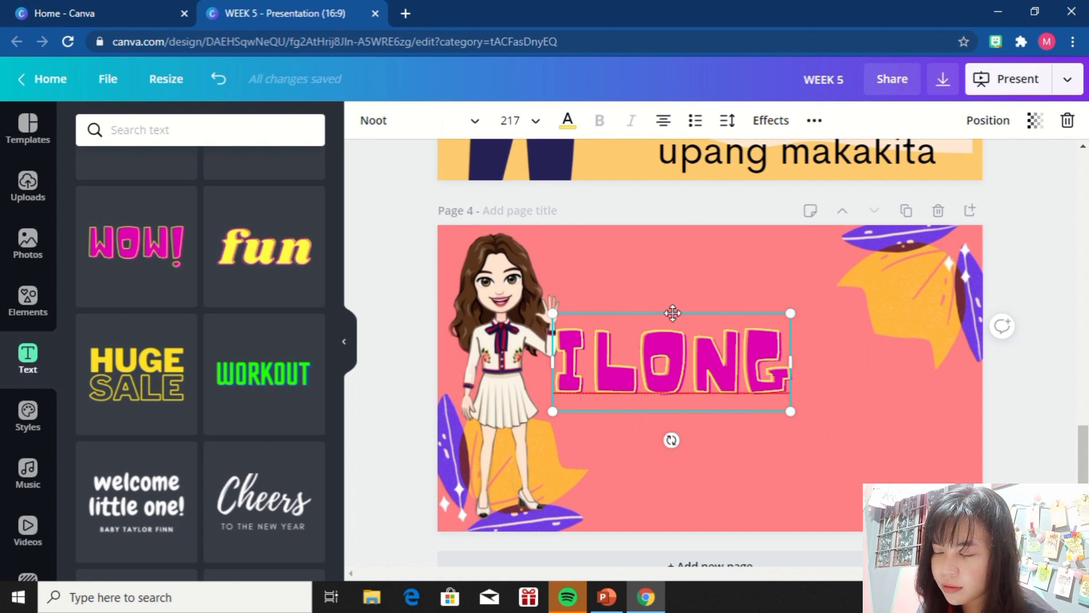
left_click_drag(671, 316, 692, 243)
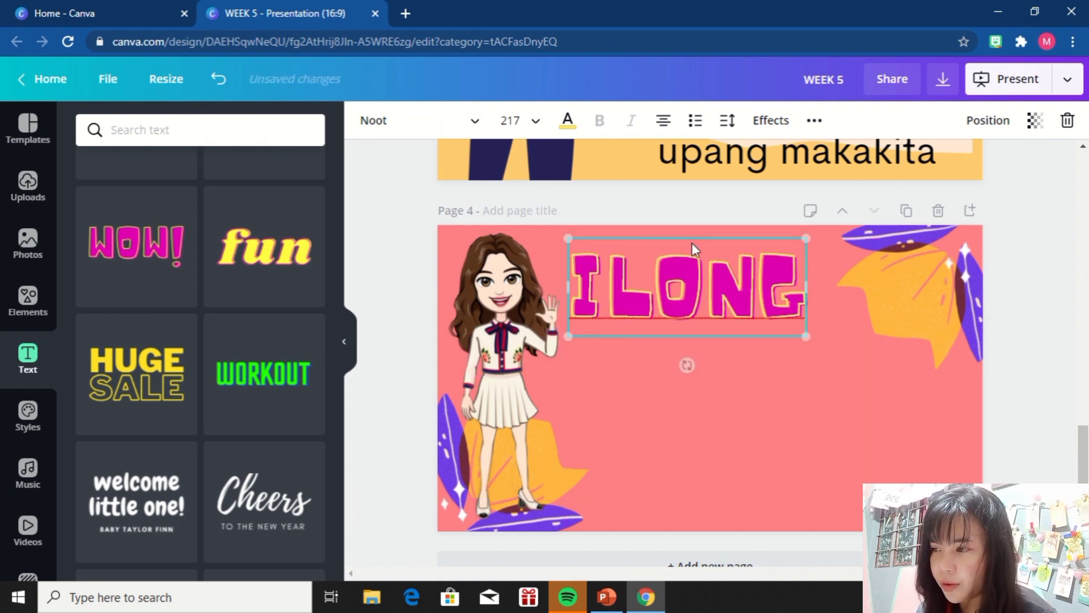
left_click(375, 273)
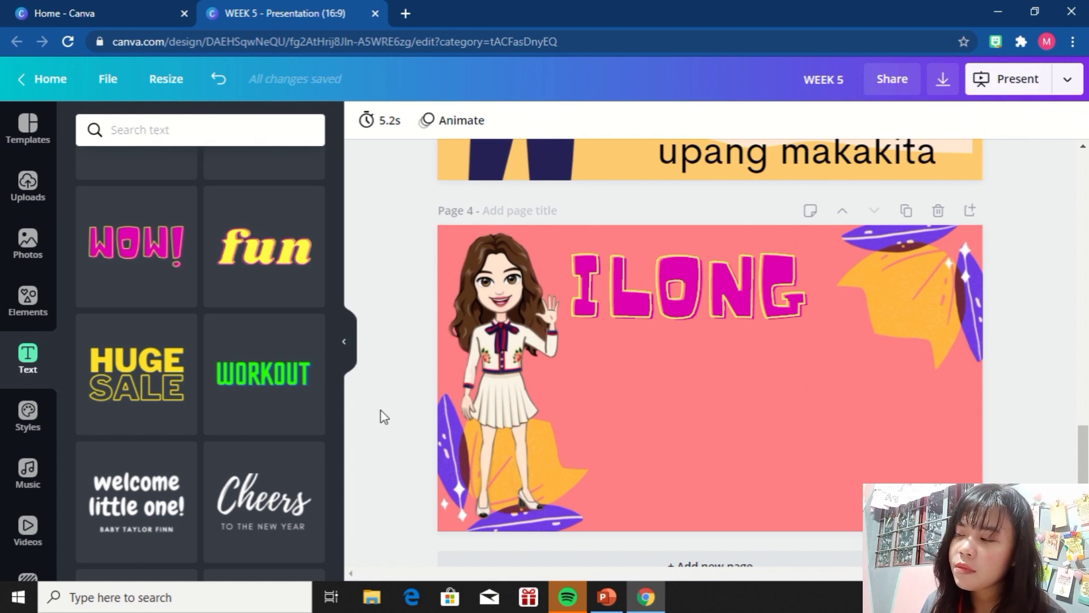
- Search the elements for "nose animated" and look through the graphics offered
left_click(30, 297)
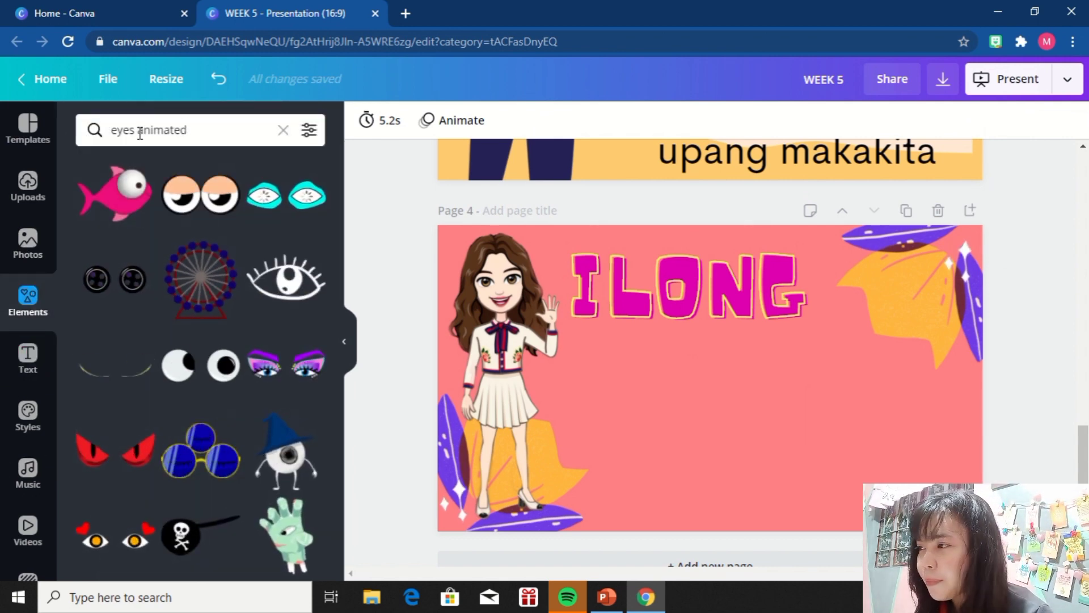
double_click(122, 130)
type("n")
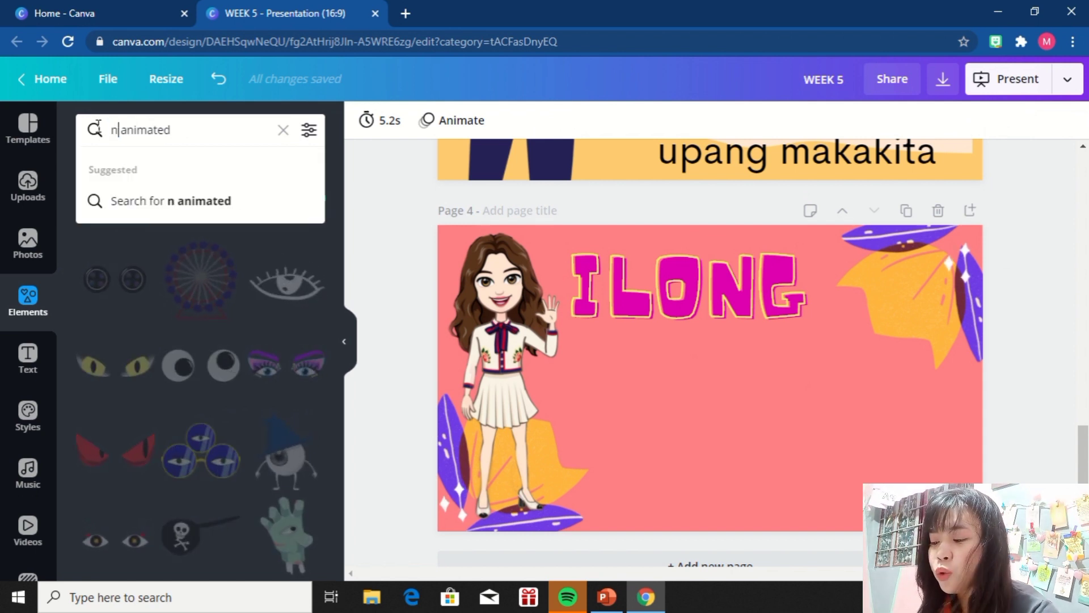
type("ose")
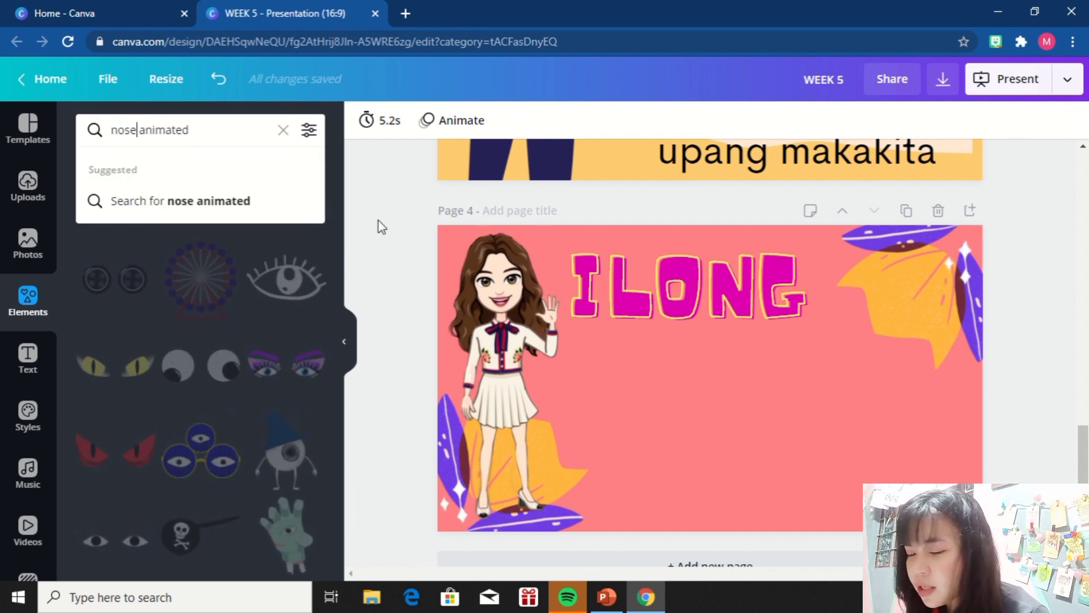
key("Return")
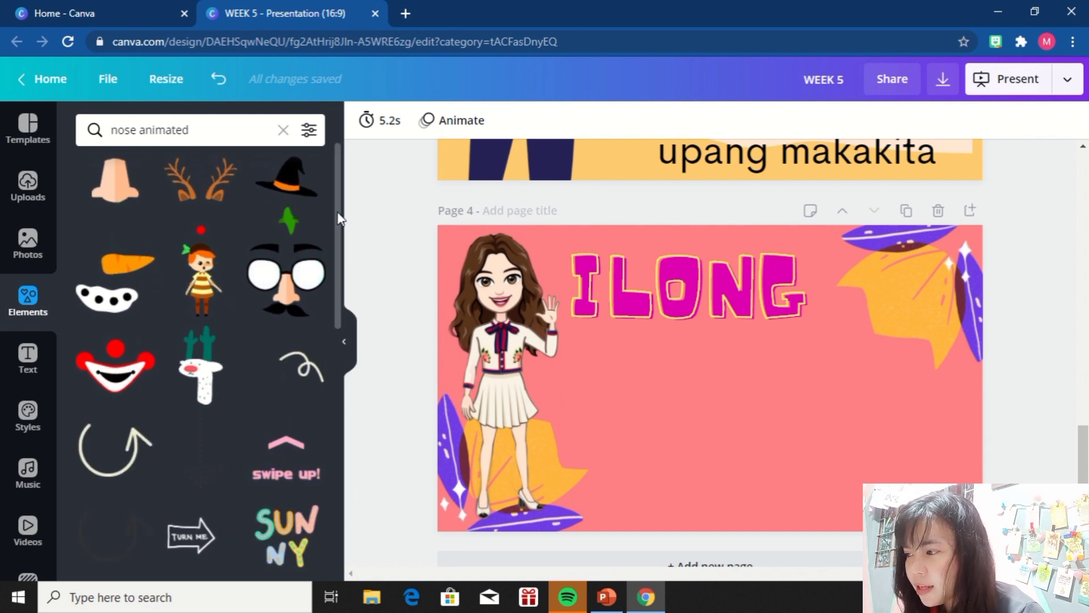
left_click_drag(339, 218, 307, 183)
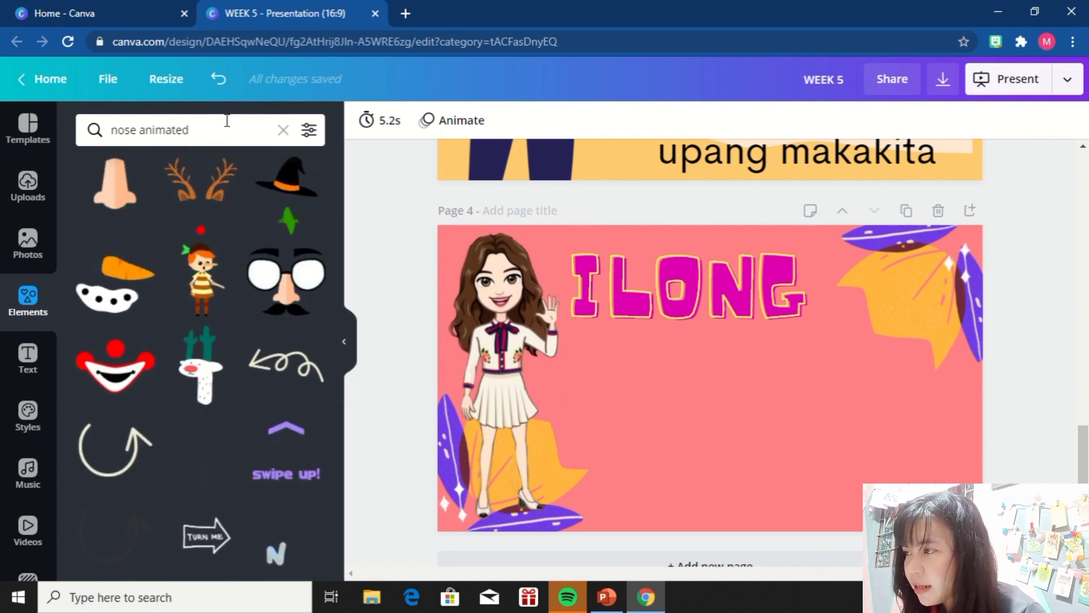
- Search the elements for "nose" and add the skin-coloured front-view nose to page 4
left_click_drag(227, 121, 141, 130)
key("BackSpace")
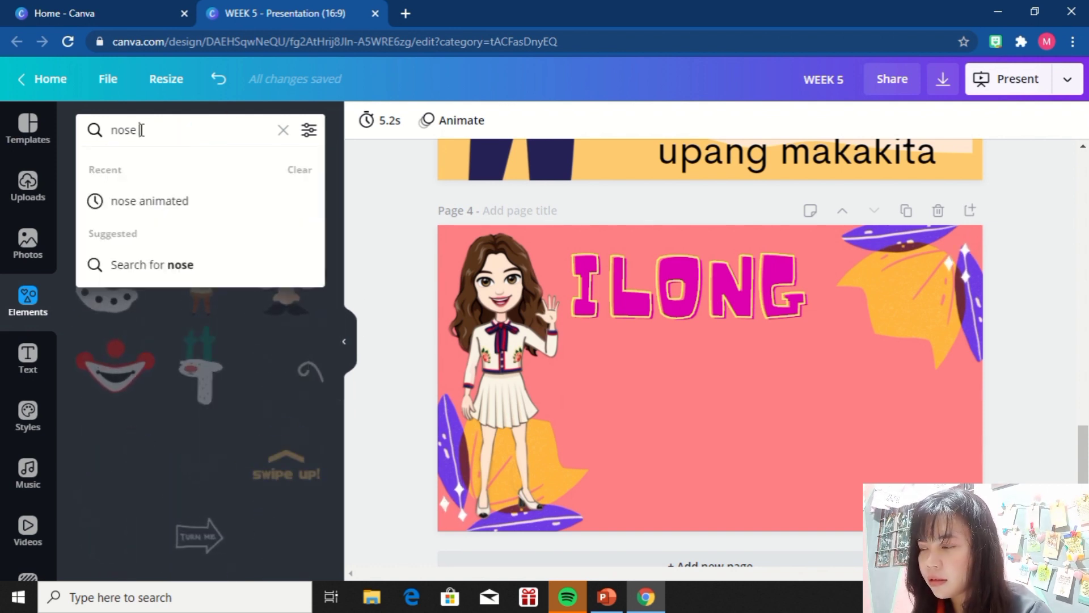
key("Return")
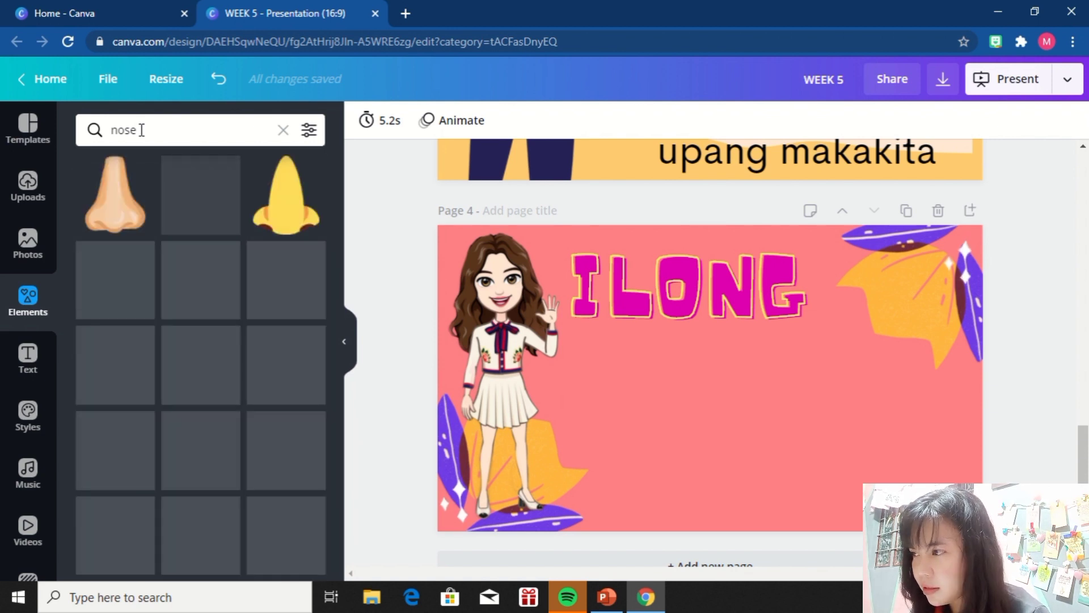
left_click(107, 226)
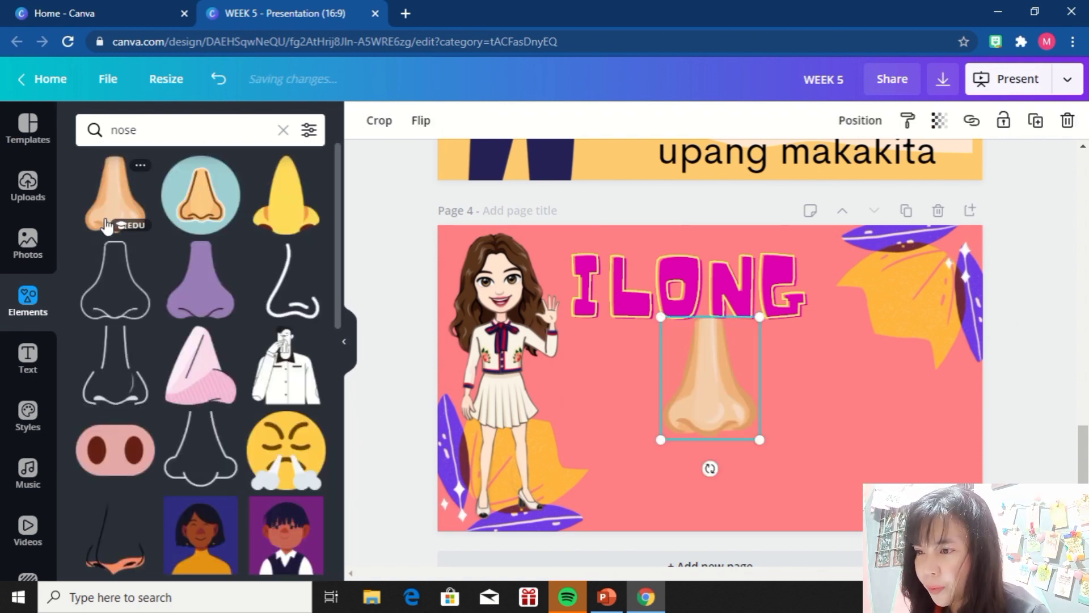
- Enlarge the nose slightly to about 361 × 448 and place it just below the last letter of ILONG
mouse_move(761, 438)
left_mouse_down()
mouse_move(741, 419)
mouse_move(769, 434)
left_mouse_up()
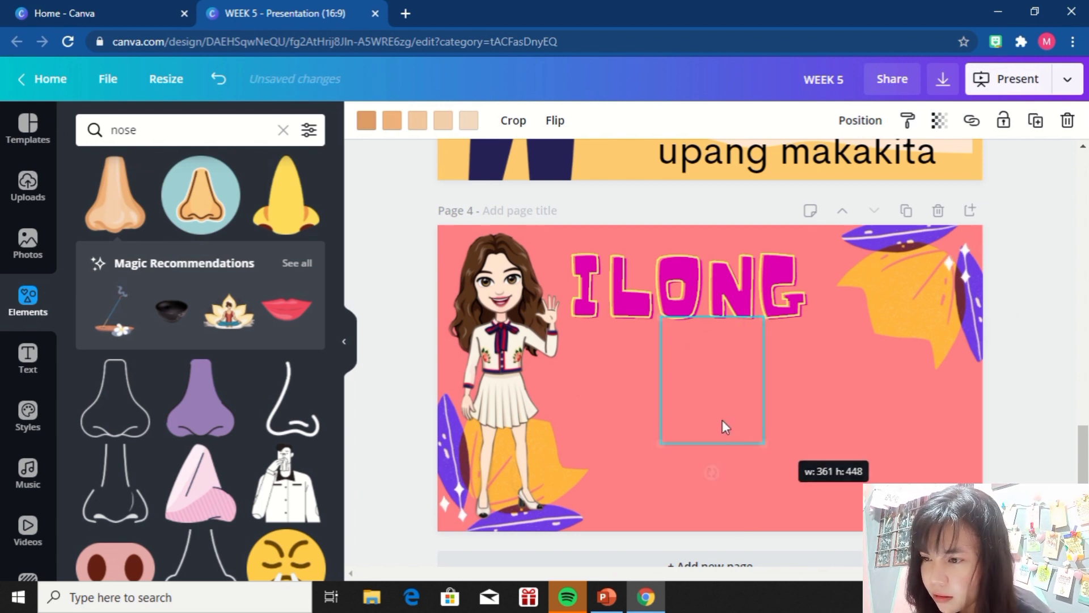
left_click(843, 418)
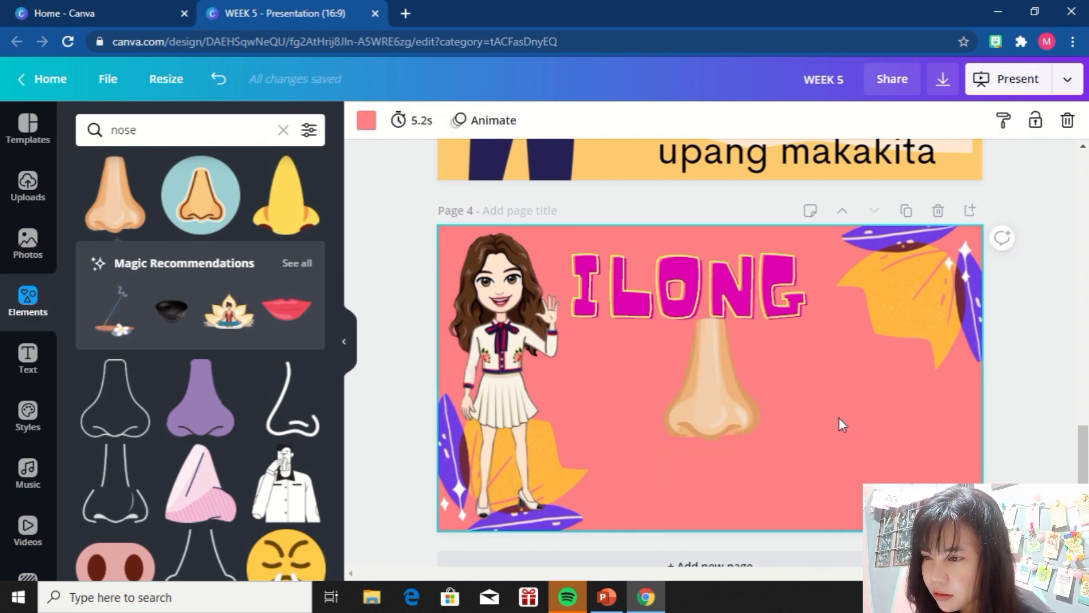
left_click_drag(742, 414, 845, 391)
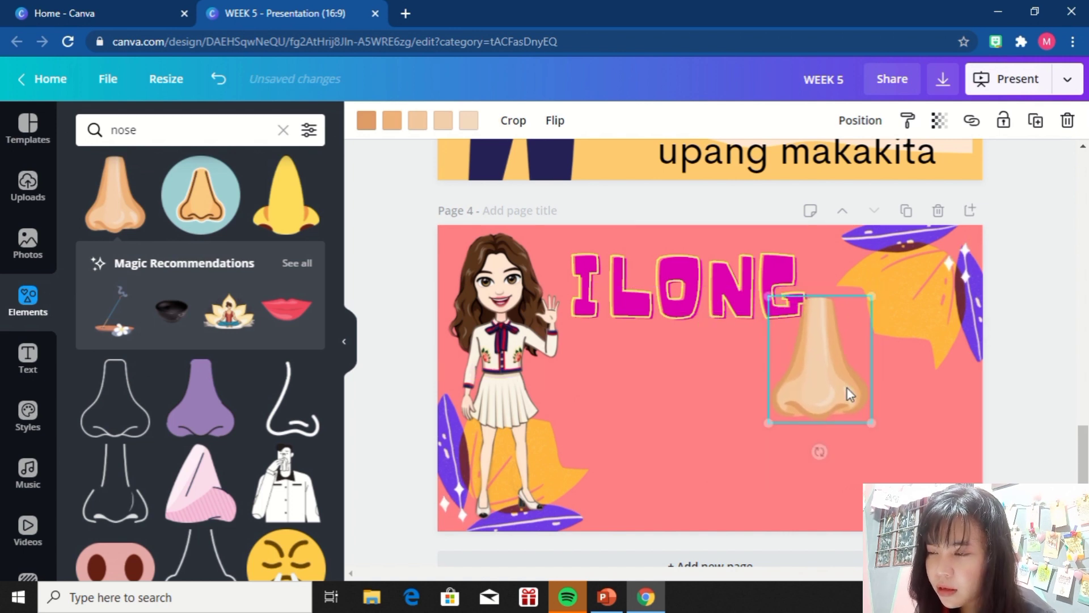
- Change page 4's background to dark green from the default colors
left_click(799, 228)
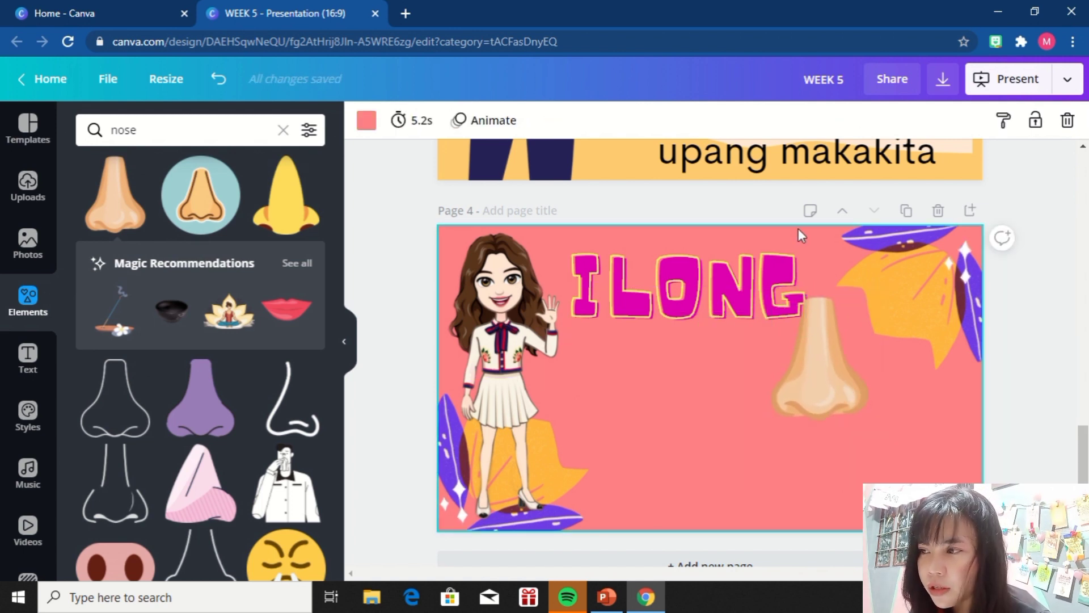
left_click(363, 122)
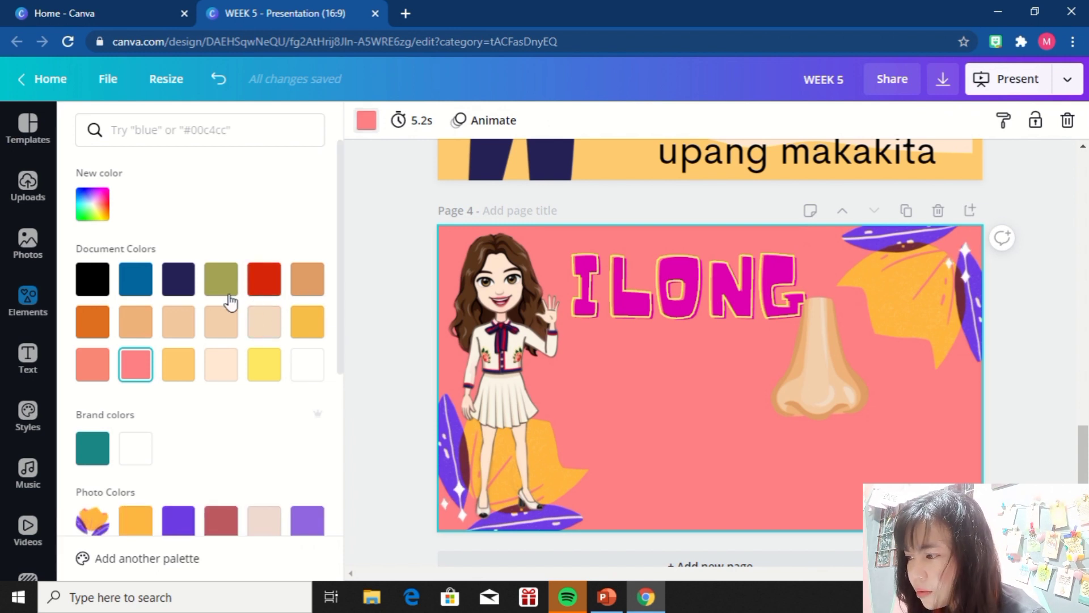
left_click_drag(342, 271, 344, 538)
left_click(101, 497)
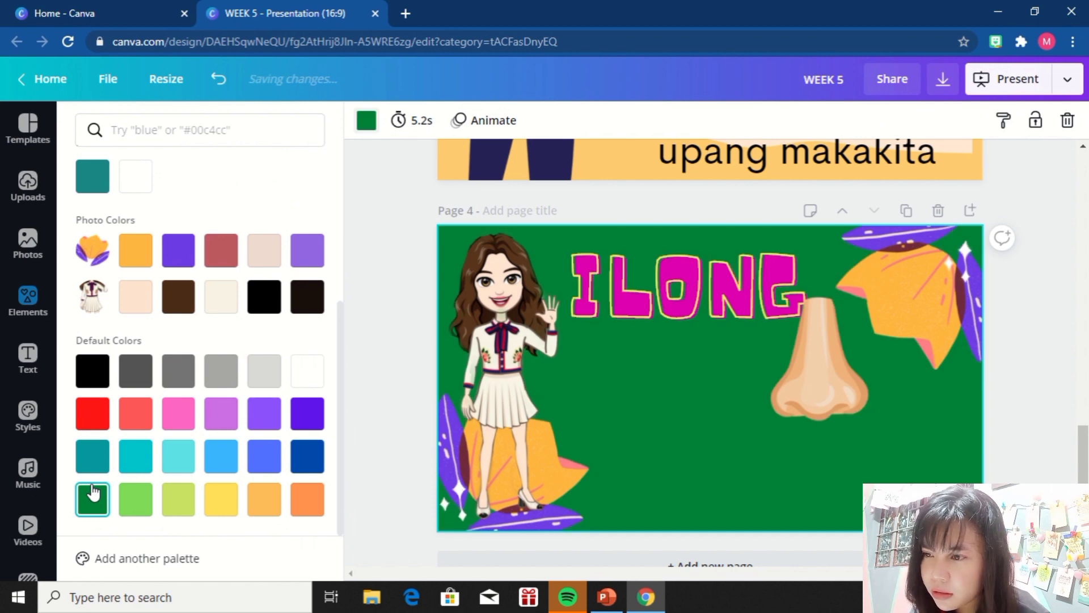
left_click(413, 260)
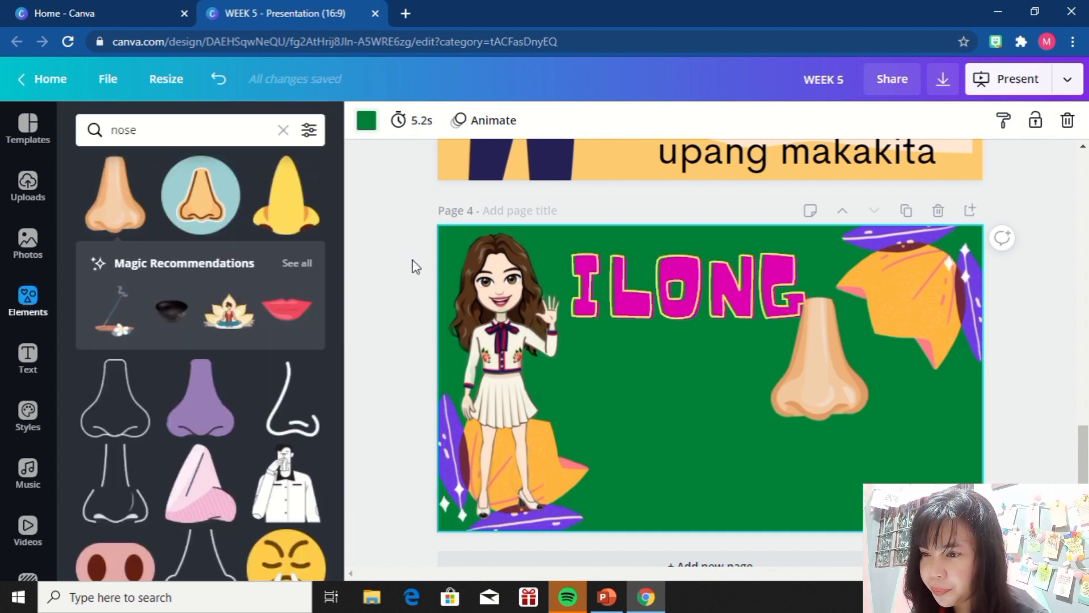
- Add a subheading text to page 4 and set its font size to 88
left_click(28, 356)
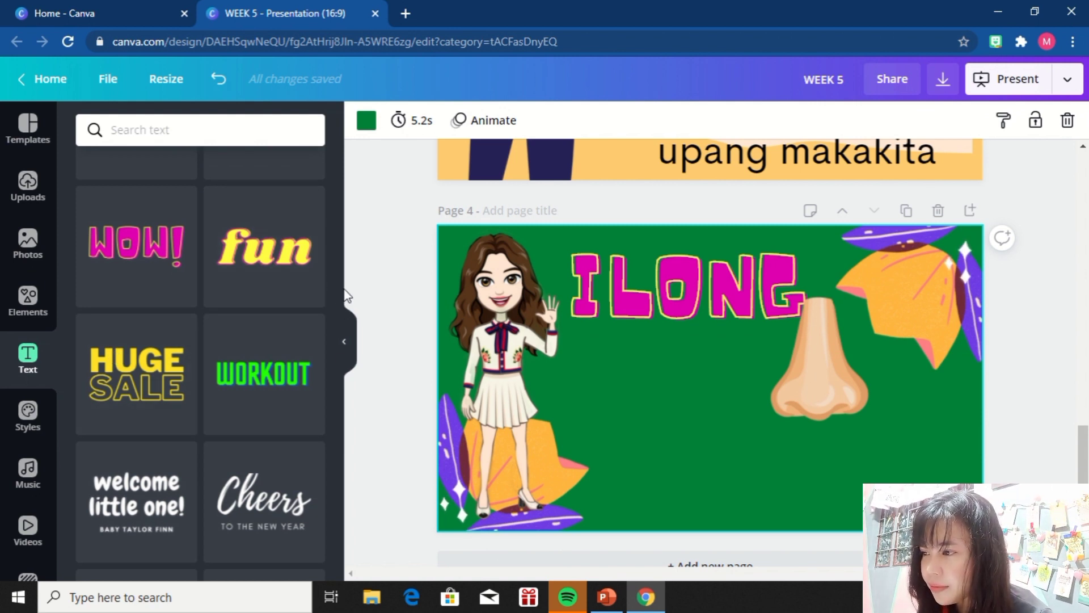
left_click_drag(340, 280, 335, 166)
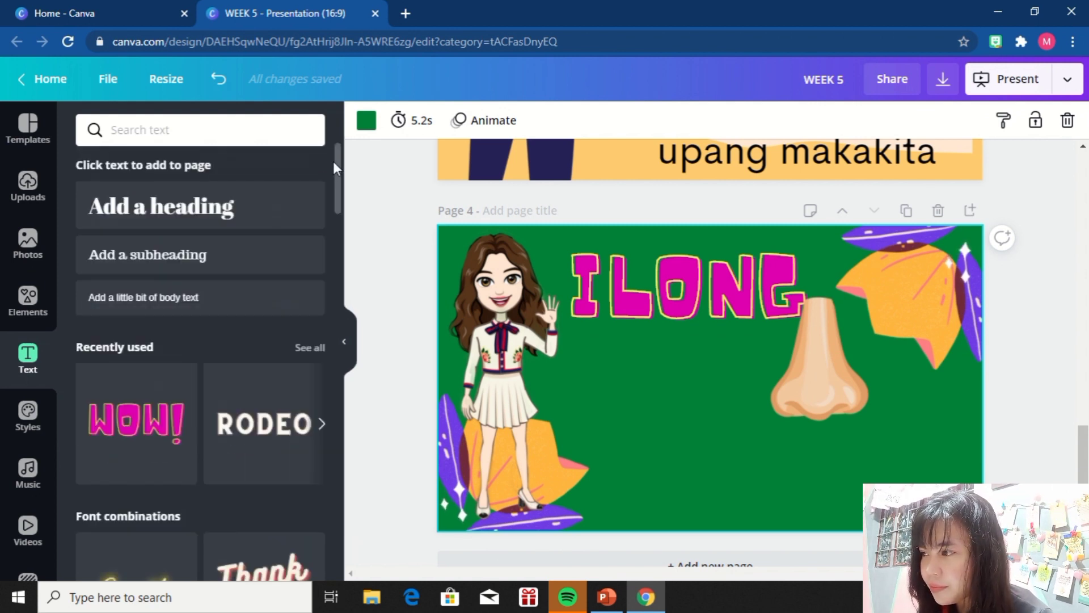
left_click(205, 256)
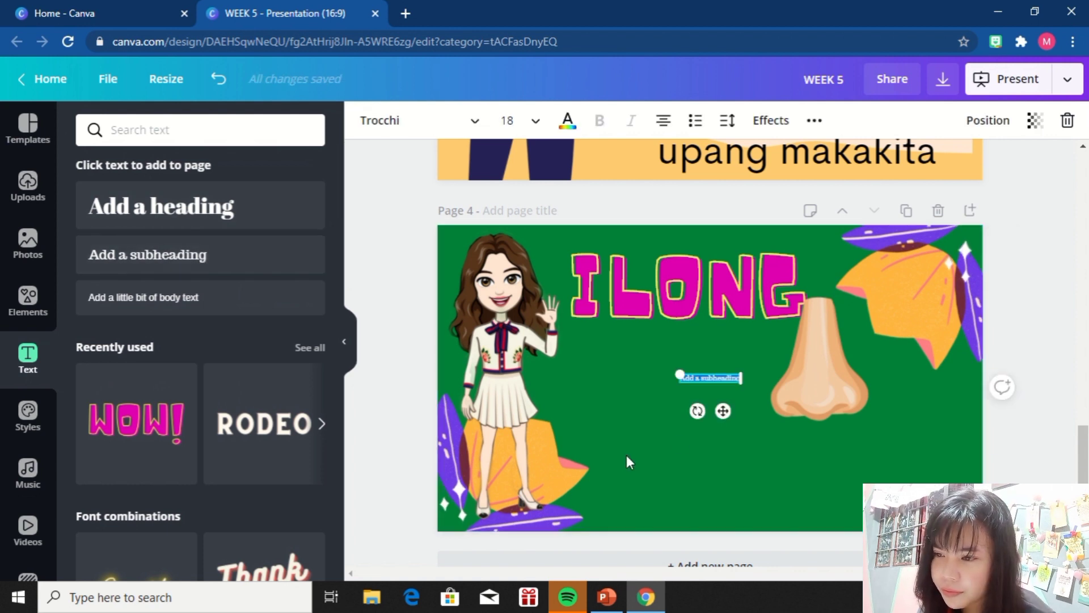
left_click(475, 120)
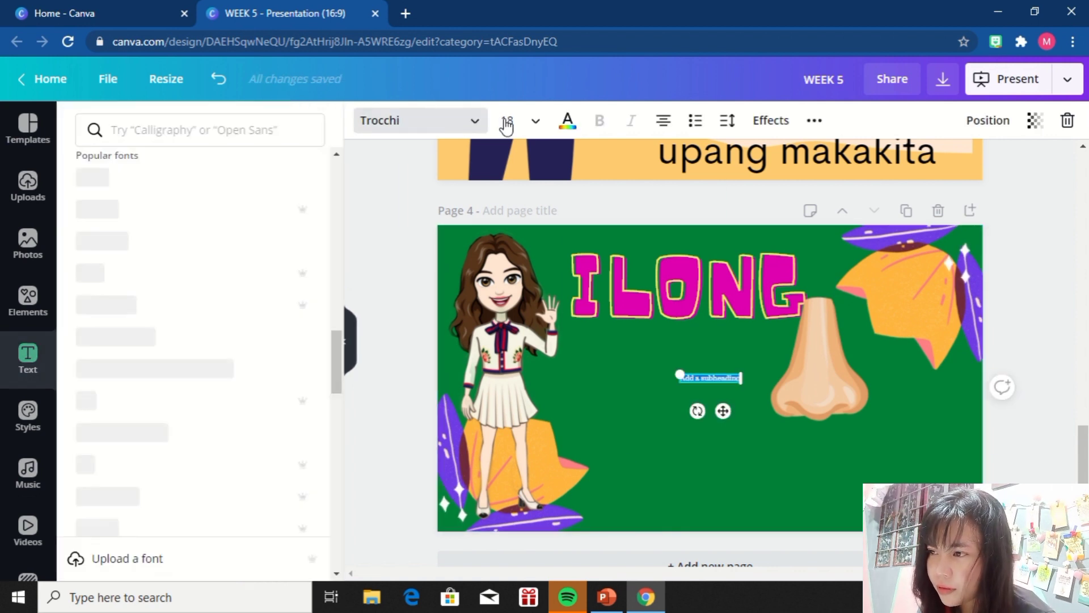
left_click(533, 126)
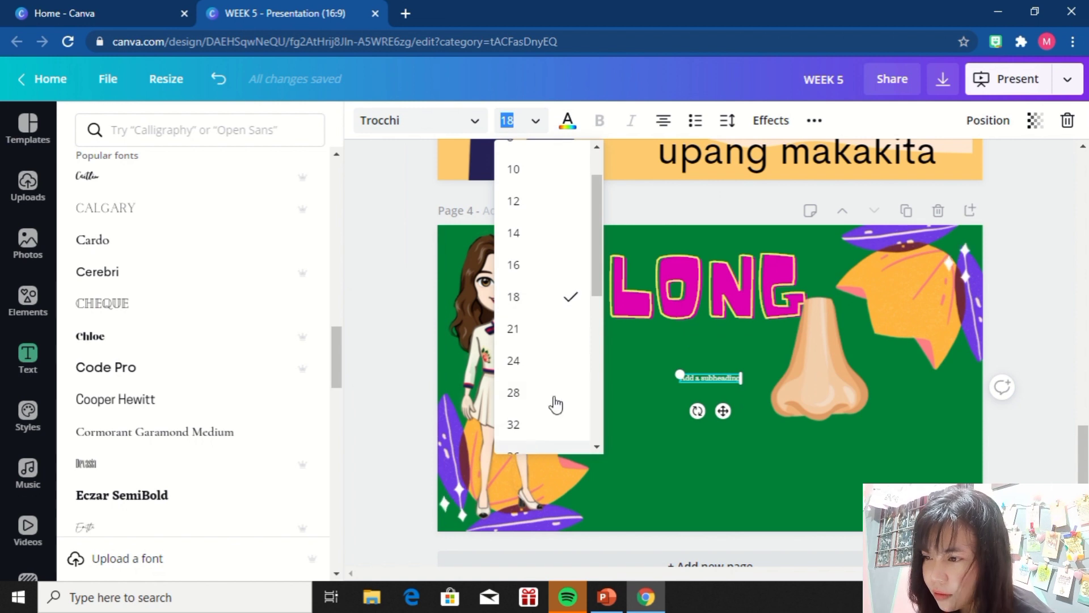
left_click_drag(597, 261, 595, 412)
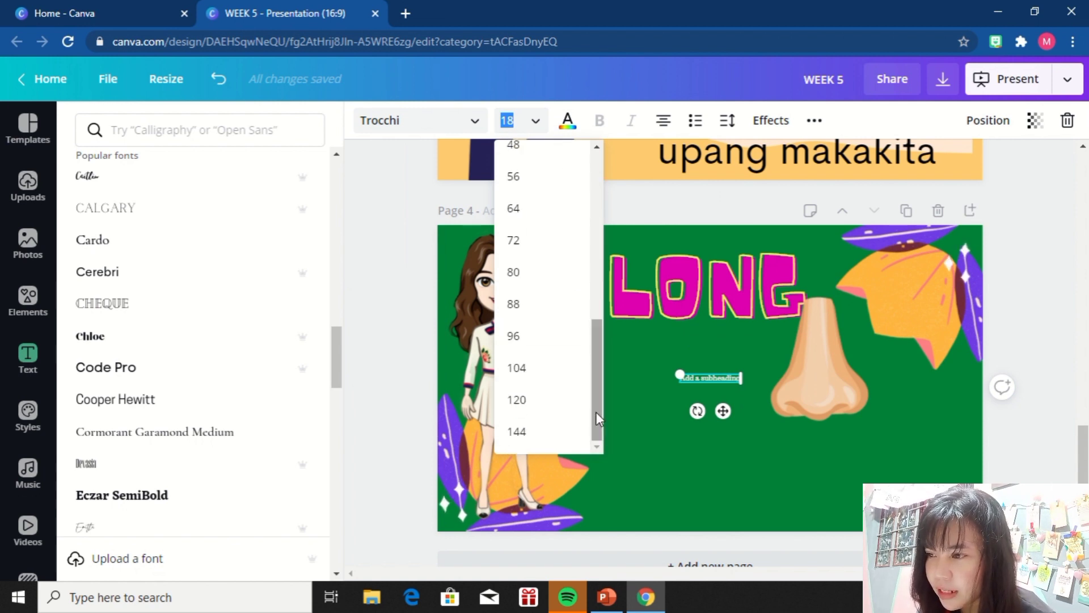
left_click(513, 304)
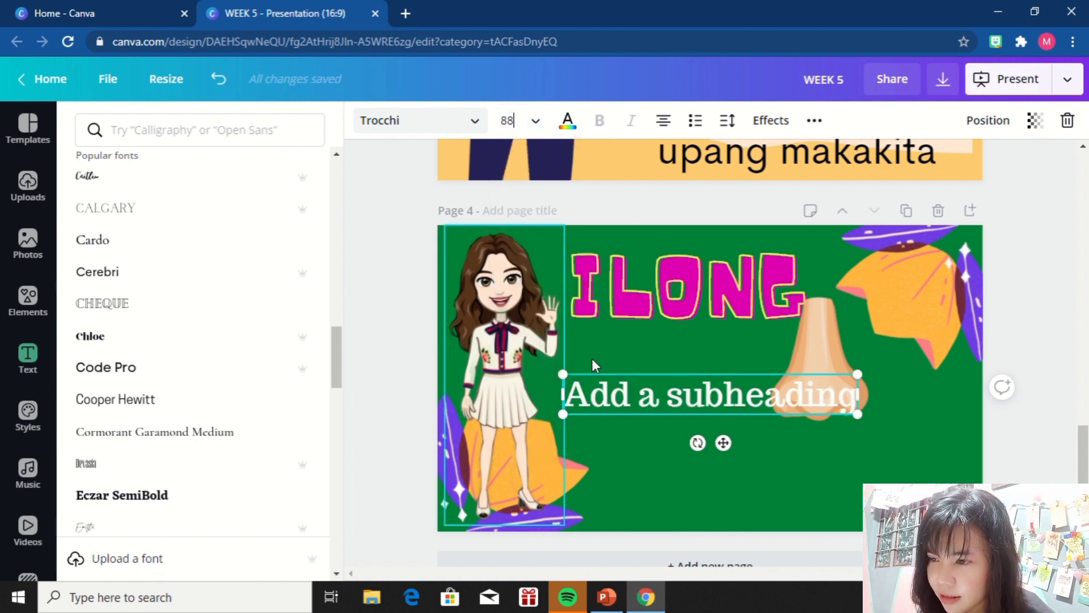
- Replace the subheading wording with "Ito ay ginagamit upang maka-amoy." and narrow its text box so it ends before the nose
double_click(683, 399)
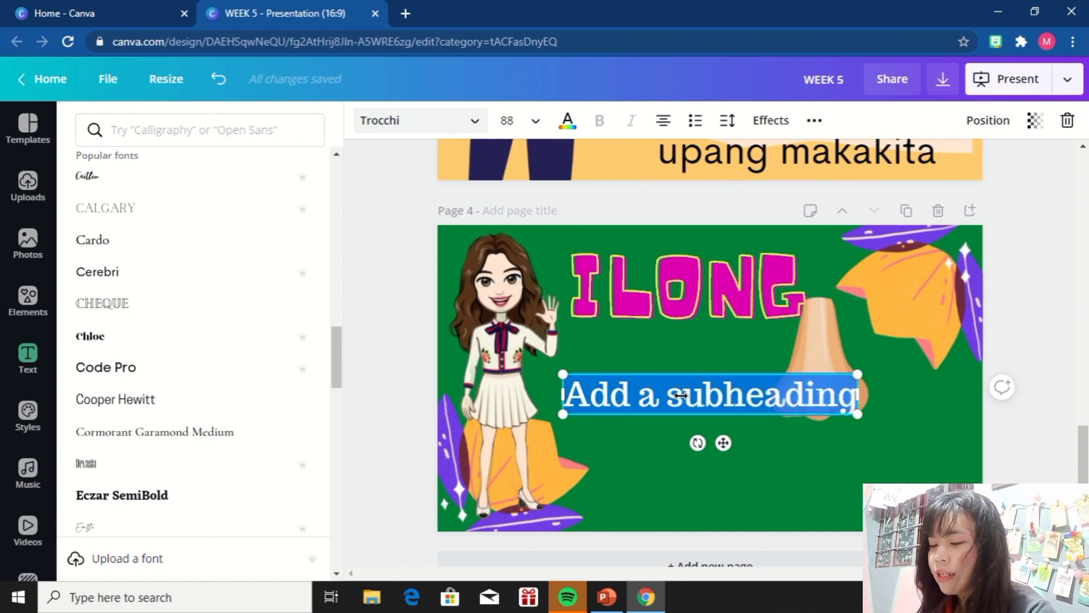
type("ito")
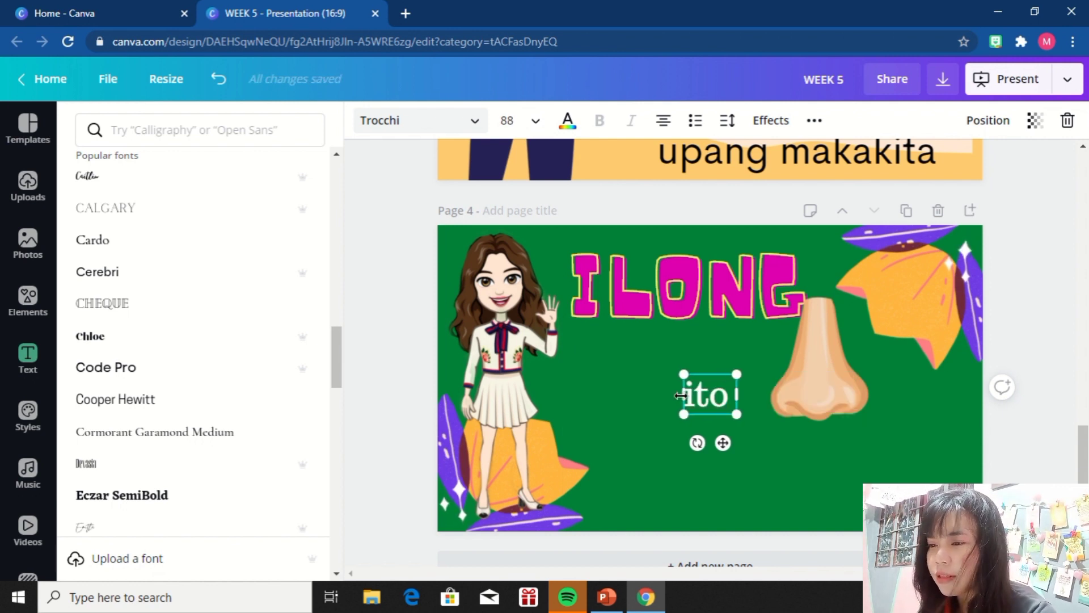
key("BackSpace")
key("BackSpace")
key("BackSpace")
type("Ito ay g")
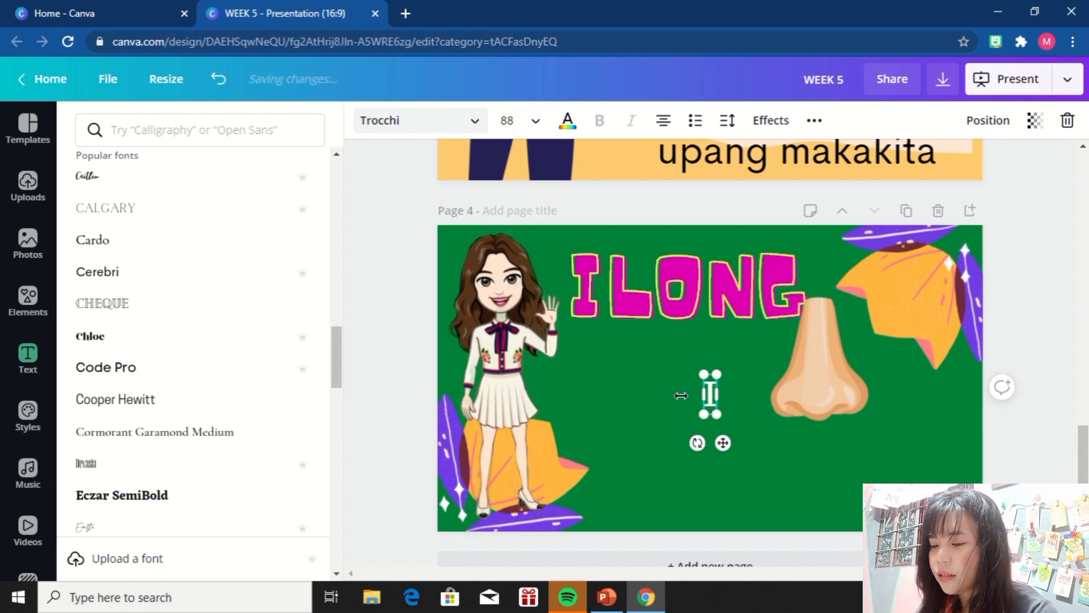
type("in")
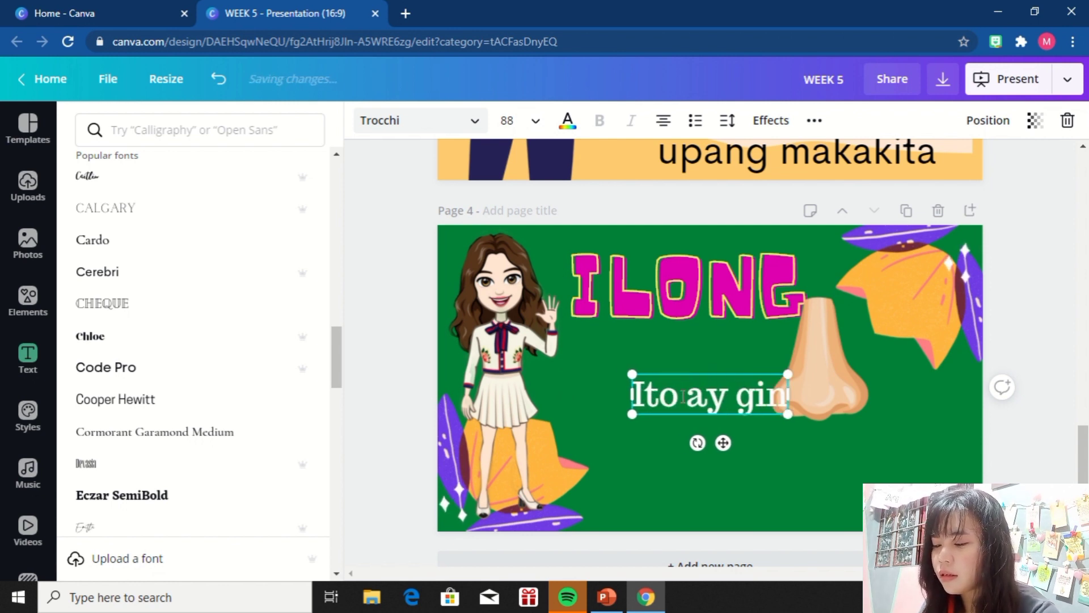
type("agamit up")
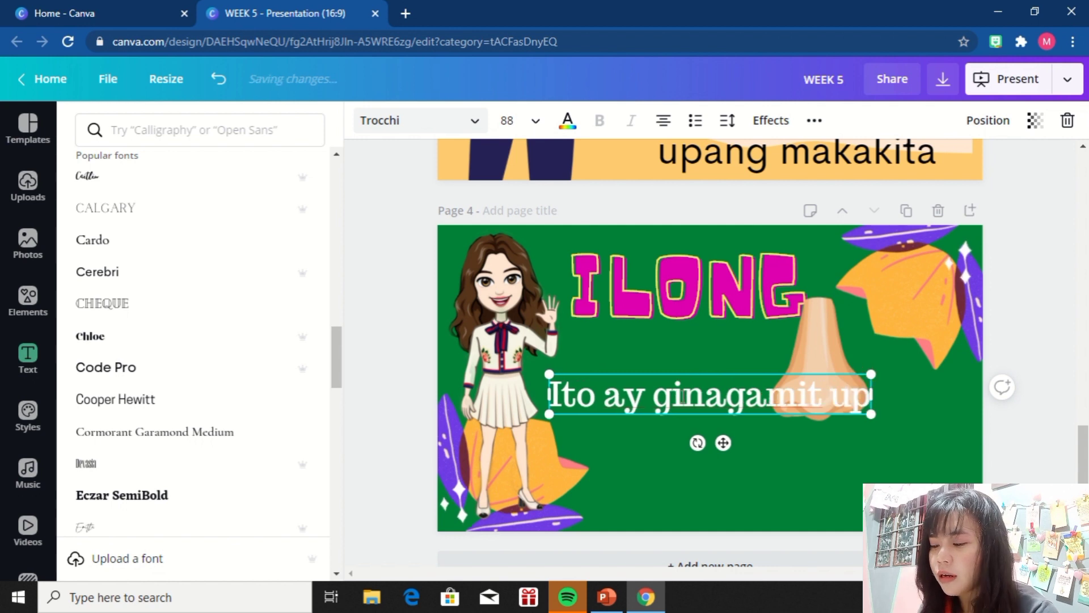
type("ang m")
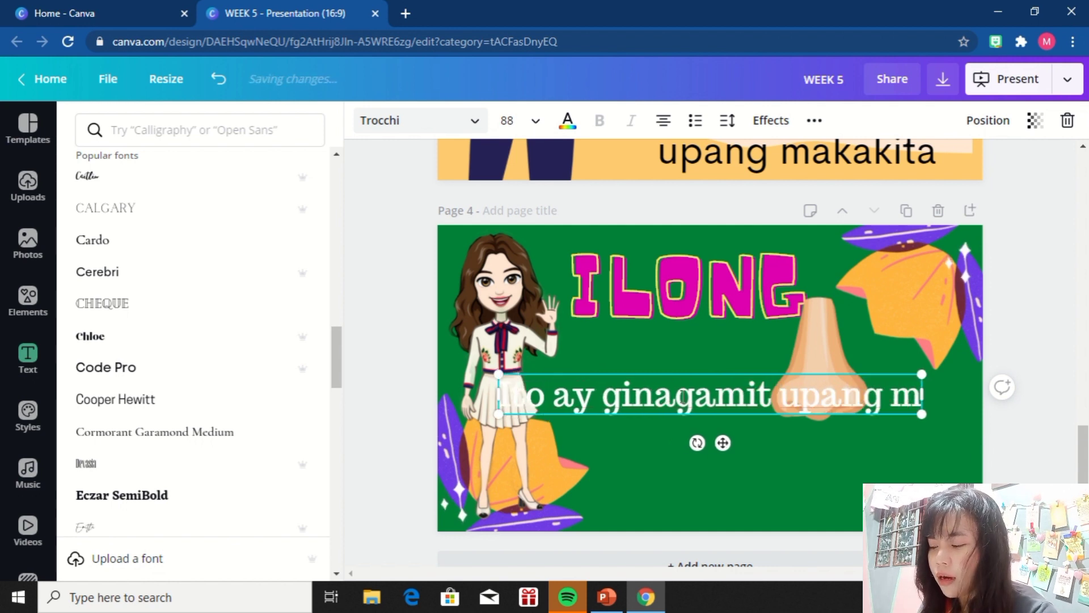
type("aka")
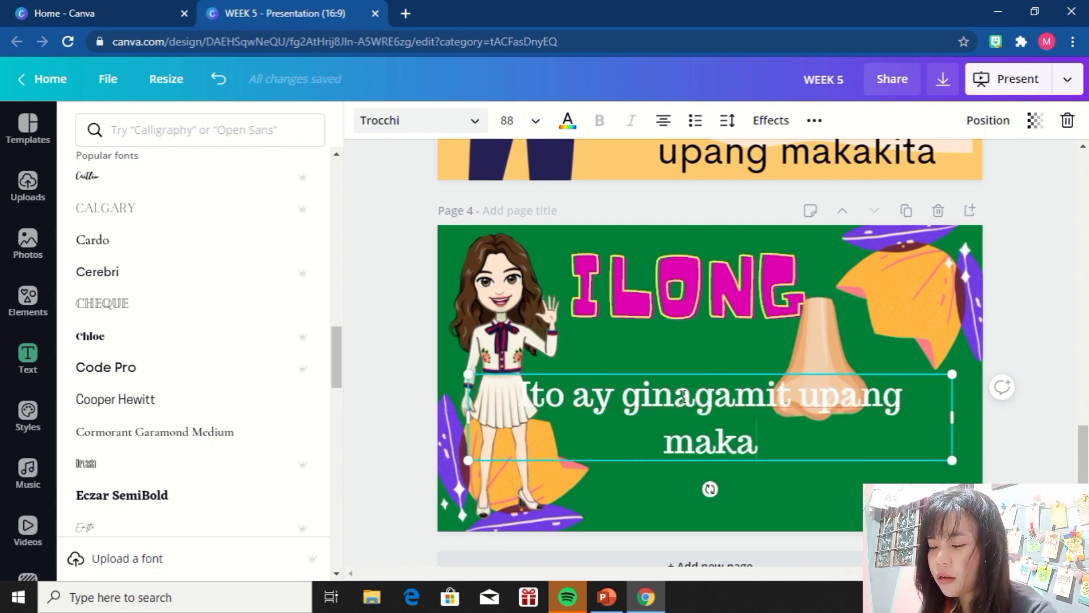
type("-amoy")
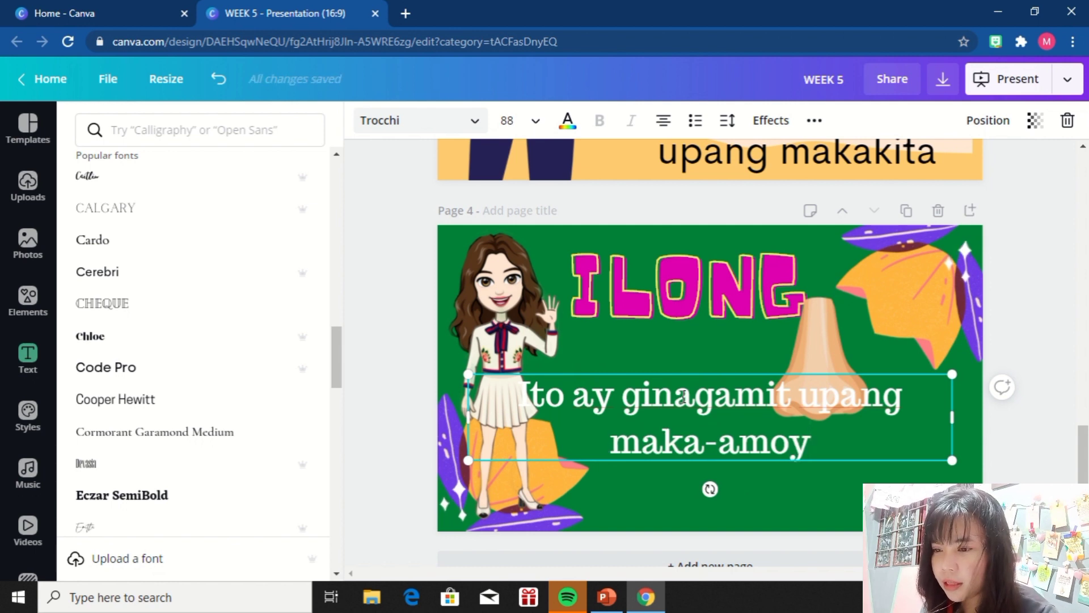
type(".")
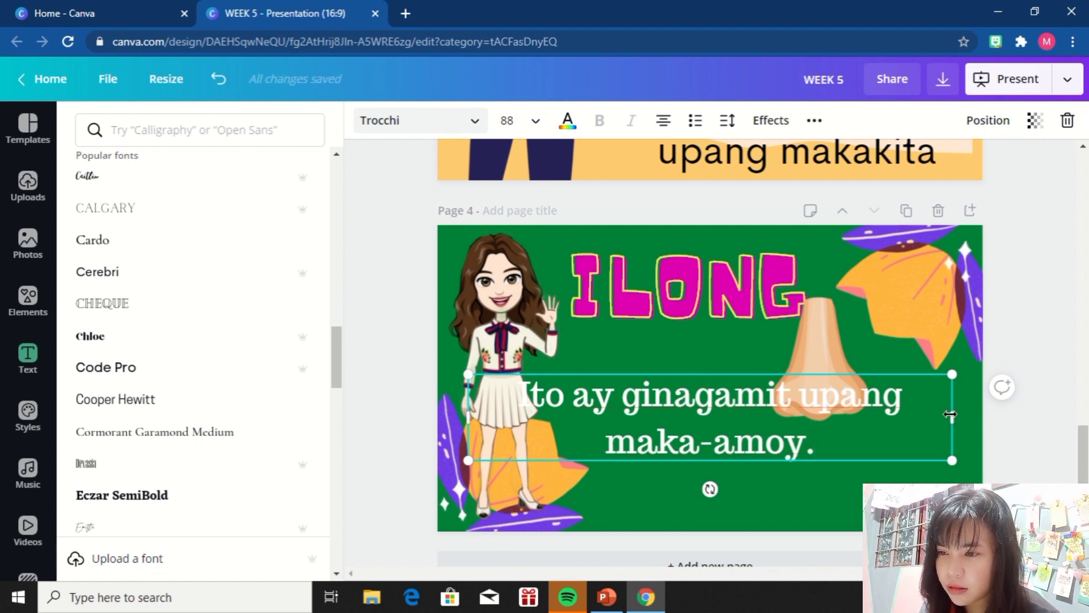
left_click_drag(950, 415, 763, 428)
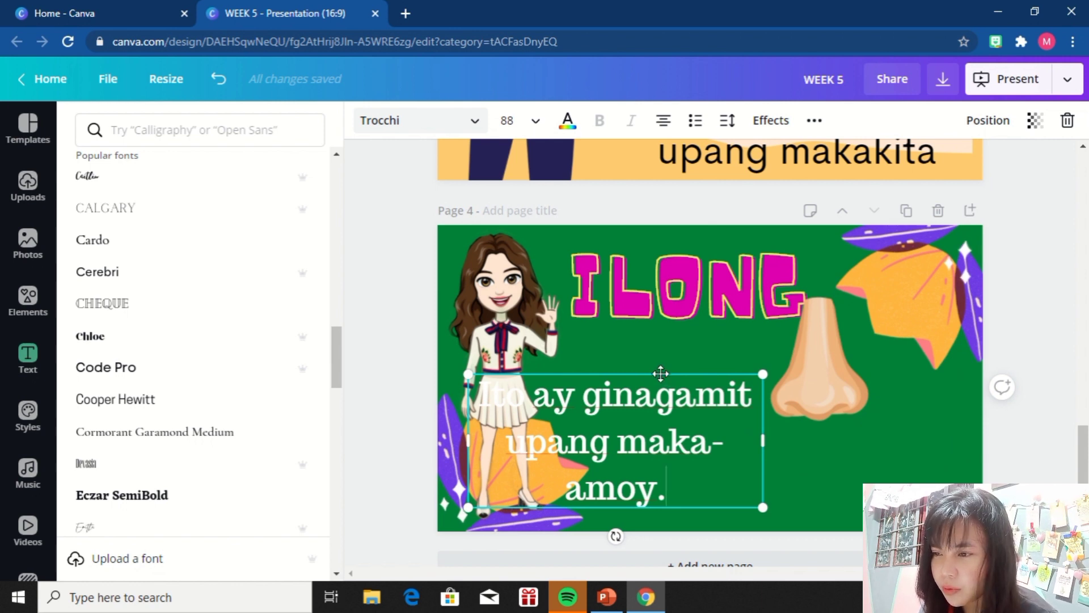
- Reposition the description directly beneath the ILONG title, clear of the girl, and move the nose to the right of the description
left_click_drag(661, 373, 719, 353)
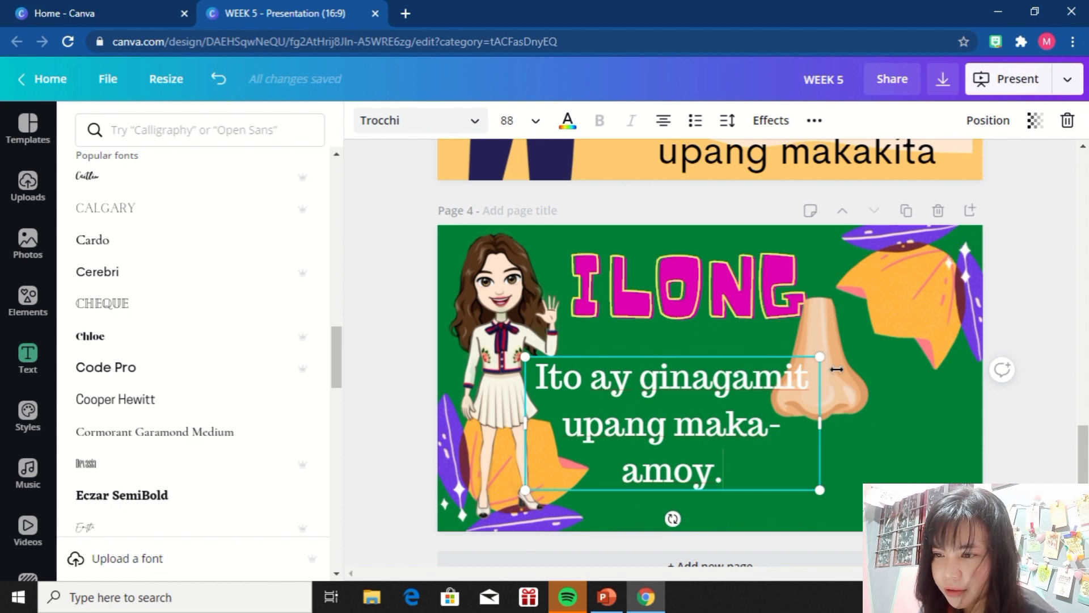
left_click_drag(852, 399, 912, 460)
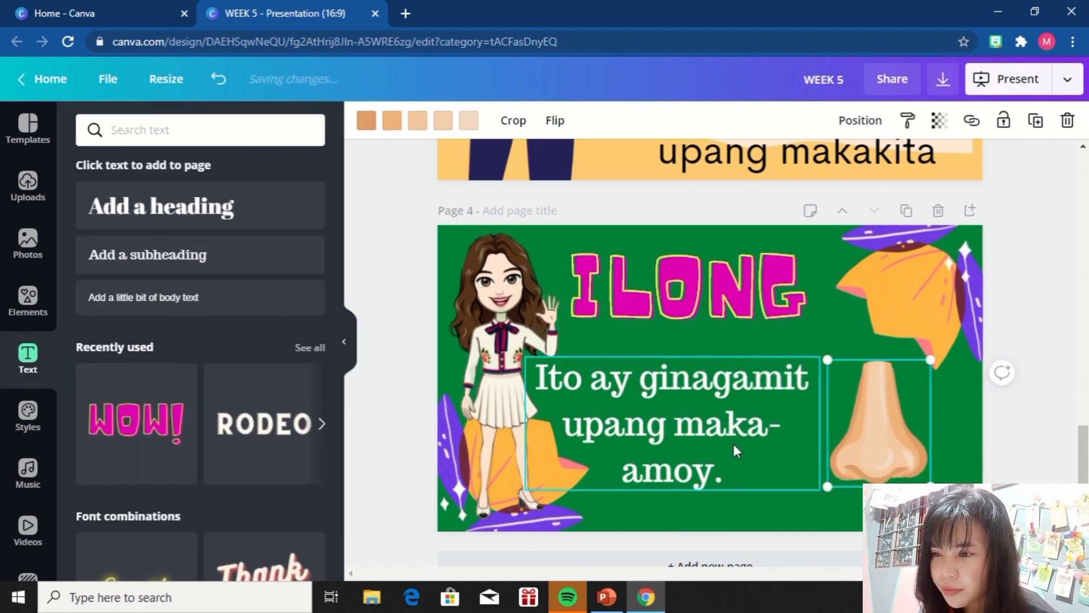
left_click_drag(712, 431, 734, 404)
- Change the font of the description on page 4 to Code Pro
left_click(722, 420)
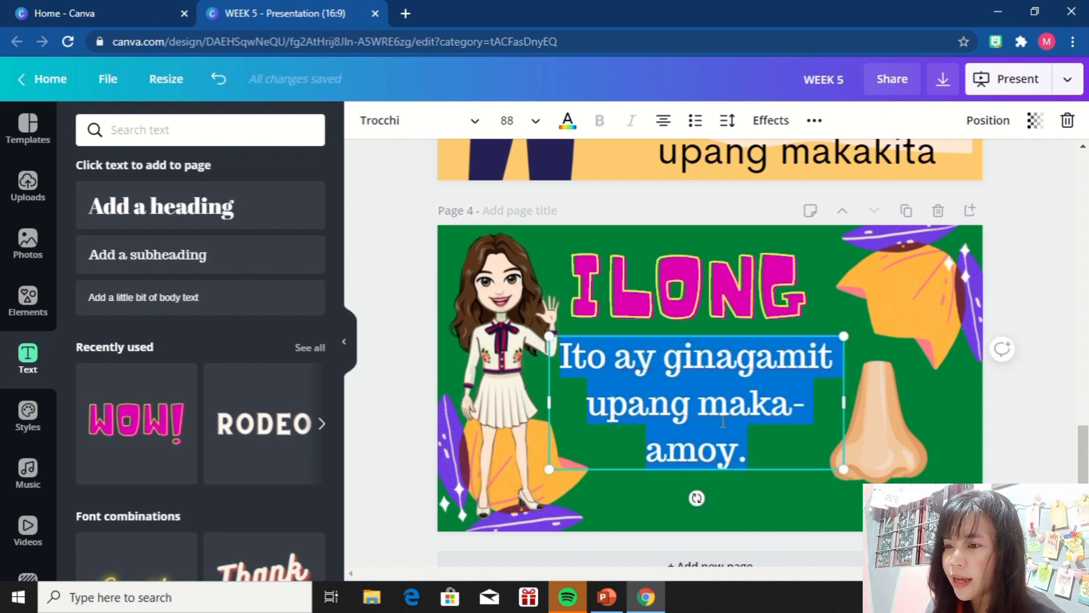
left_click(474, 122)
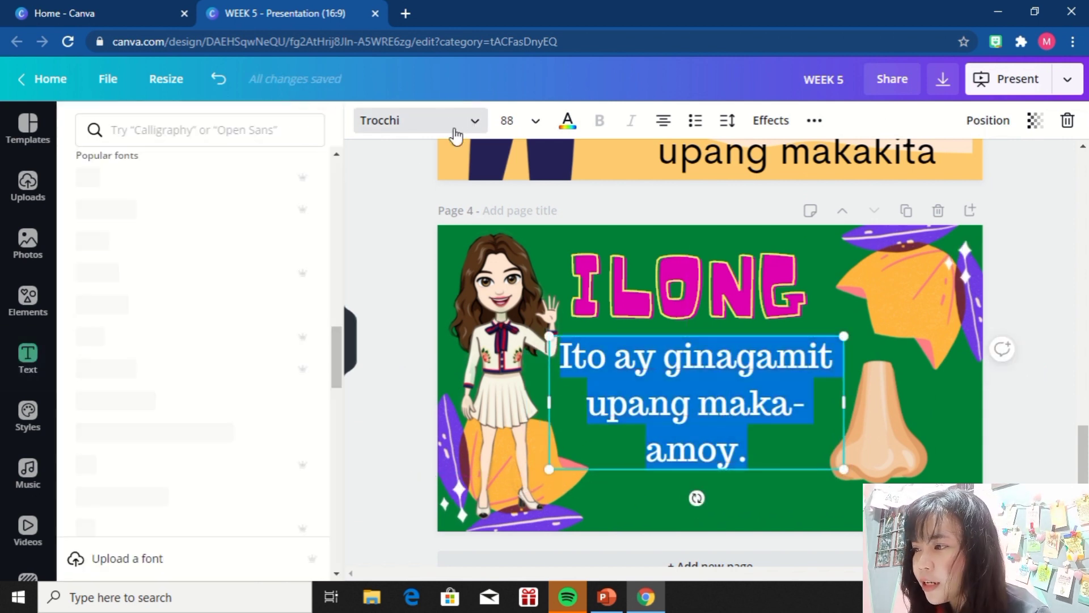
left_click(117, 374)
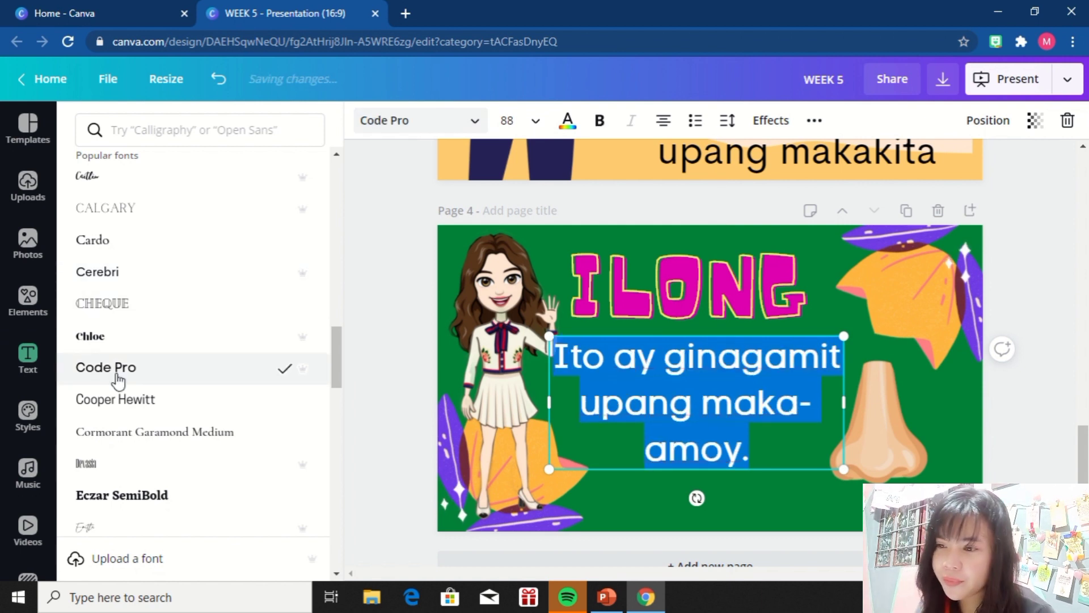
key("Escape")
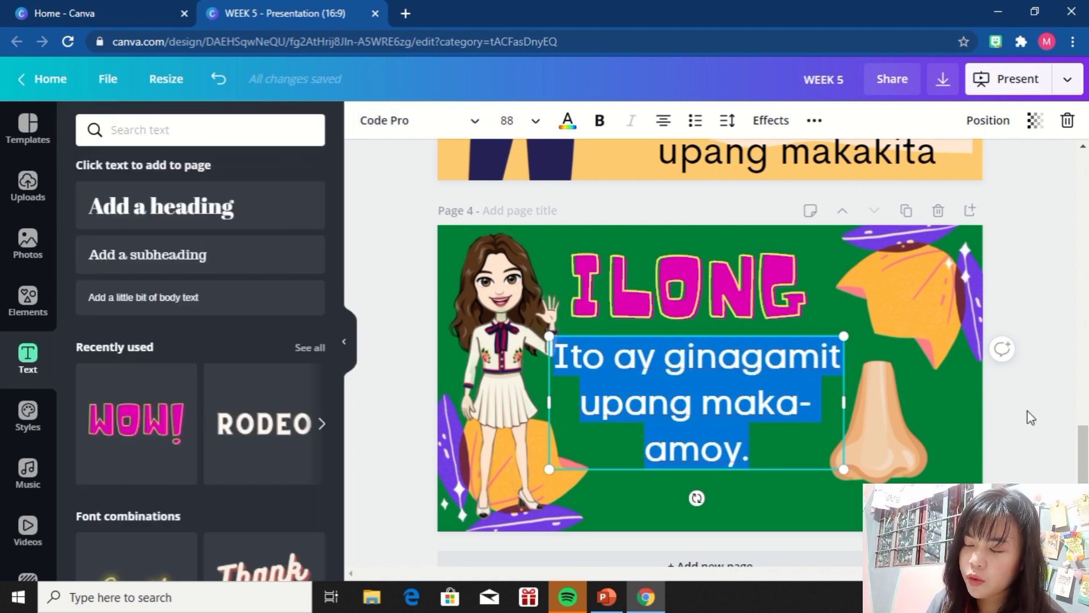
left_click(388, 333)
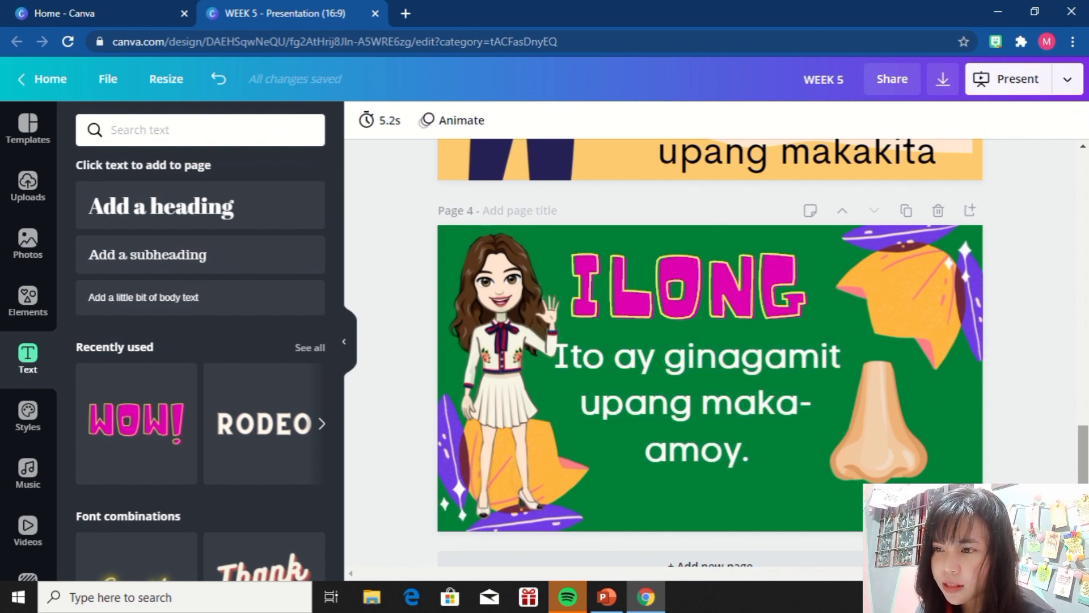
- Review the earlier pages and add a new page 5 after the ILONG page
scroll(1085, 317, "up", 5)
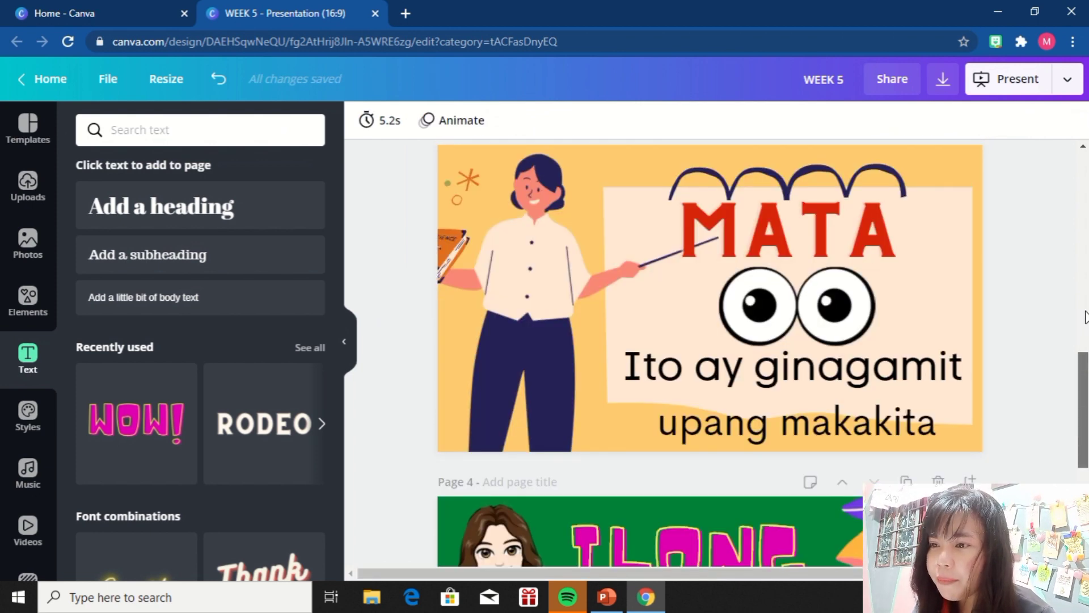
scroll(1086, 317, "up", 5)
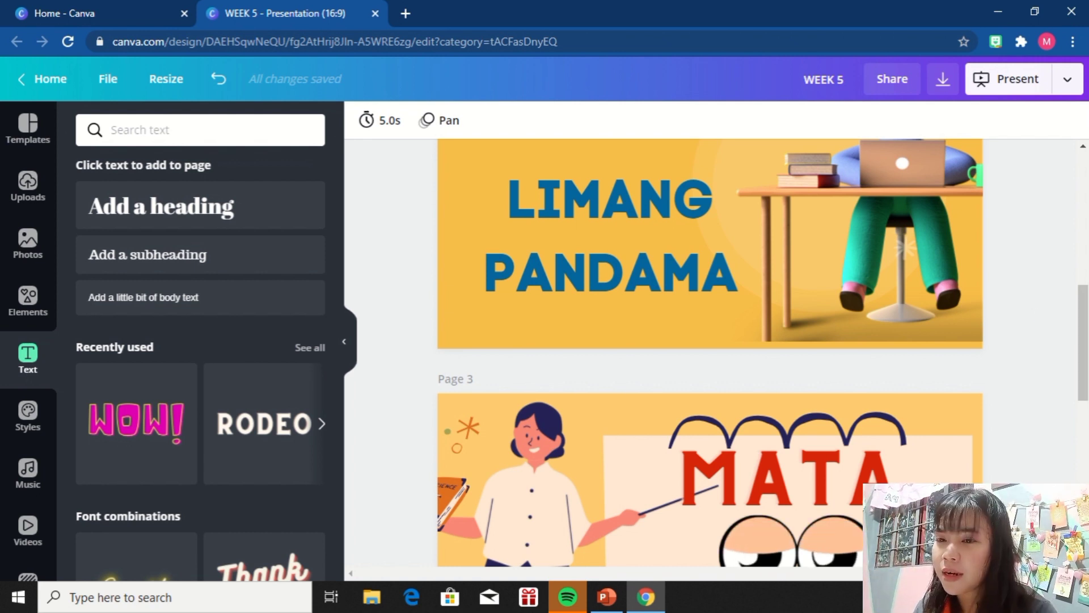
scroll(1087, 357, "down", 10)
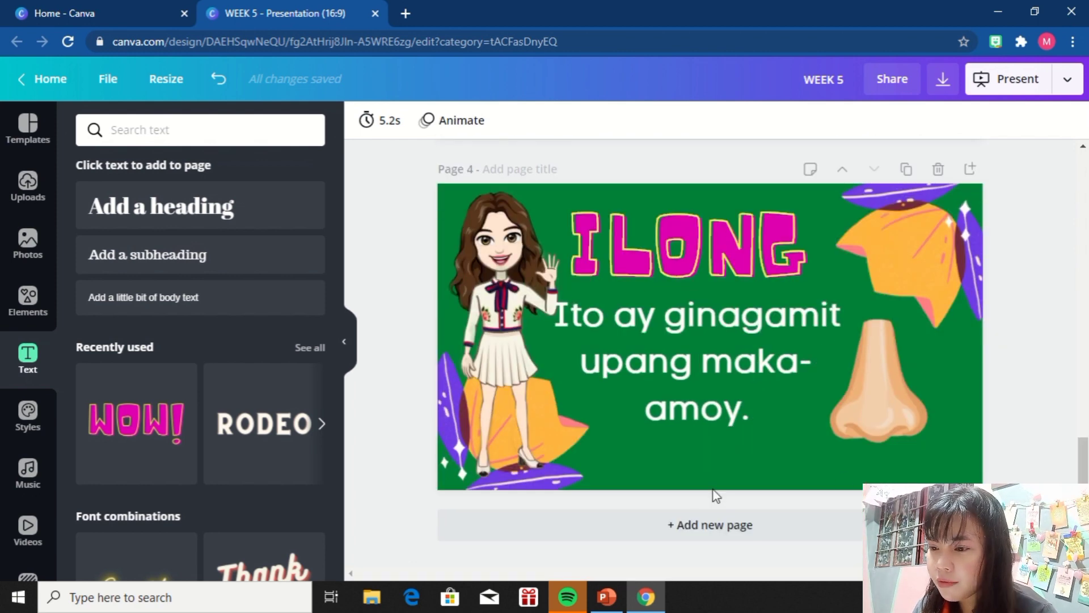
left_click(697, 525)
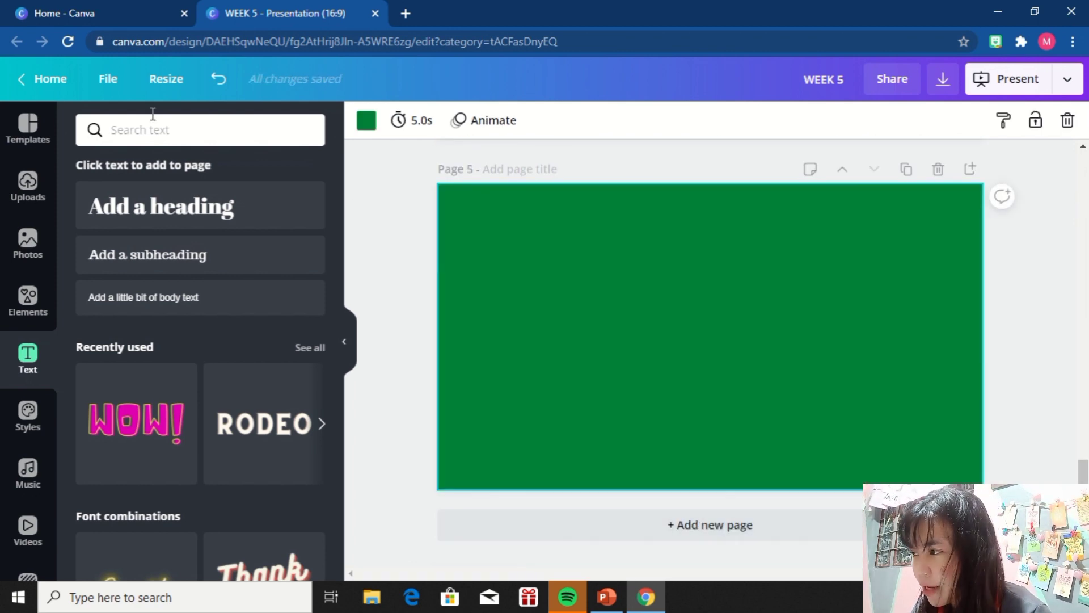
- Apply the "Thank You" page of the Blue and Purple Simple Teamwork Keynote Presentation template to page 5
left_click(29, 125)
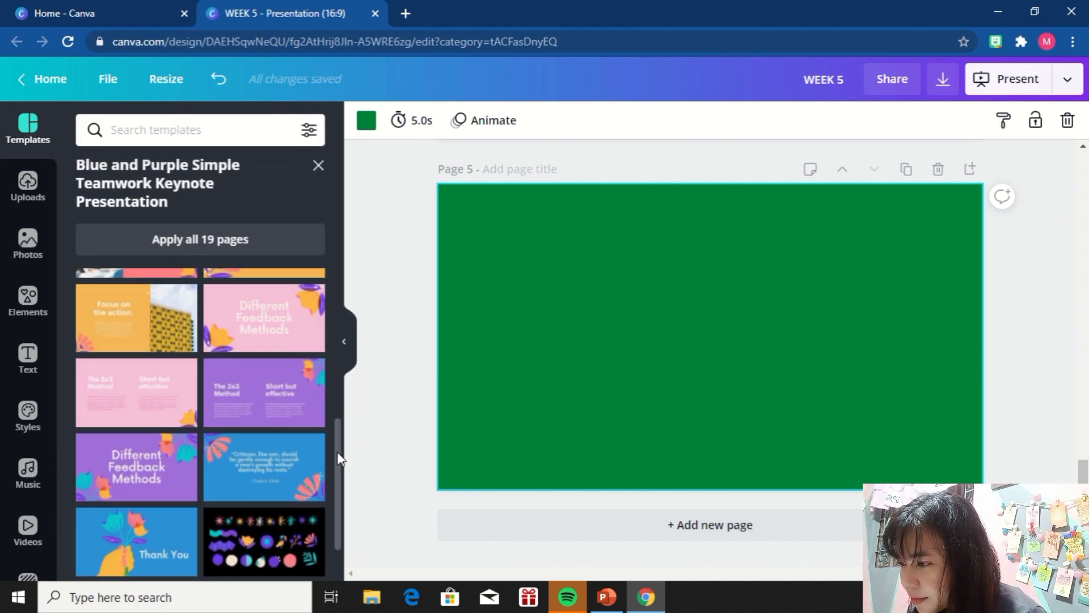
left_click_drag(338, 459, 338, 546)
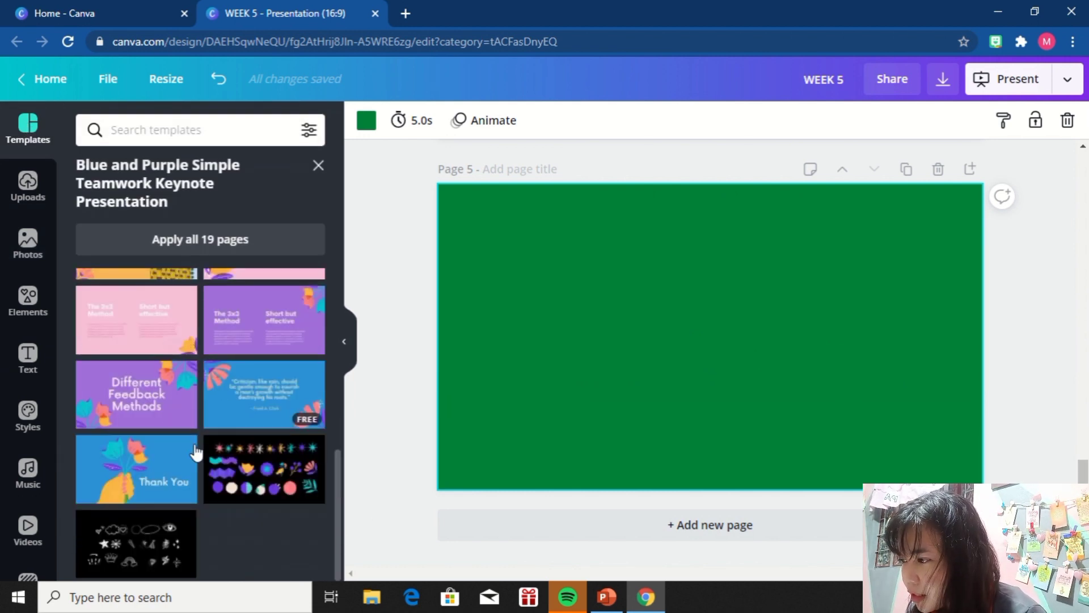
left_click(151, 476)
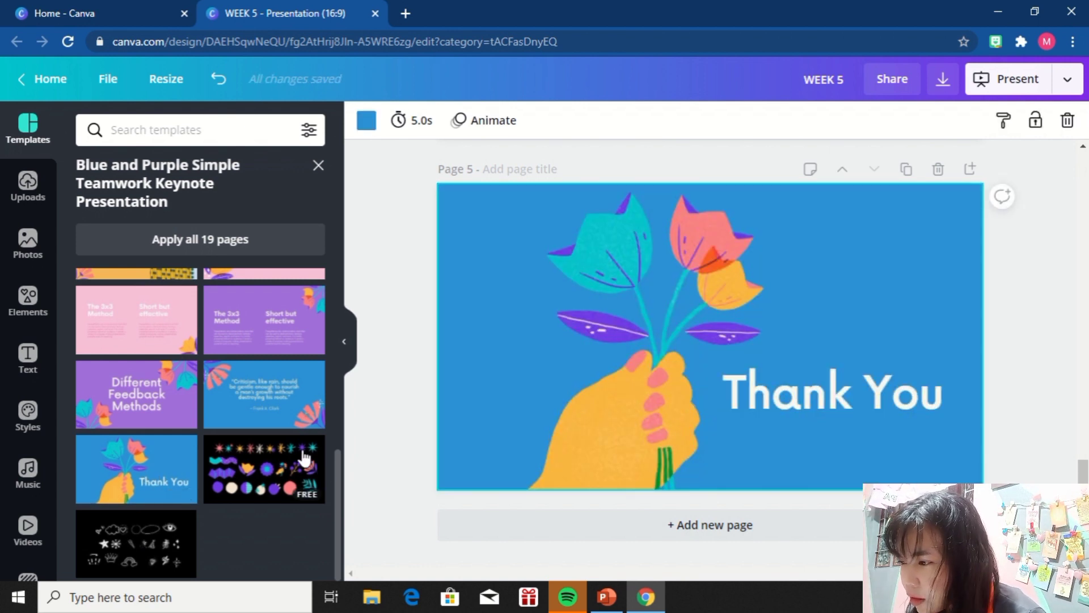
- Apply the purple "Learning from home can be difficult" page of the Colorful 3D Illustrated Remote Learning template to page 5
left_click(318, 166)
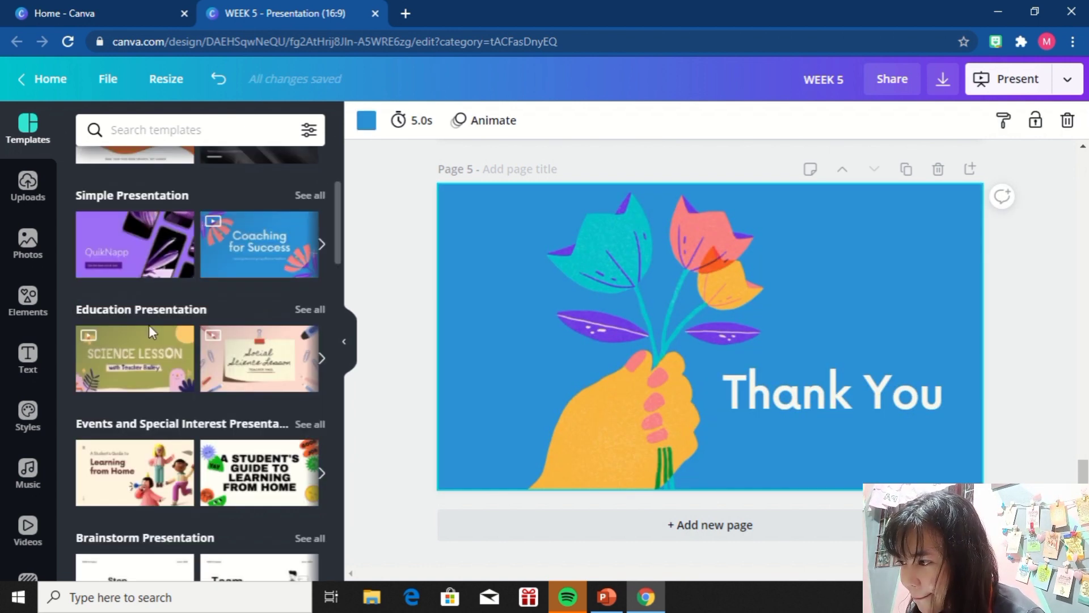
left_click(159, 470)
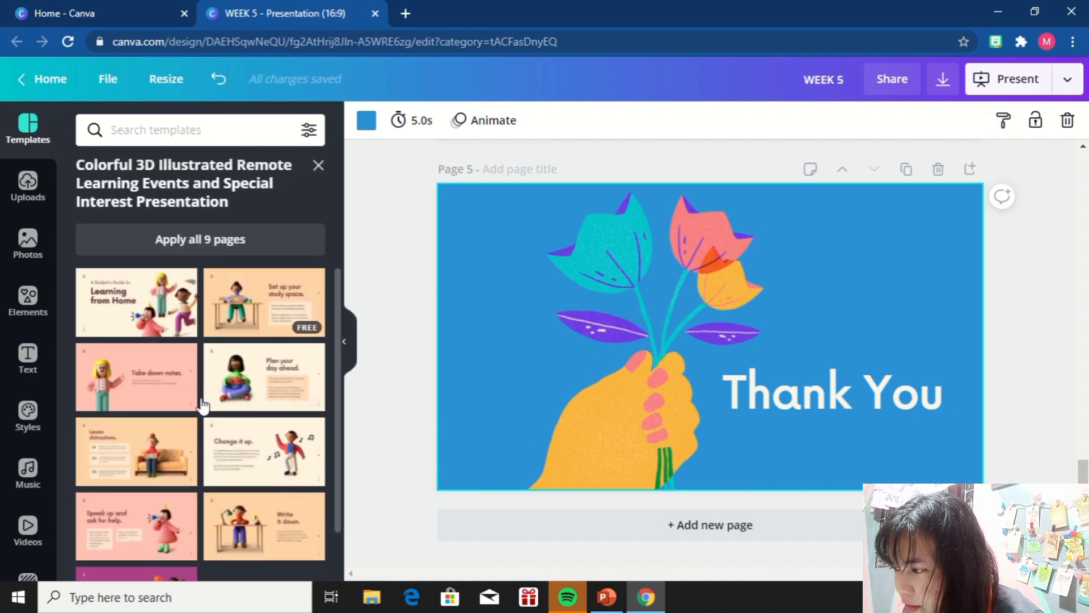
left_click_drag(336, 285, 336, 425)
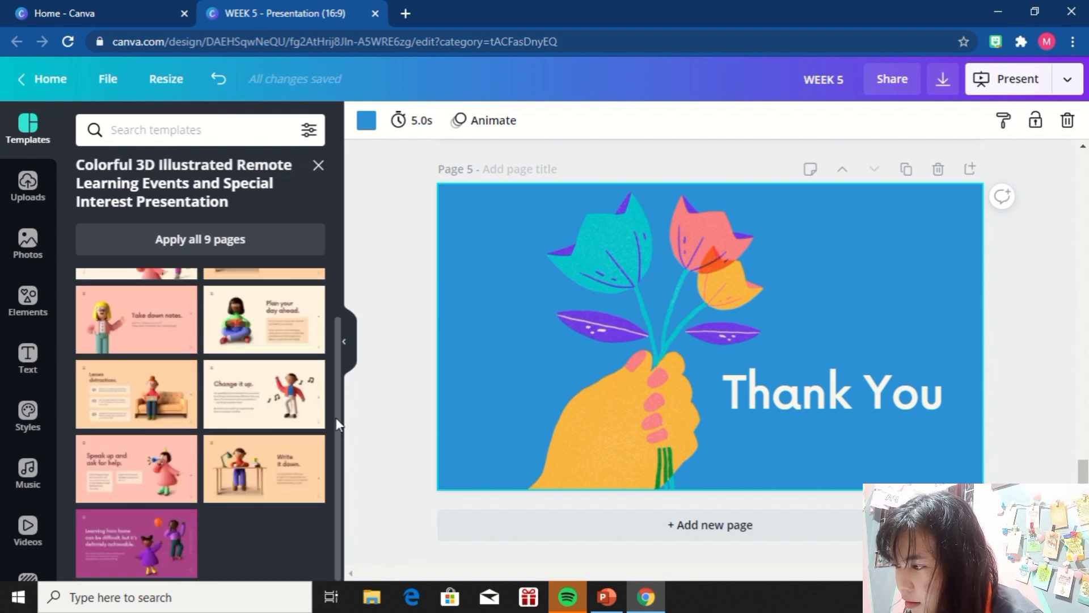
left_click(159, 542)
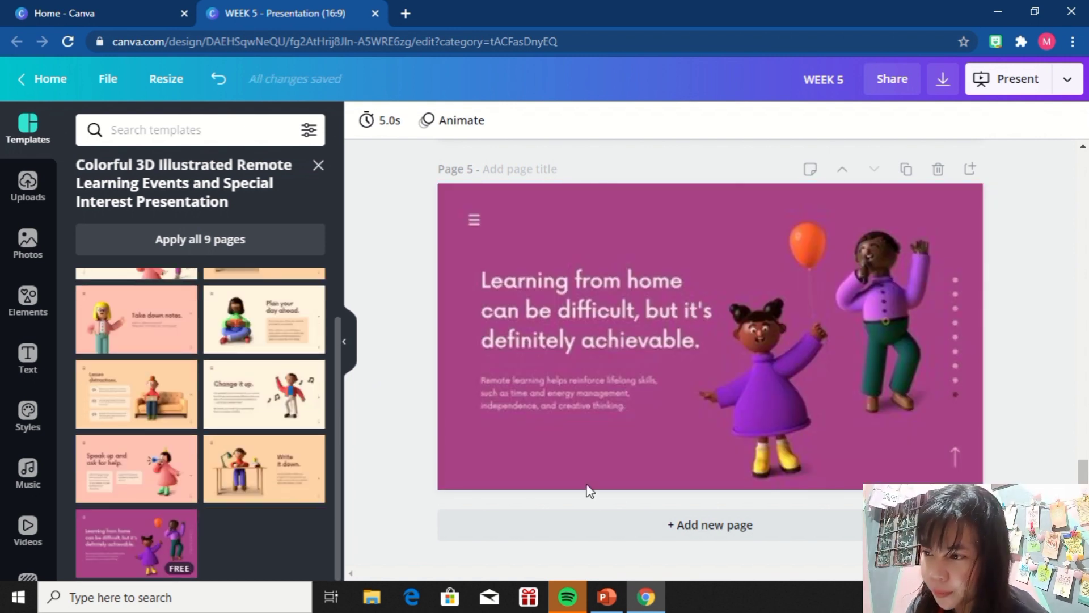
- Delete the "Learning from home" heading and the body text below it from page 5
left_click(607, 290)
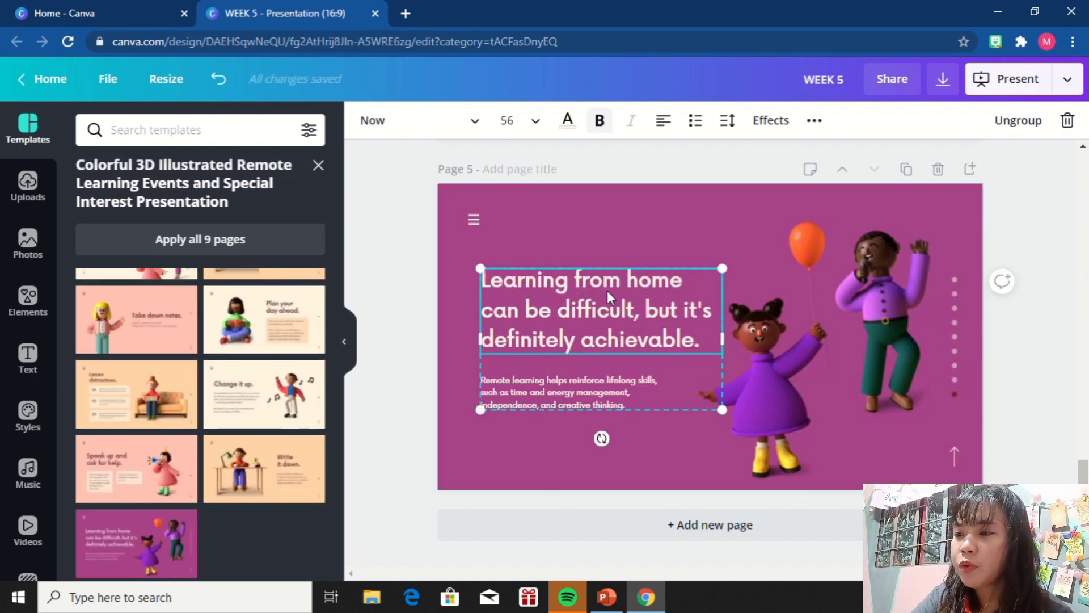
key("Delete")
left_click(522, 408)
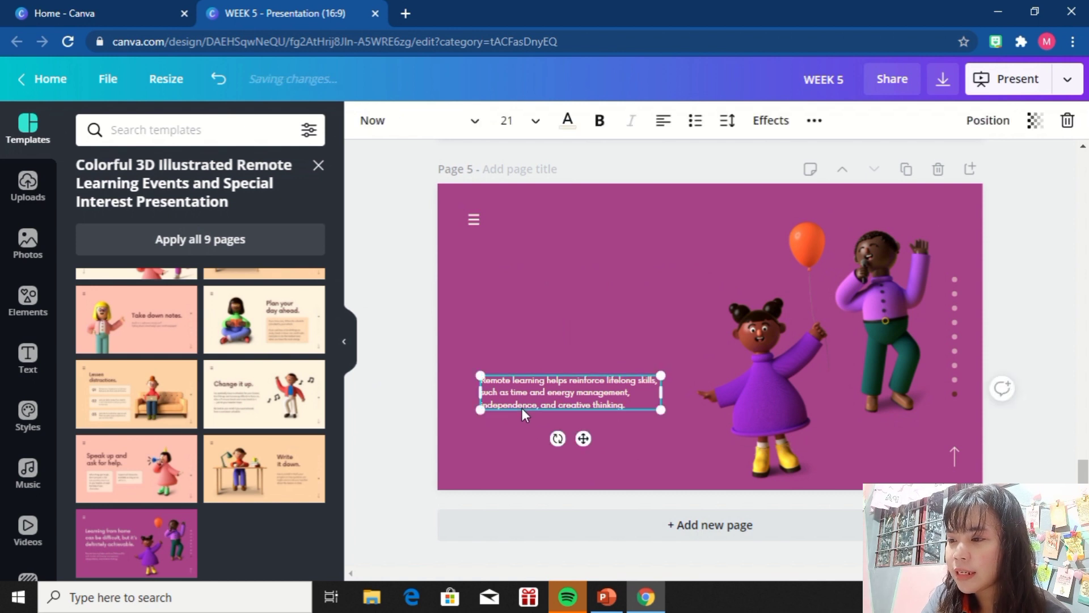
key("Delete")
- Delete the upper two bars of the small menu symbol, the column of dots and the arrow from page 5
left_click(471, 219)
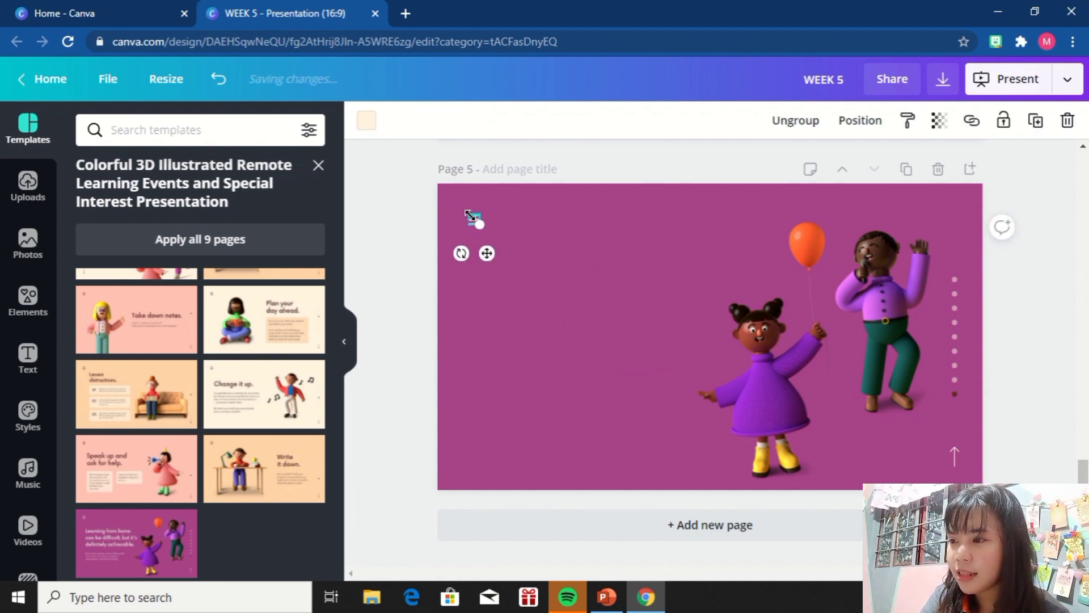
left_click(956, 317)
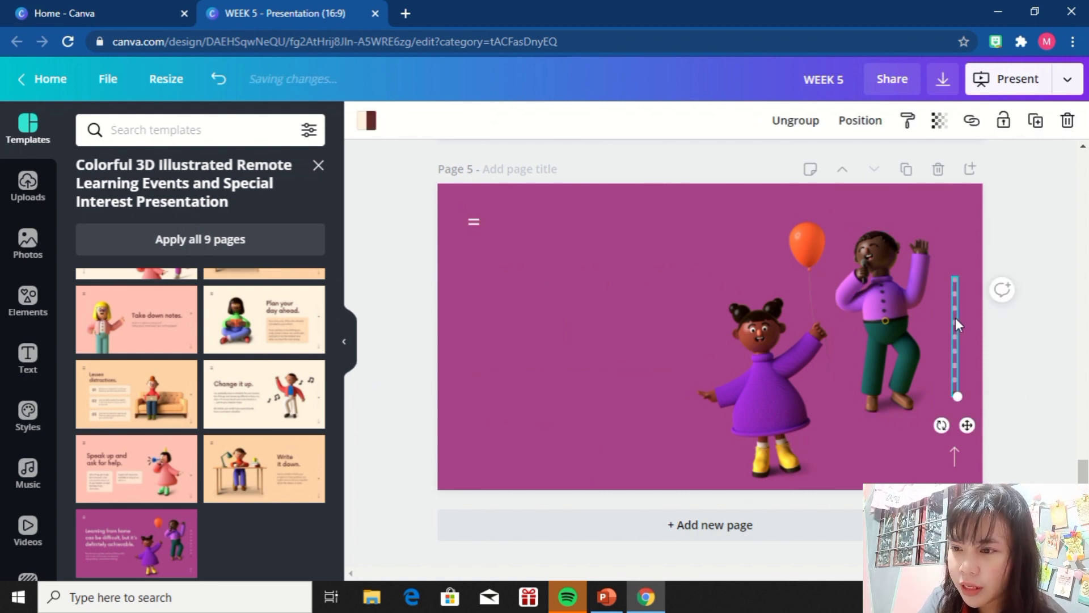
key("Delete")
left_click(475, 222)
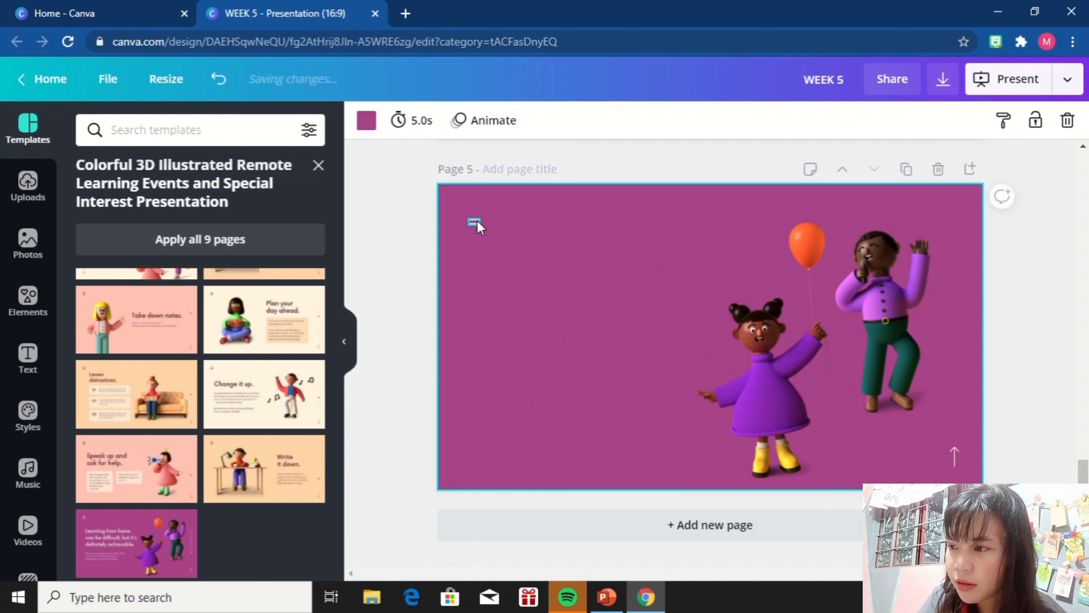
key("Delete")
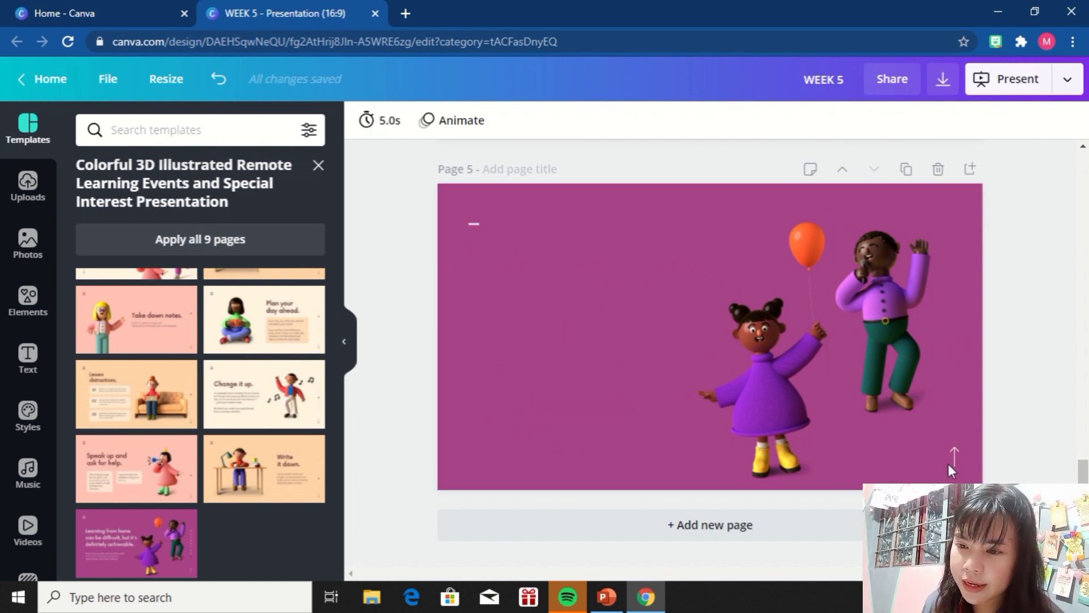
left_click(953, 462)
key("Delete")
- Move the man into page 5's upper-right corner and the girl with the balloon into the lower-right area beneath him
left_click(880, 341)
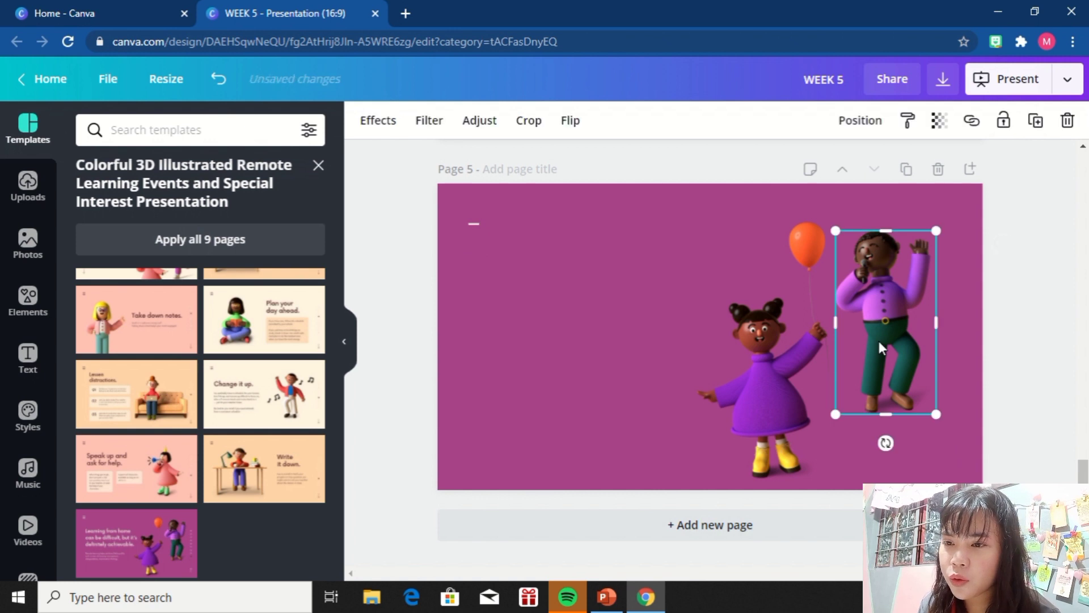
left_click_drag(880, 341, 932, 291)
left_click(768, 379)
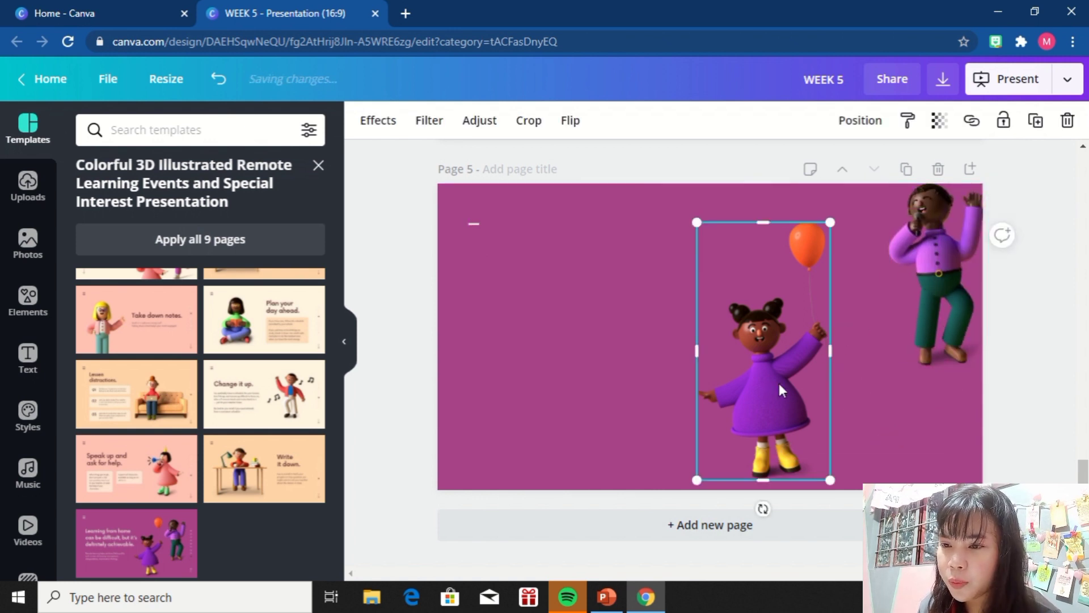
left_click_drag(778, 380, 888, 415)
- Bring the girl with the balloon forward in front of the man and nudge both figures closer to the page's right edge
right_click(888, 419)
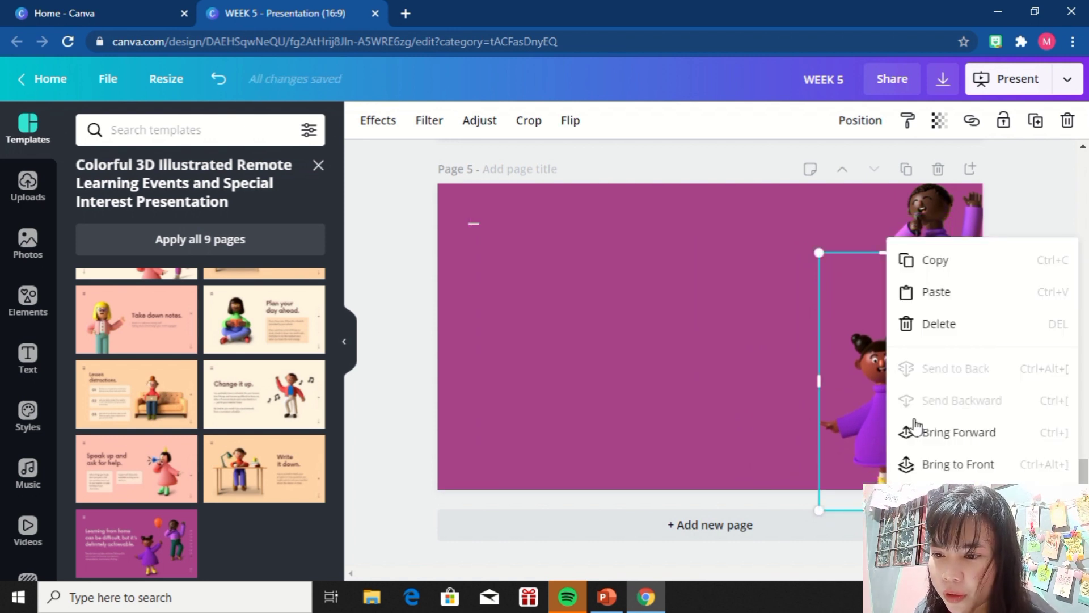
left_click(944, 435)
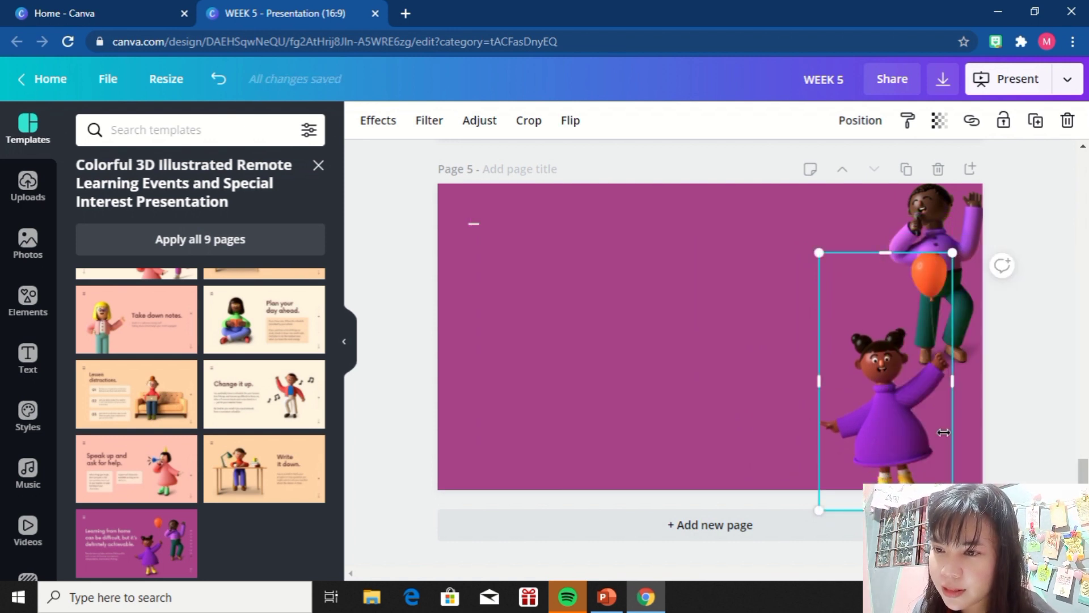
left_click_drag(915, 422, 934, 425)
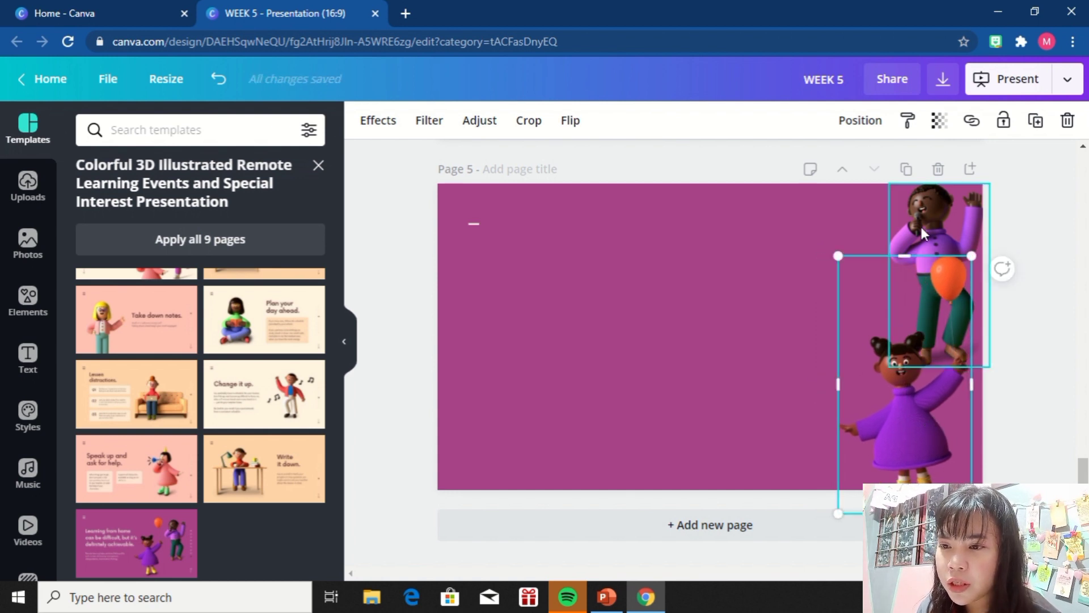
mouse_move(921, 226)
left_mouse_down()
mouse_move(907, 223)
mouse_move(923, 226)
left_mouse_up()
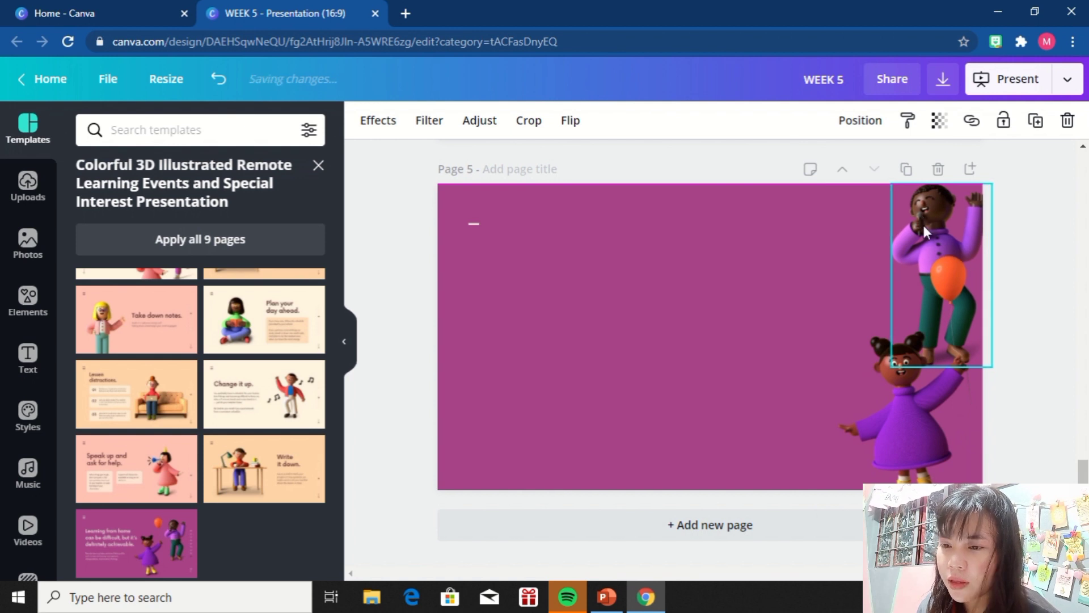
left_click(778, 300)
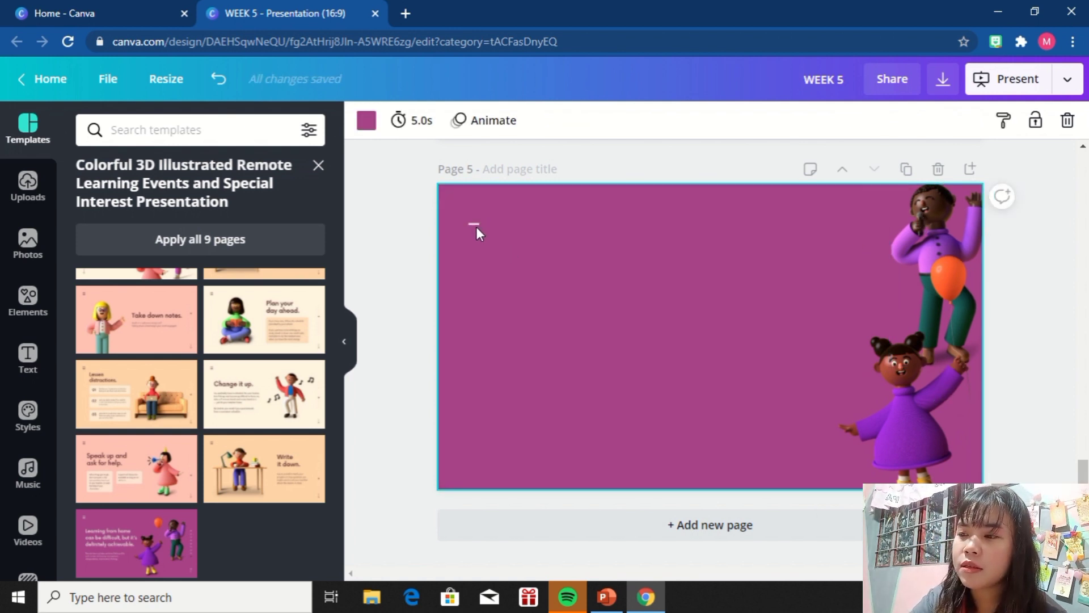
key("Delete")
key("ctrl+z")
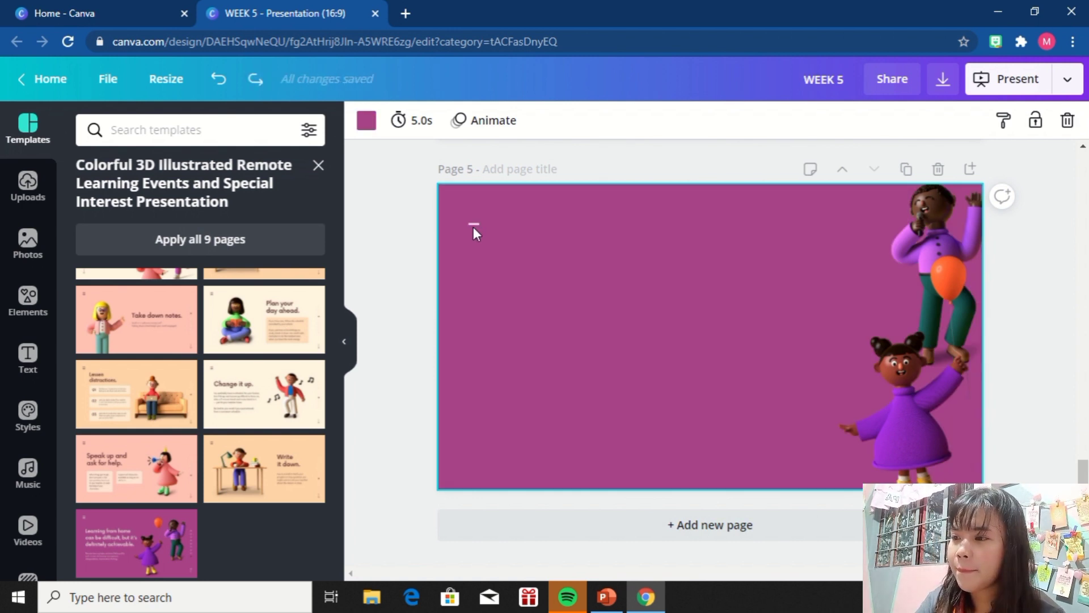
- Delete the last remaining bar of the menu symbol from page 5's upper-left corner
left_click(474, 224)
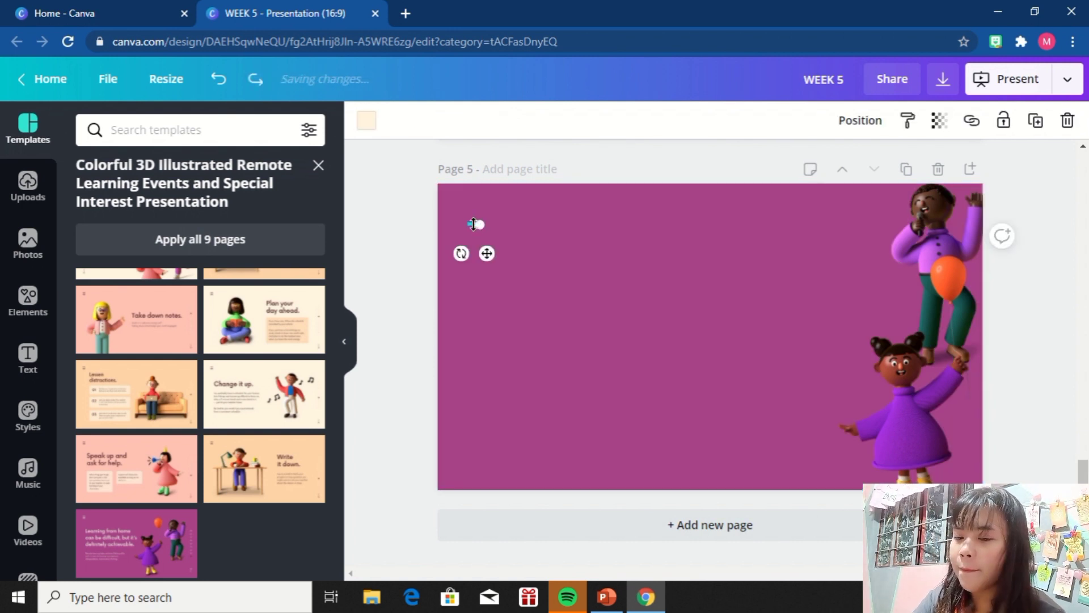
key("Delete")
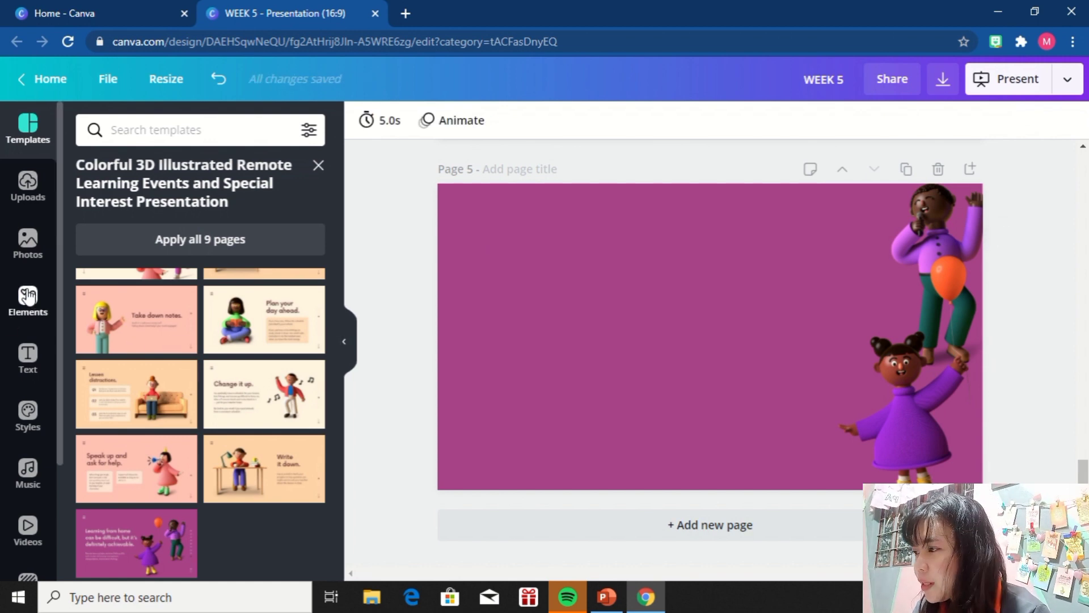
- Search the elements library for "gif"
left_click(28, 295)
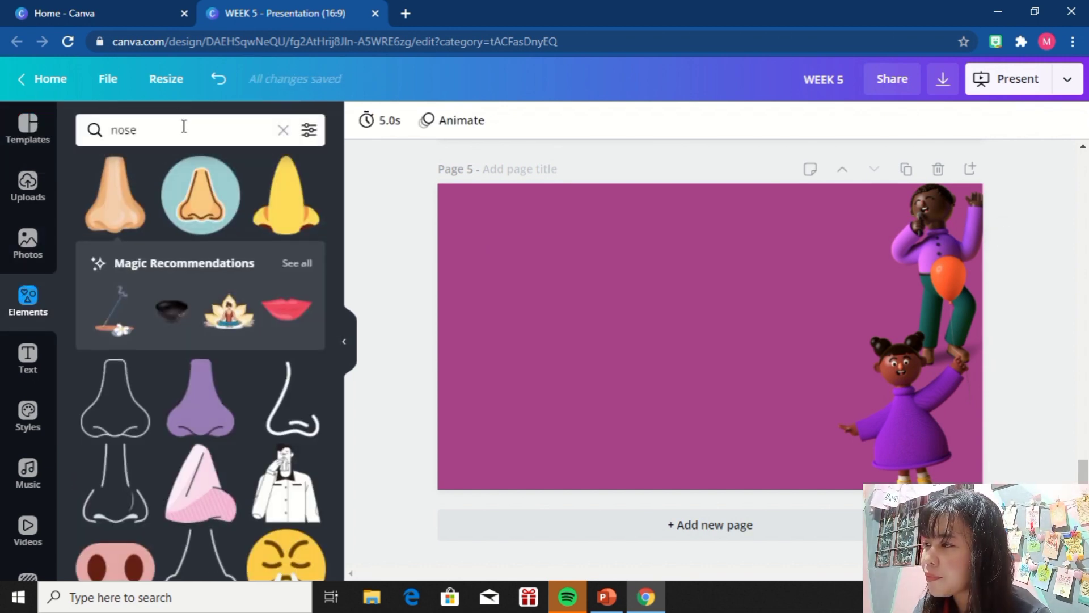
left_click(184, 127)
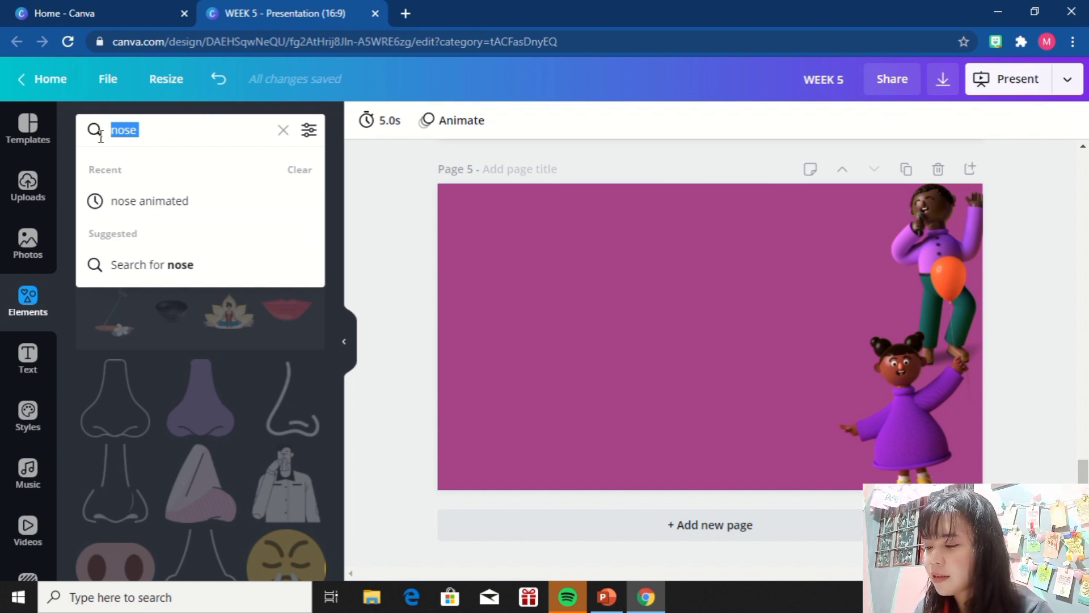
type("gif")
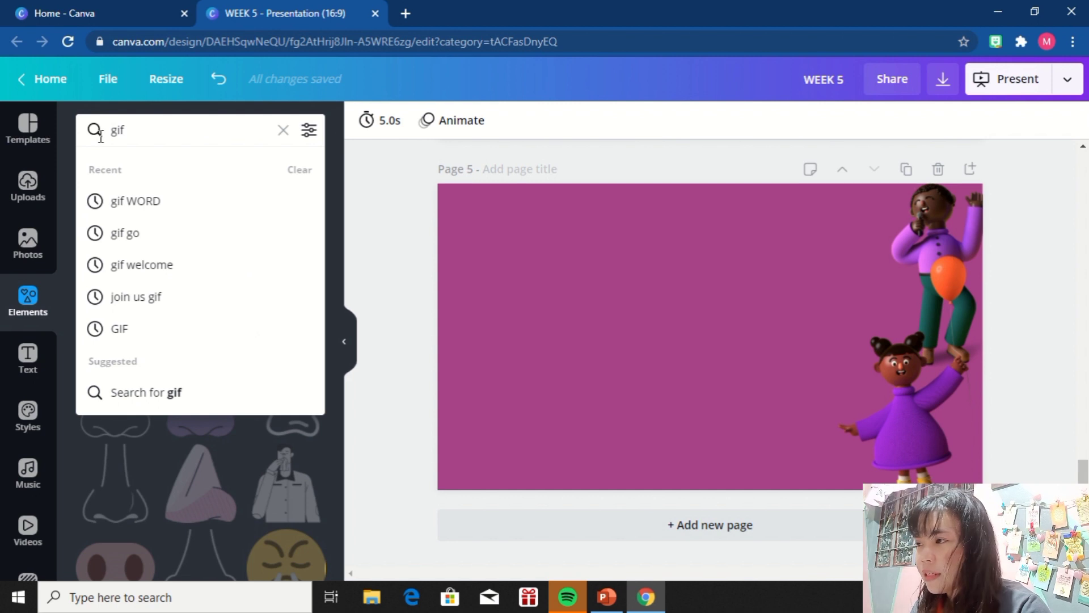
key("Return")
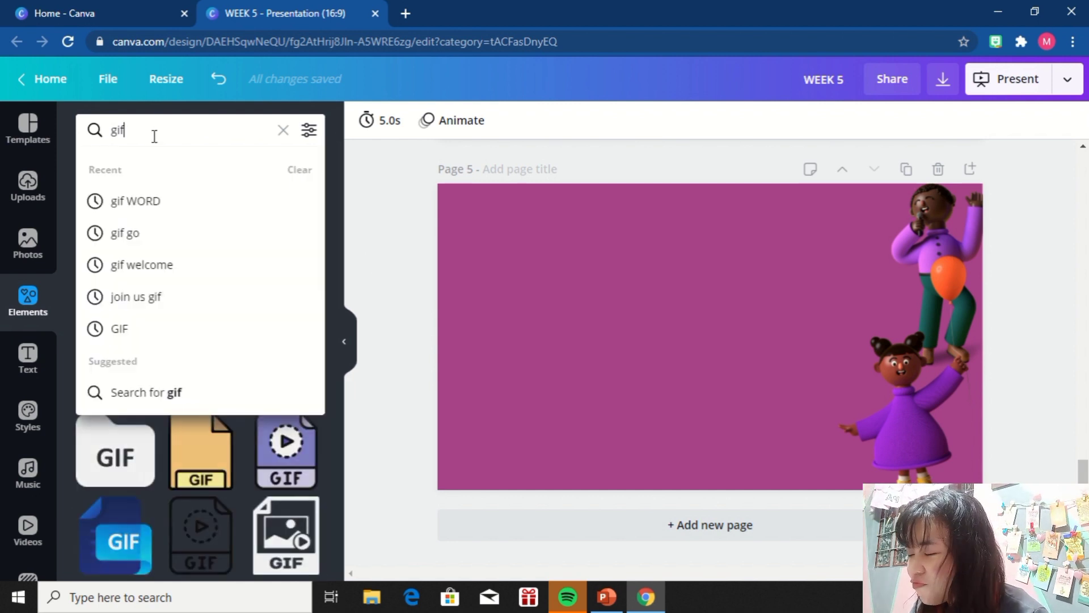
- Search the elements library for "light gif" and browse the animated stickers for a suitable decoration
left_click(154, 132)
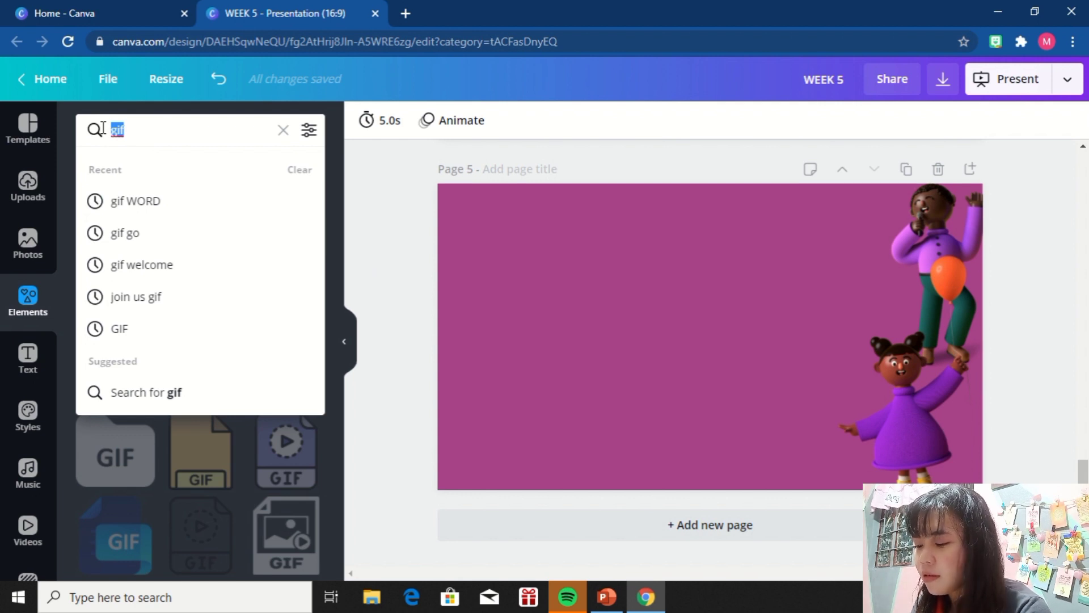
type("des")
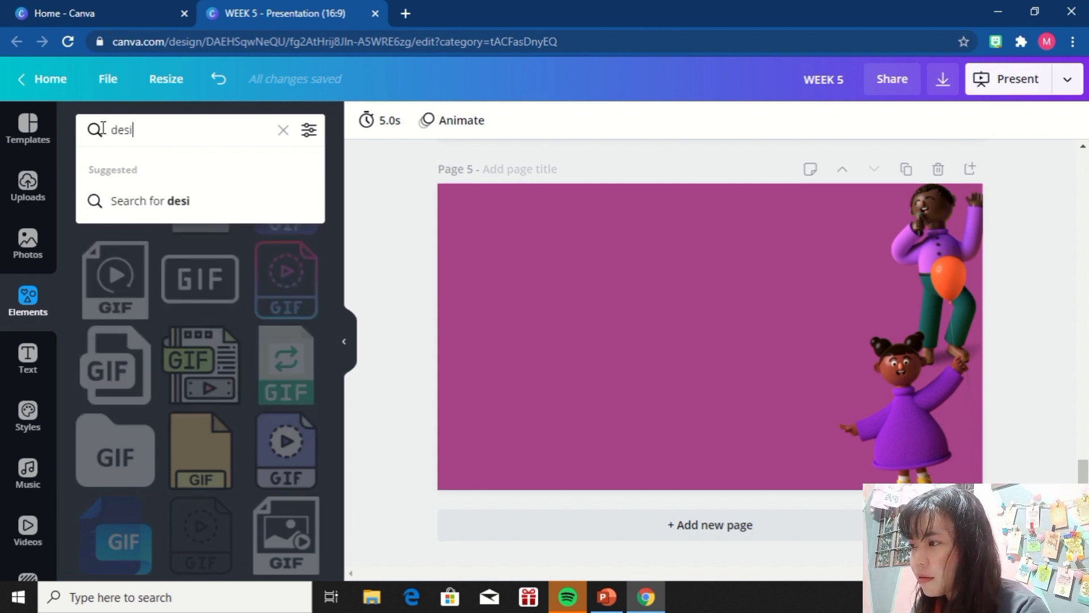
type("i")
key("BackSpace")
key("BackSpace")
key("BackSpace")
key("BackSpace")
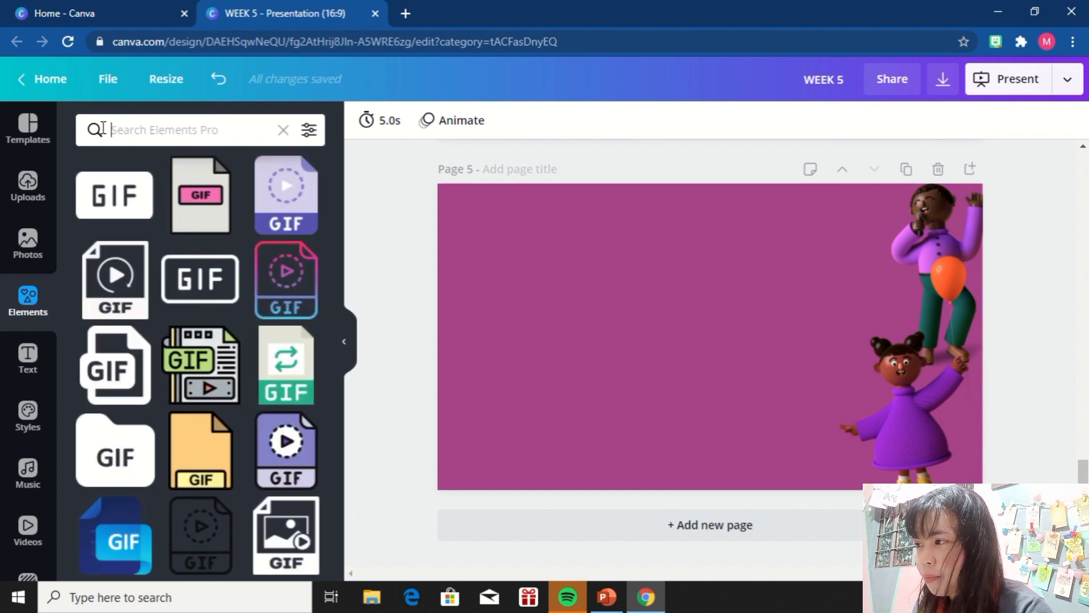
type("light gif")
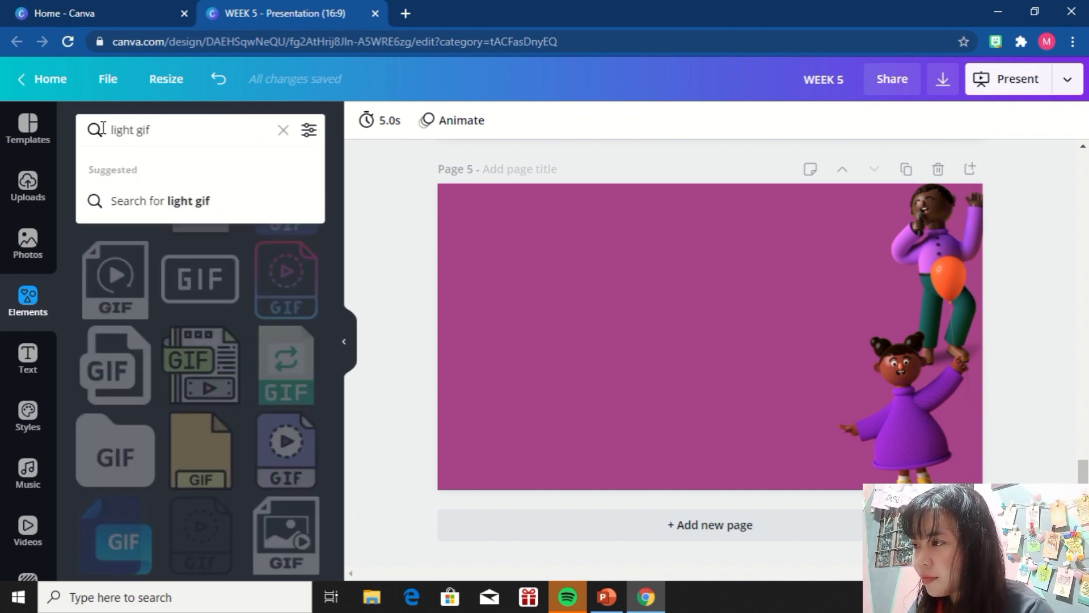
key("Return")
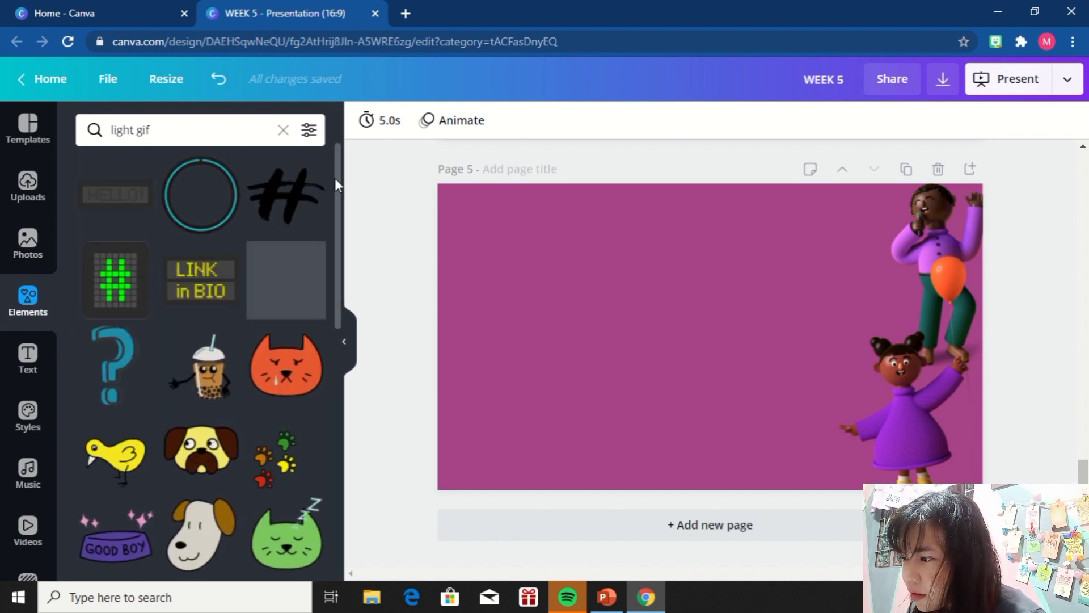
left_click_drag(335, 178, 349, 404)
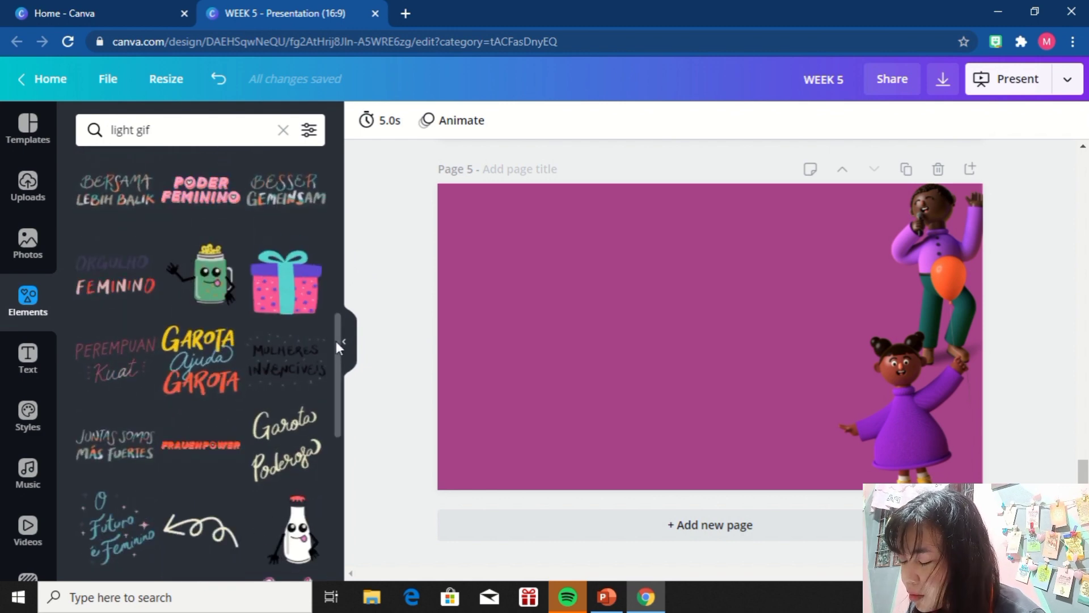
left_click_drag(336, 342, 336, 437)
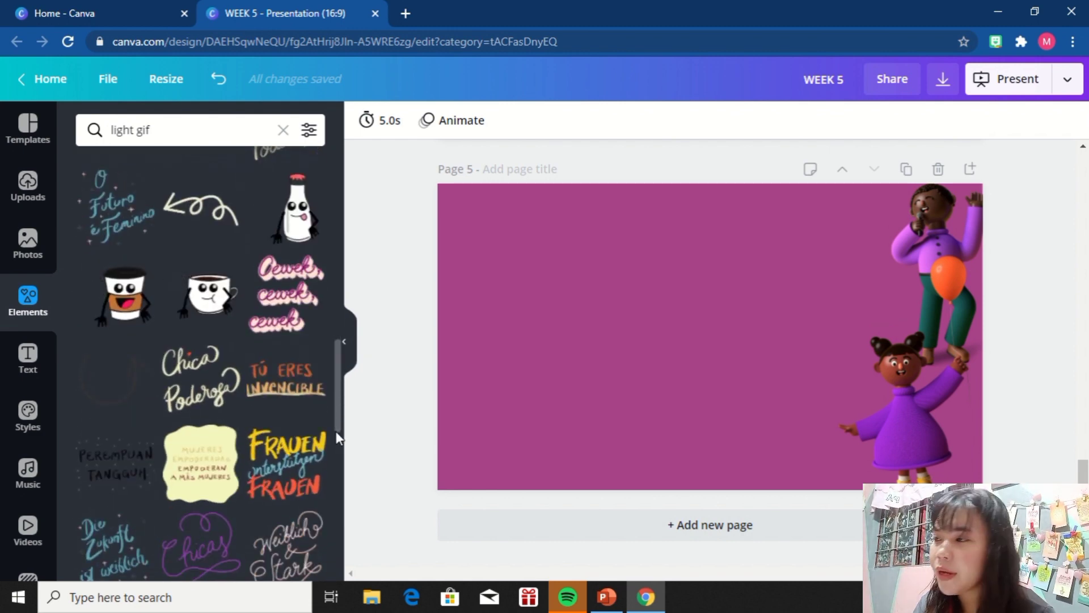
- Search the elements library for "animated arrow" and look through the arrow designs
double_click(153, 119)
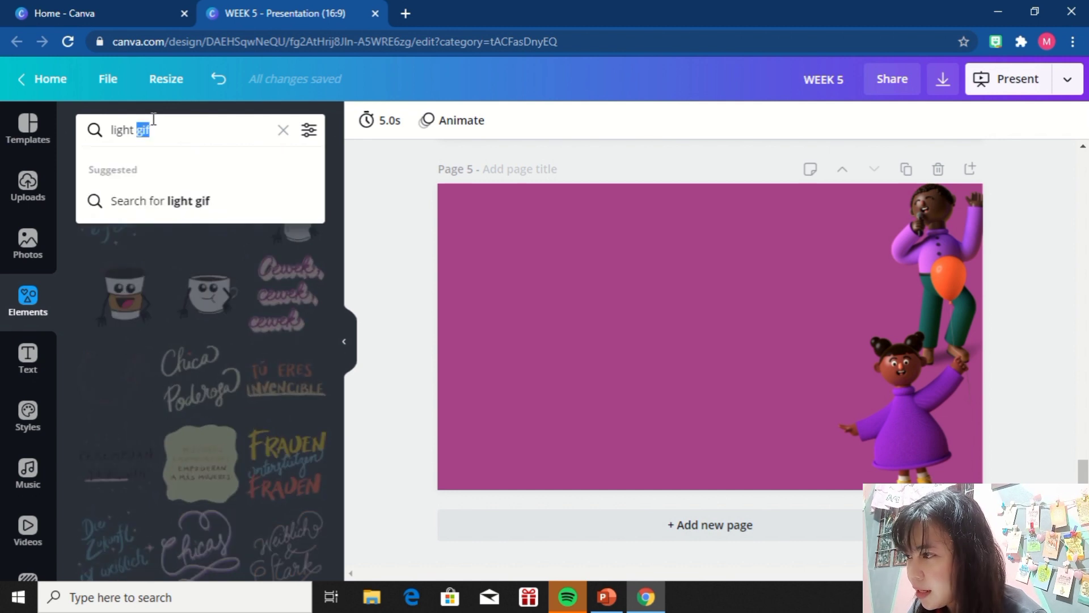
left_click_drag(161, 132, 85, 128)
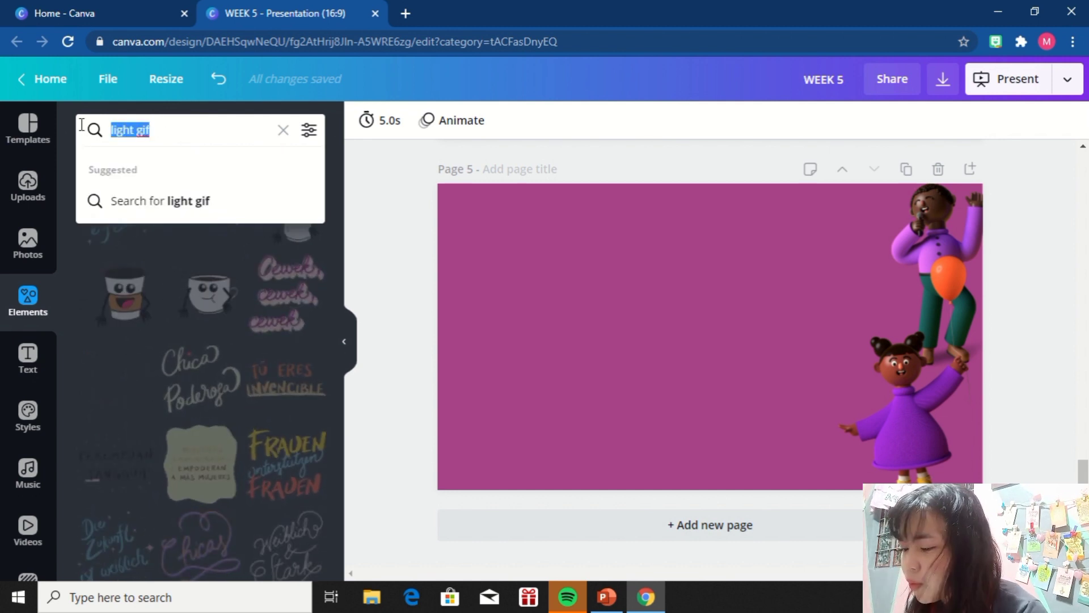
type("arrow")
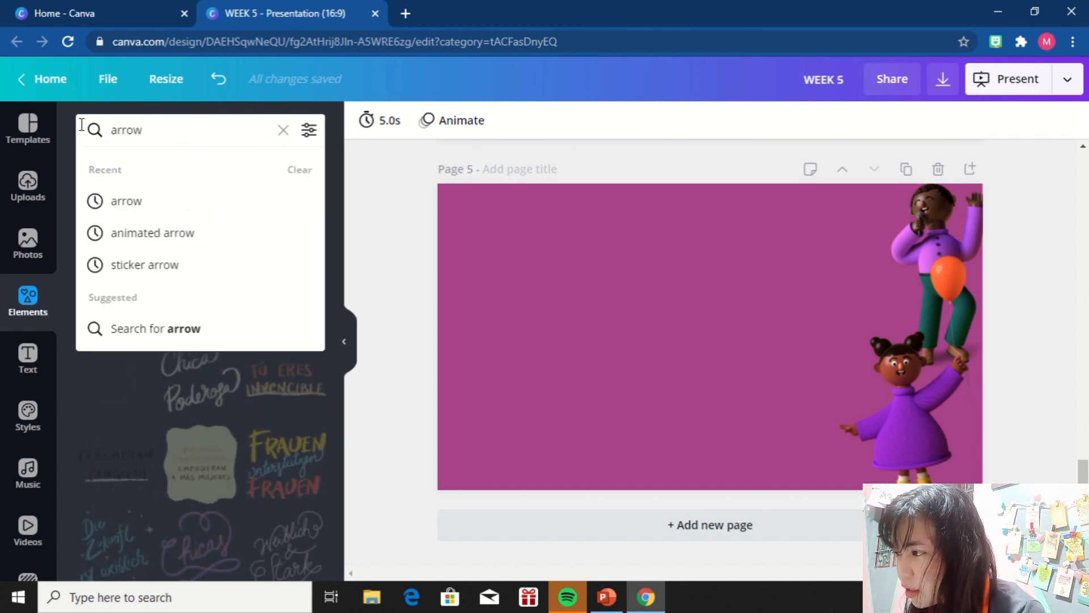
left_click(135, 235)
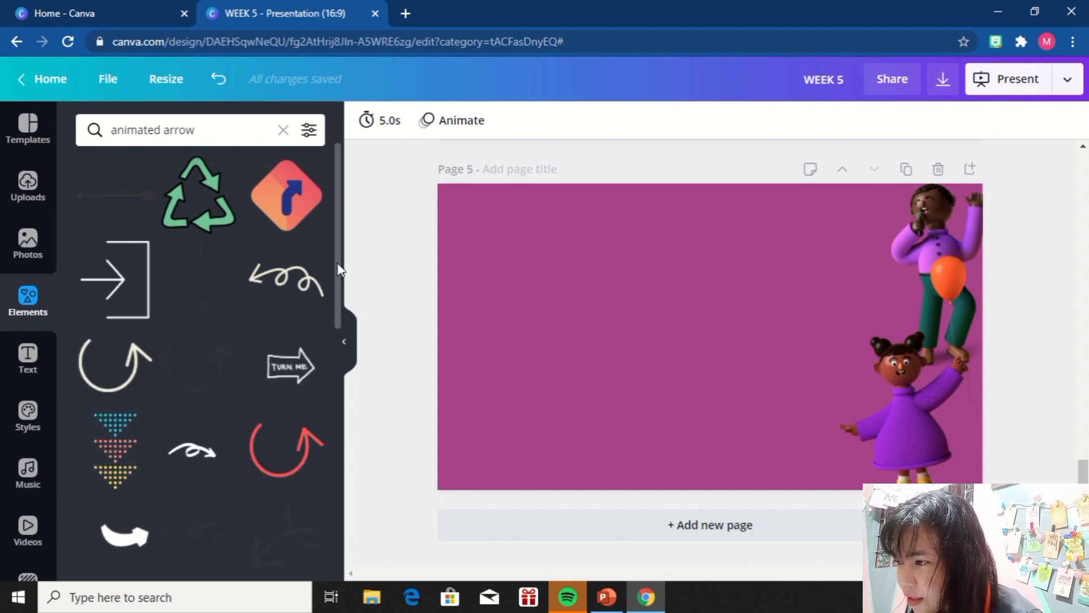
scroll(335, 324, "down", 1)
scroll(335, 340, "down", 5)
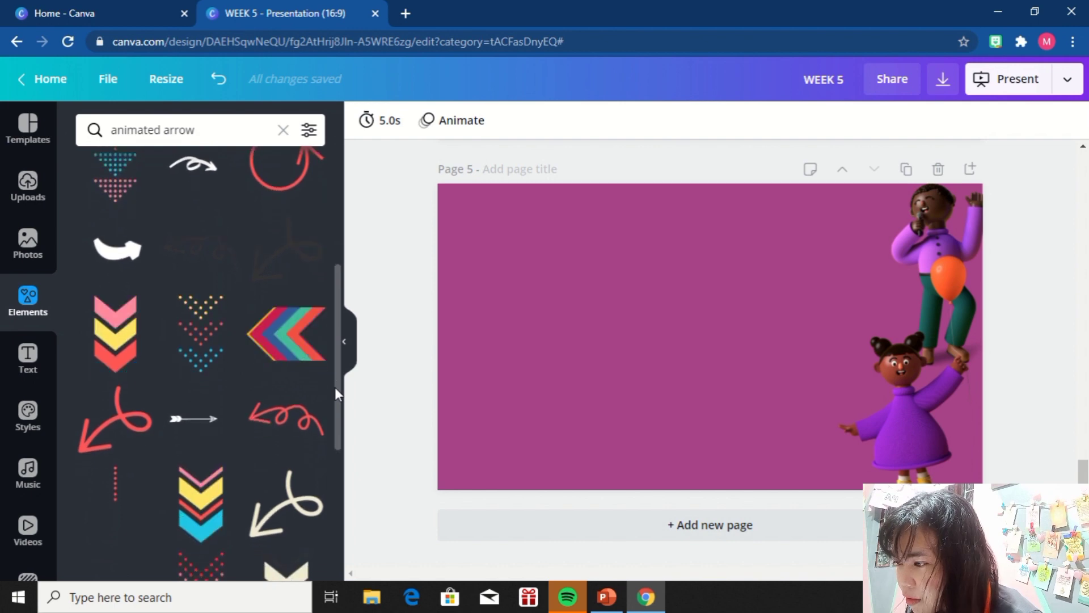
- Try the multicoloured left-pointing chevron arrow on page 5 and remove it
left_click(284, 341)
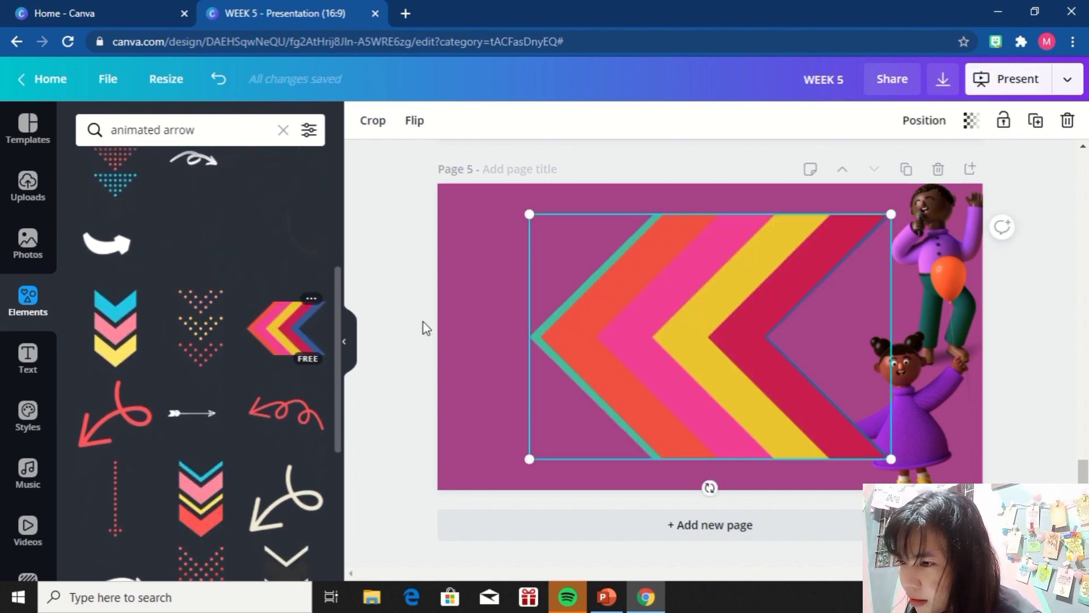
key("Delete")
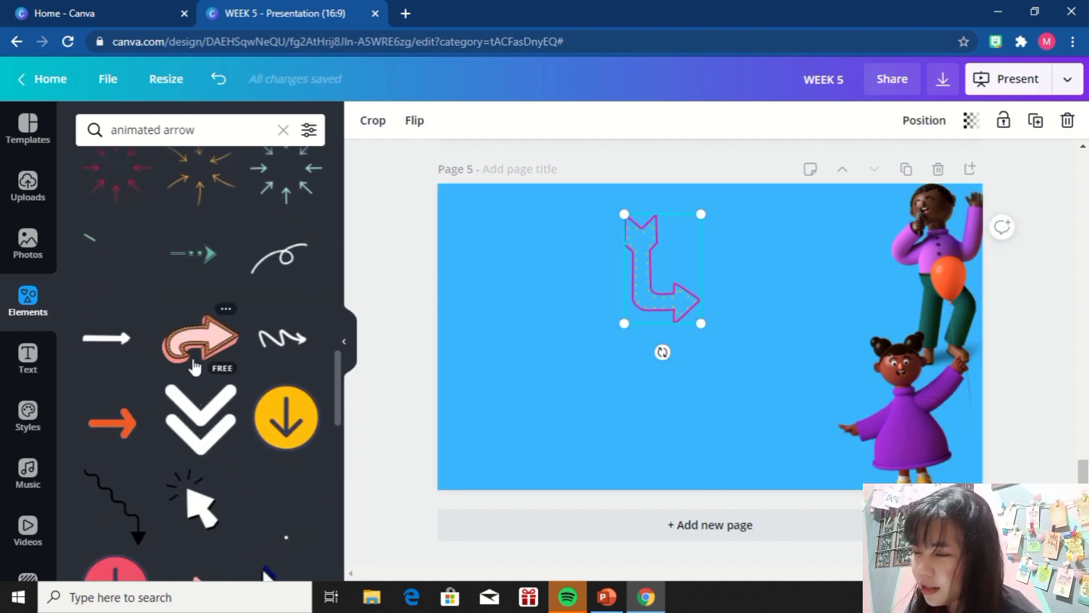
- Add the curved arrow with marquee lights to page 5, shrink it and move it into the page's upper-left corner
left_click(195, 368)
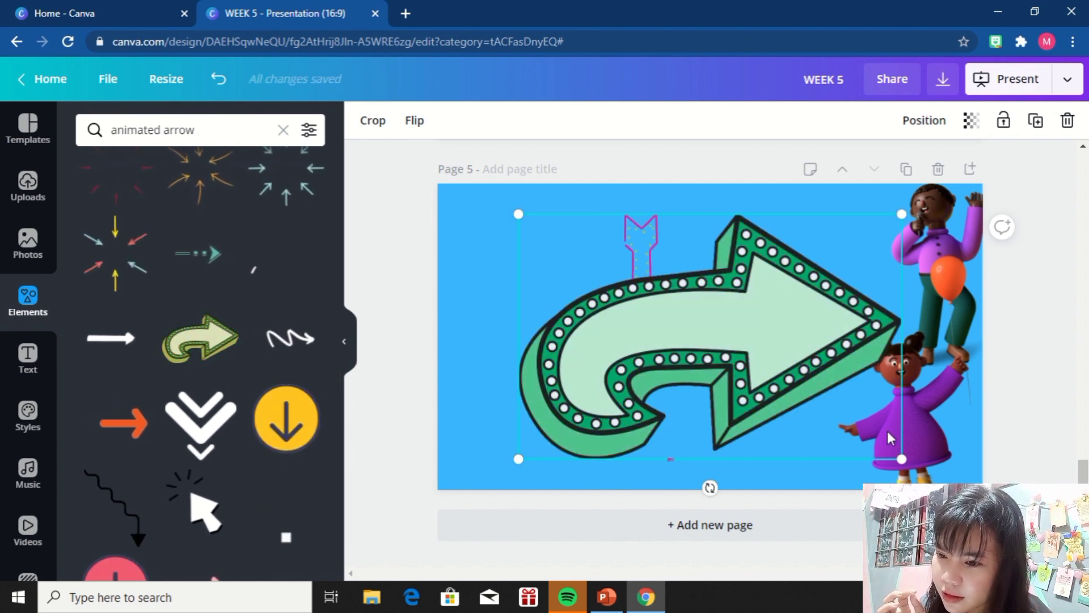
left_click_drag(901, 454, 650, 298)
left_click_drag(597, 269, 517, 247)
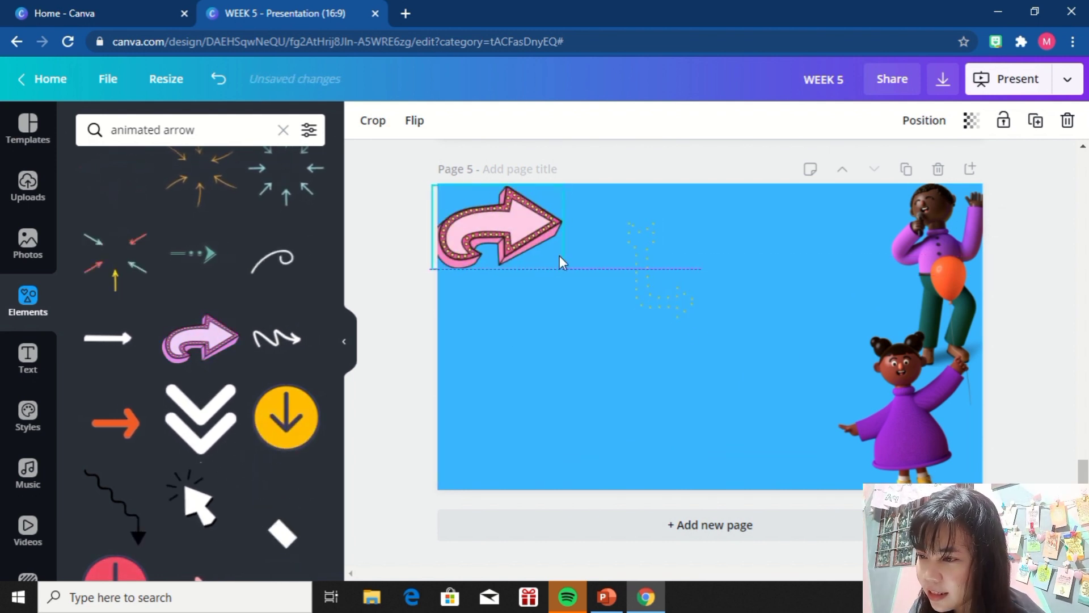
- Delete the thin outlined neon arrow from page 5 and shift the marquee arrow slightly away from the page's left edge
left_click(664, 301)
key("Delete")
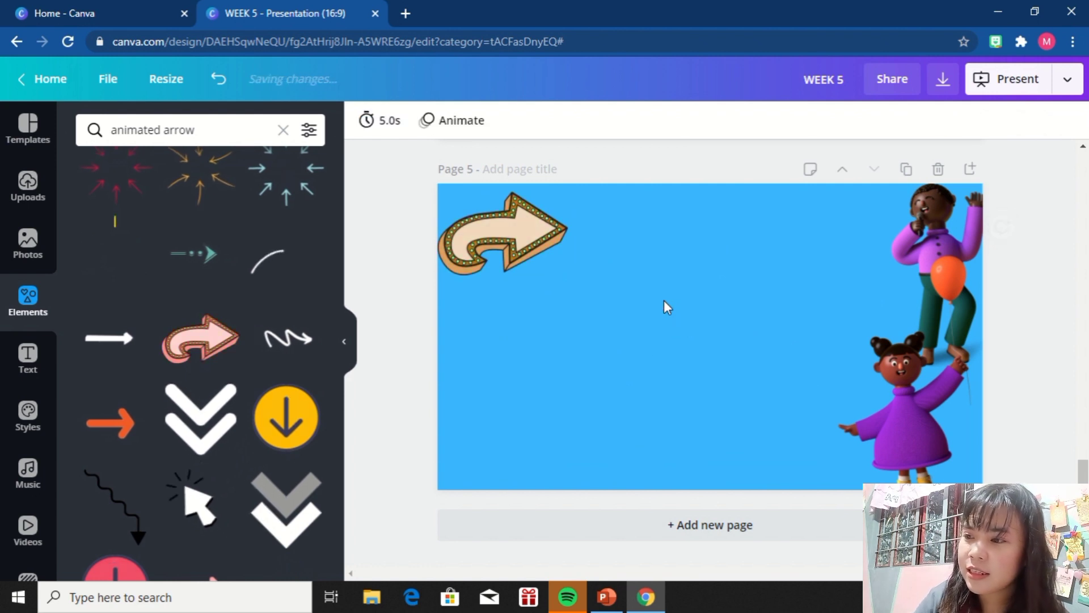
left_click(501, 230)
mouse_move(501, 230)
left_mouse_down()
mouse_move(536, 227)
mouse_move(512, 225)
left_mouse_up()
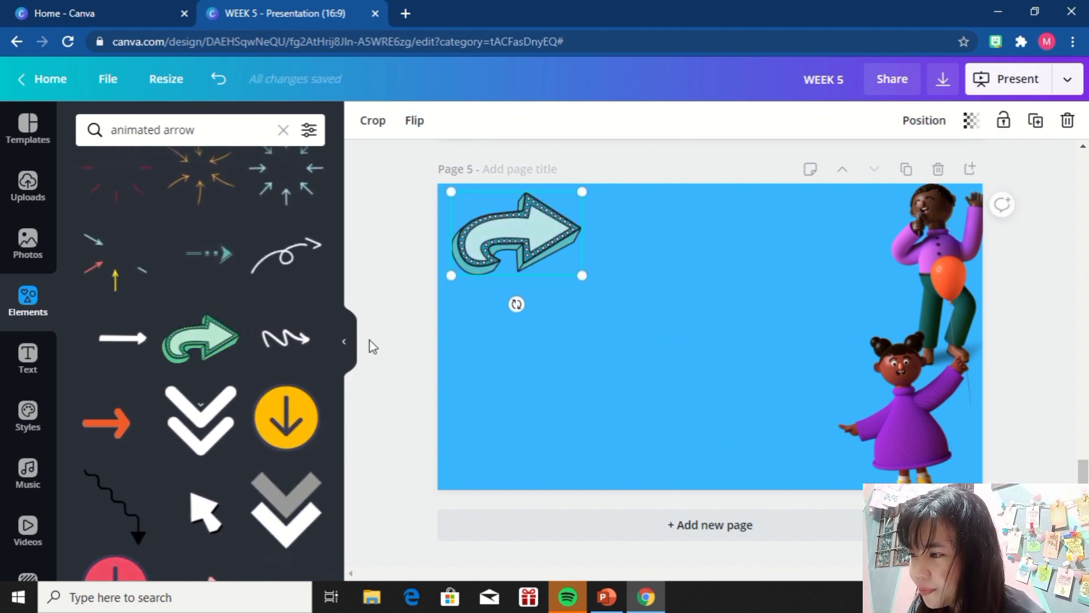
- Add the BAKED FRESH font combination to page 5, replace BAKED with TAINGA and widen the text so the word fits one line
left_click(25, 369)
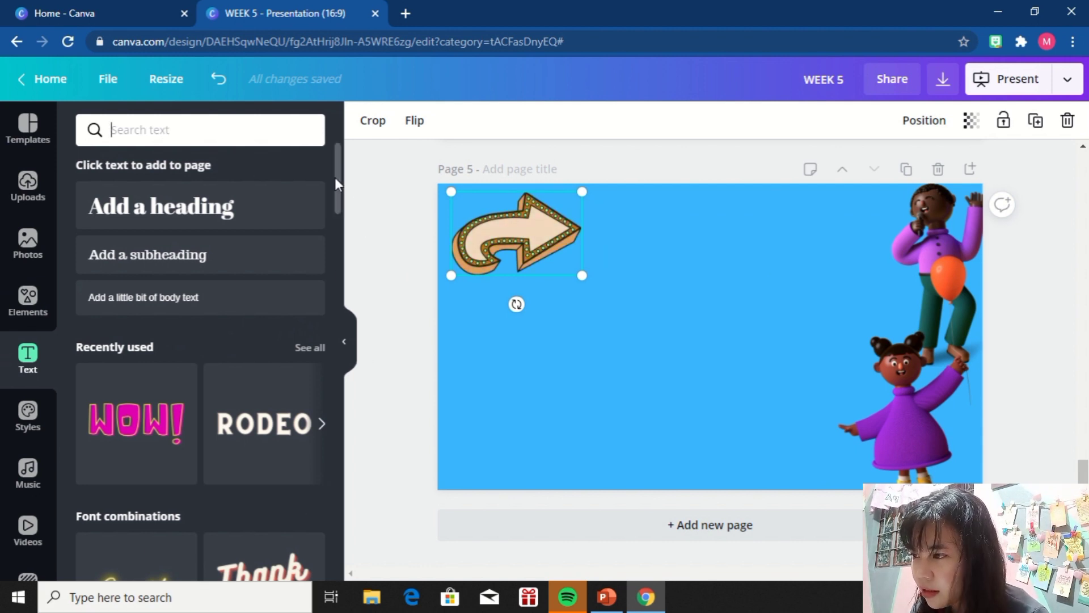
left_click_drag(335, 179, 347, 349)
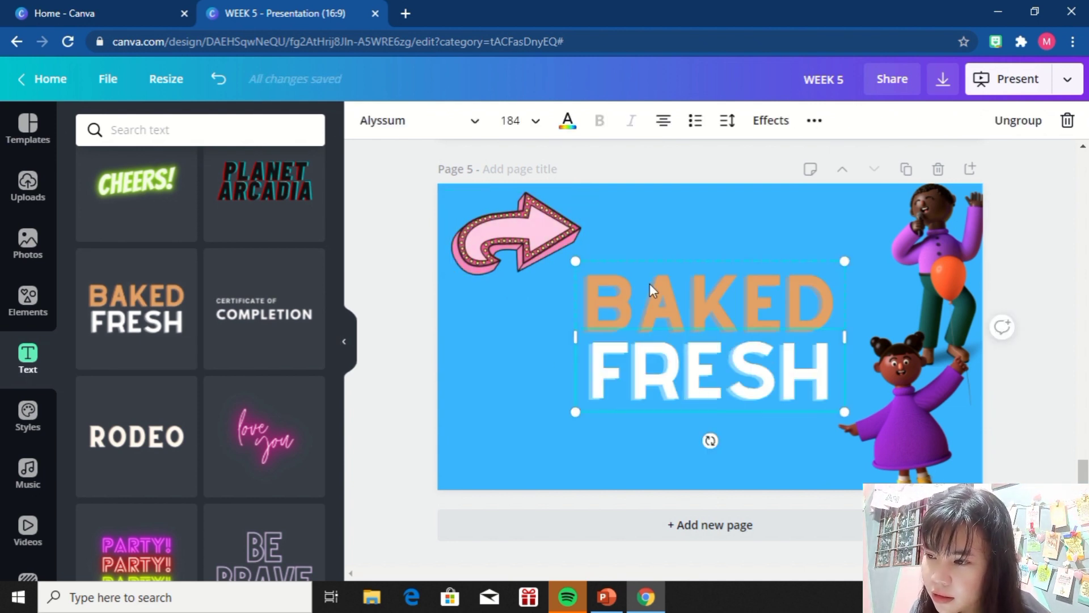
double_click(673, 301)
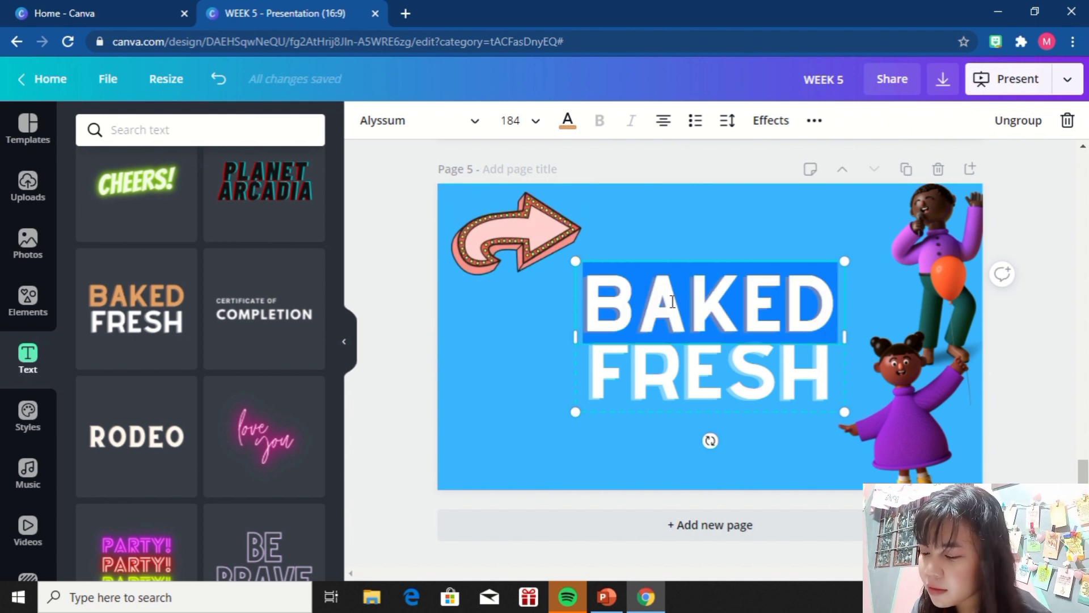
type("TAING")
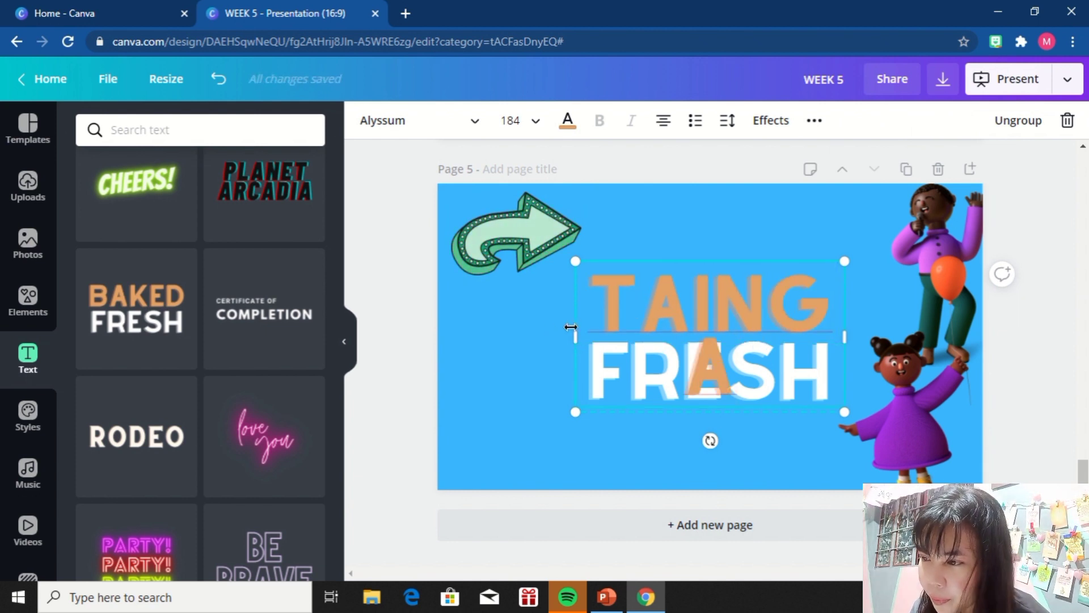
left_click_drag(524, 324, 516, 326)
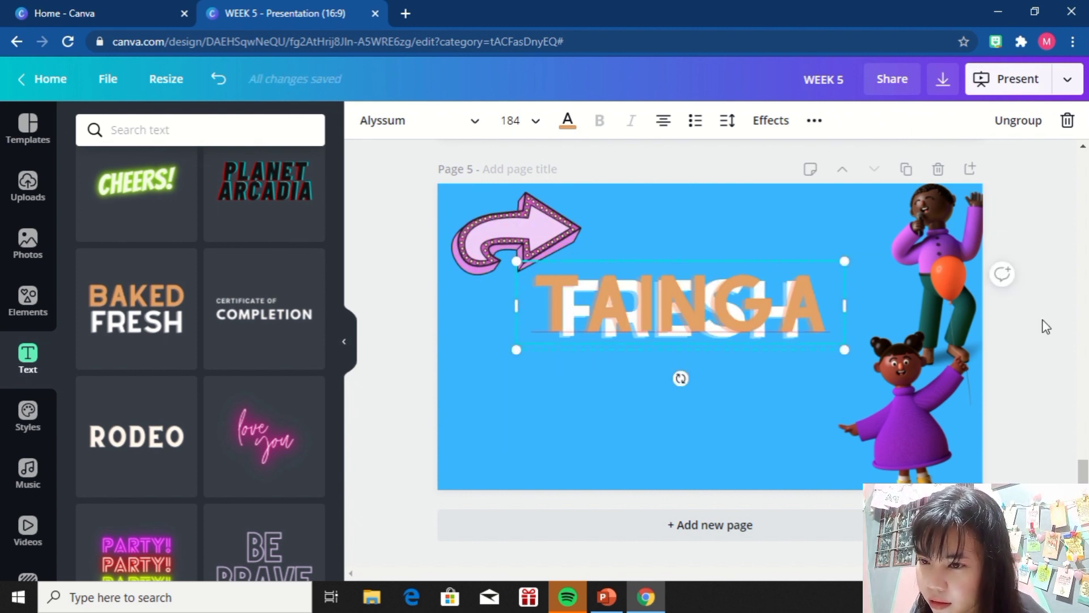
- Remove the word FRESH from the text group and move TAINGA to the top of page 5 beside the arrow
left_click(1046, 326)
left_click(659, 312)
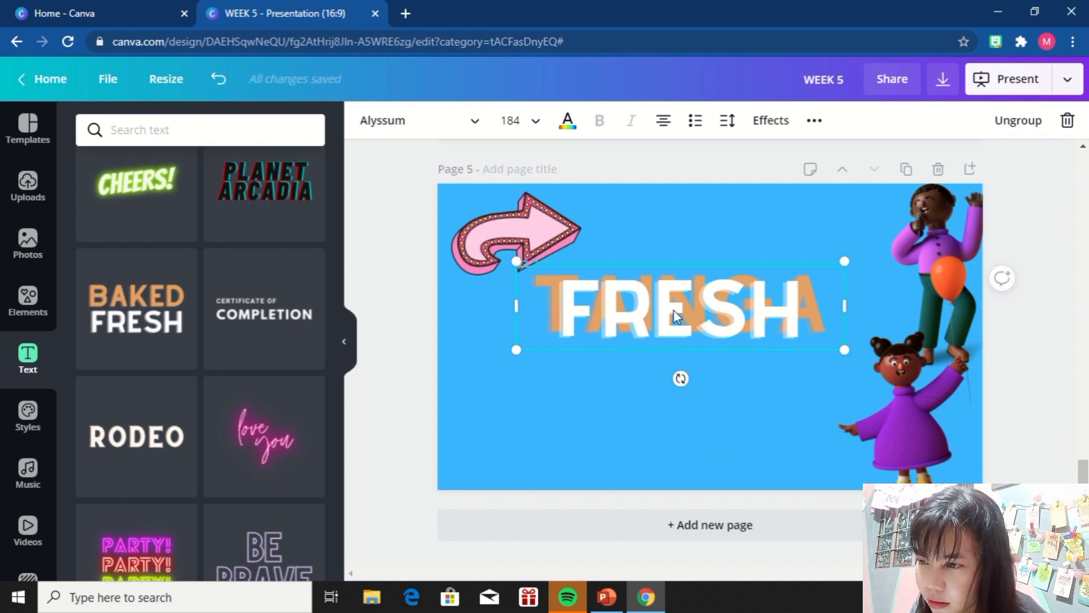
left_click_drag(673, 310, 674, 386)
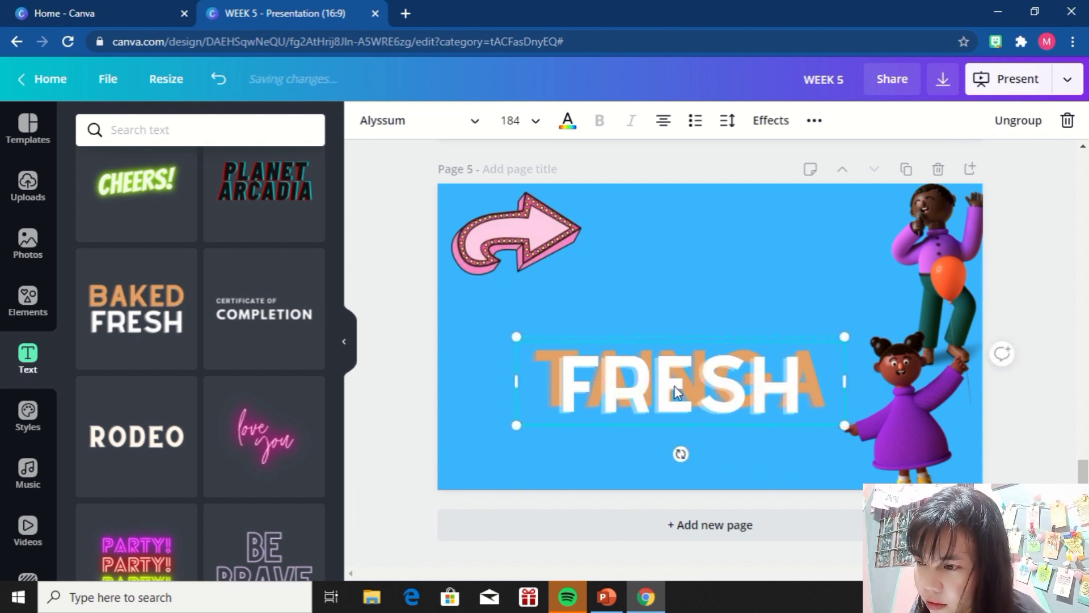
double_click(676, 390)
key("BackSpace")
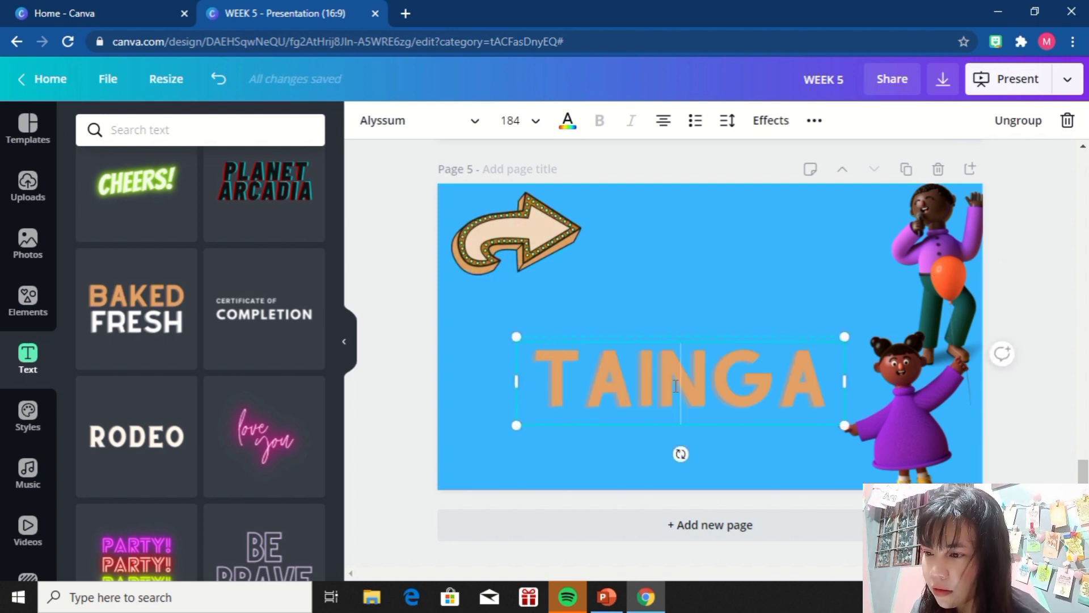
left_click(590, 335)
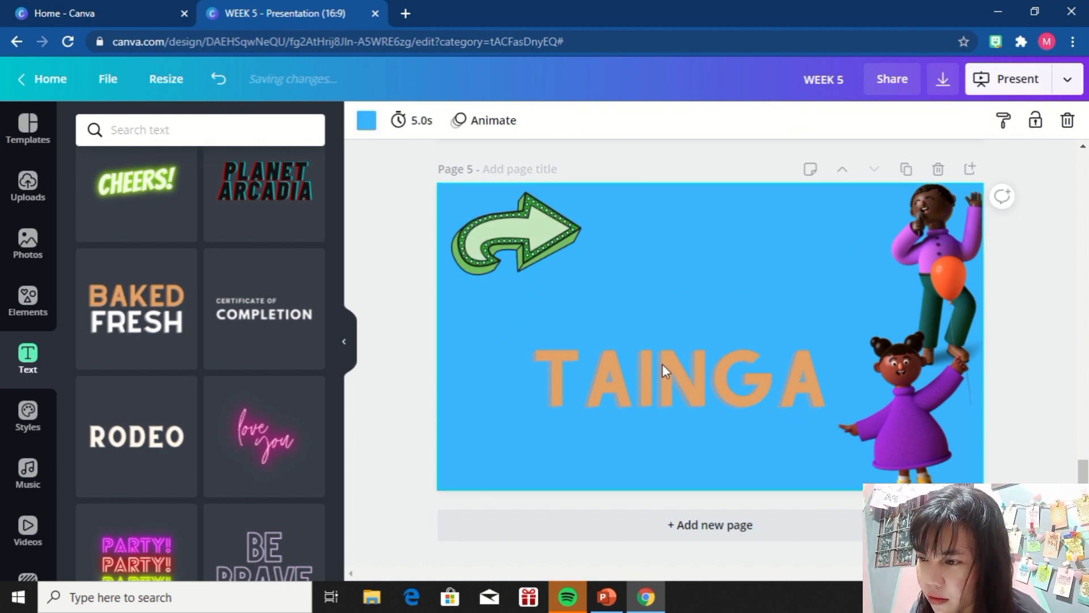
left_click_drag(684, 379, 736, 231)
- Try to colour the grouped TAINGA title red (#FD0E0E) and set its Shadow effect to offset 33 and direction -23
left_click(568, 121)
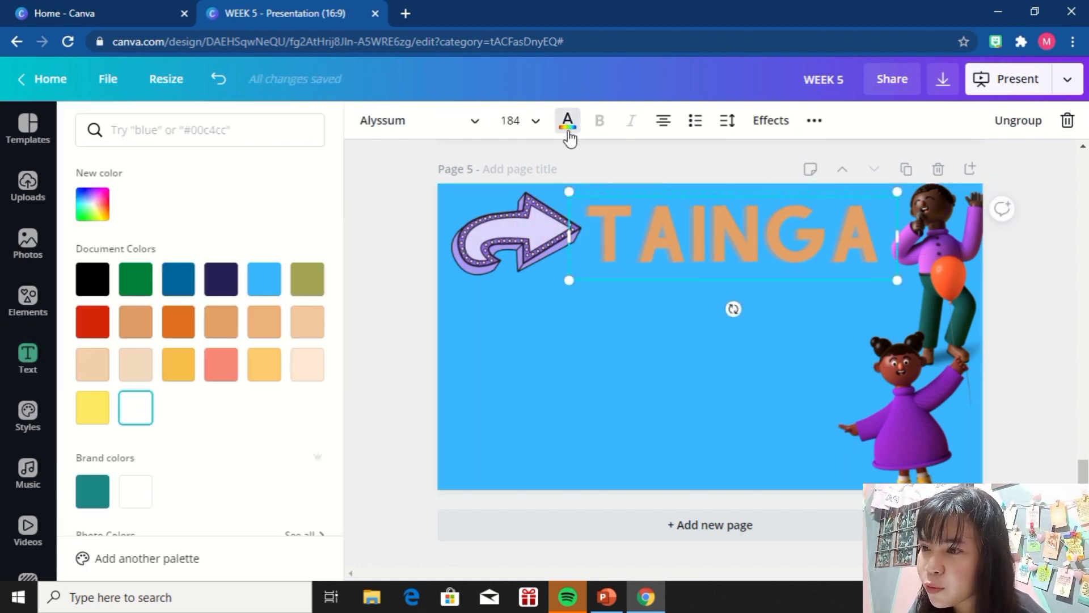
left_click(99, 203)
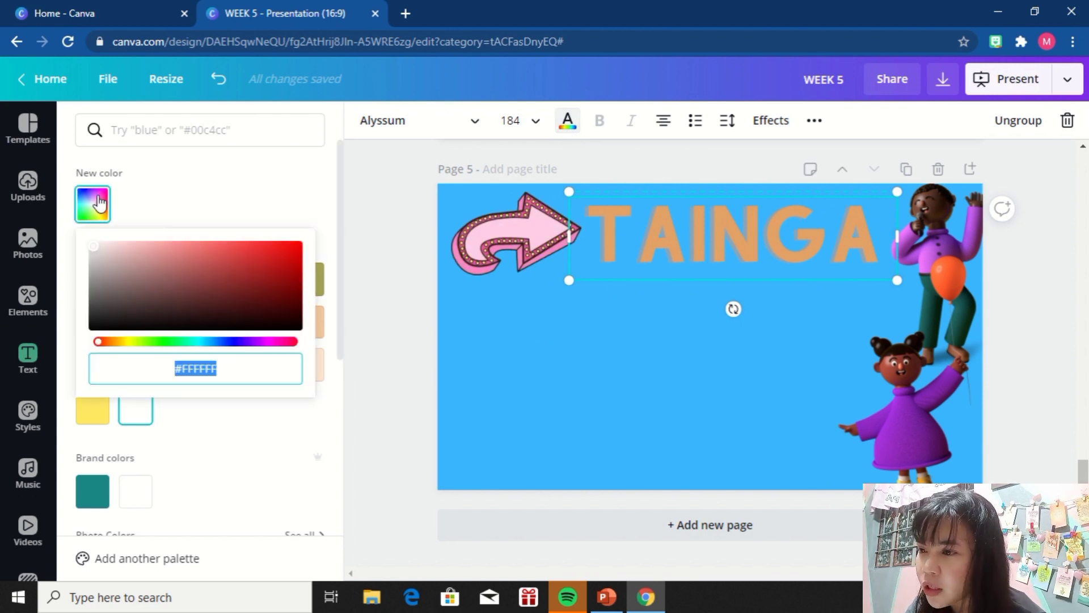
left_click(282, 270)
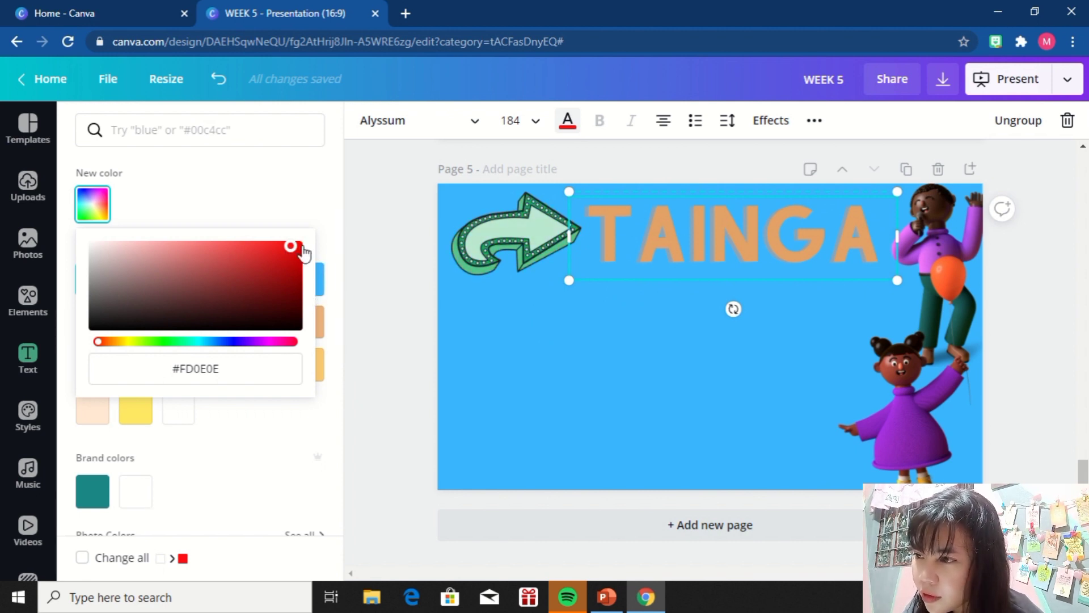
left_click(784, 120)
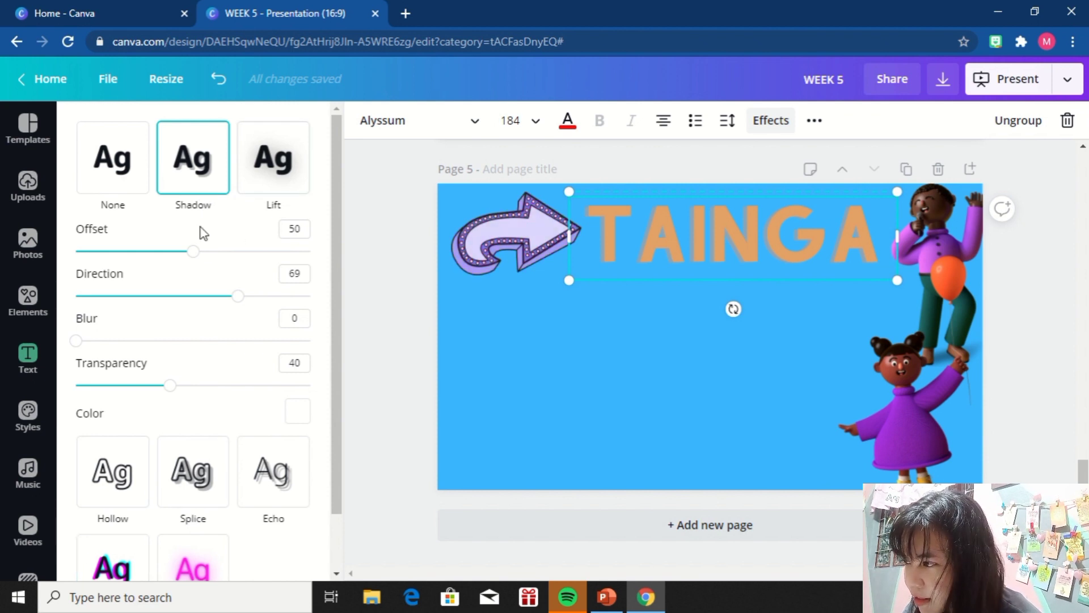
left_click_drag(154, 249, 153, 251)
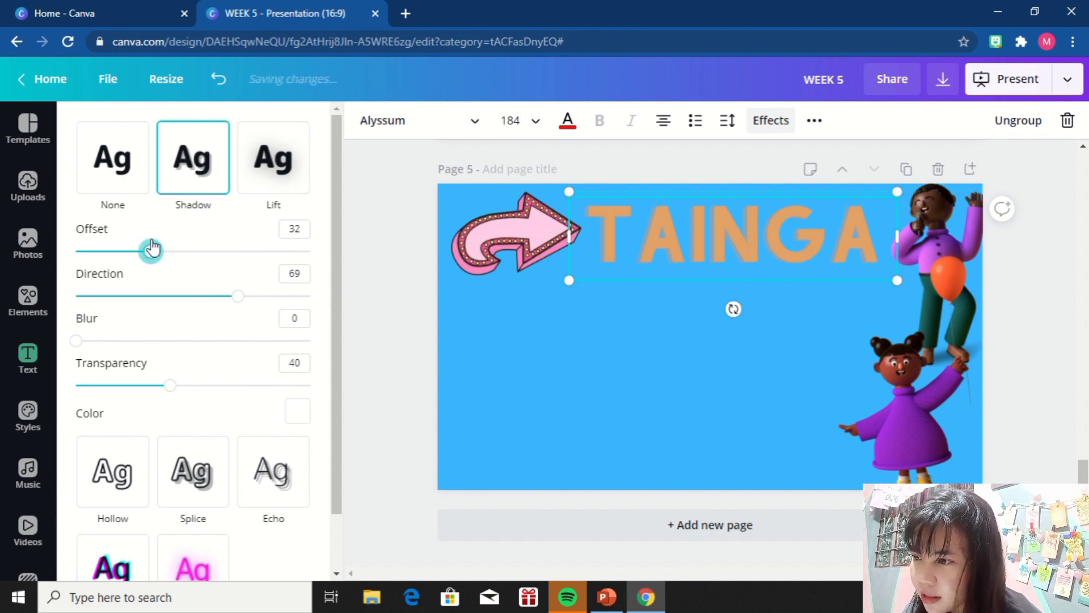
left_click(172, 296)
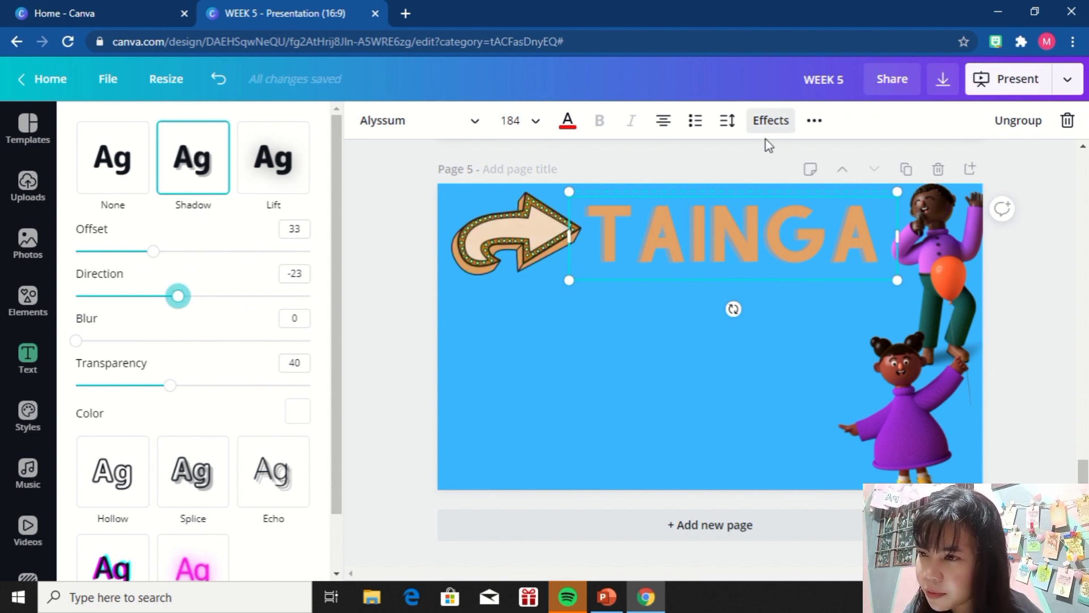
left_click(642, 338)
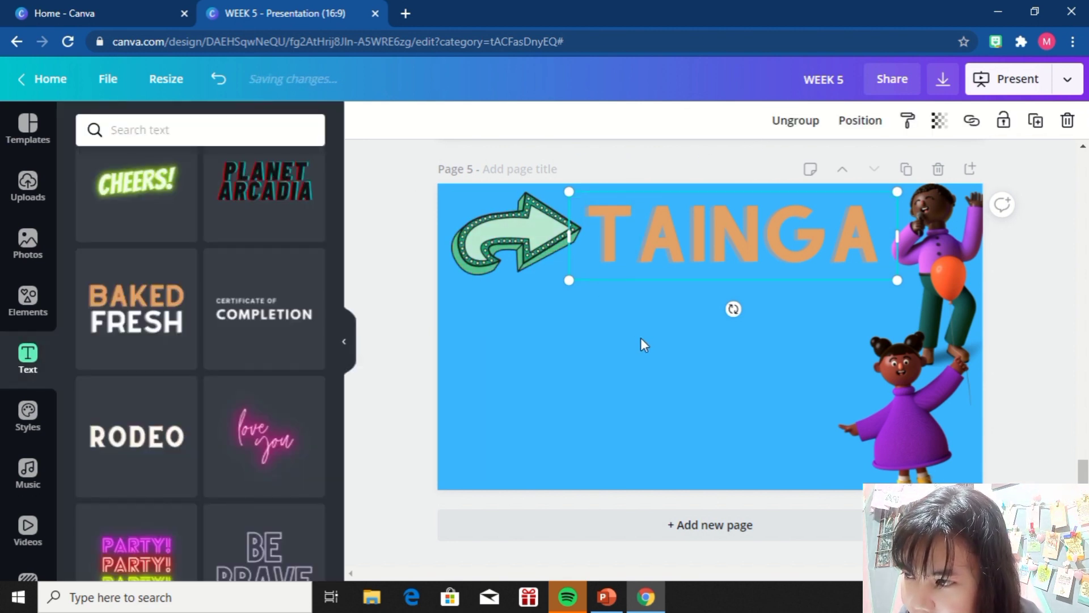
- Delete the leftover empty text box from the TAINGA title group on page 5
left_click(667, 227)
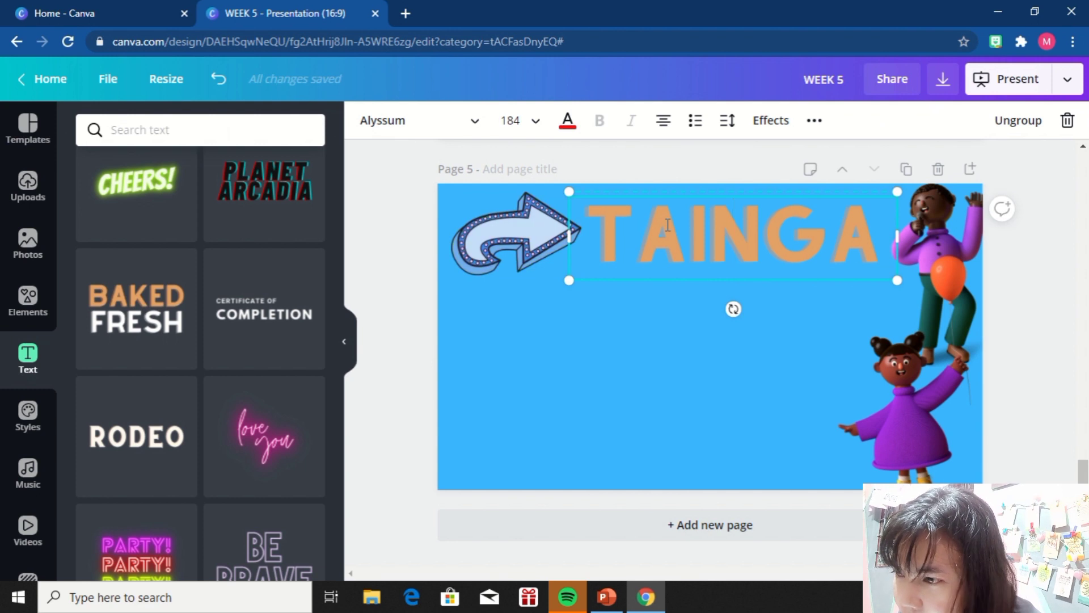
key("shift+Right")
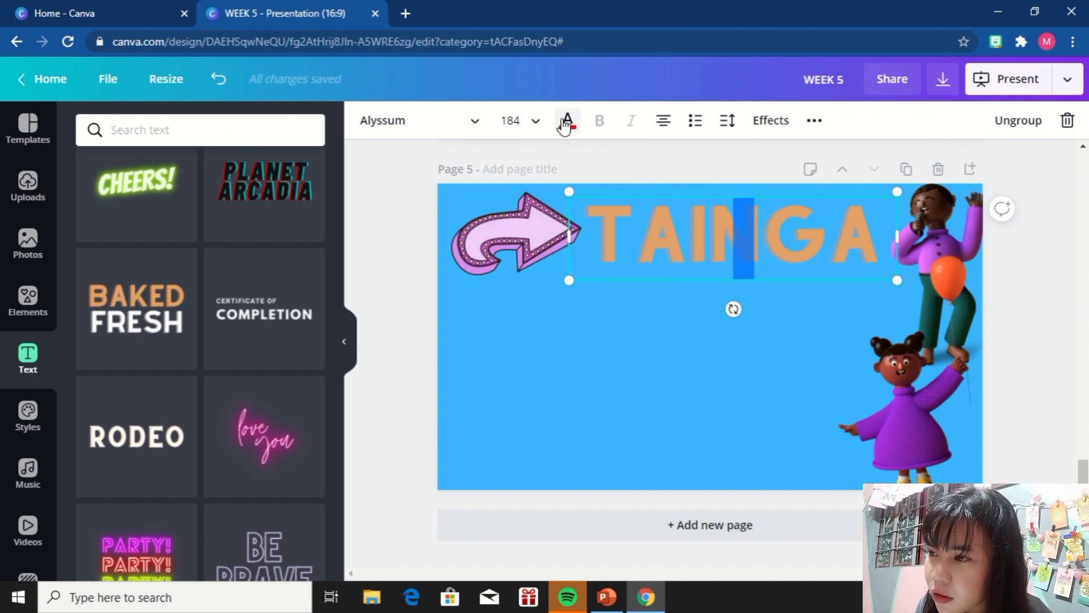
left_click(661, 199)
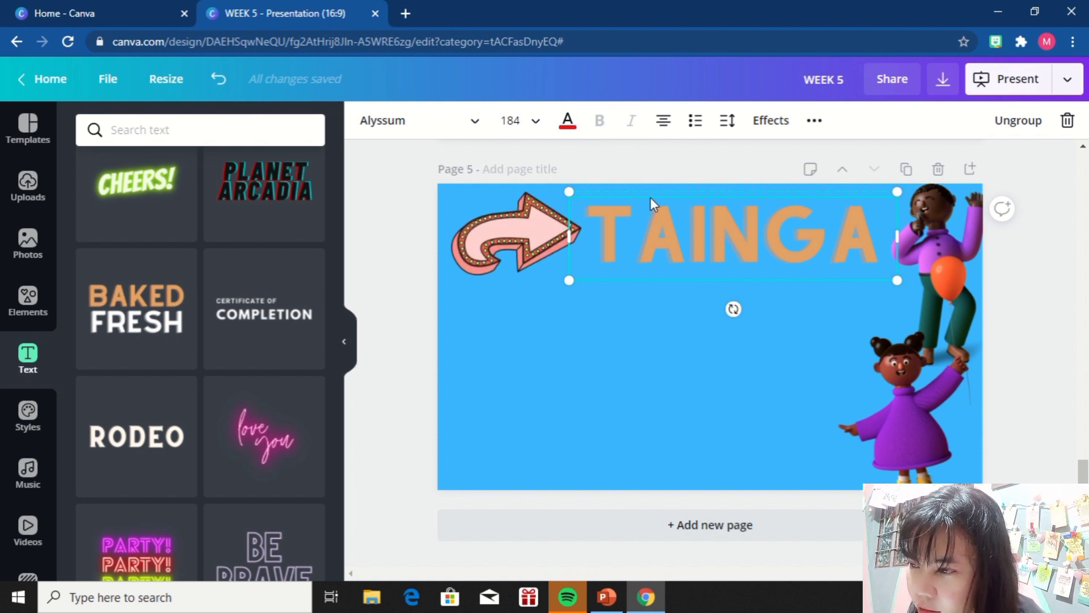
right_click(651, 199)
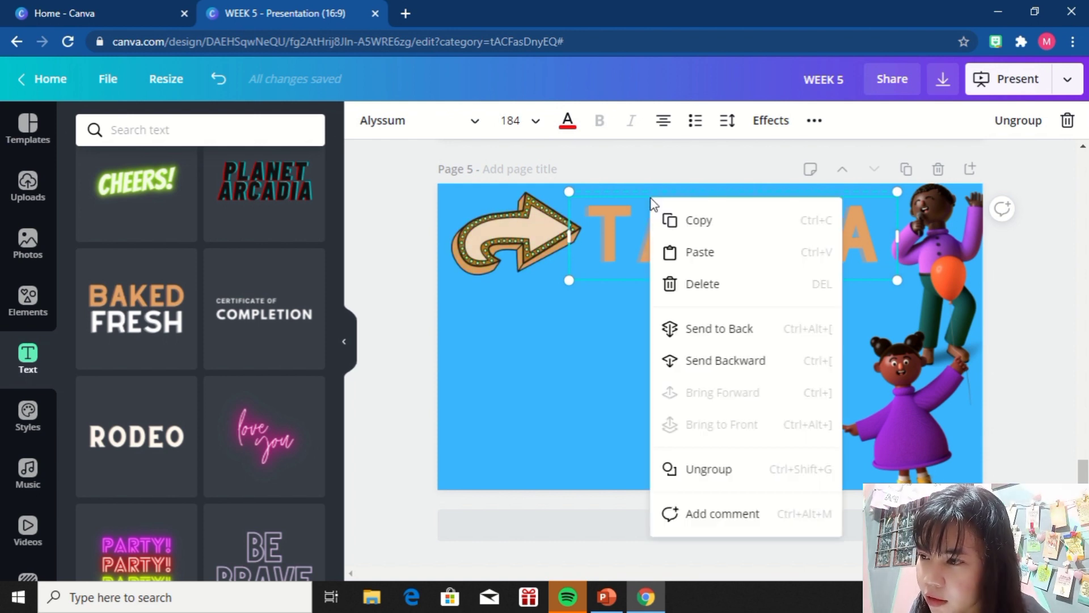
left_click(701, 282)
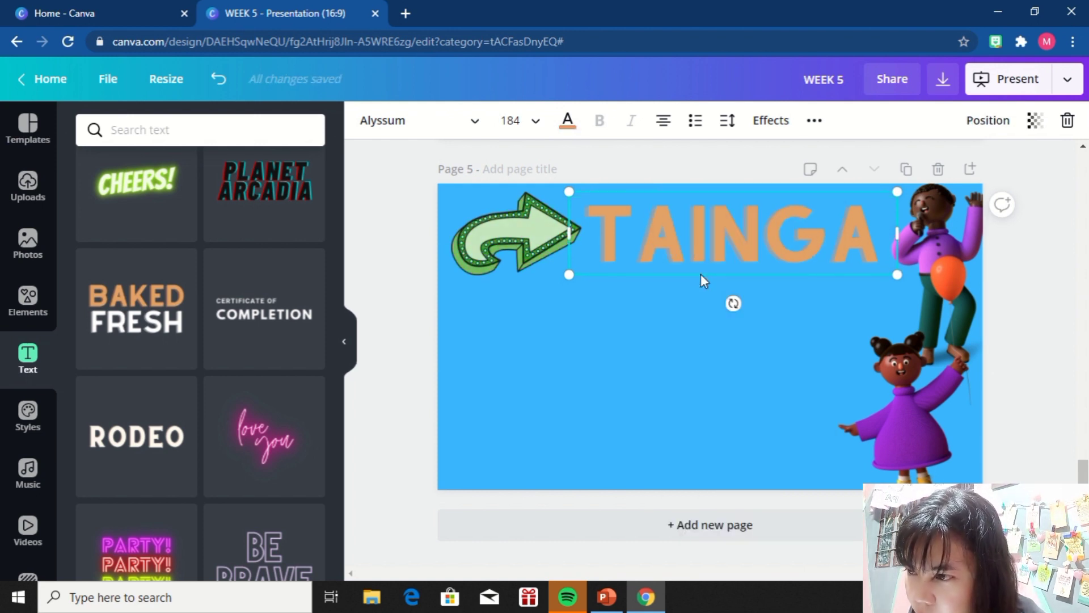
- Change the text colour of TAINGA to the red from the document colors
double_click(689, 240)
left_click(568, 122)
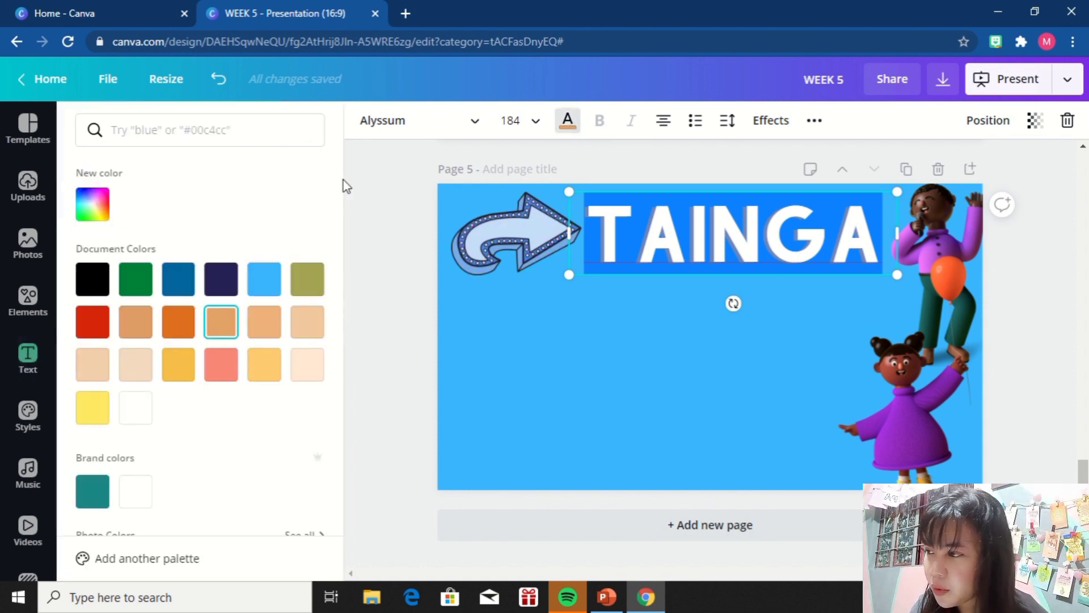
left_click(92, 321)
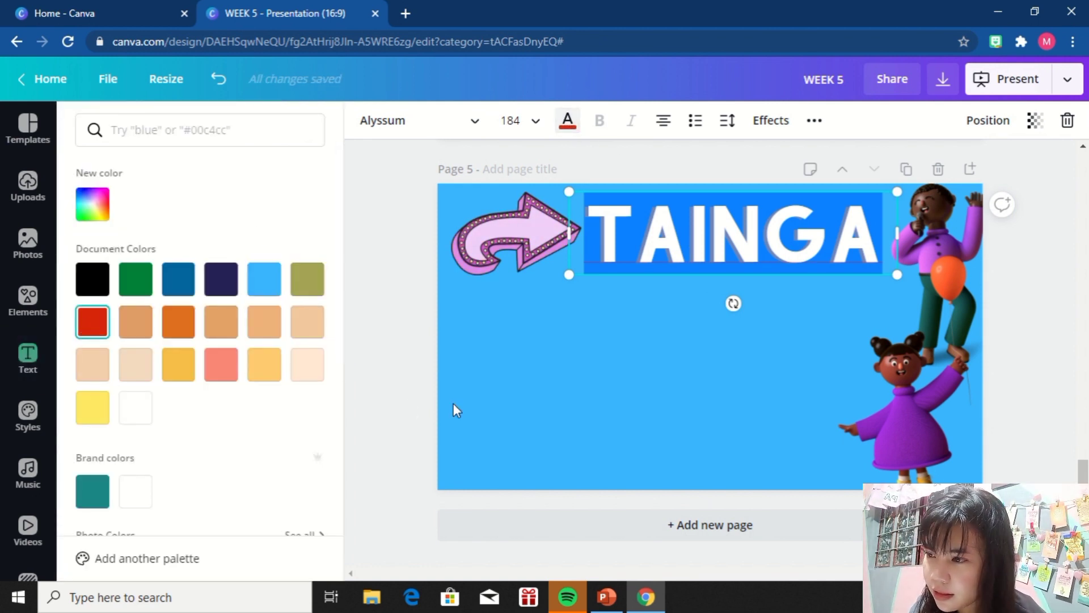
key("Escape")
left_click(526, 380)
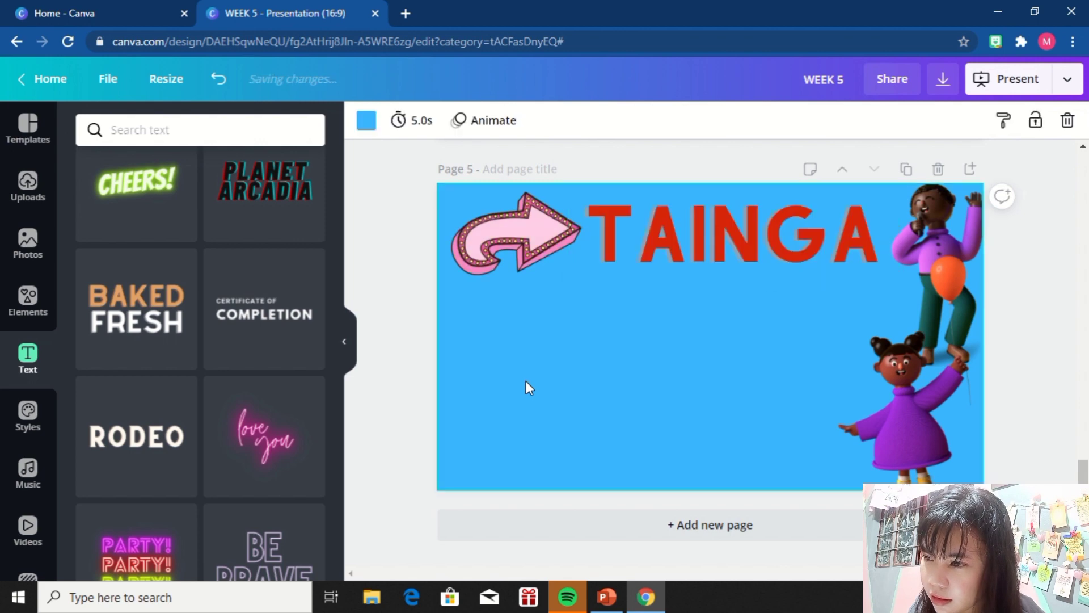
- Add a subheading text box to page 5 and set its font size to 88
left_click(351, 334)
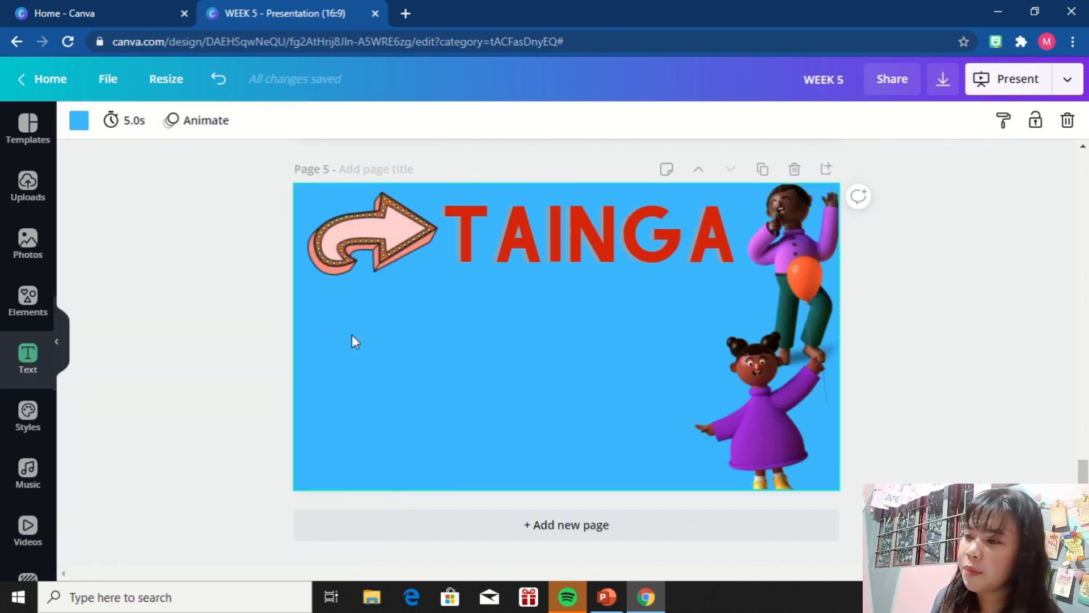
left_click(25, 363)
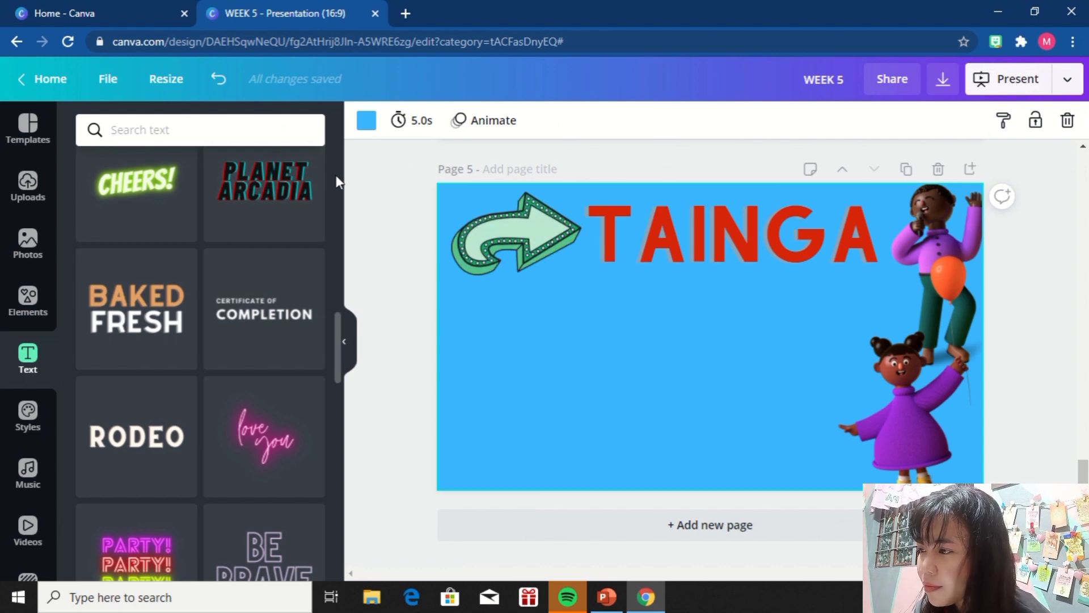
left_click_drag(339, 329, 338, 151)
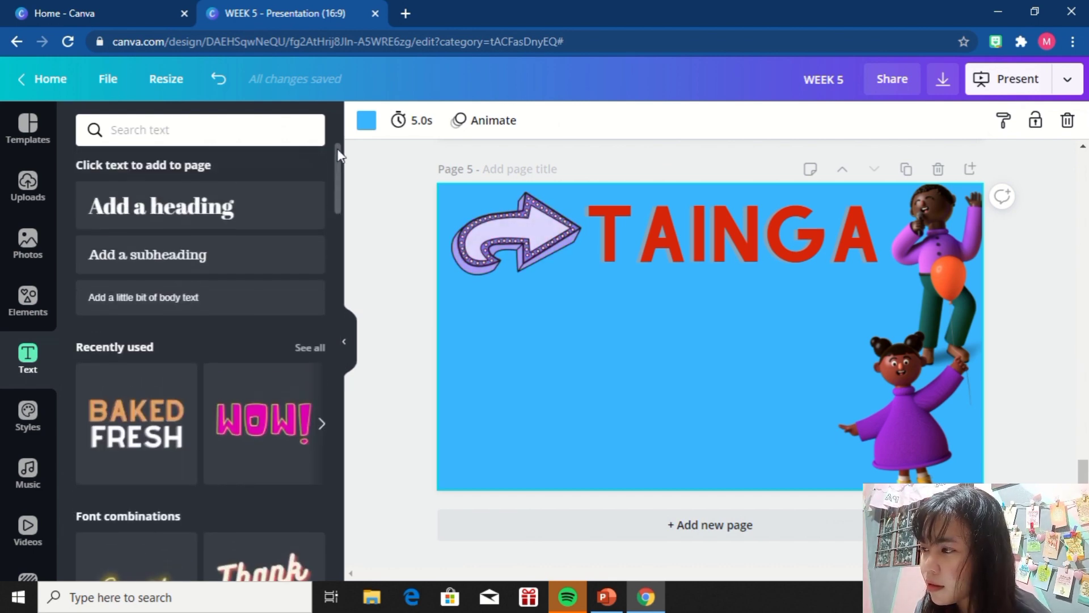
left_click(208, 260)
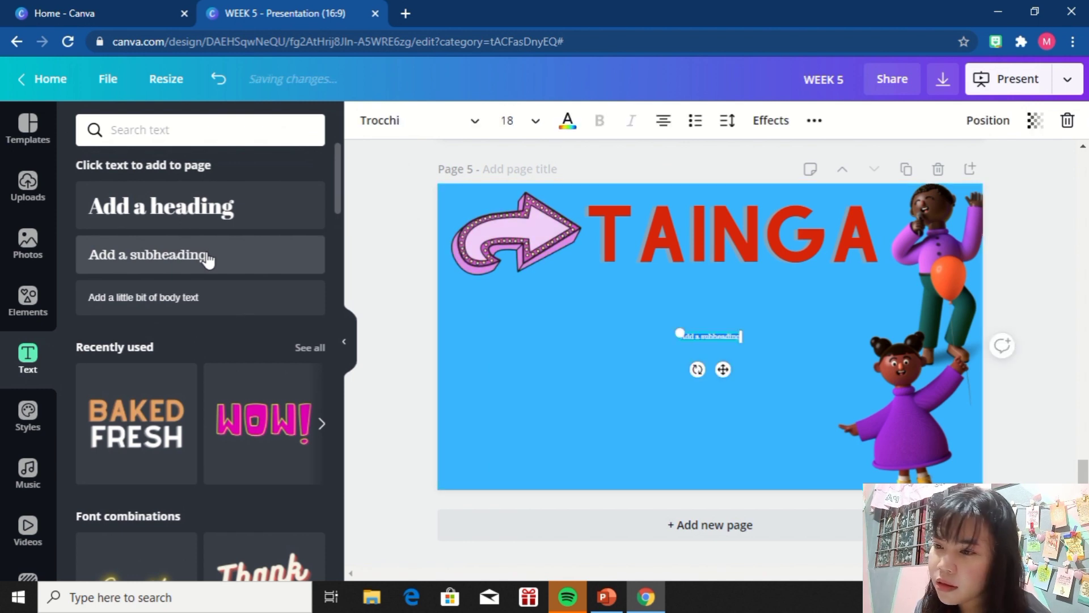
left_click(532, 124)
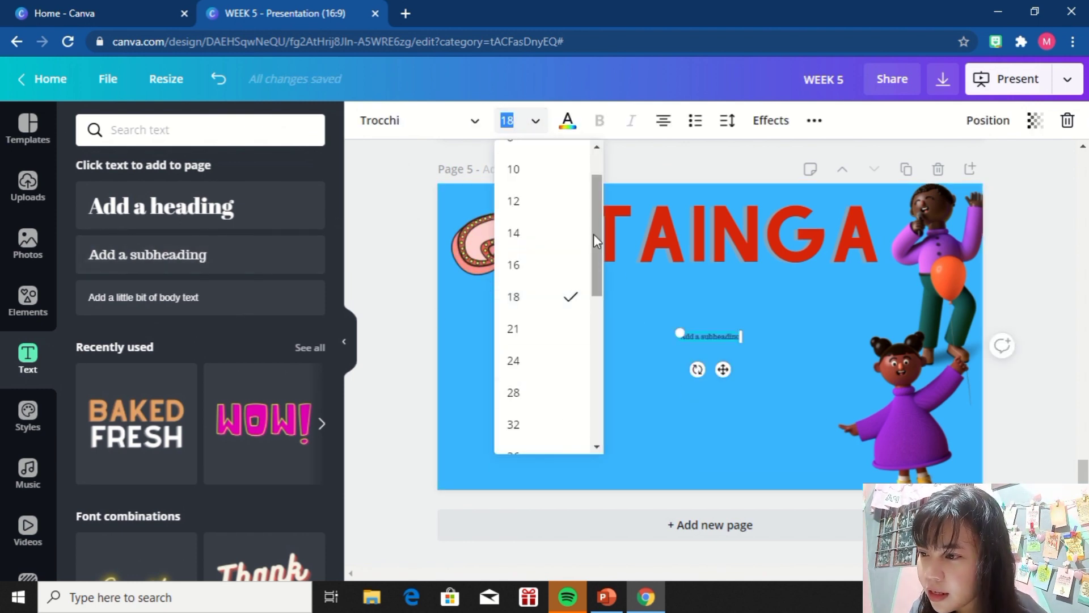
left_click_drag(595, 239, 594, 433)
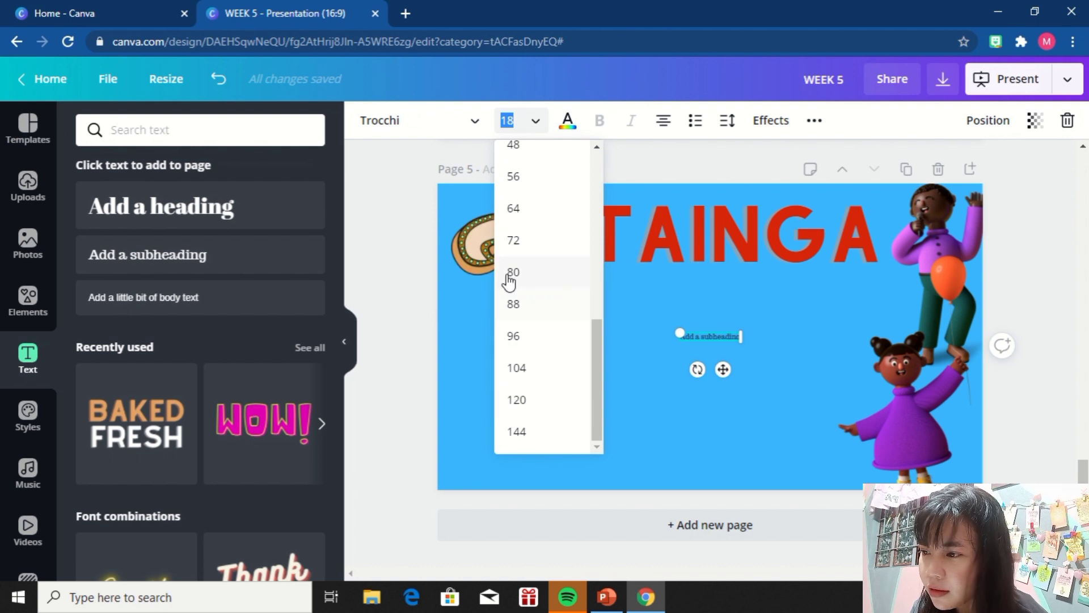
left_click(513, 306)
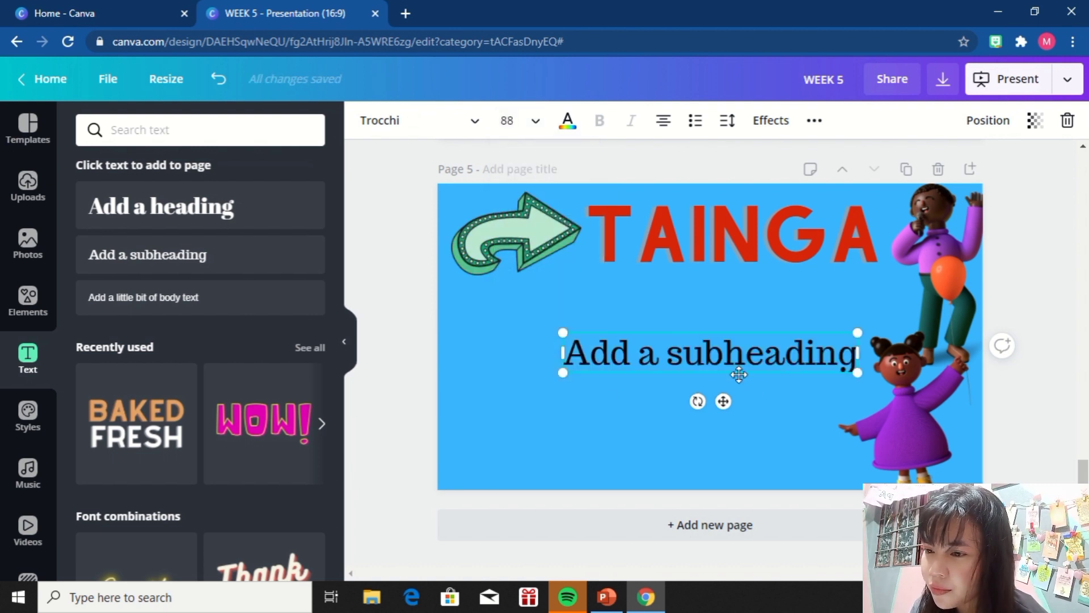
- Replace the subheading text with "Ito ay ginagamit upang makarinig." and narrow its box so it clears the girl figure
left_click(721, 361)
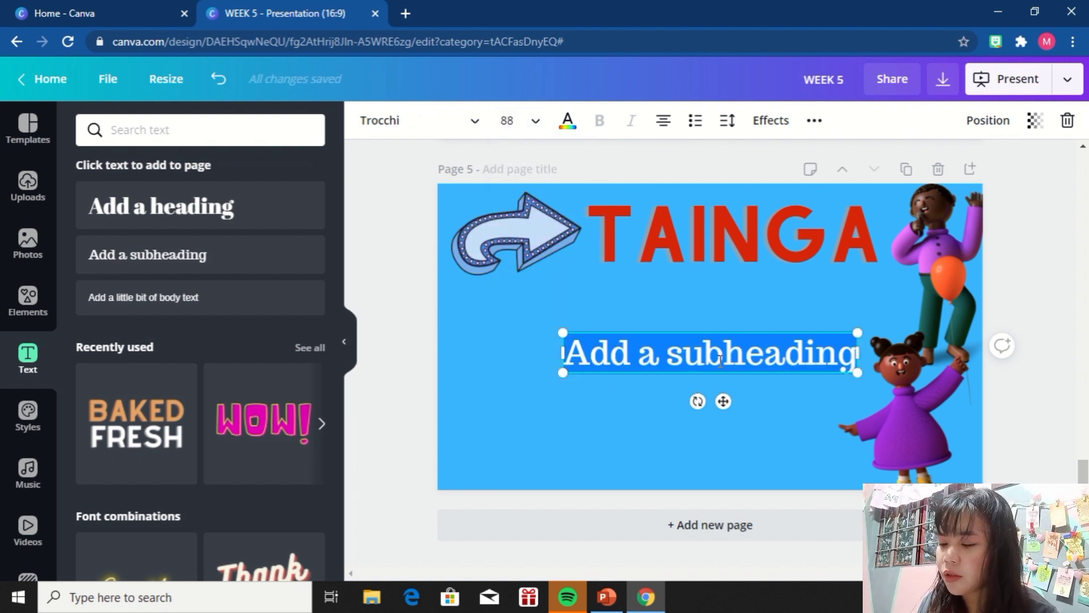
type("Ito a")
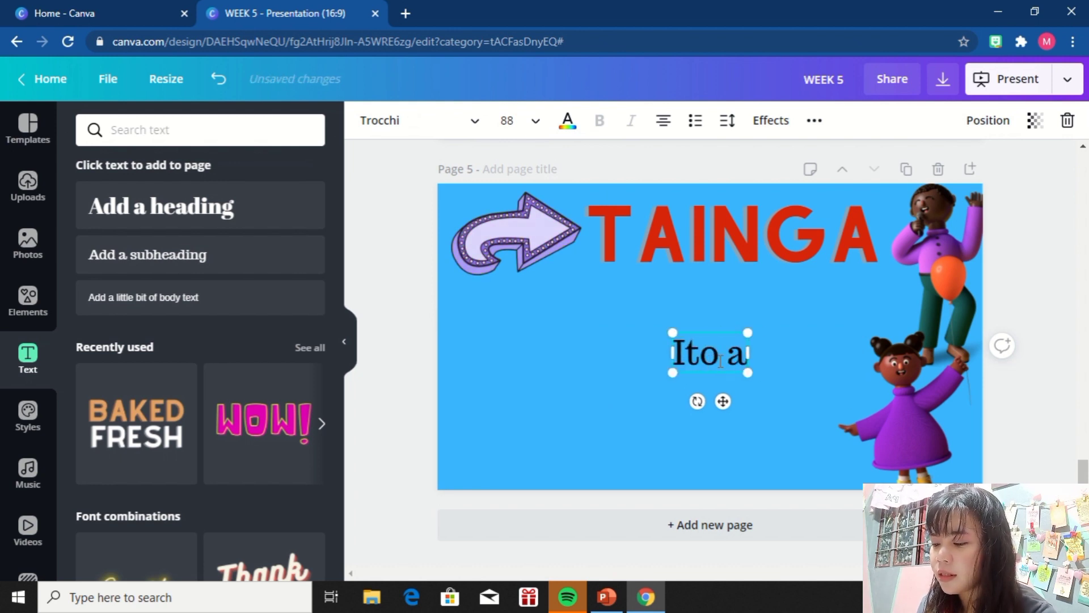
type("y ginagami")
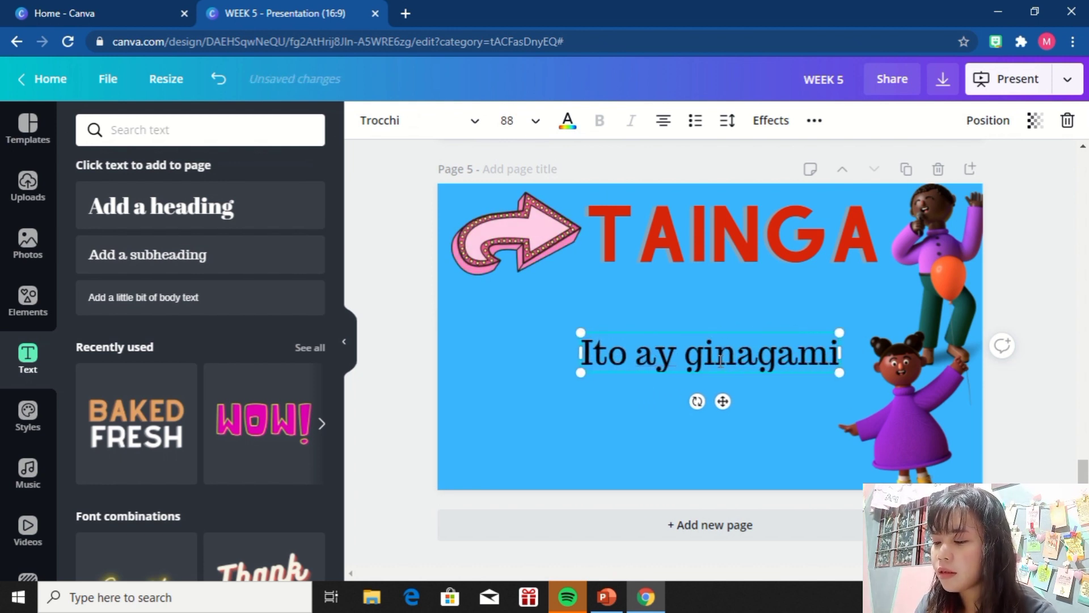
type("t upa")
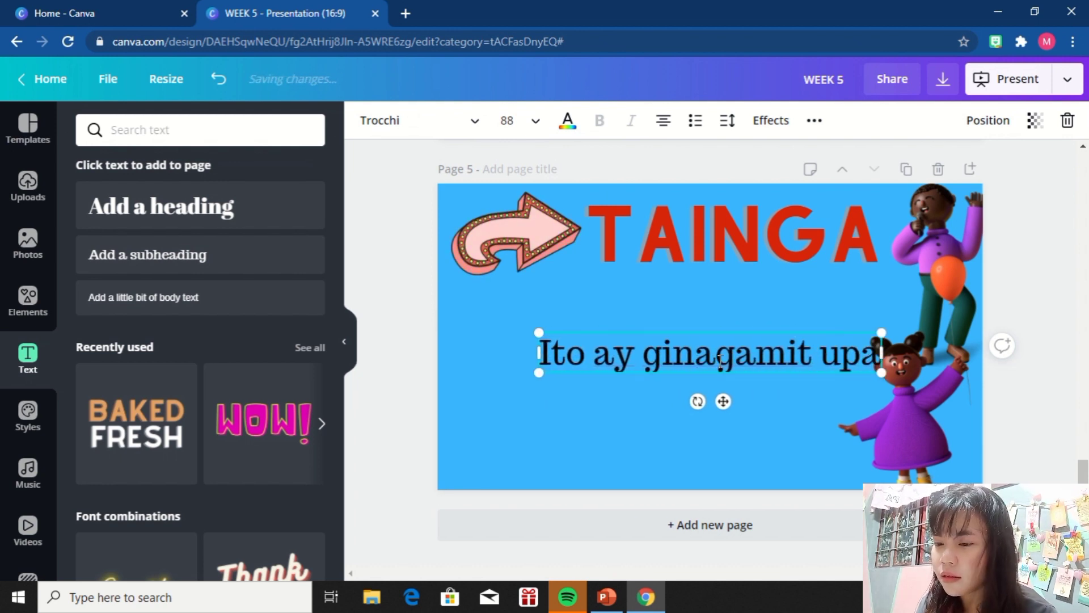
type("ng makari")
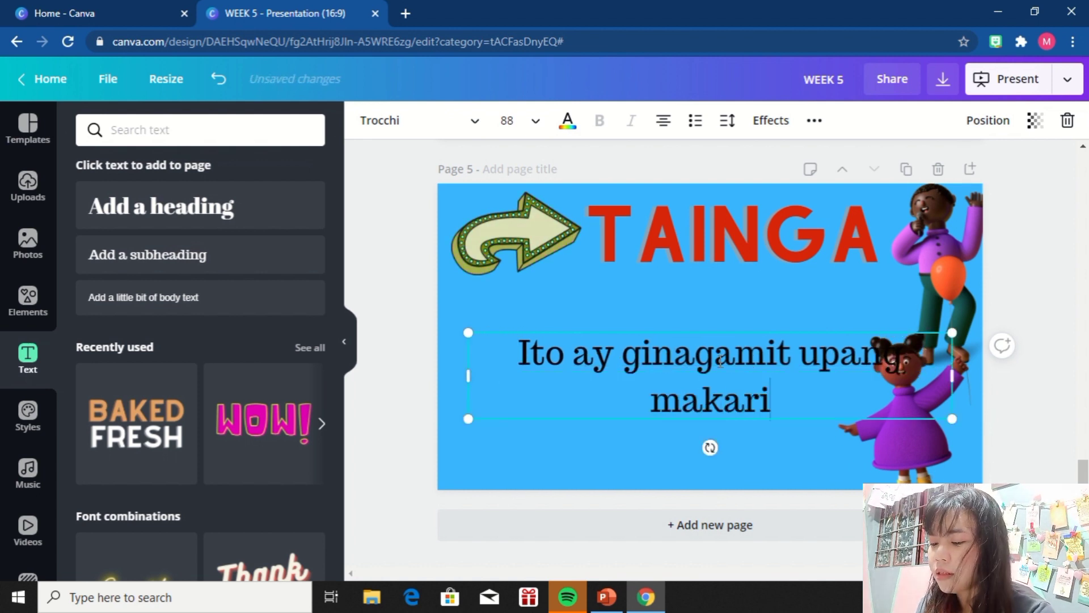
type("nig.")
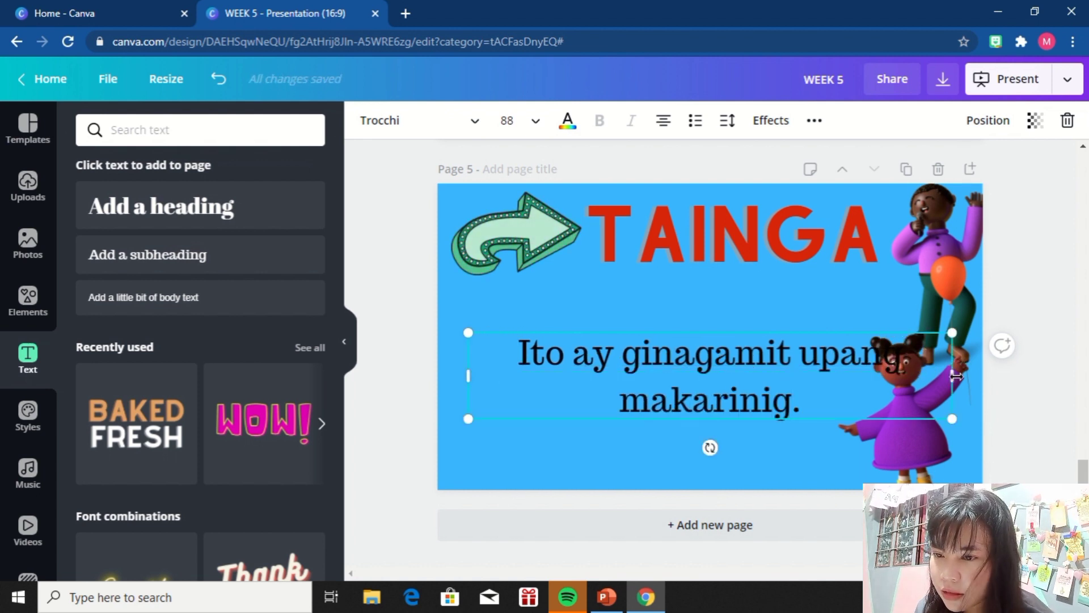
left_click_drag(952, 376, 764, 395)
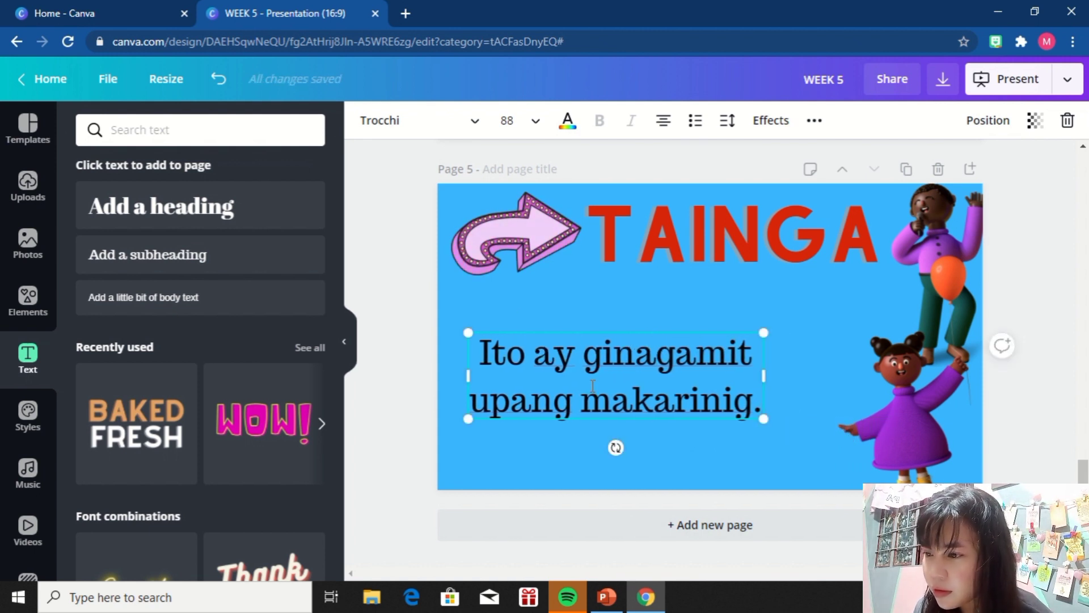
- Change the font of the sentence below TAINGA to Code Pro
key("ctrl+a")
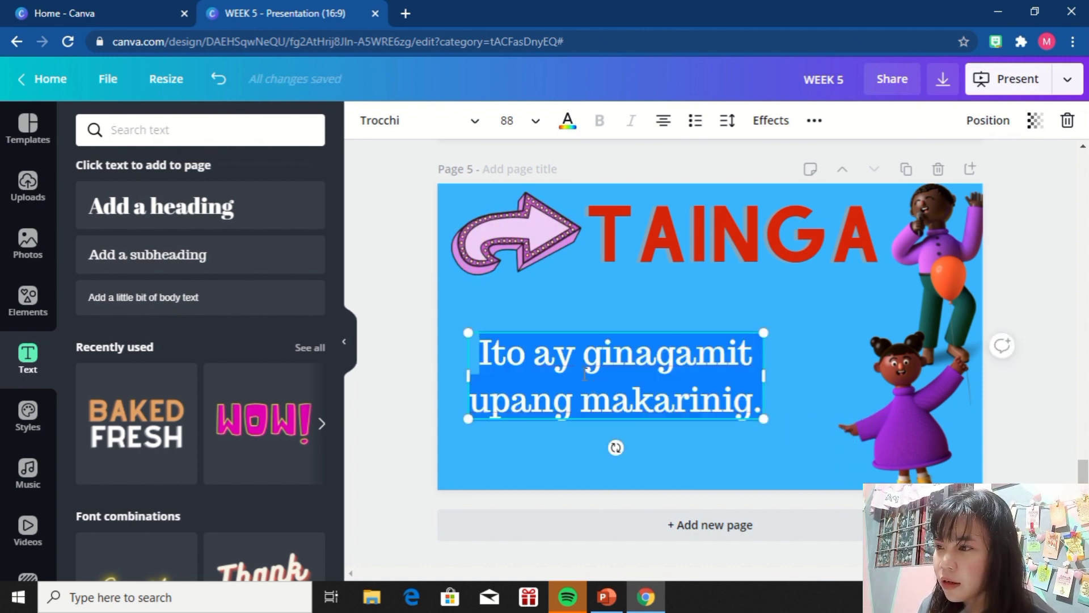
left_click(460, 123)
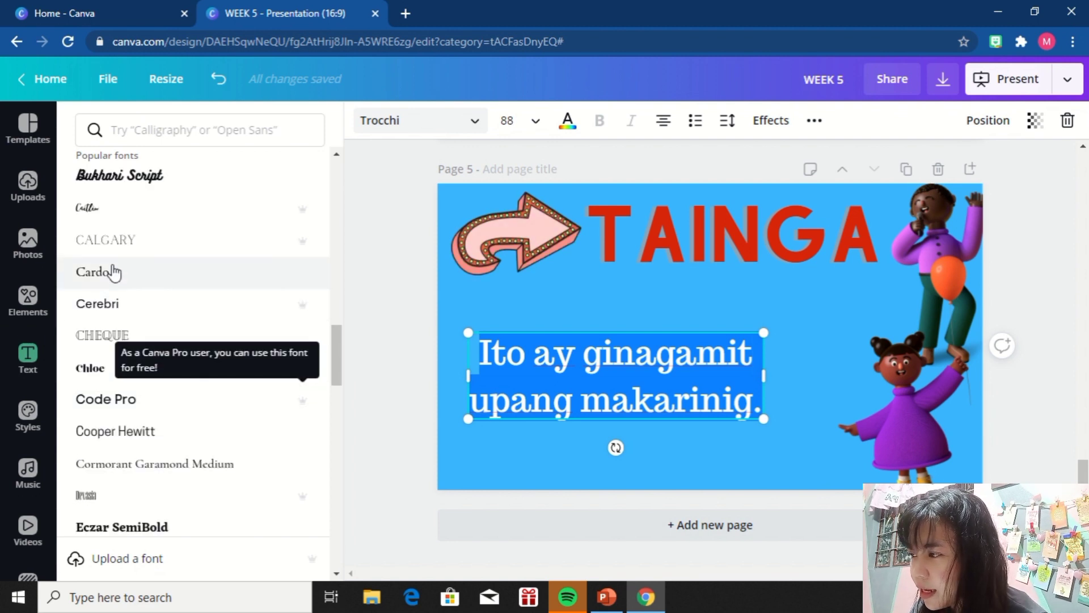
left_click(92, 398)
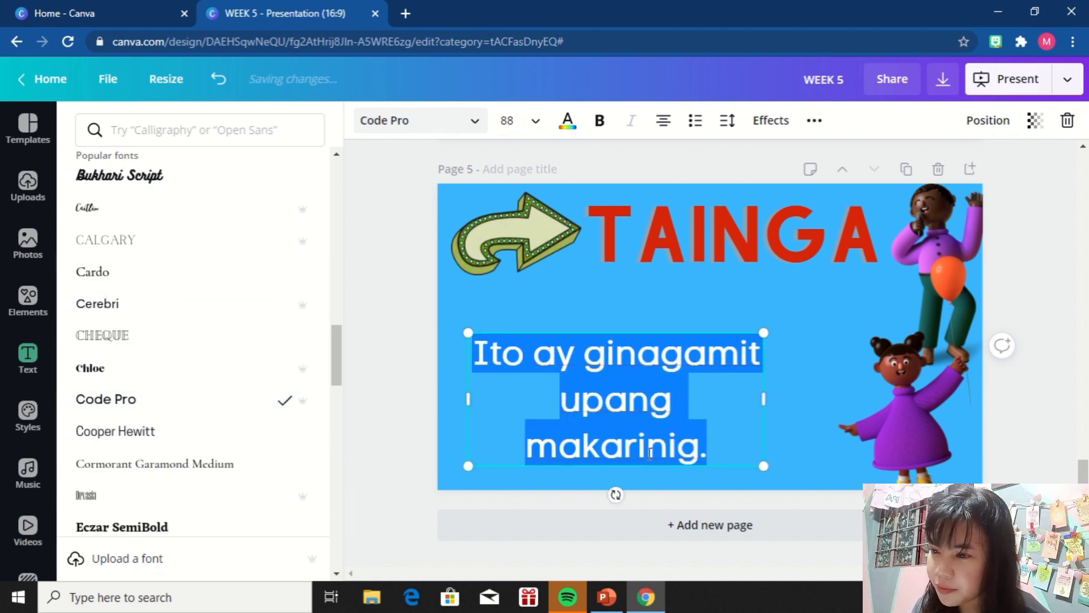
- Widen the sentence's text box so it wraps onto two lines and move it slightly lower on page 5
left_click_drag(764, 399, 807, 399)
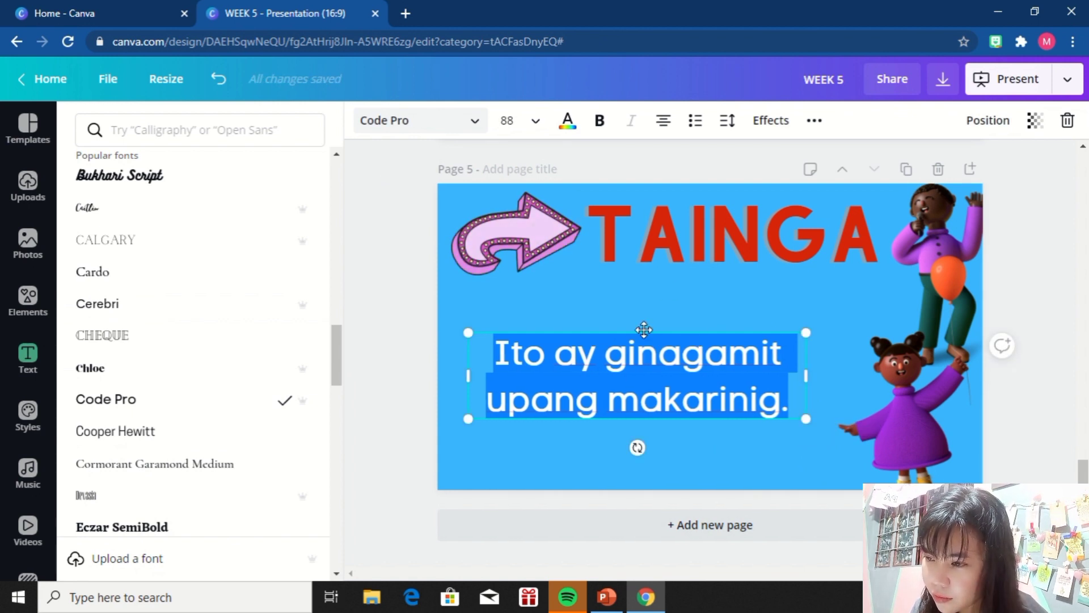
left_click_drag(644, 329, 644, 350)
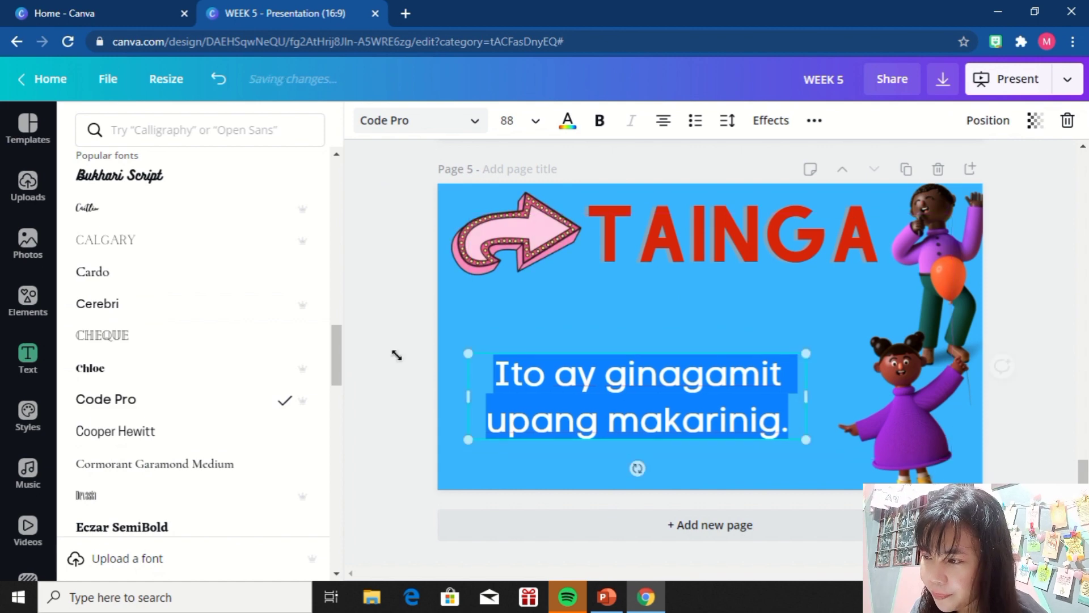
left_click(385, 364)
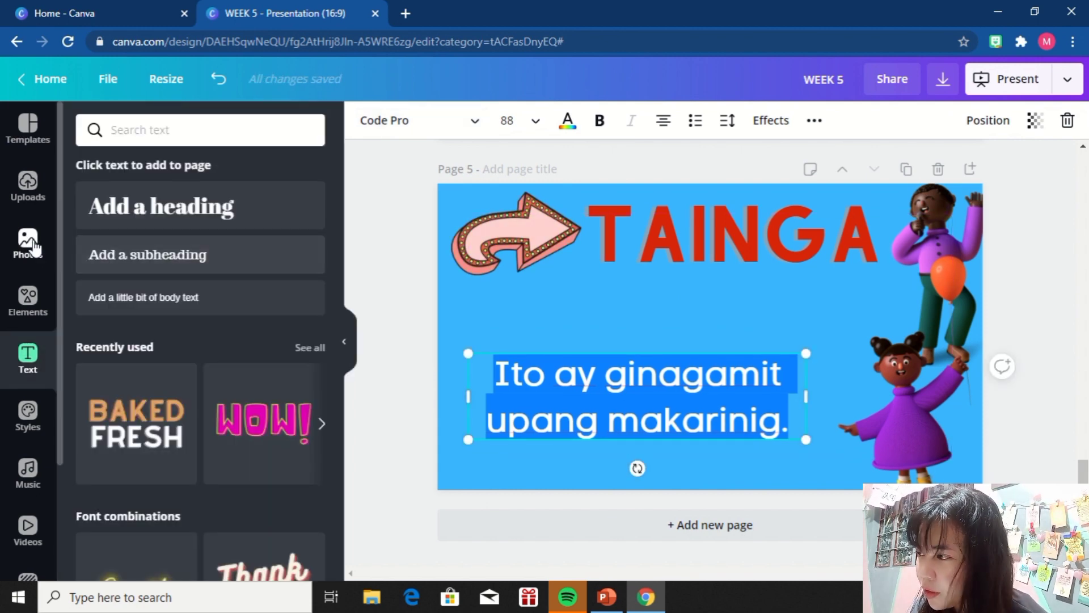
- Search the elements for "ears" and add the ear graphic inside a teal circle to page 5
left_click(27, 316)
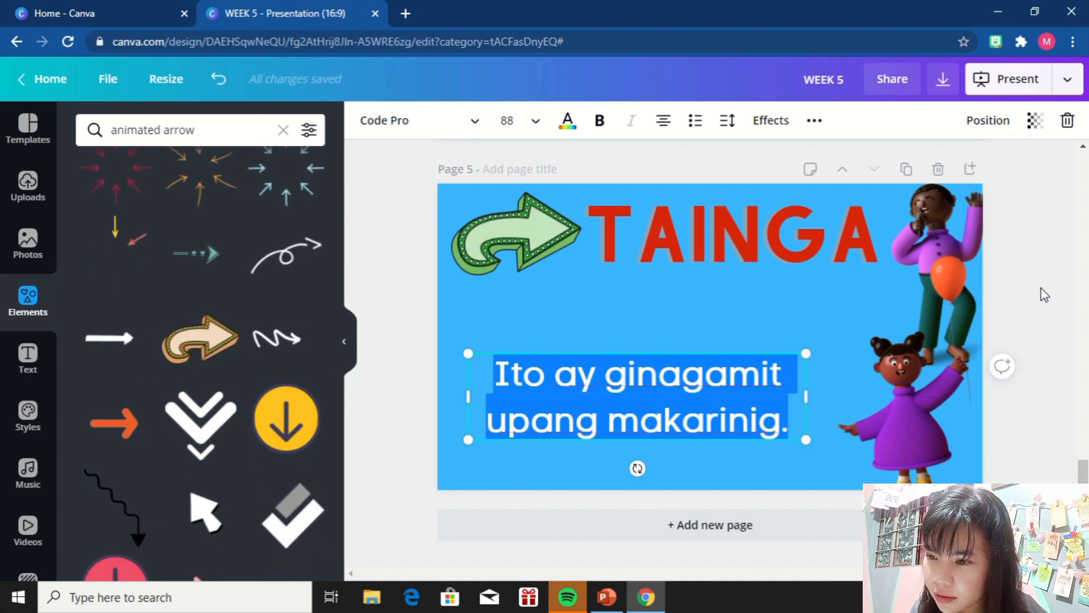
left_click(988, 427)
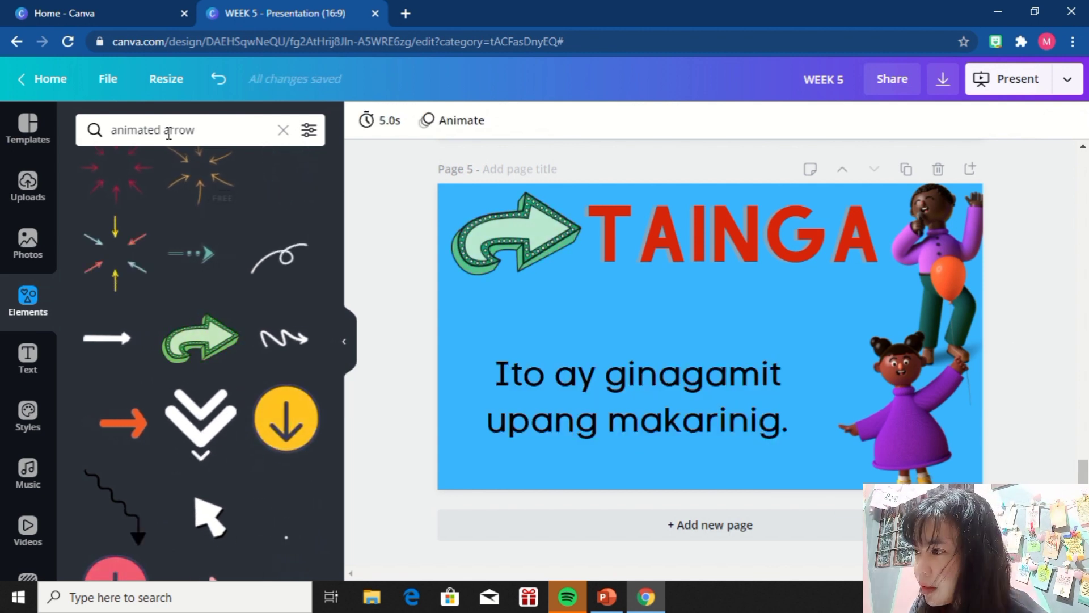
left_click(207, 126)
left_click_drag(207, 126, 95, 132)
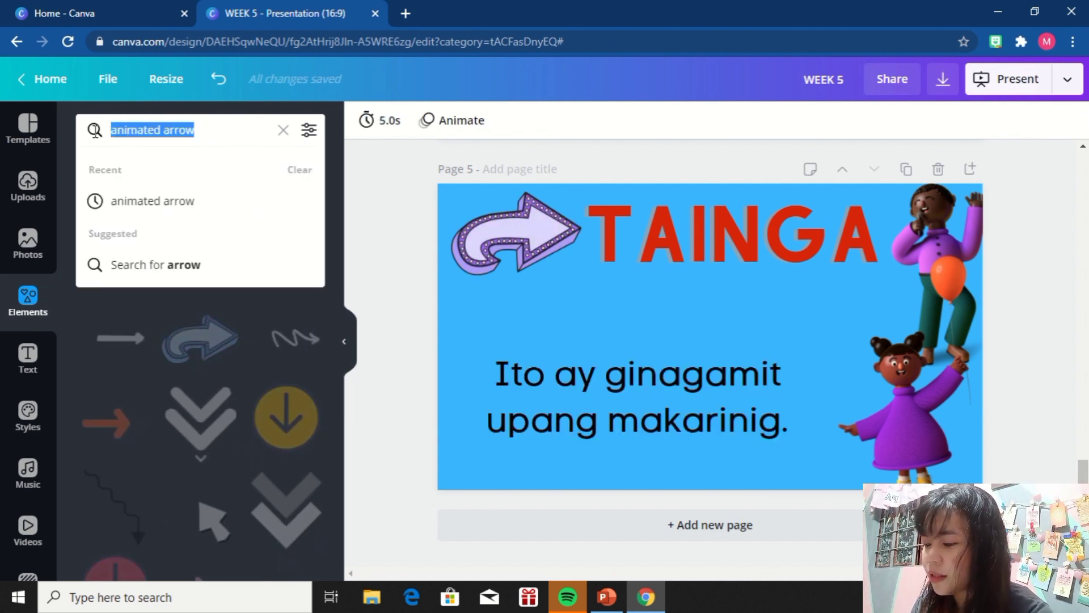
type("ears")
key("Return")
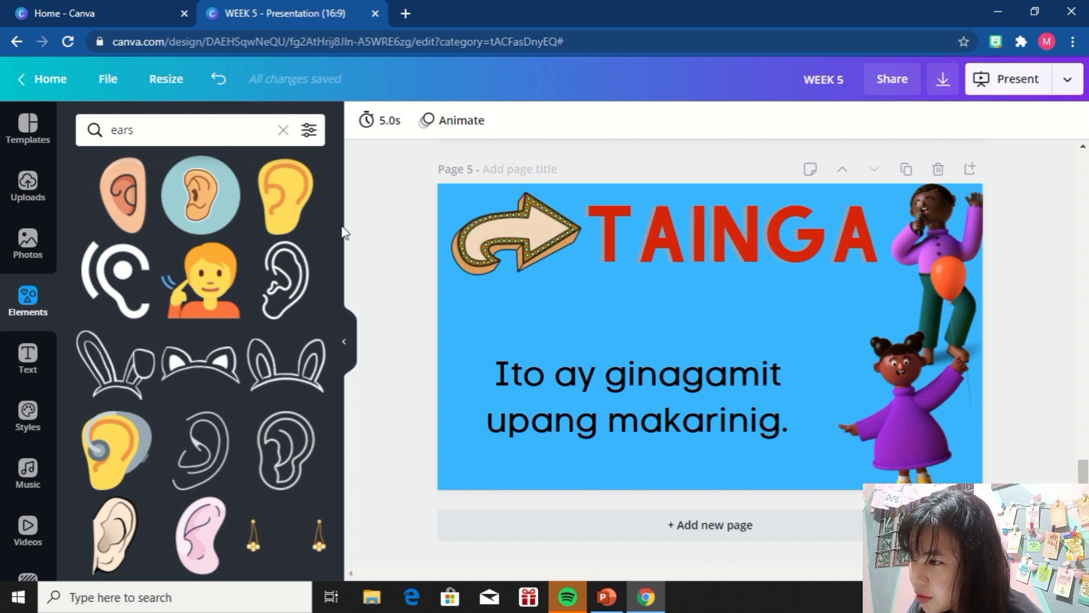
scroll(331, 292, "down", 2)
scroll(331, 289, "down", 3)
scroll(327, 344, "up", 5)
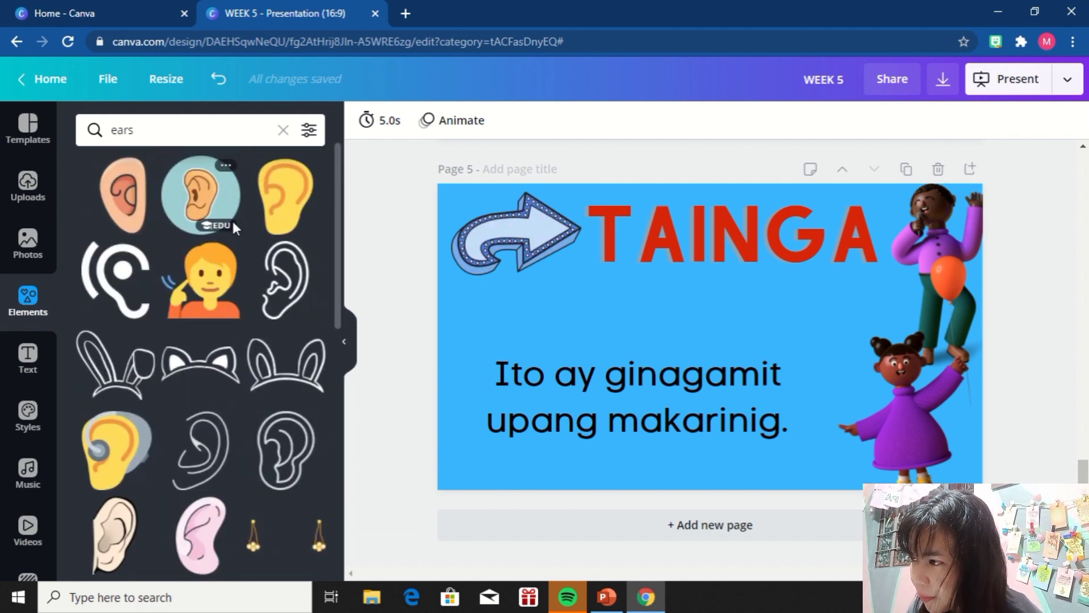
left_click(207, 200)
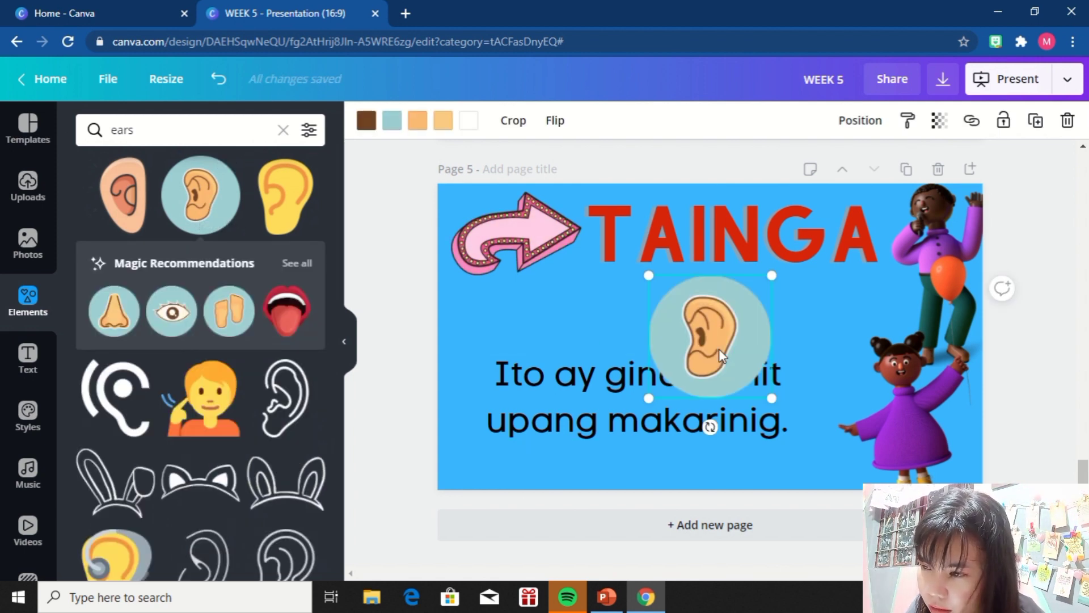
- Narrow the sentence's text box so it wraps onto four lines and place it below the arrow on page 5
left_click_drag(719, 349, 725, 338)
left_click_drag(617, 420, 600, 378)
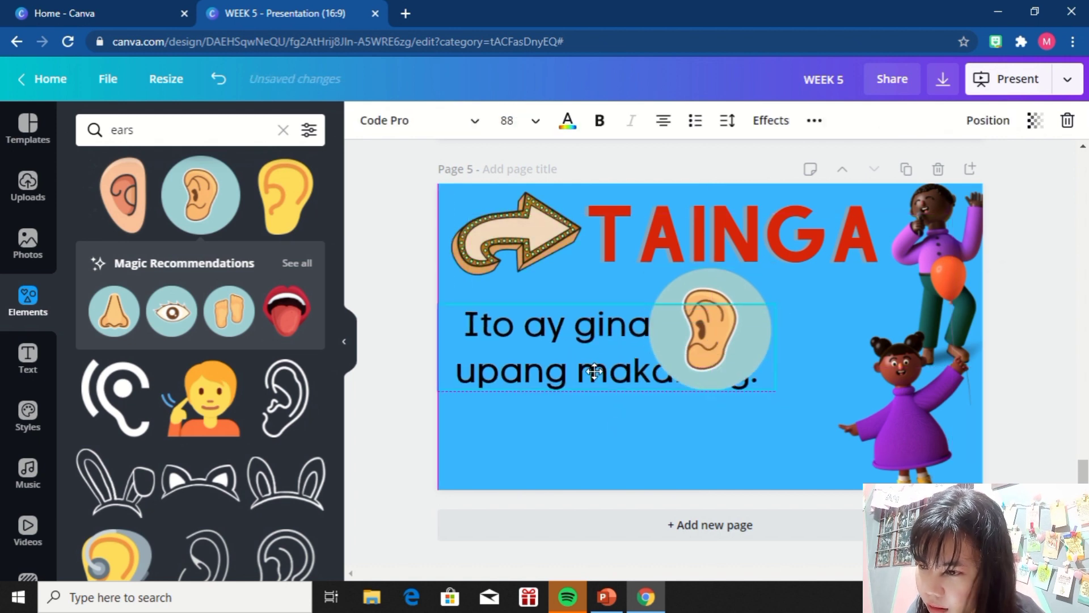
left_click_drag(774, 356, 619, 323)
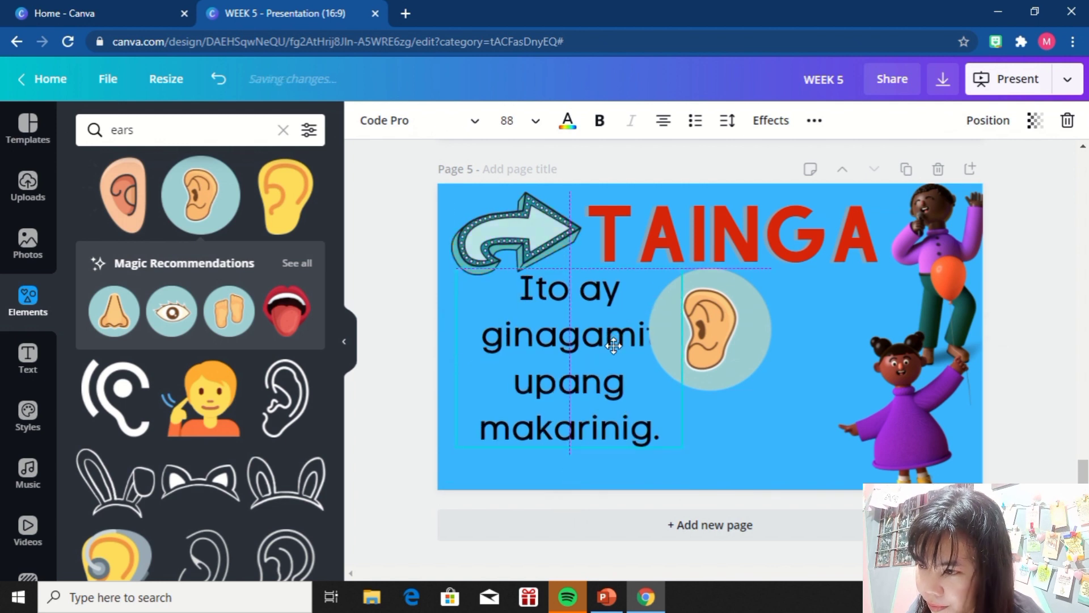
- Enlarge the ear graphic and position it between the four-line sentence and the girl figure
left_click_drag(738, 359, 799, 375)
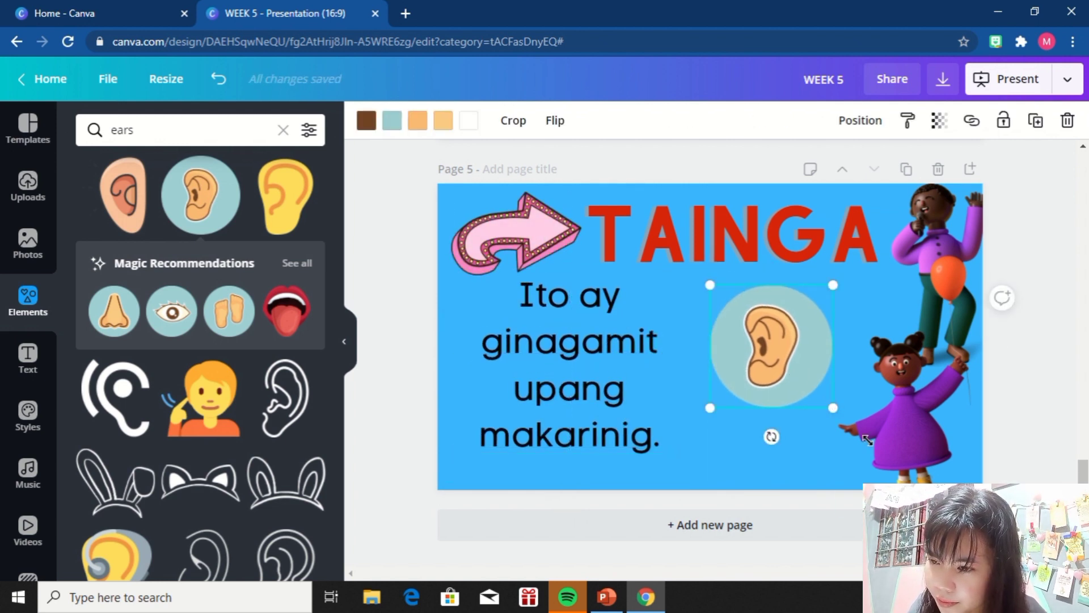
left_click_drag(867, 440, 885, 454)
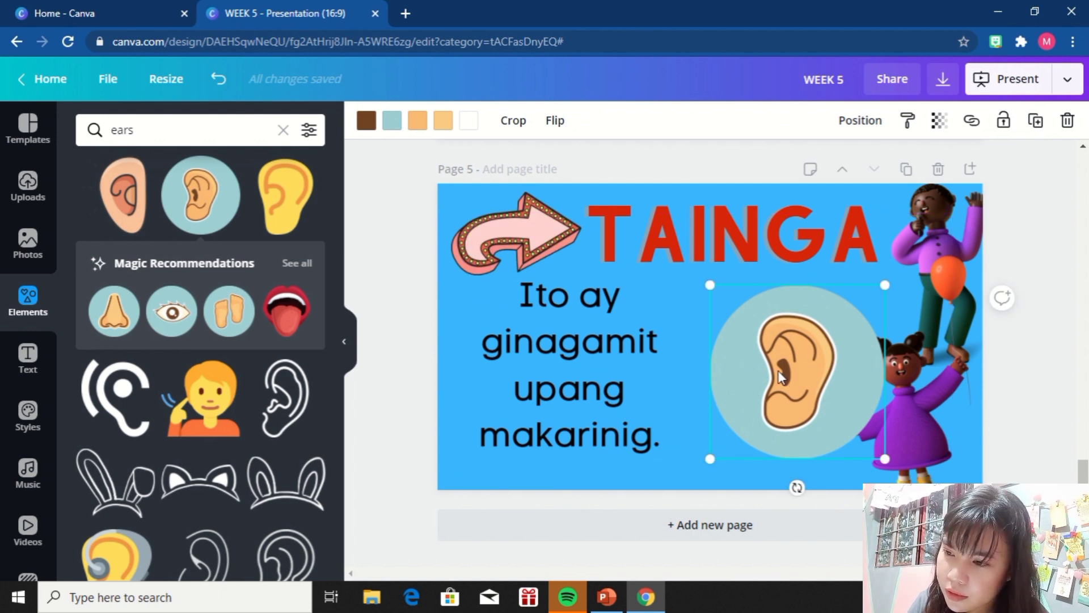
left_click_drag(780, 377, 746, 370)
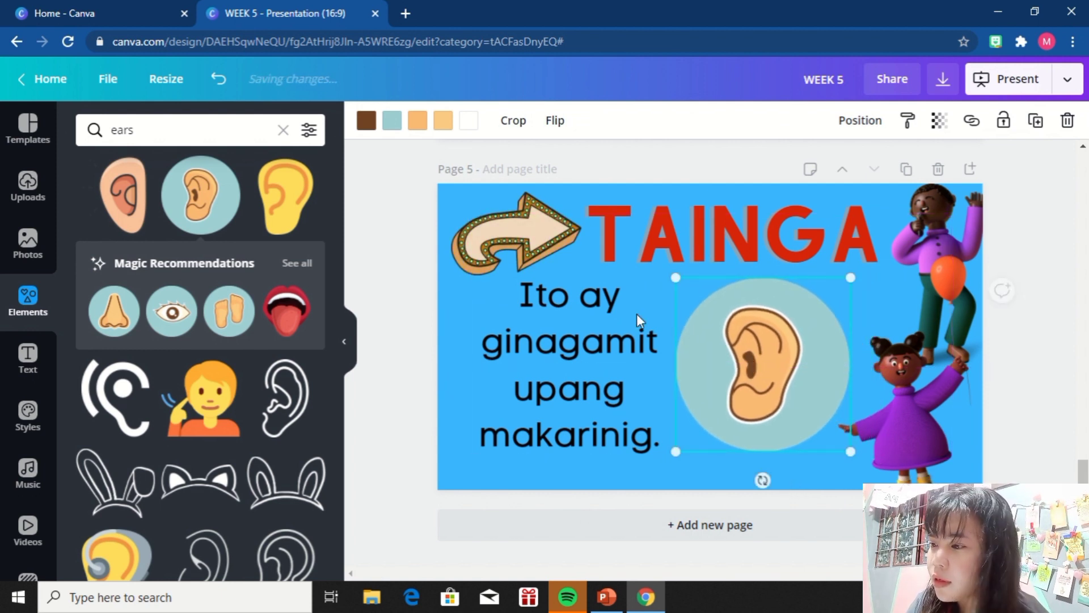
left_click(410, 309)
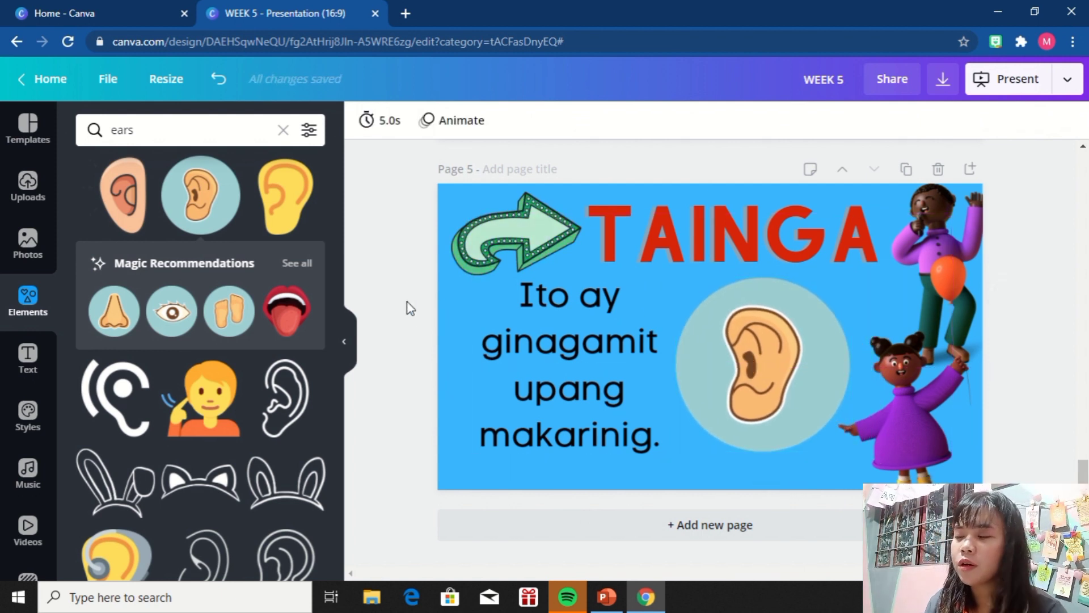
- Apply the Tumble animation to page 1, the MABUHAY! slide
scroll(341, 343, "down", 6)
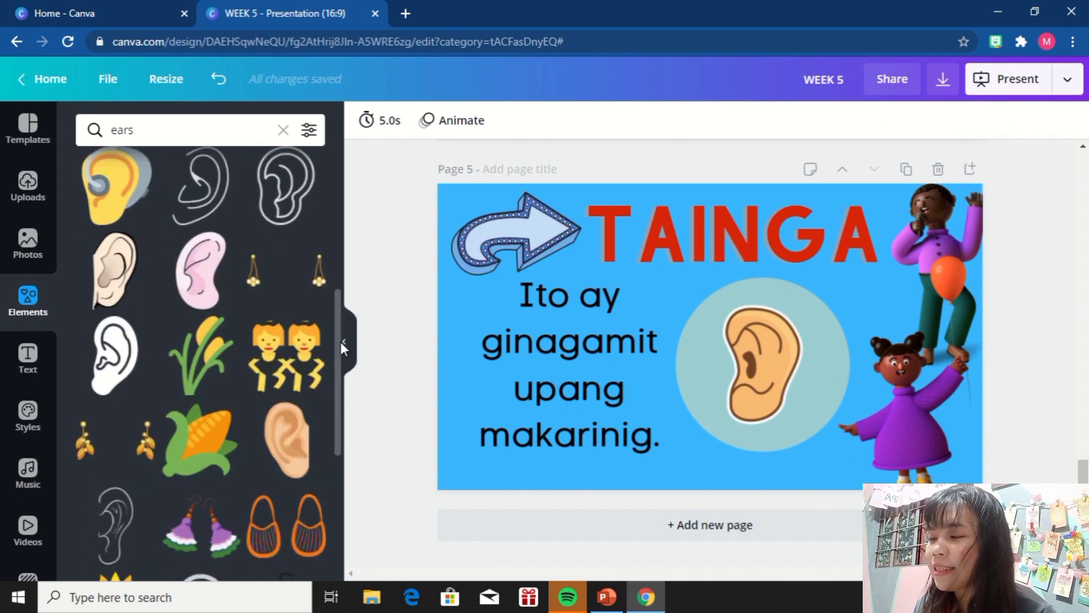
left_click(348, 346)
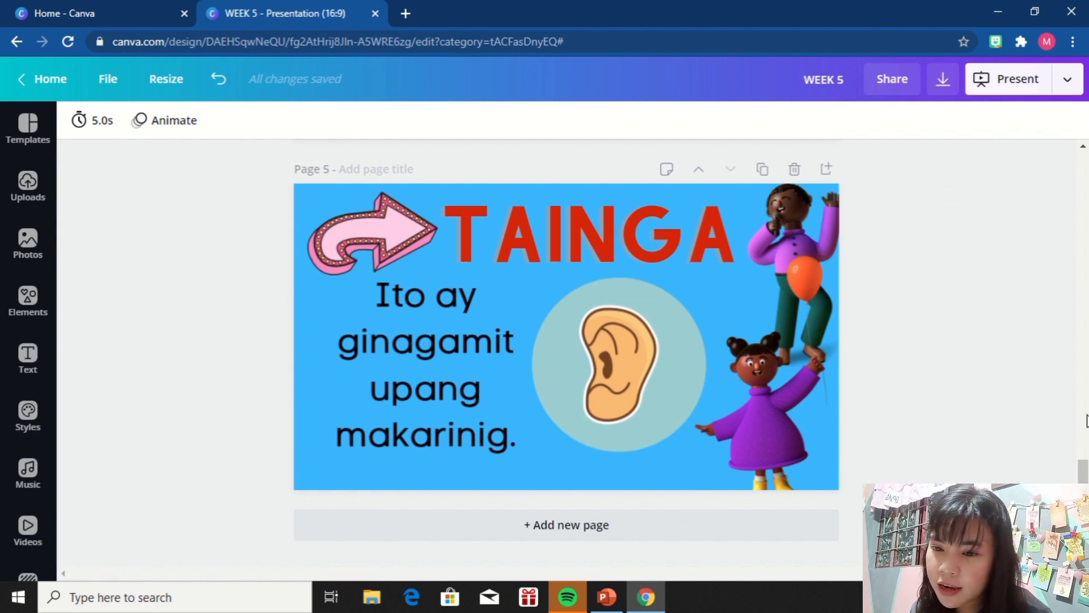
left_click_drag(1083, 477, 1085, 156)
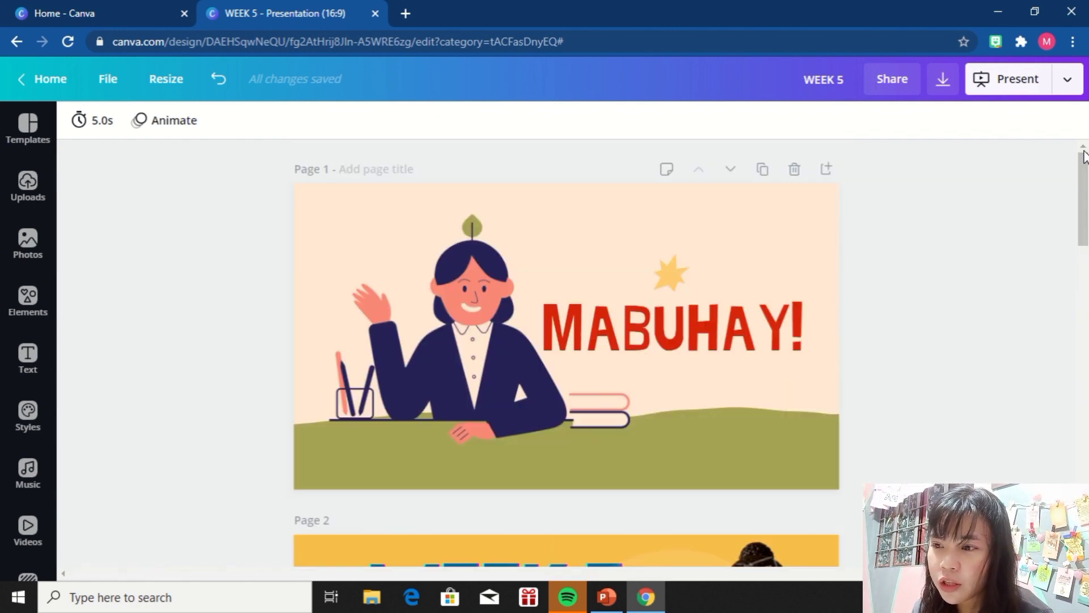
left_click(818, 231)
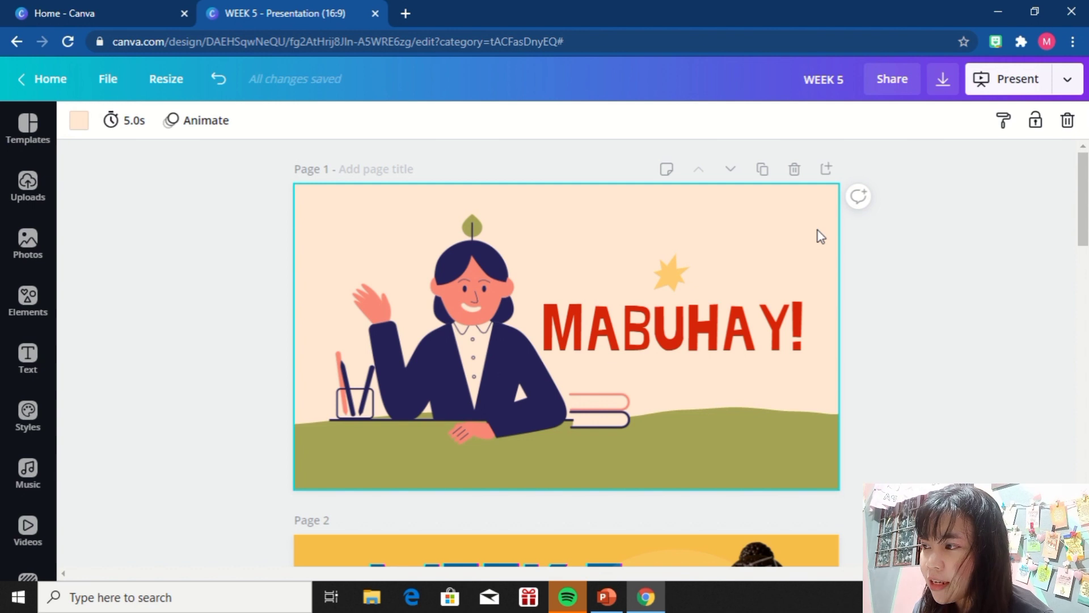
left_click(204, 126)
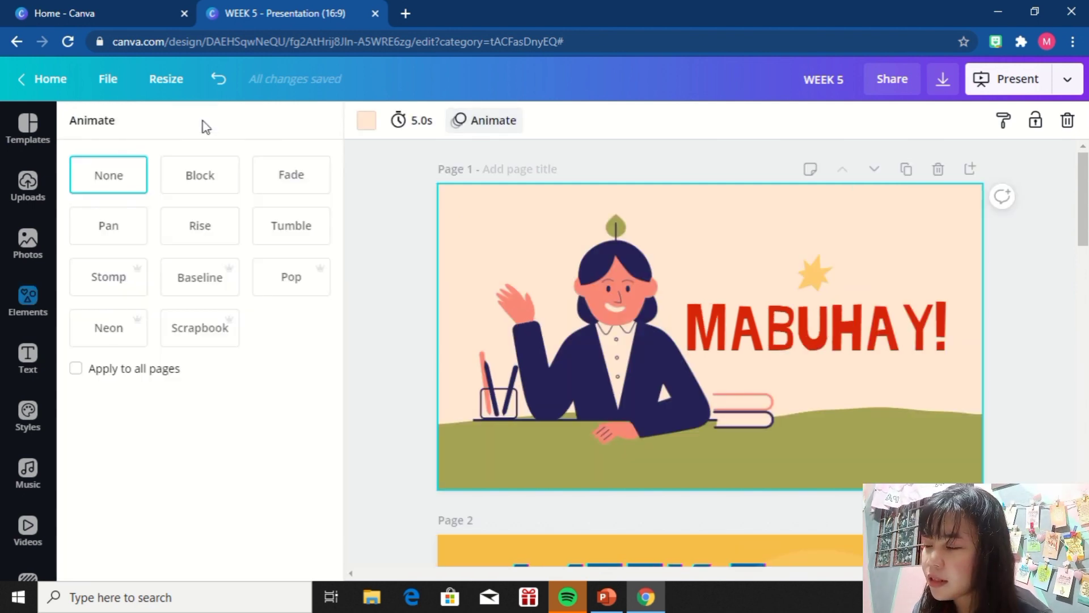
left_click(298, 238)
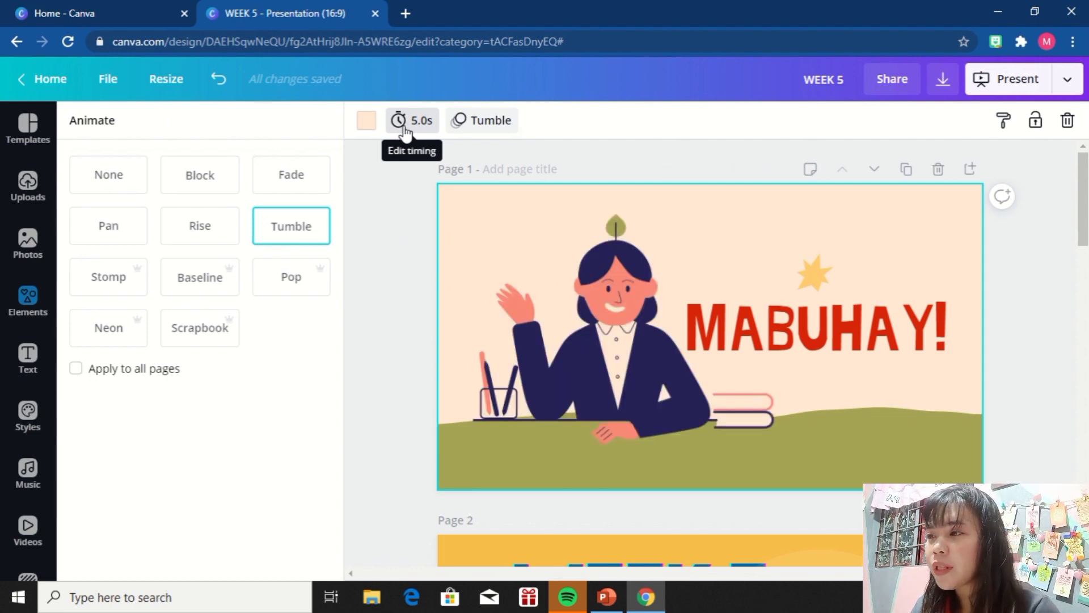
- Set the timing of page 1 to 8.5 seconds
left_click(405, 129)
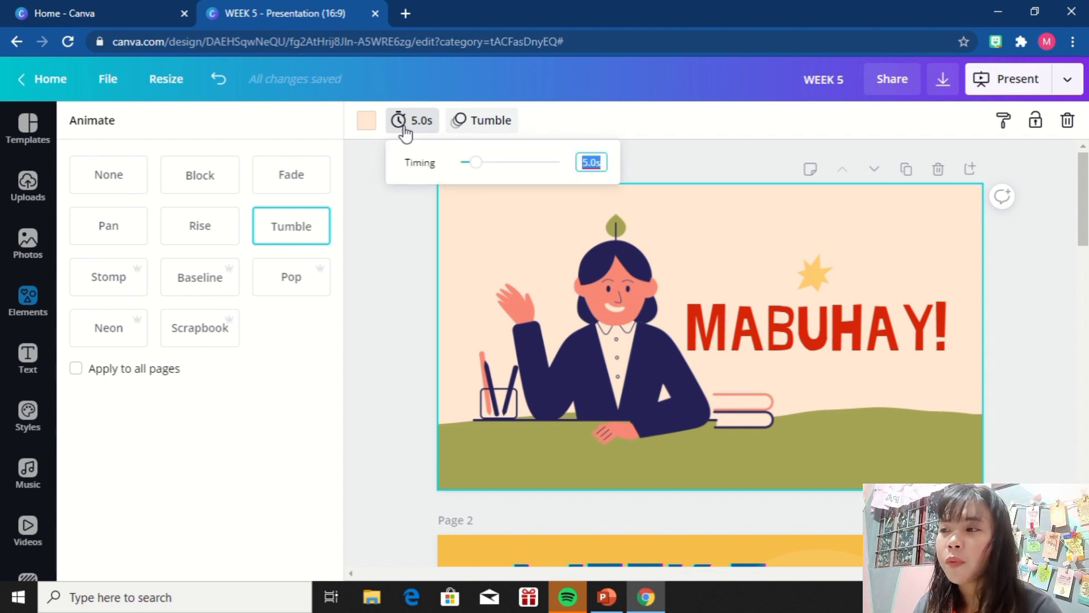
left_click(486, 164)
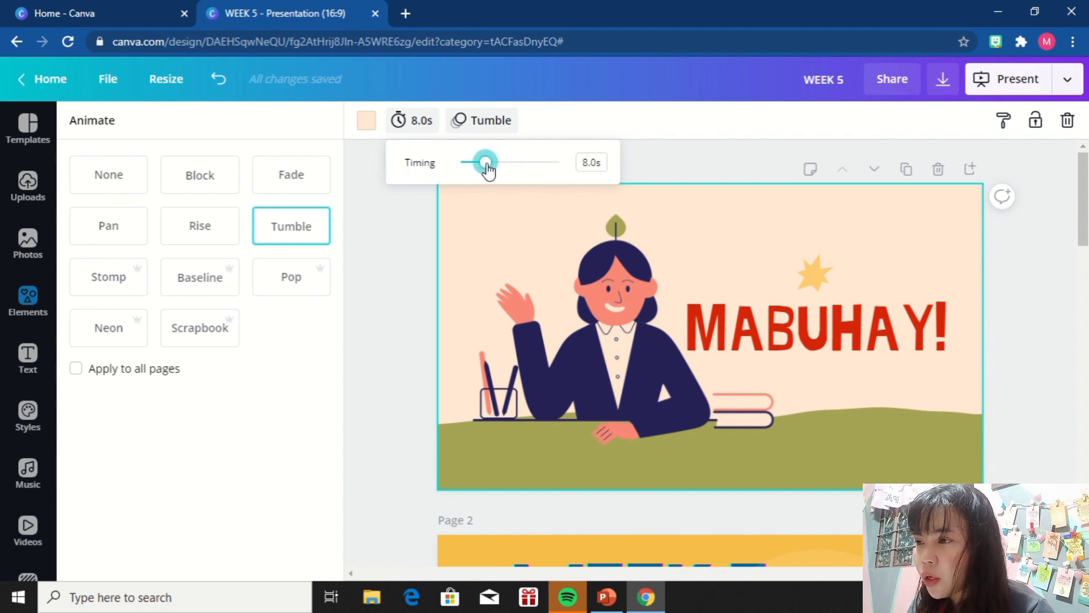
left_click(497, 163)
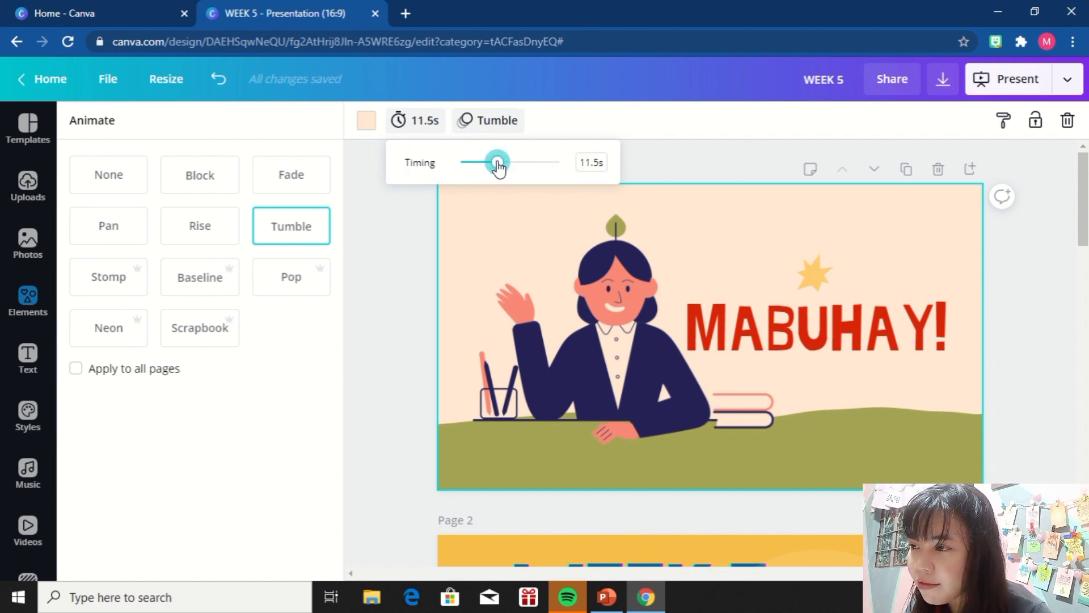
left_click(517, 164)
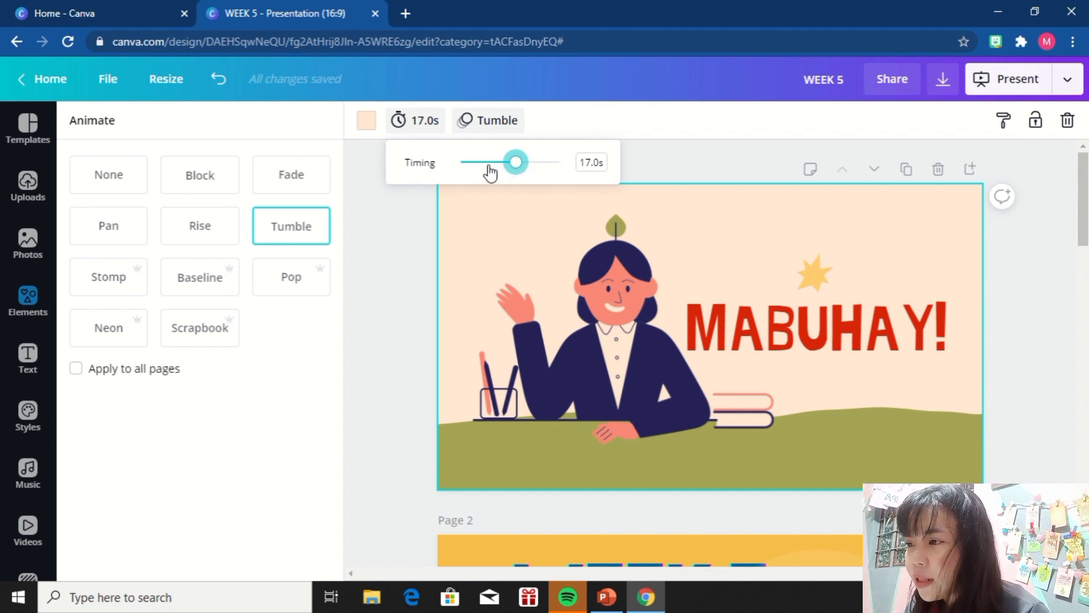
left_click(488, 164)
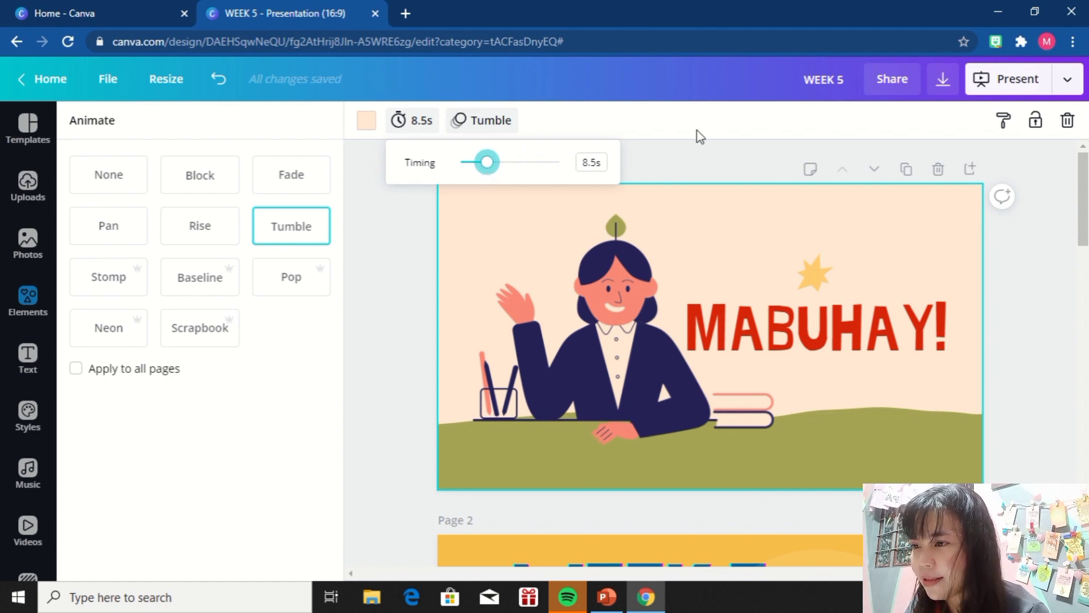
left_click(693, 157)
- Apply the Pop animation to page 3, the MATA slide
left_click_drag(1085, 208, 1087, 328)
left_click(516, 353)
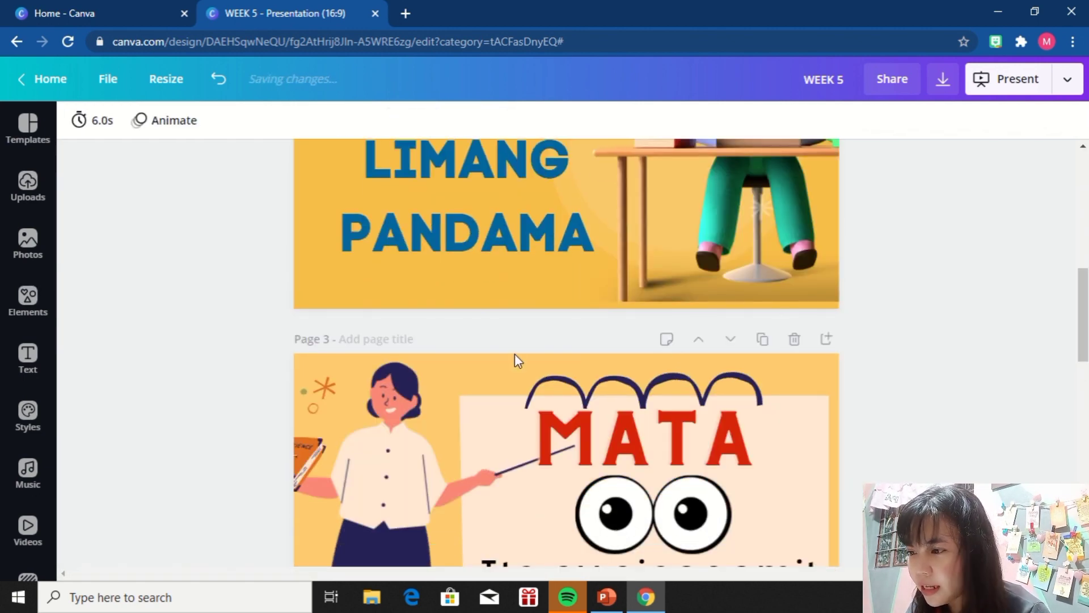
left_click(516, 356)
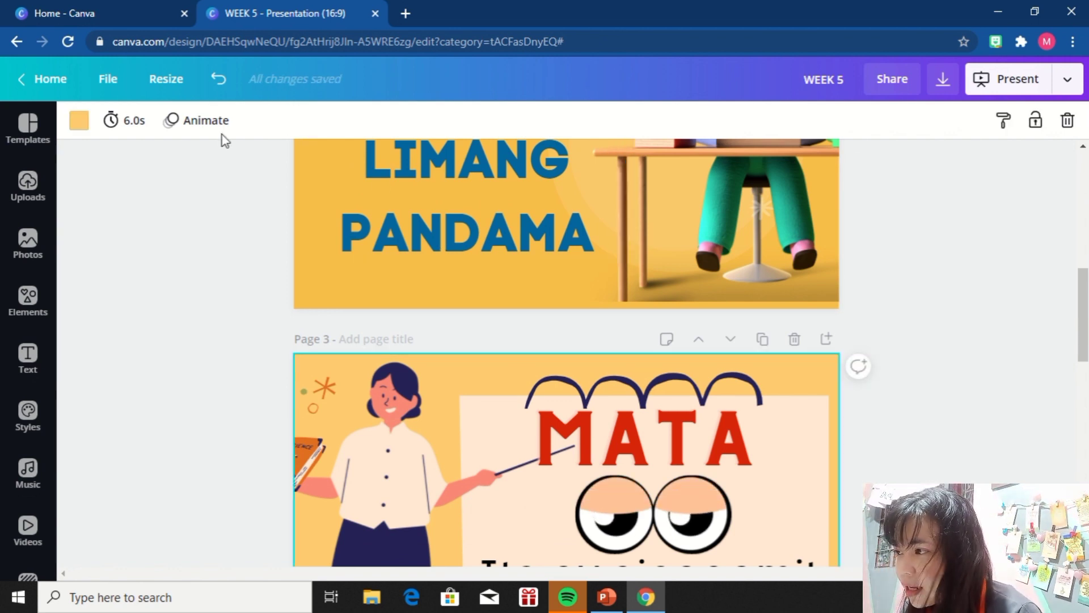
left_click(198, 120)
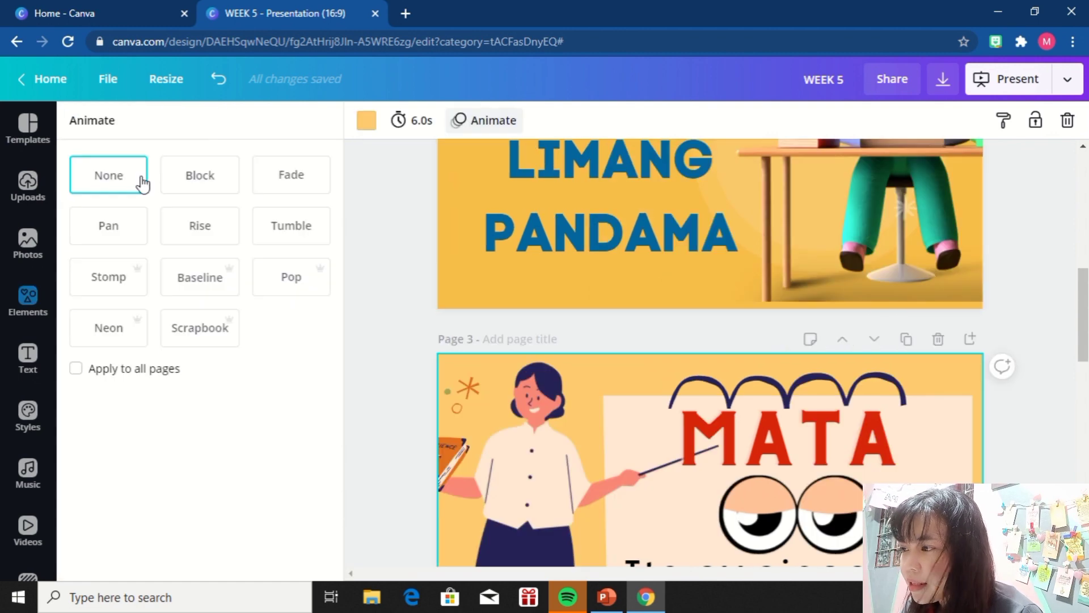
left_click(294, 284)
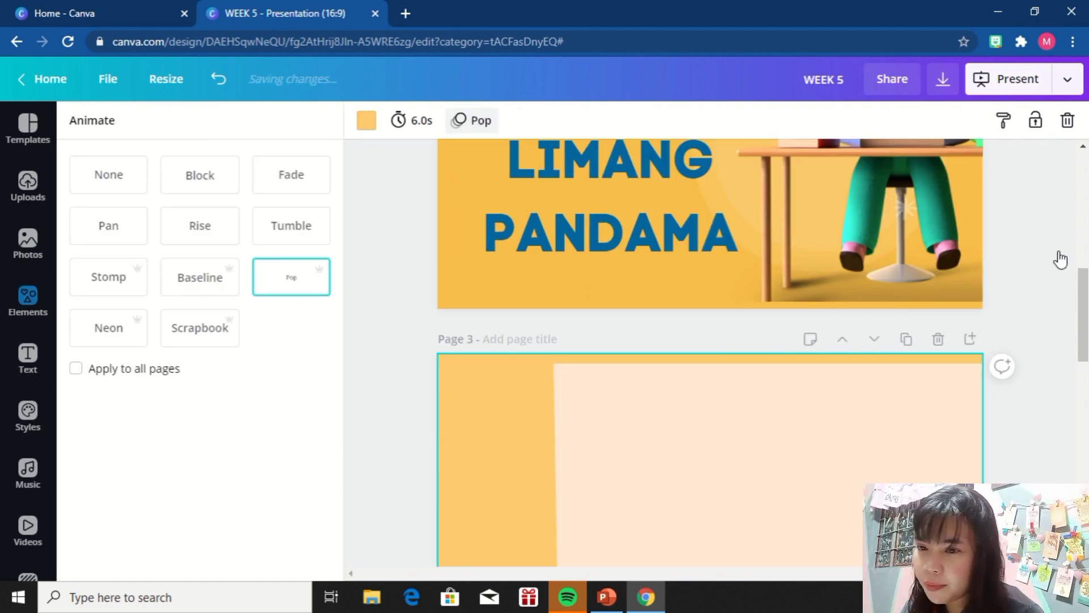
- Apply the Pan animation to page 4, the ILONG slide
scroll(924, 345, "down", 5)
left_click(923, 345)
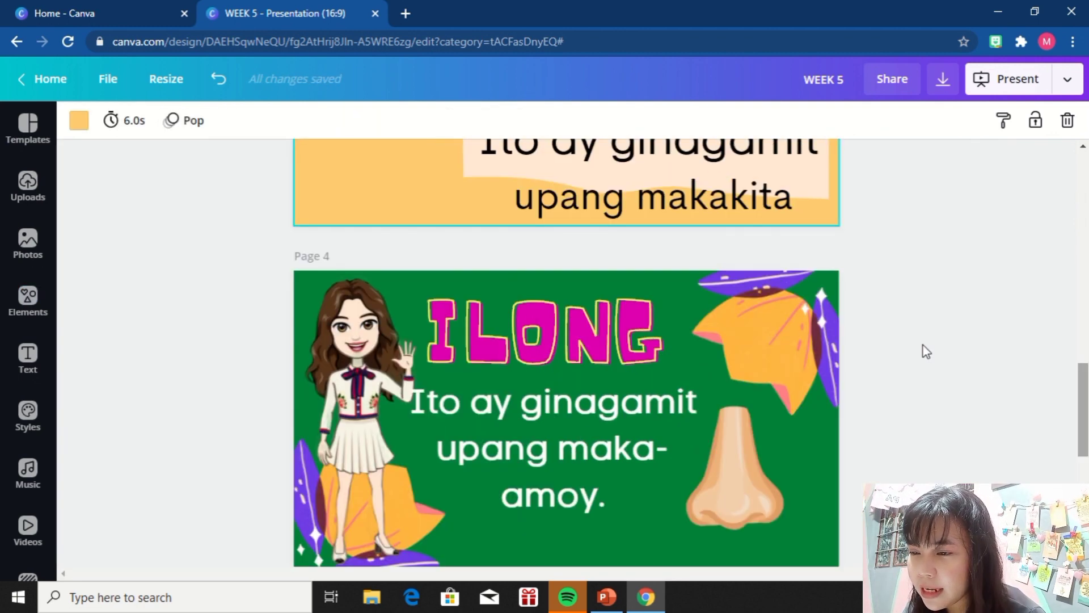
left_click(617, 286)
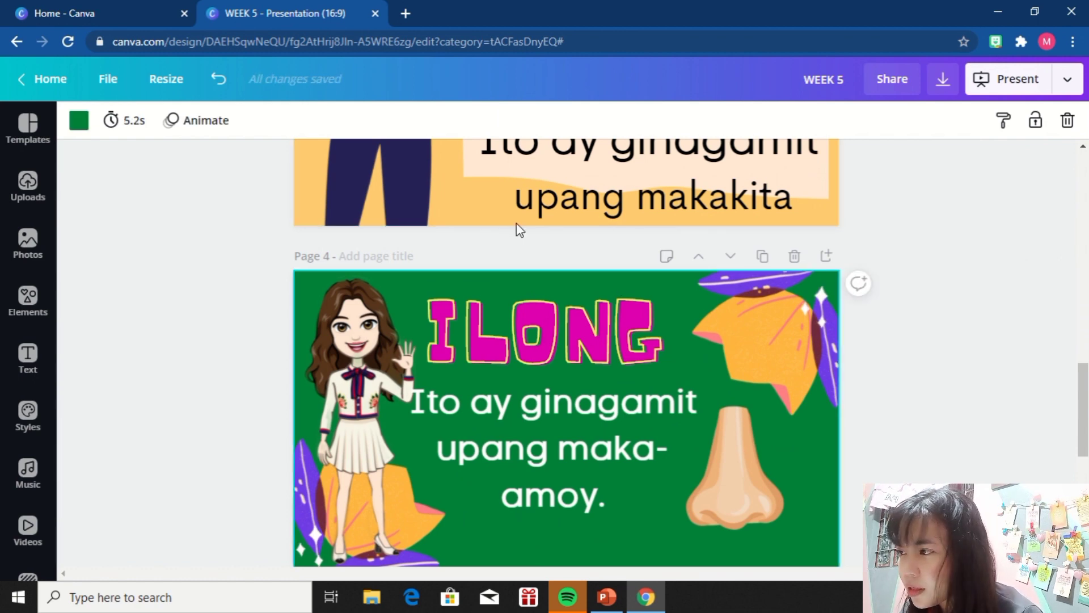
left_click(191, 122)
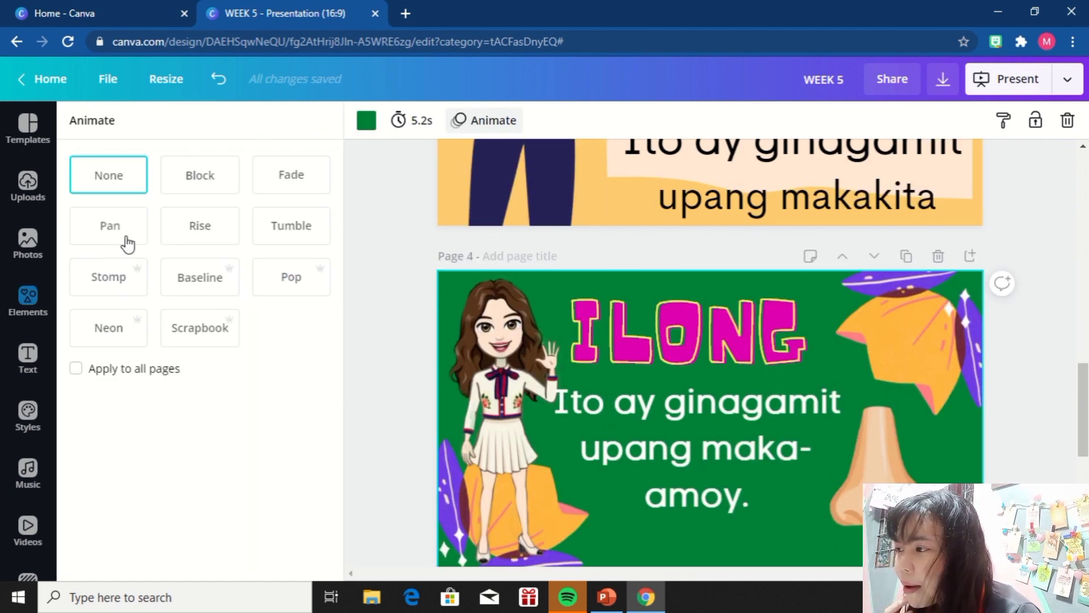
left_click(108, 226)
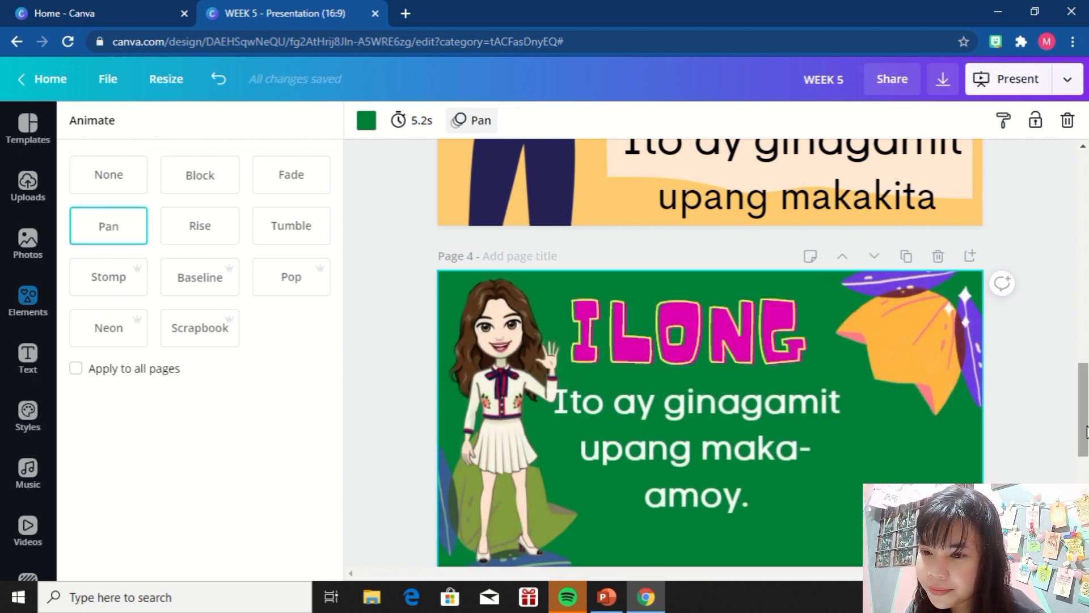
- Apply the Rise animation to page 5, the TAINGA slide
scroll(709, 340, "down", 3)
scroll(855, 391, "down", 5)
left_click(732, 320)
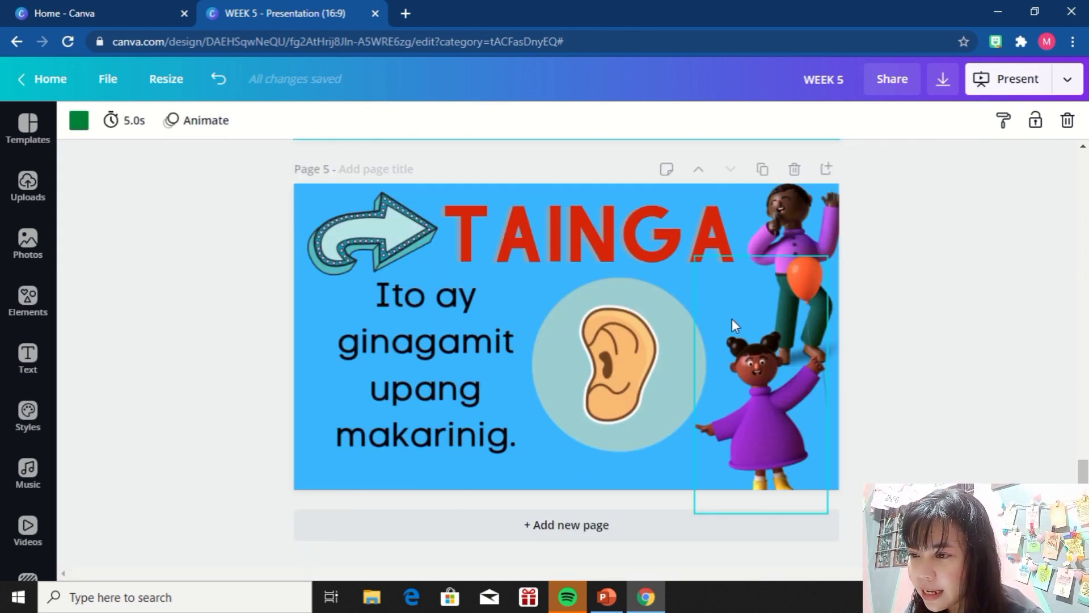
left_click(687, 189)
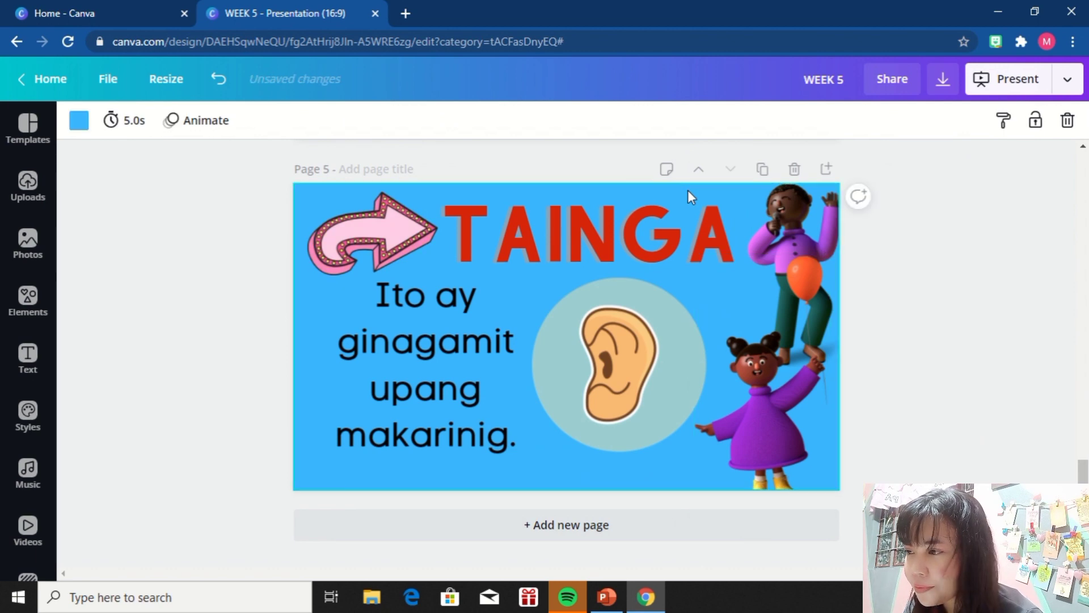
left_click(180, 126)
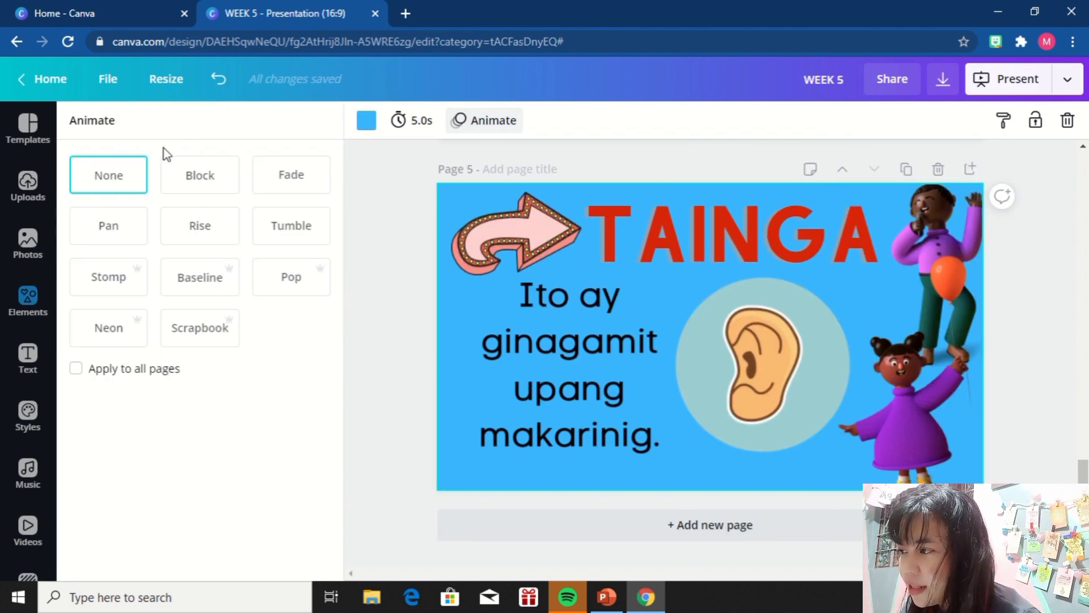
left_click(221, 237)
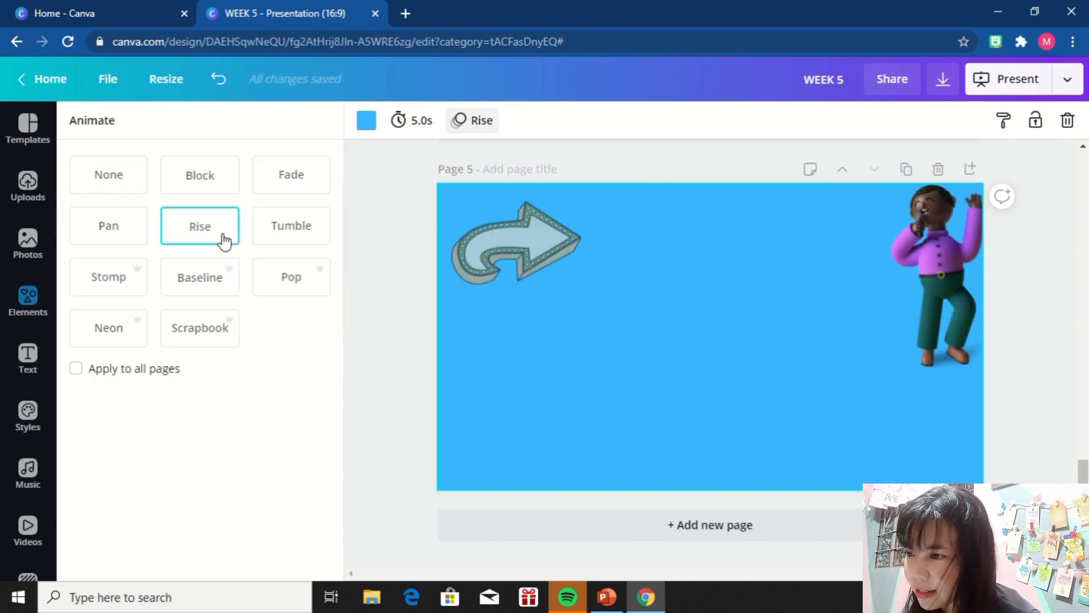
- Add the Happy Whistling Ukulele track as the presentation's background music and preview it briefly
left_click(353, 422)
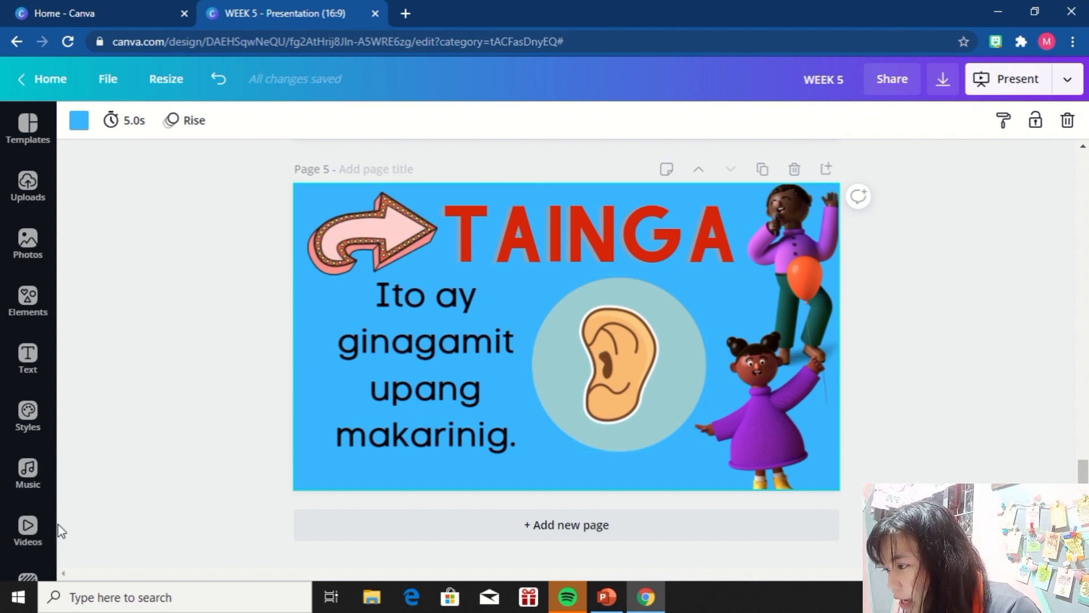
left_click(30, 474)
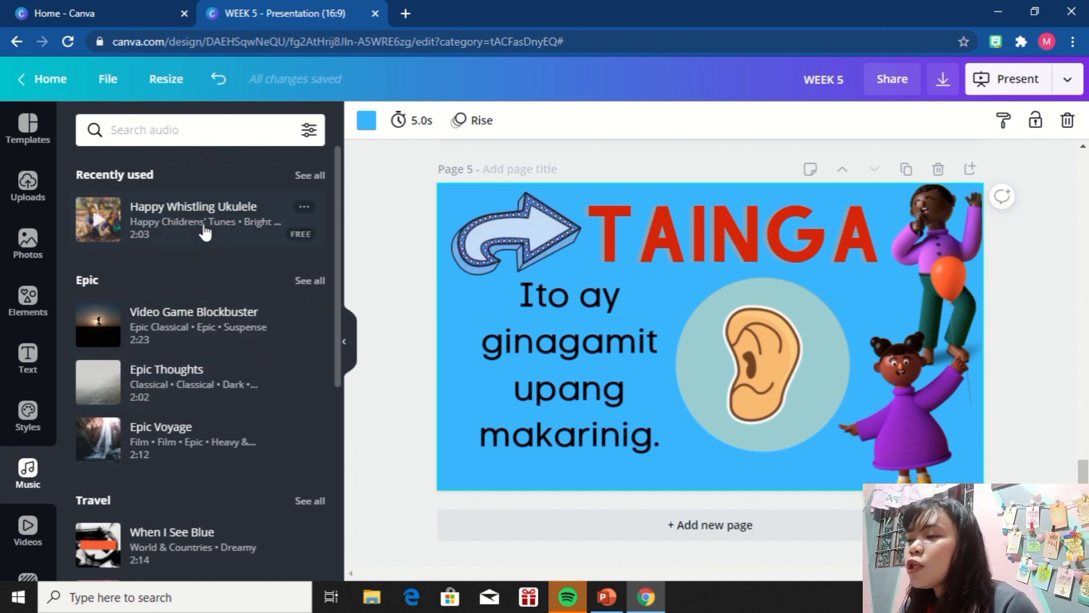
scroll(339, 176, "down", 3)
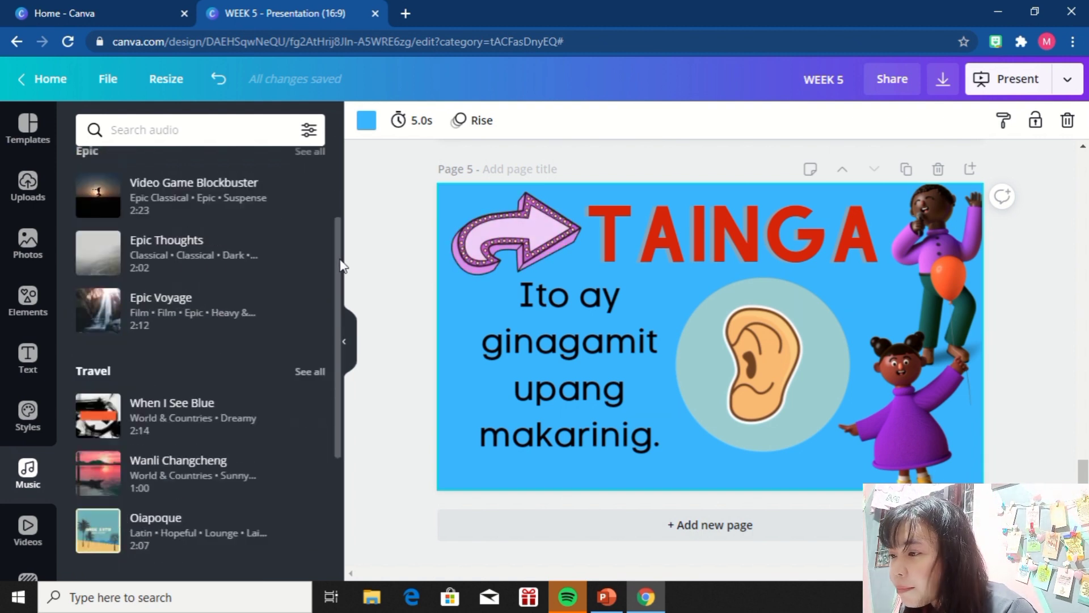
scroll(339, 267, "down", 8)
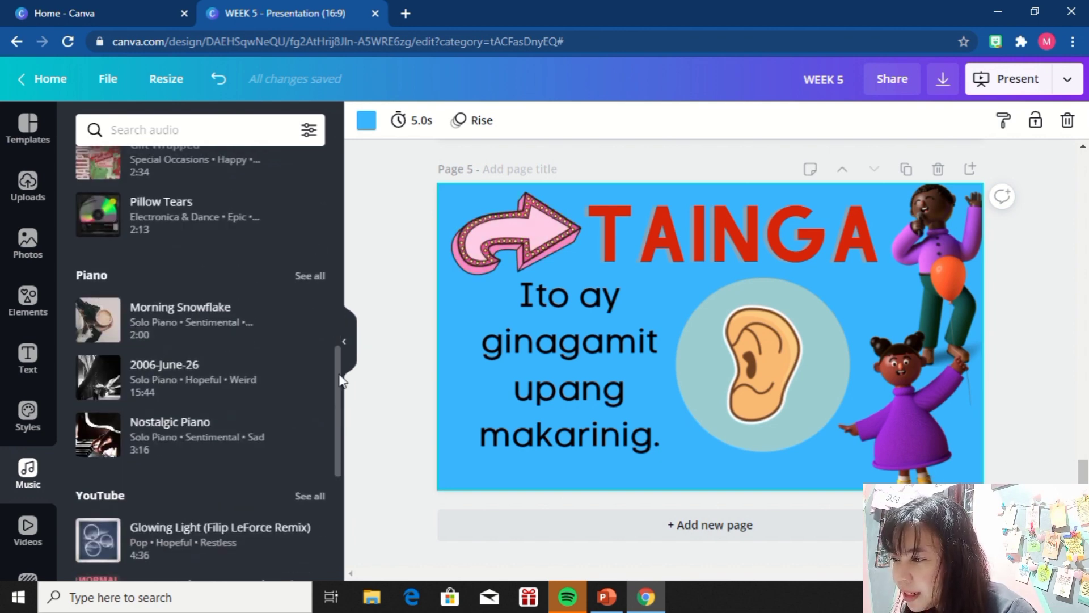
scroll(341, 150, "up", 11)
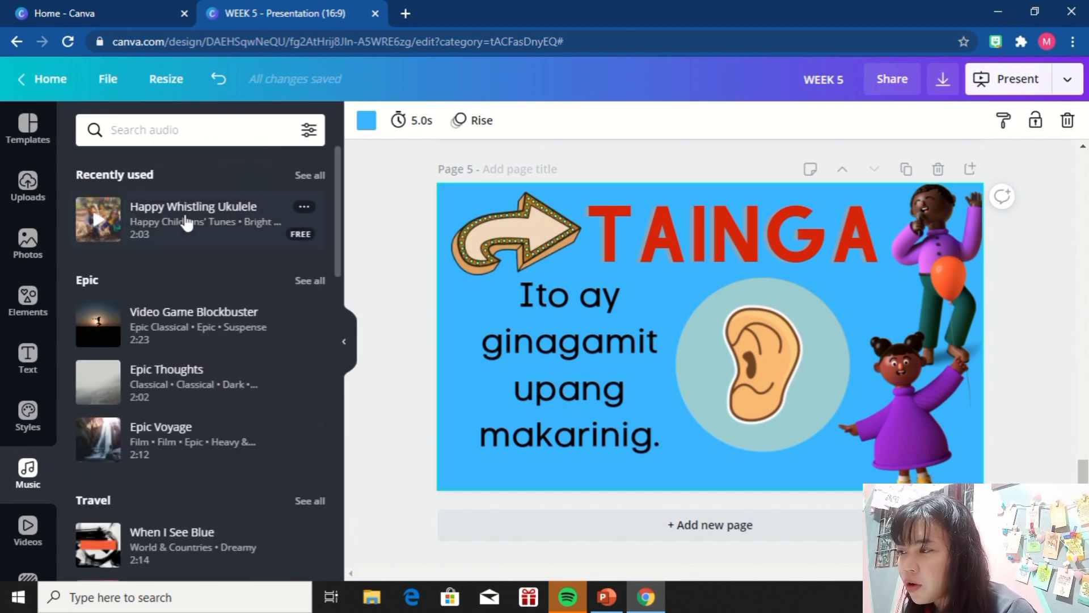
left_click(95, 230)
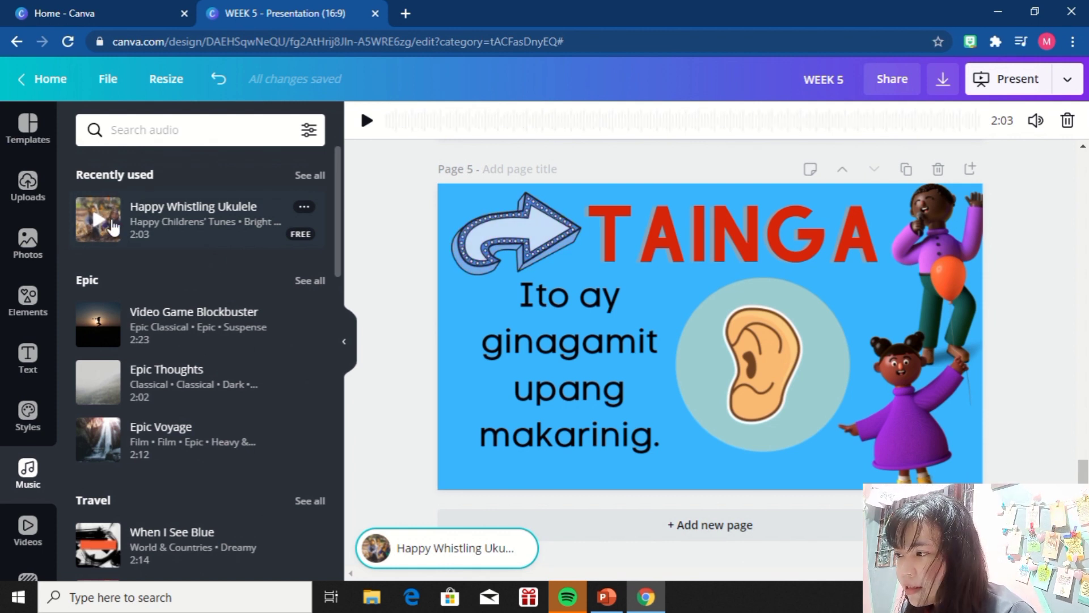
left_click(112, 227)
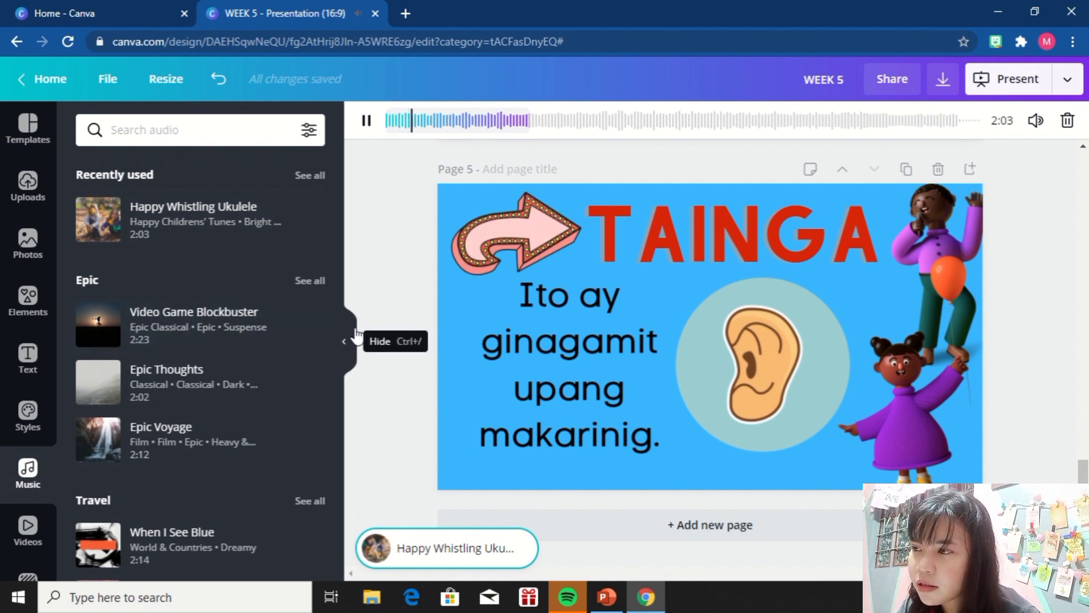
left_click(368, 124)
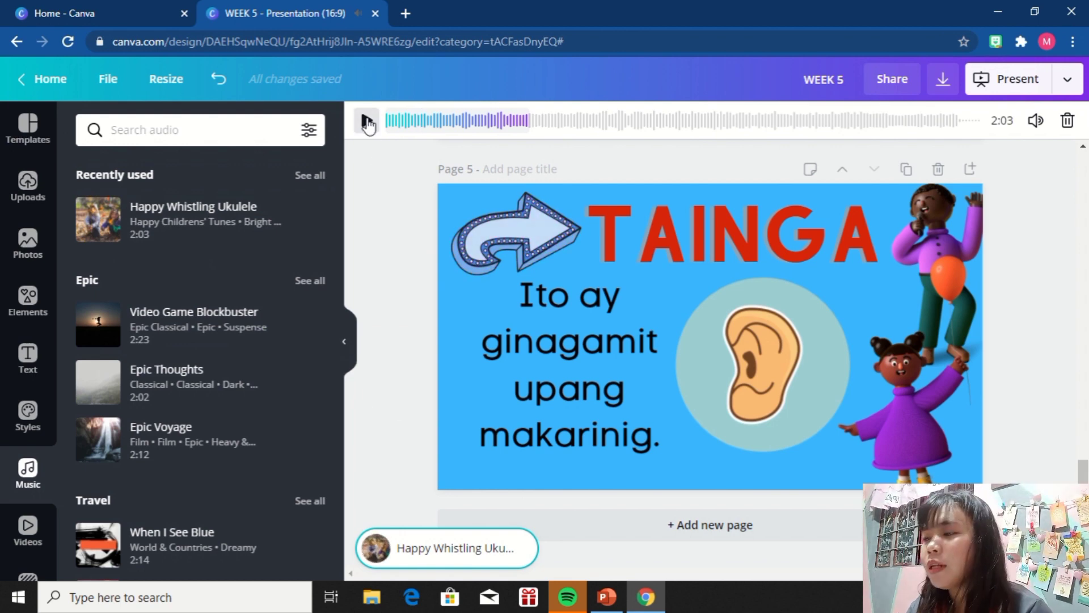
- Remove the Happy Whistling Ukulele track from the presentation
left_click(345, 343)
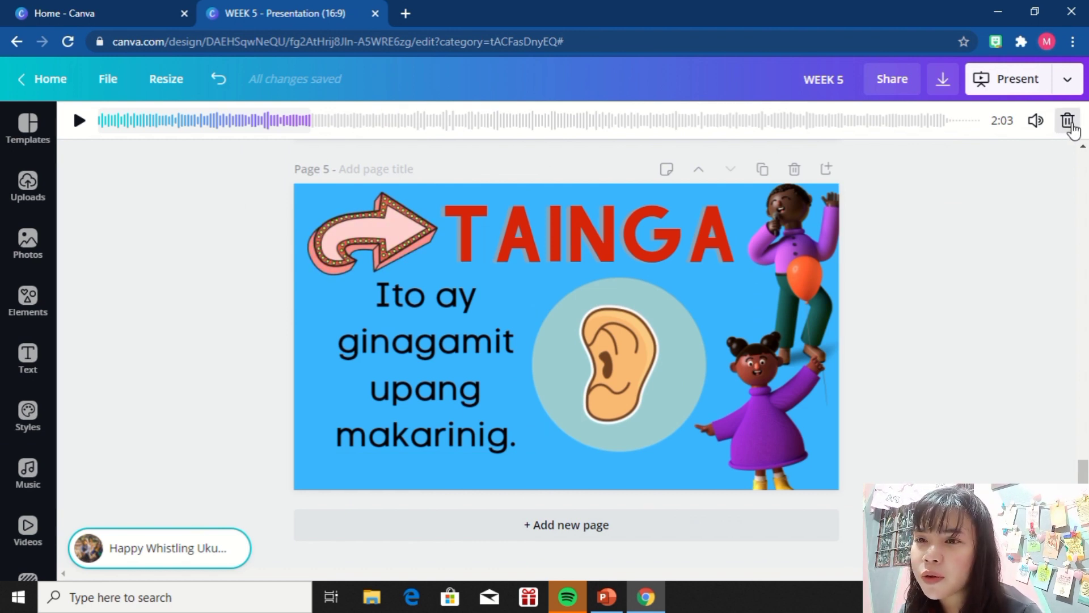
left_click(1071, 124)
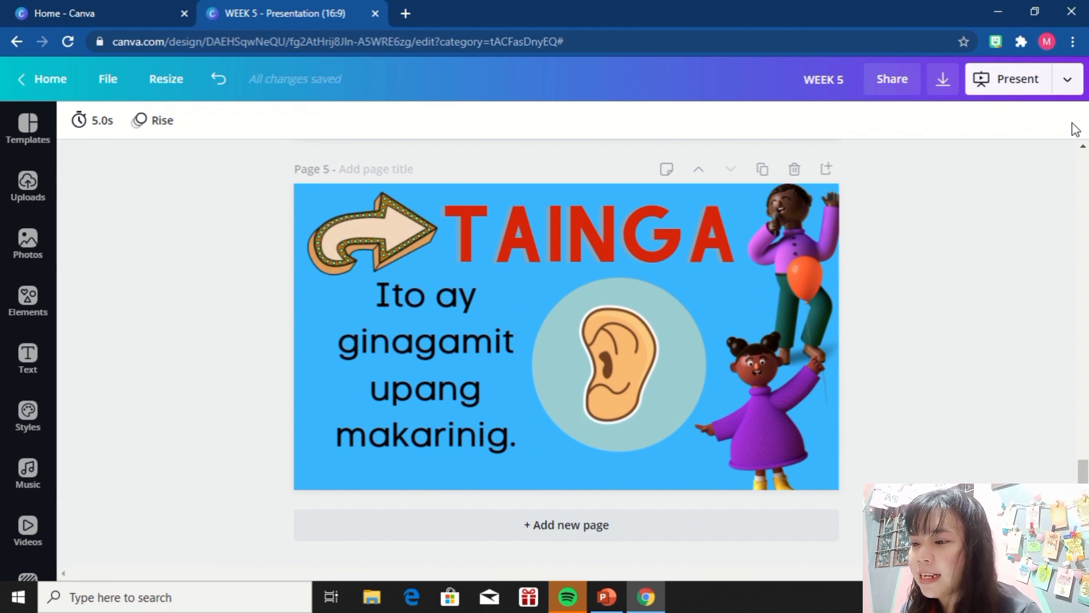
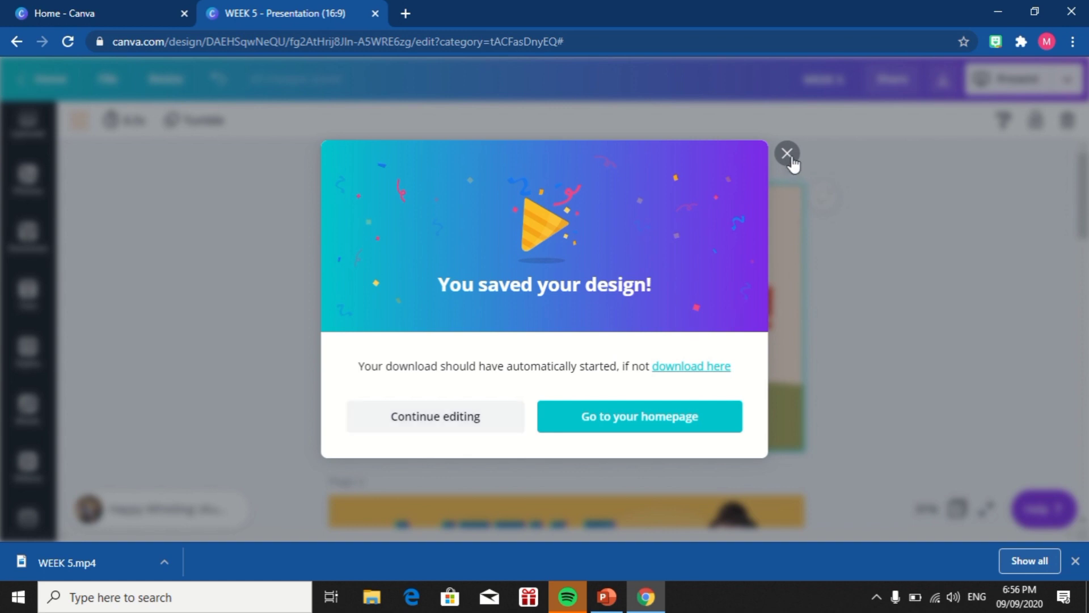
- Dismiss the download confirmation and examine the options for sharing the design with others to view and edit
left_click(789, 154)
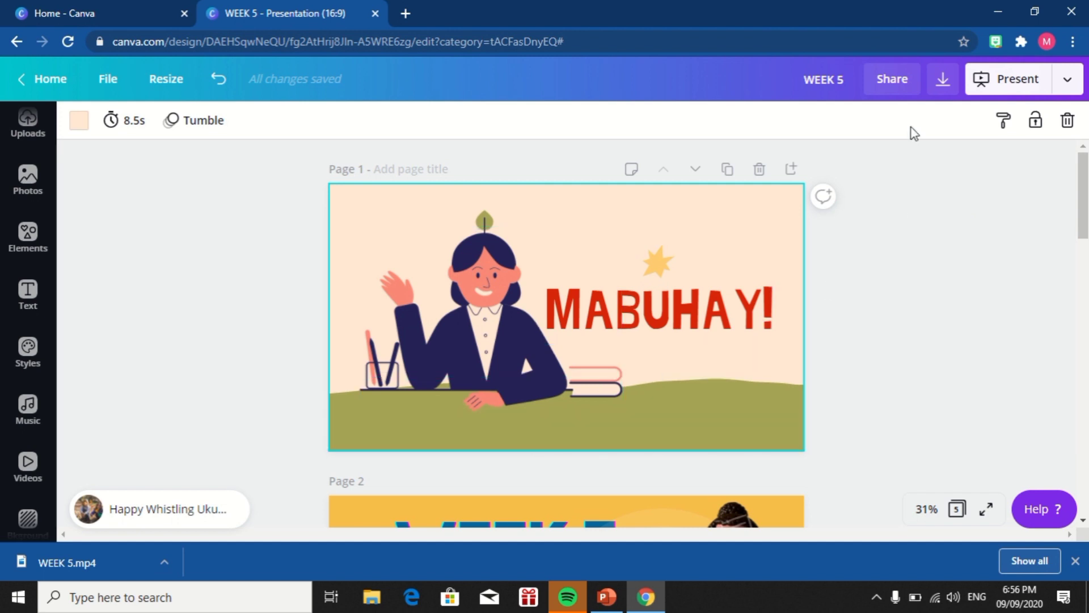
left_click(895, 88)
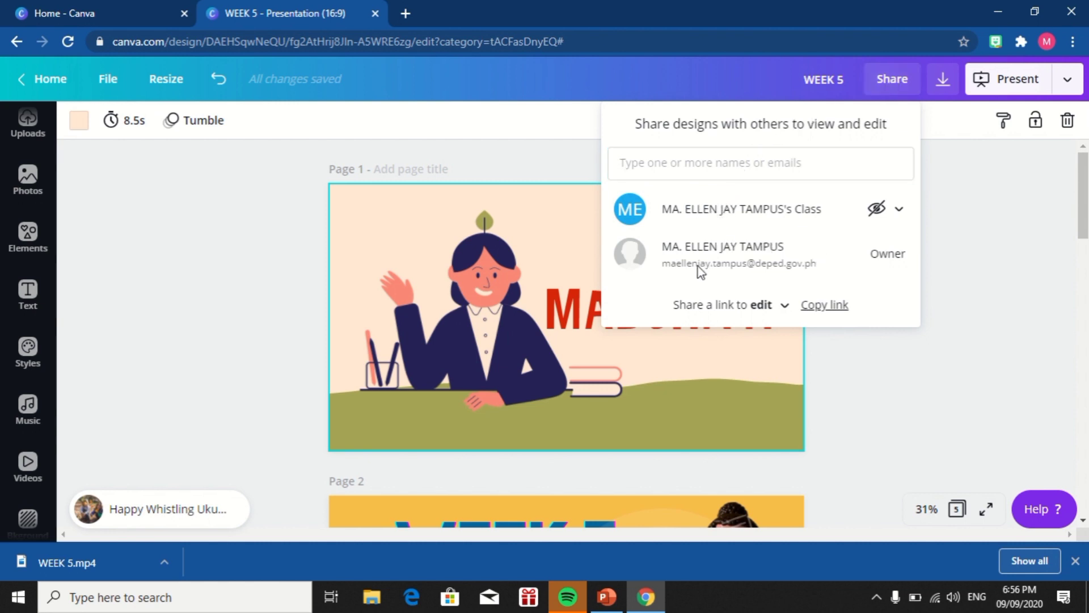
left_click(704, 164)
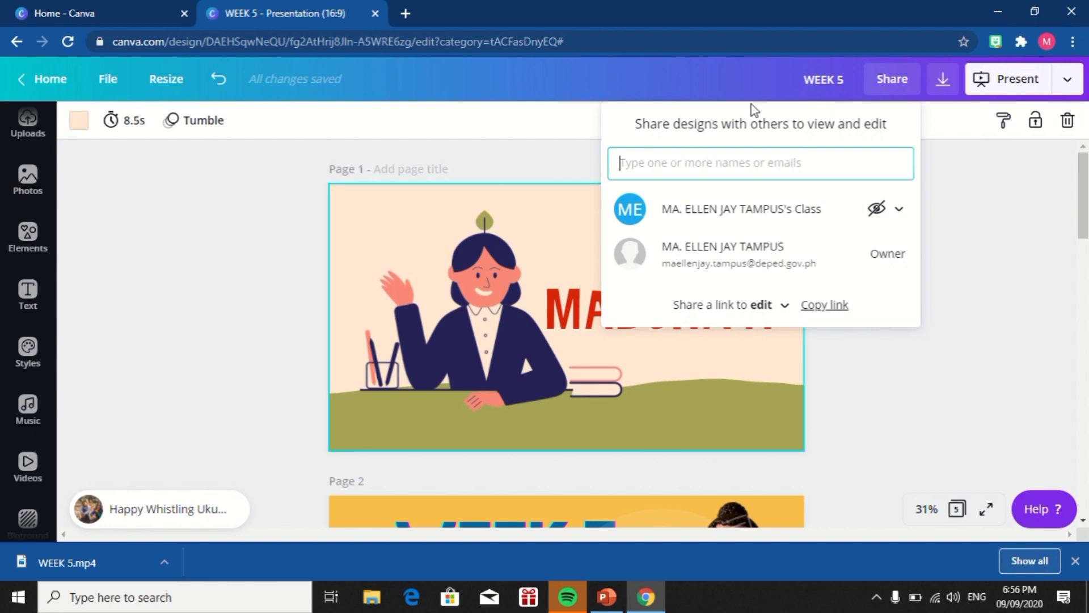
left_click(958, 207)
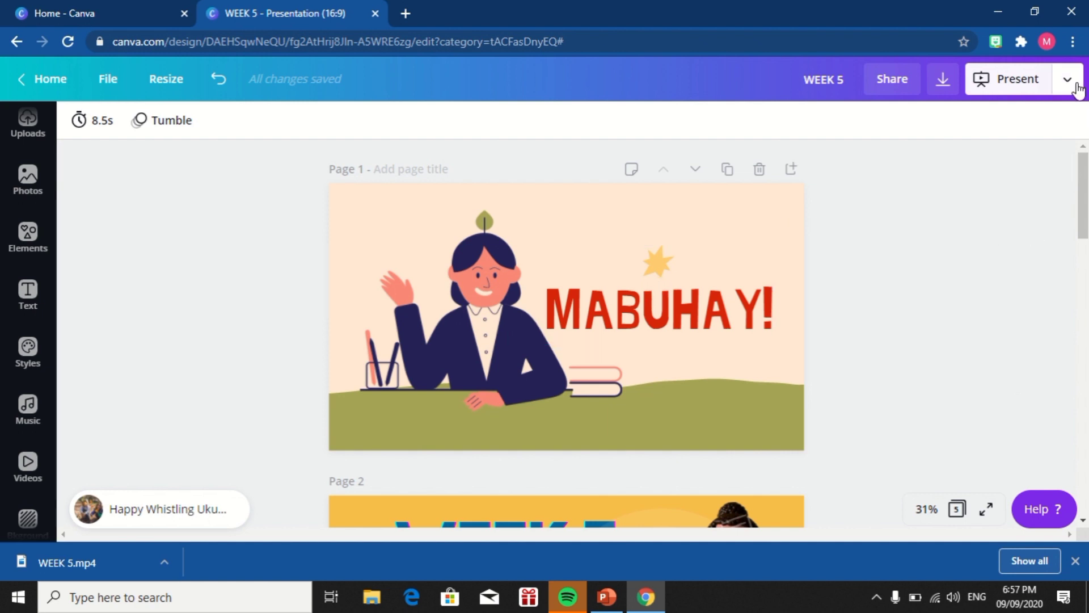
- Start a Present and record session in the recording studio with microphone and camera access allowed
left_click(1068, 80)
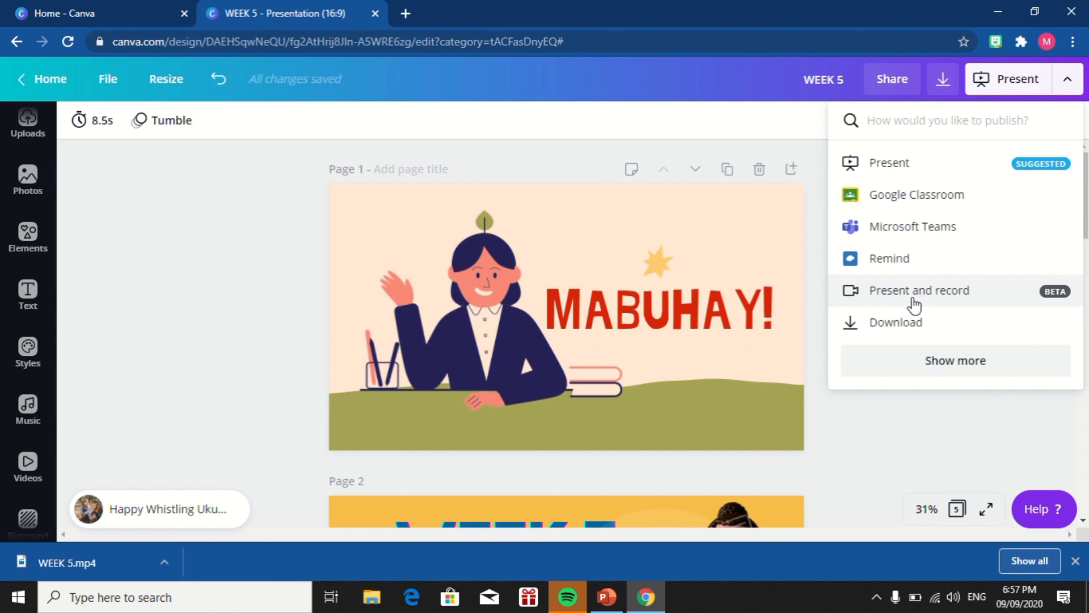
left_click(913, 300)
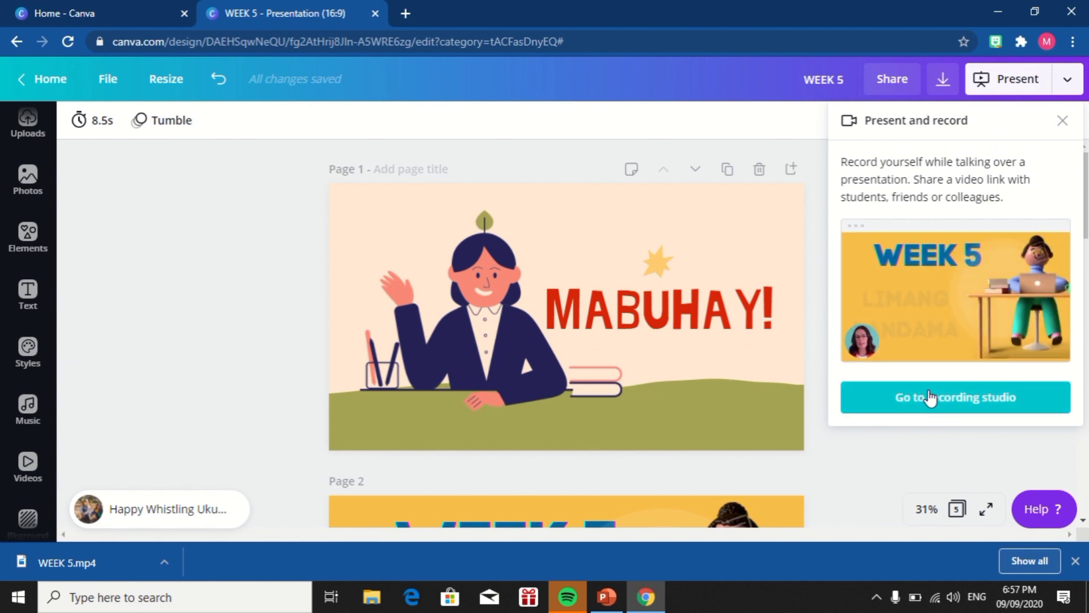
left_click(928, 395)
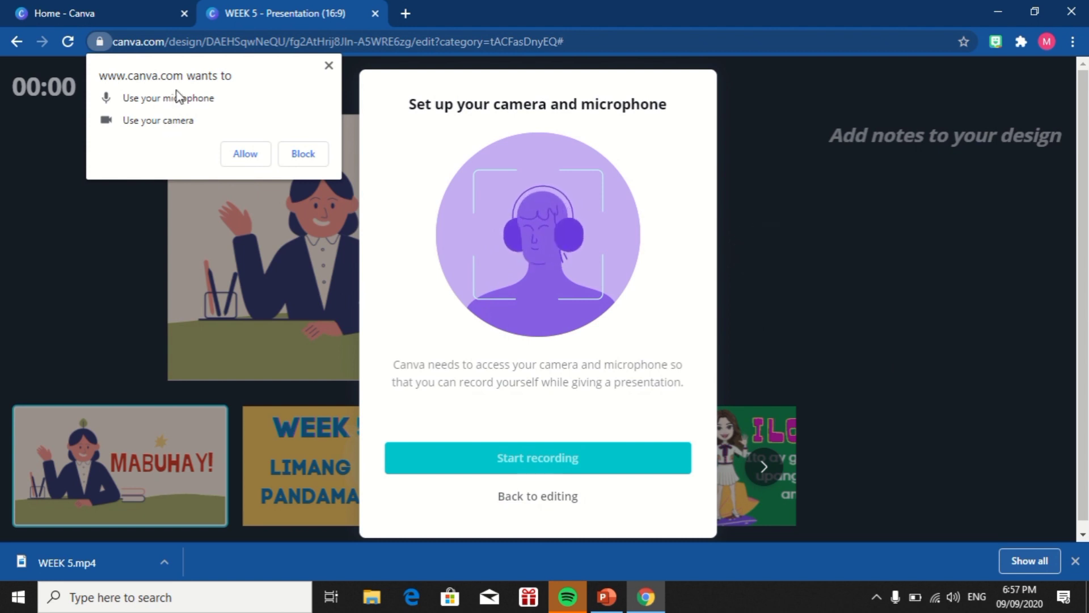
left_click(244, 156)
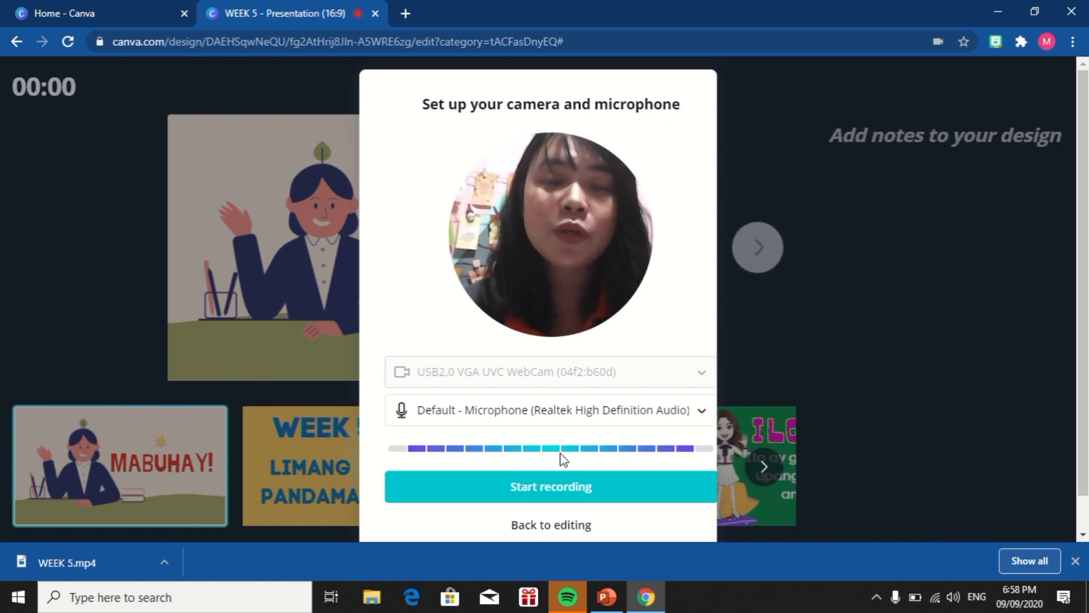
left_click(544, 489)
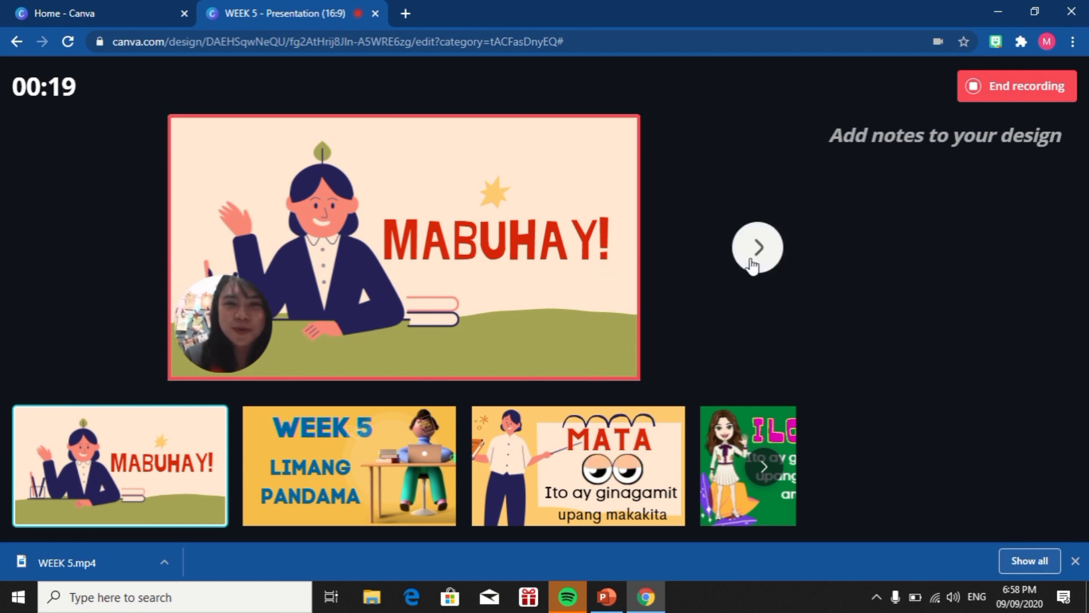
- Present the slides in order while recording, advancing from MABUHAY! through WEEK 5, MATA and ILONG to TAINGA
left_click(751, 262)
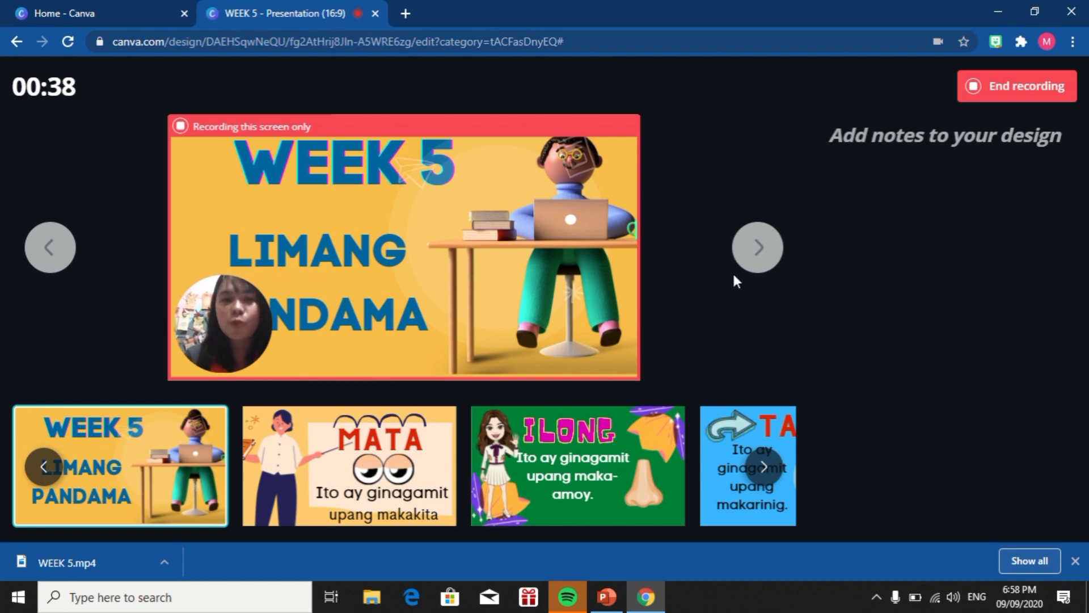
left_click(757, 259)
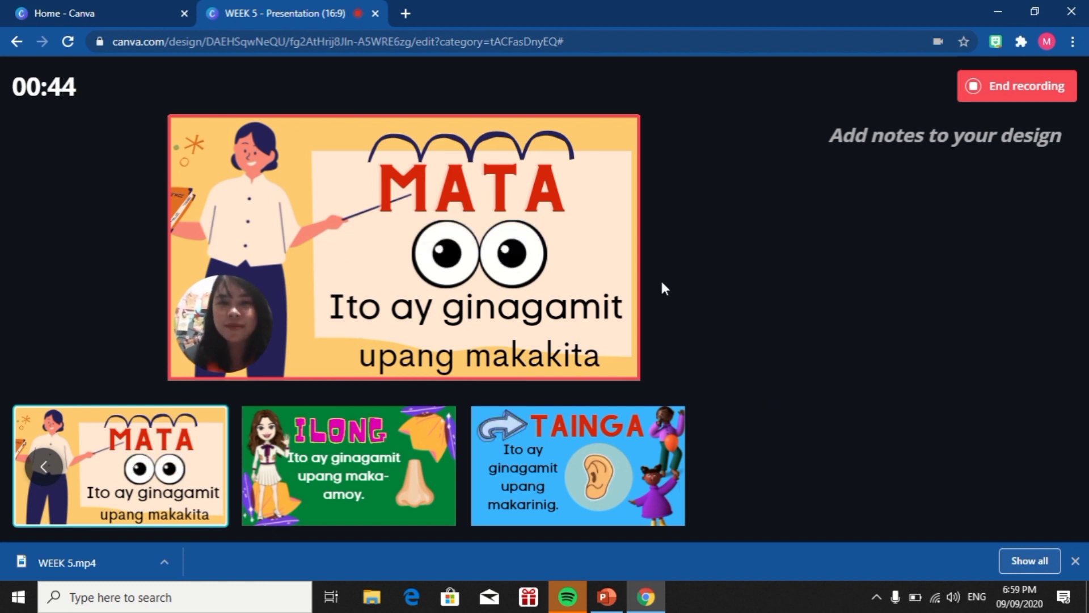
left_click(760, 255)
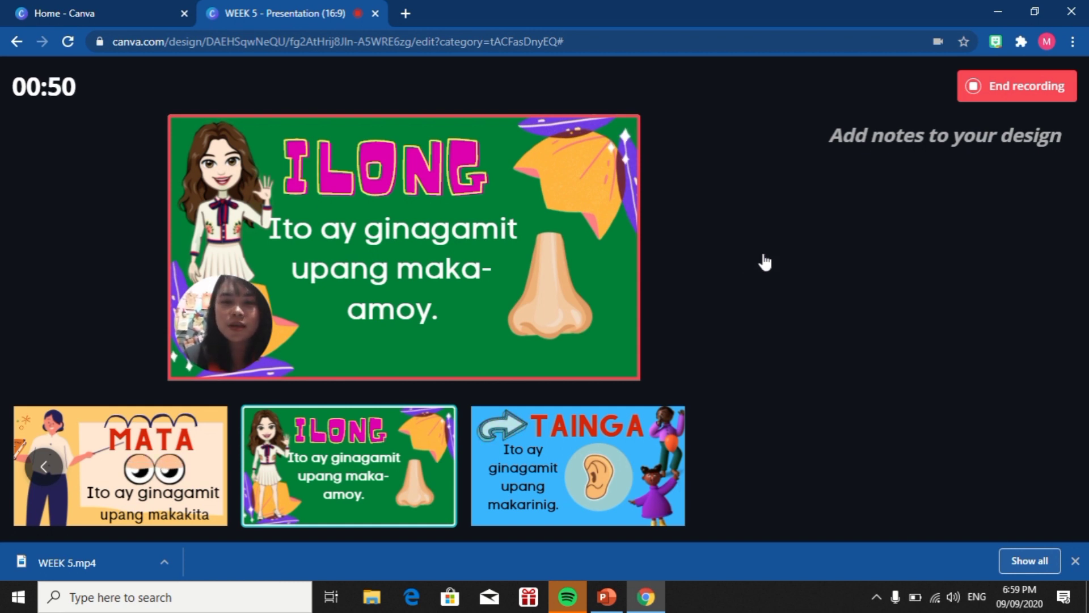
left_click(765, 261)
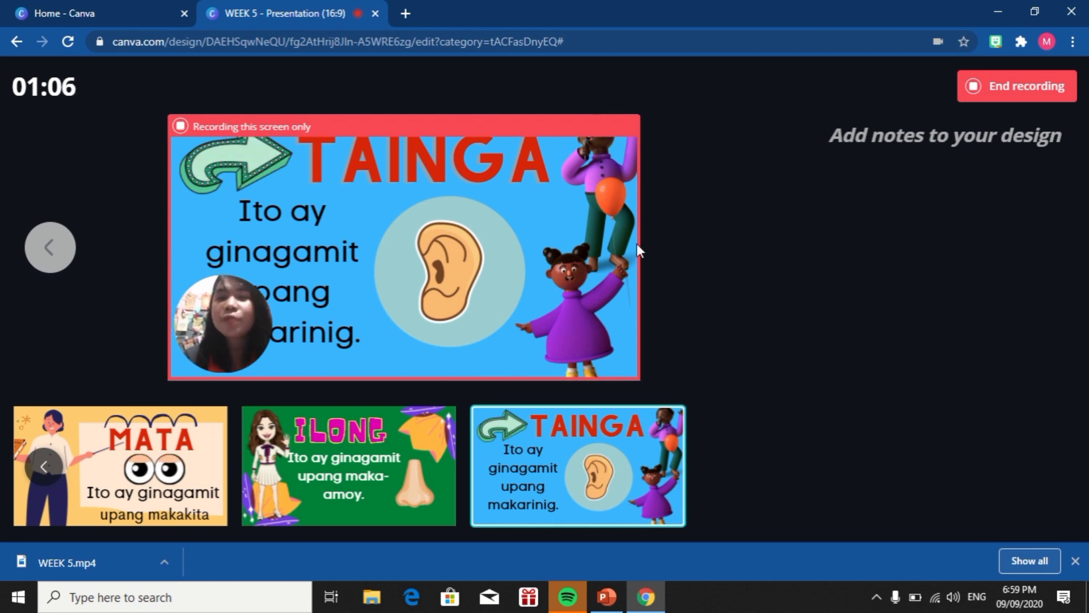
- End the recording and copy its shareable link before returning to editing
left_click(1027, 88)
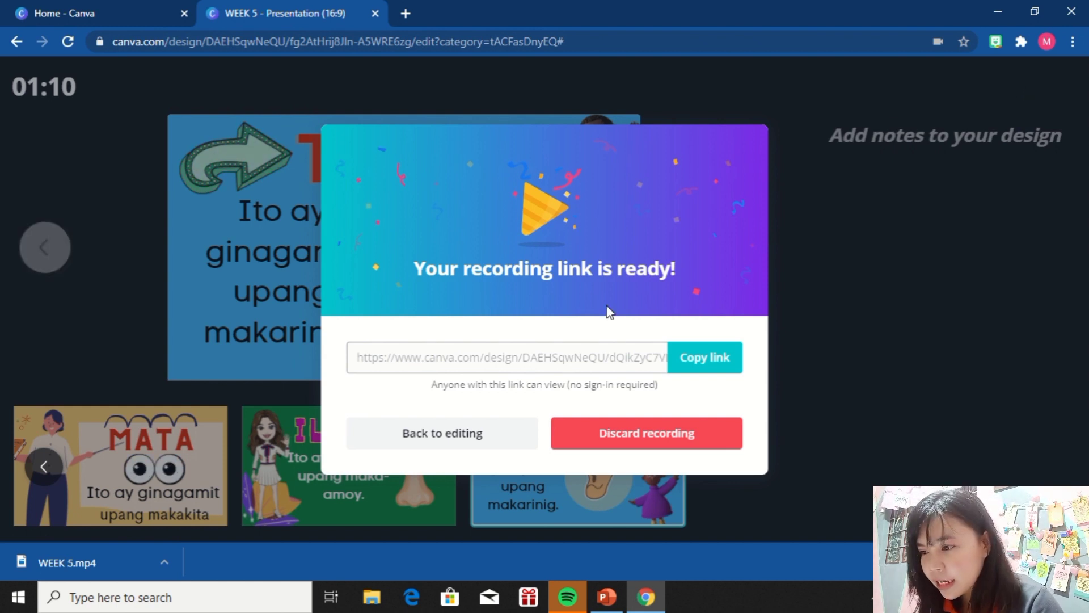
left_click(712, 361)
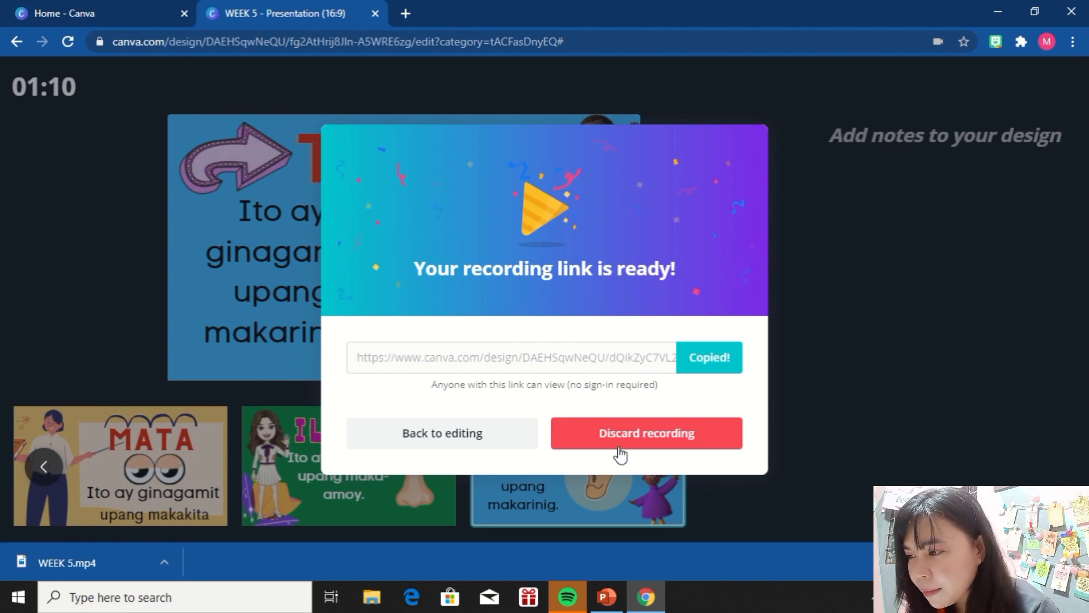
left_click(488, 448)
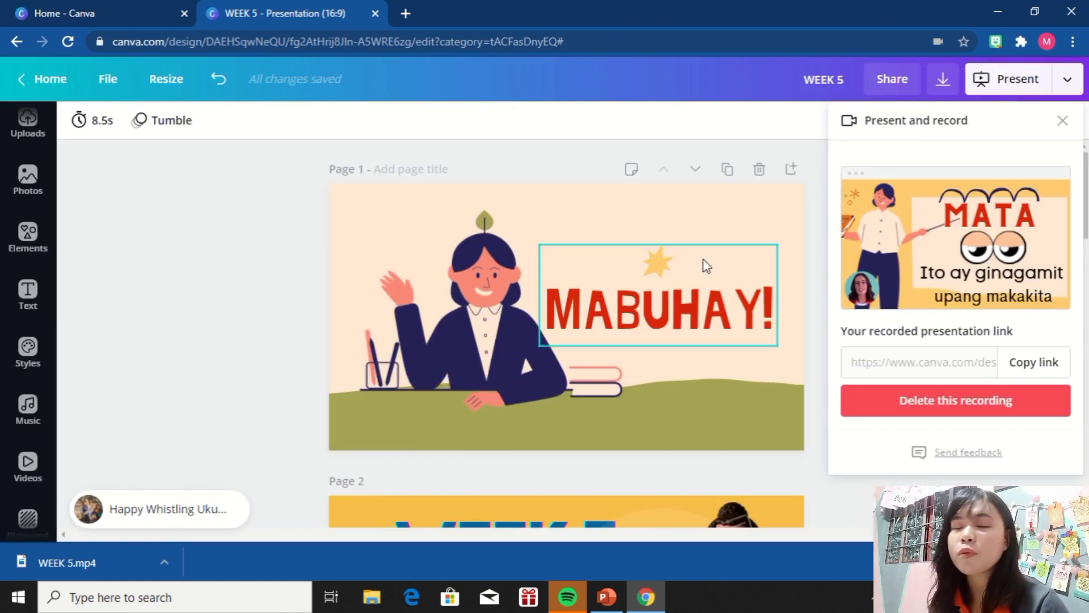